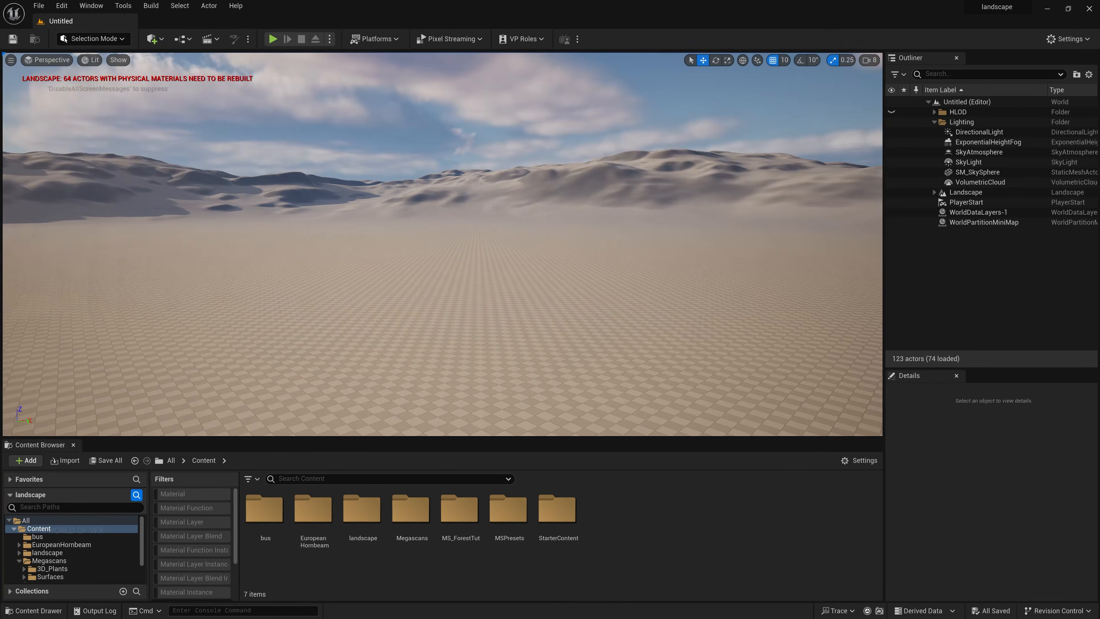
Step: Create a new level from the Empty Level template
{"action": "right_click_drag", "start_coordinate": [443, 244], "coordinate": [376, 245]}
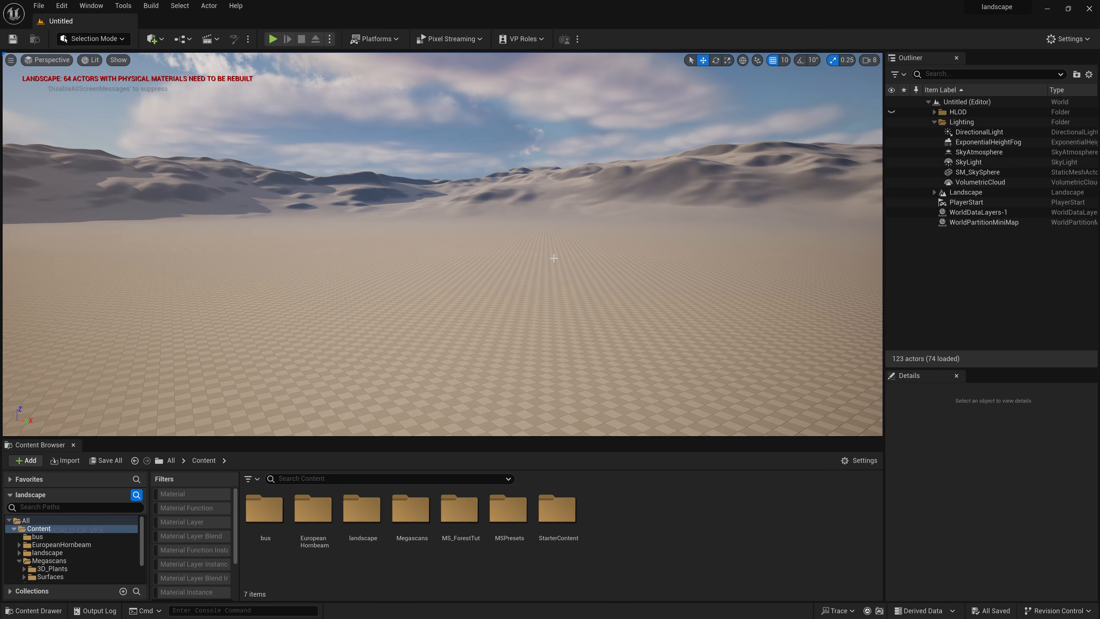
{"action": "left_click", "coordinate": [39, 5]}
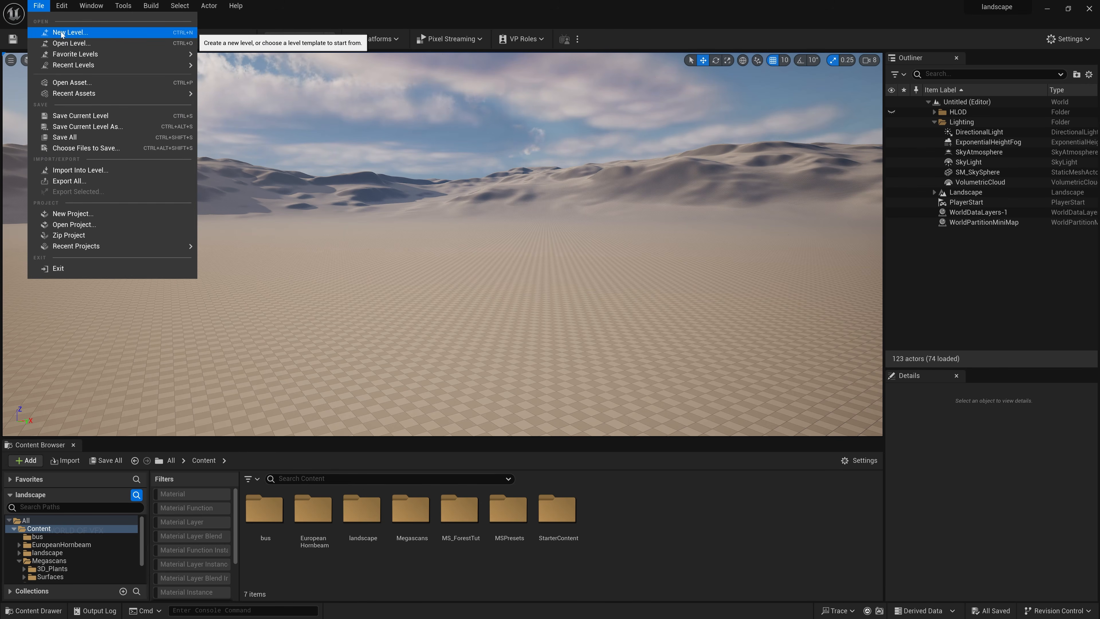
{"action": "left_click", "coordinate": [52, 32]}
{"action": "left_click", "coordinate": [622, 278]}
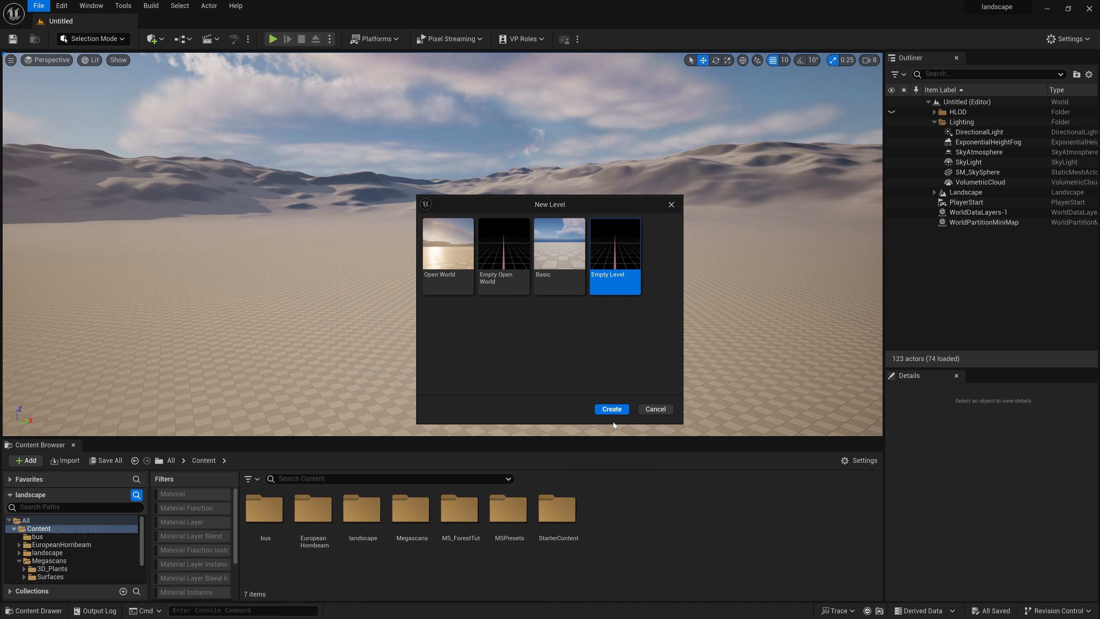
{"action": "left_click", "coordinate": [611, 409]}
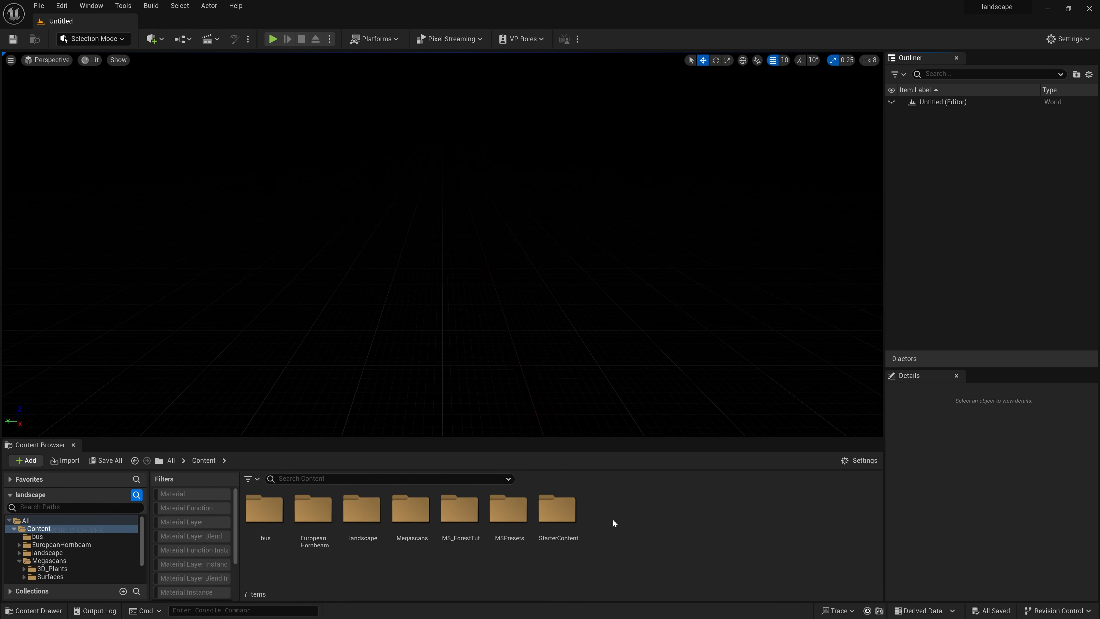
Step: Create a folder named bus_tut under Content and open it
{"action": "left_click", "coordinate": [19, 561]}
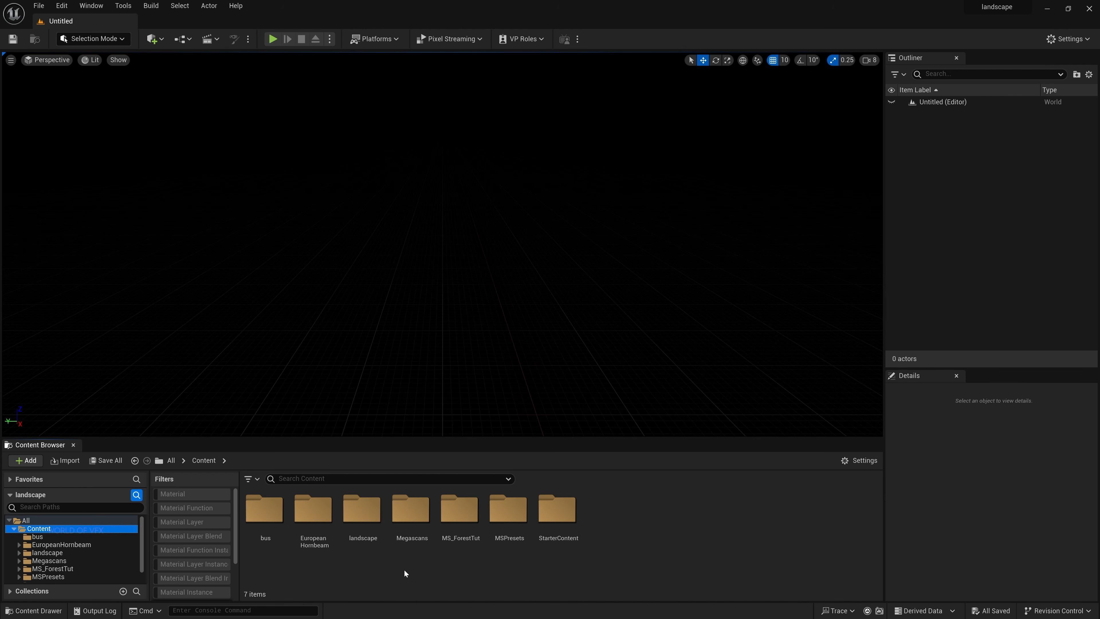
{"action": "right_click", "coordinate": [444, 569]}
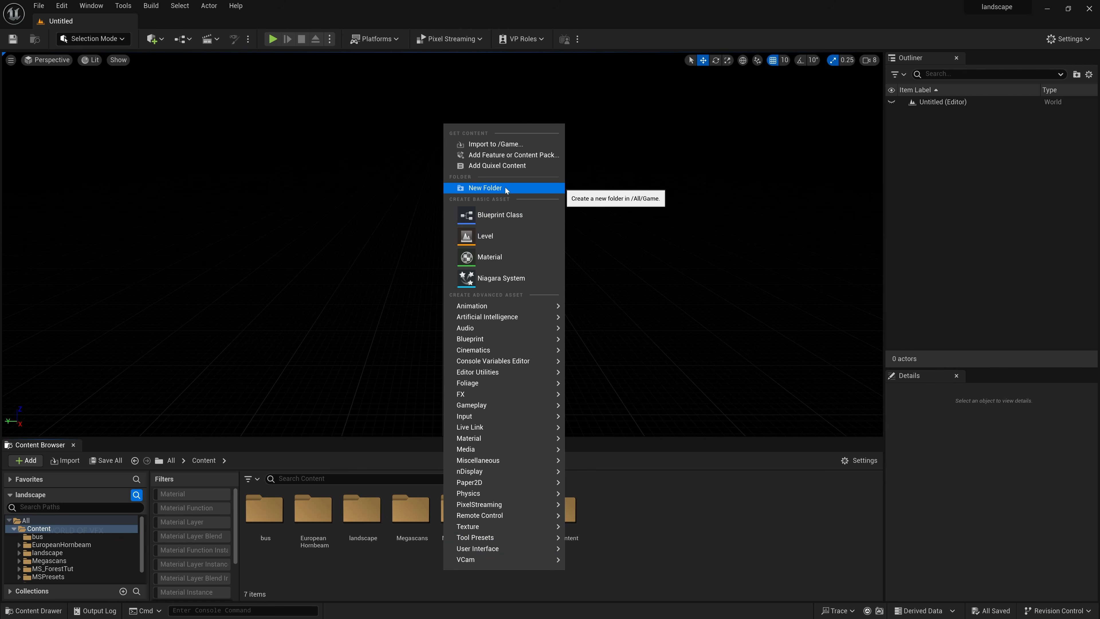
{"action": "left_click", "coordinate": [485, 188]}
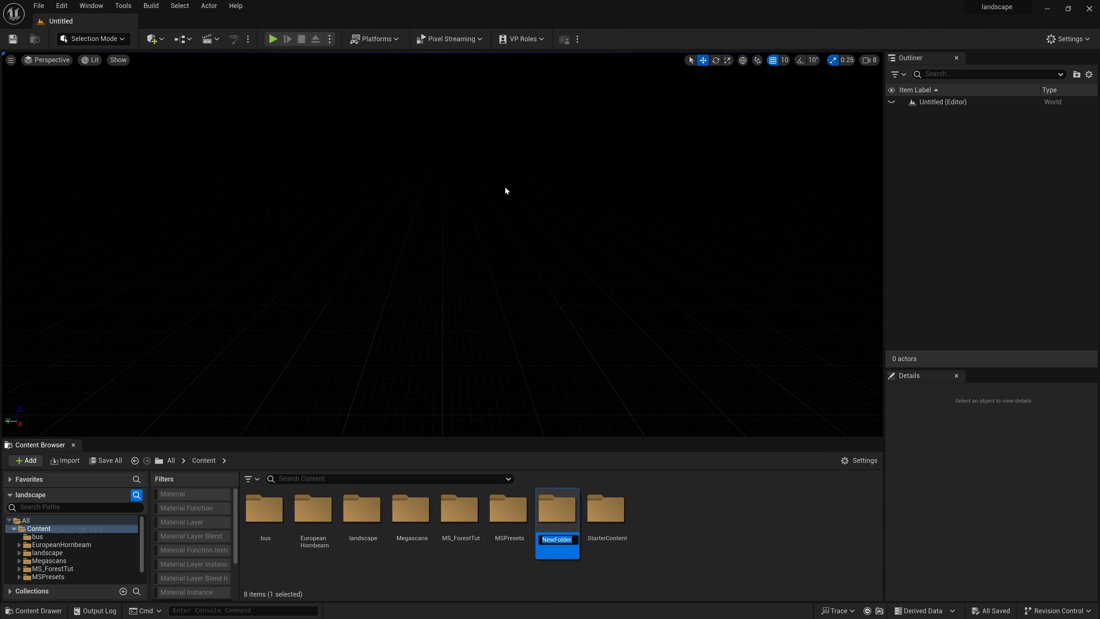
{"action": "type", "text": "bus_tut"}
{"action": "key", "text": "Return"}
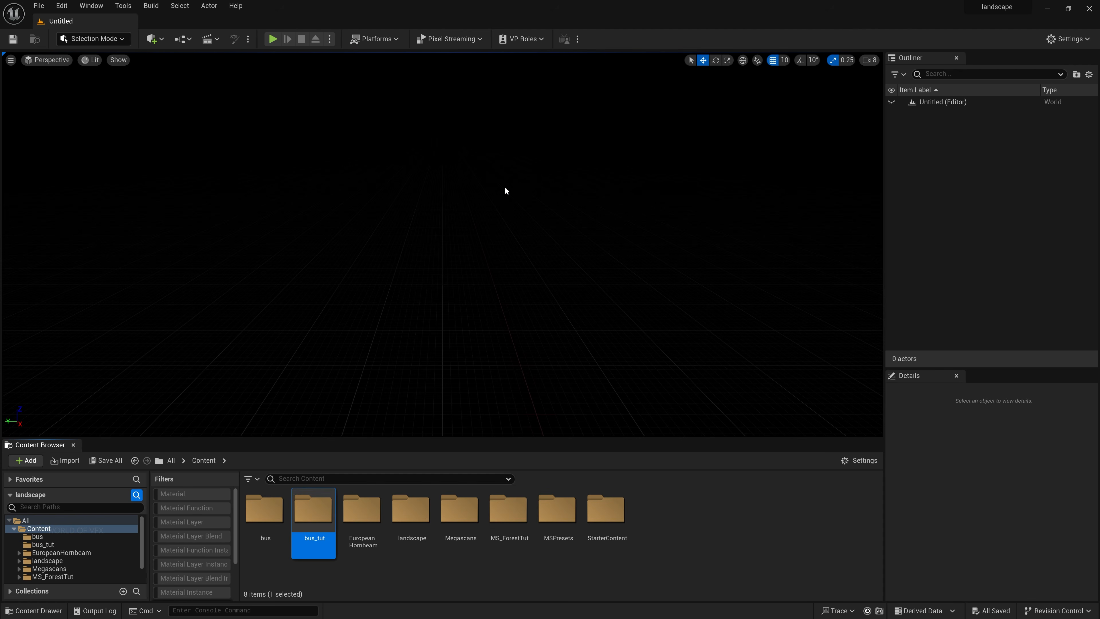
{"action": "double_click", "coordinate": [321, 519]}
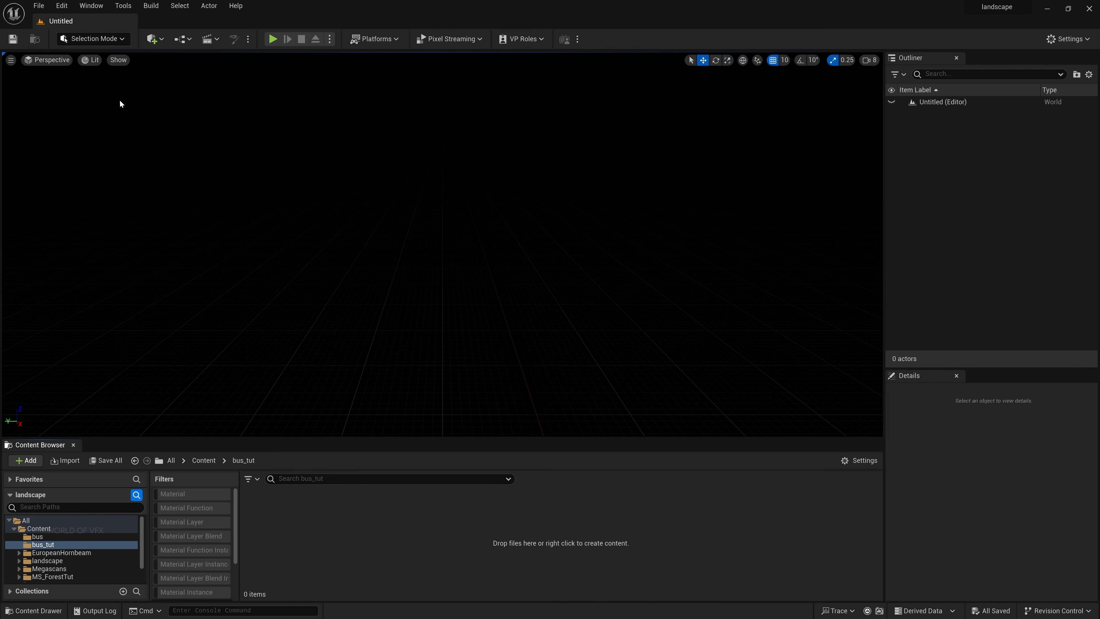
Step: Save the current level as tut_map in the bus_tut folder
{"action": "left_click", "coordinate": [13, 39]}
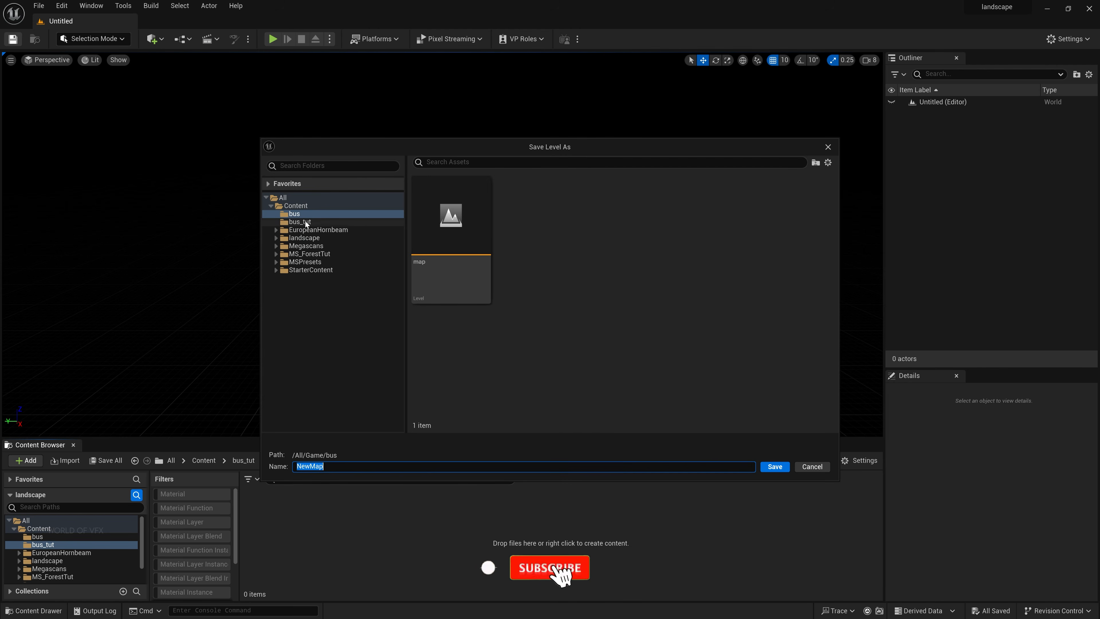
{"action": "left_click", "coordinate": [422, 466]}
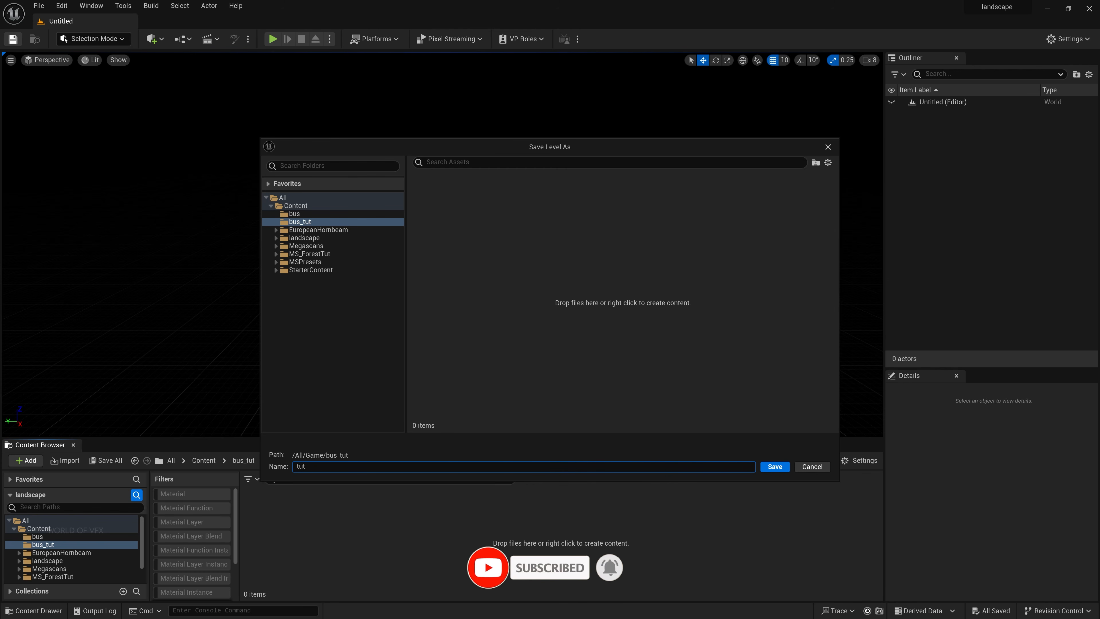
{"action": "type", "text": "tut_map"}
{"action": "key", "text": "Return"}
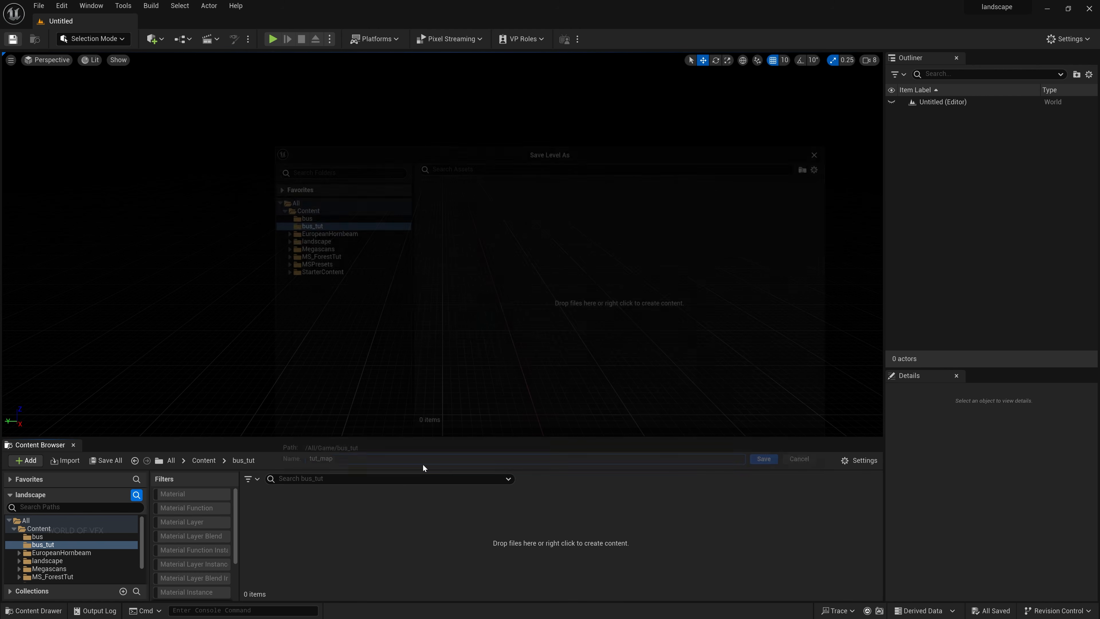
Step: Create a new landscape with the default settings and return to Selection mode
{"action": "left_click", "coordinate": [104, 38]}
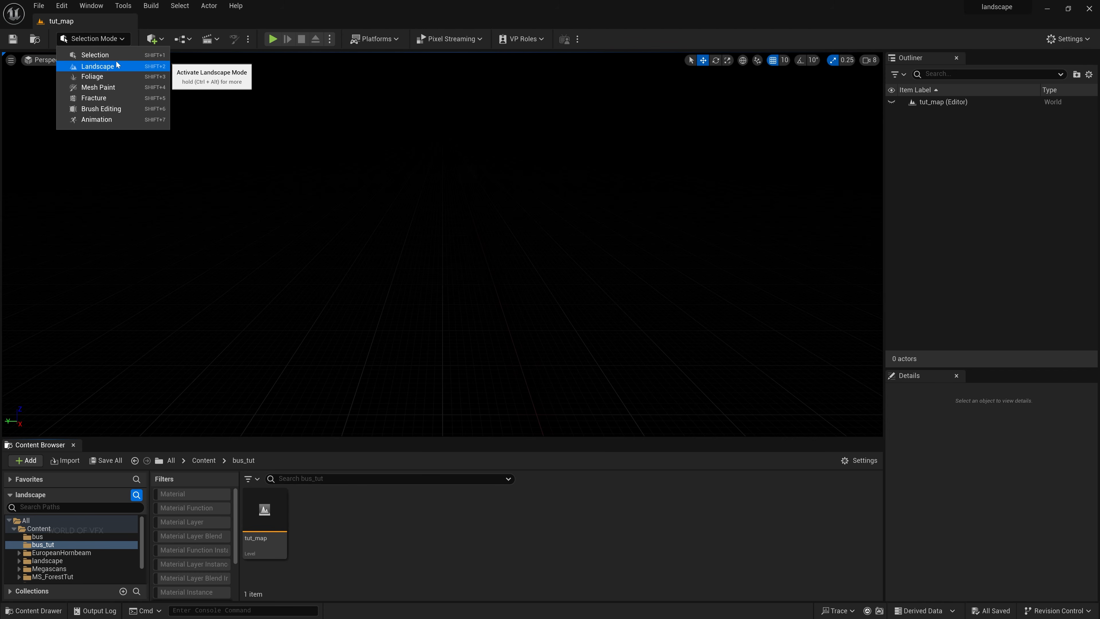
{"action": "left_click", "coordinate": [90, 66]}
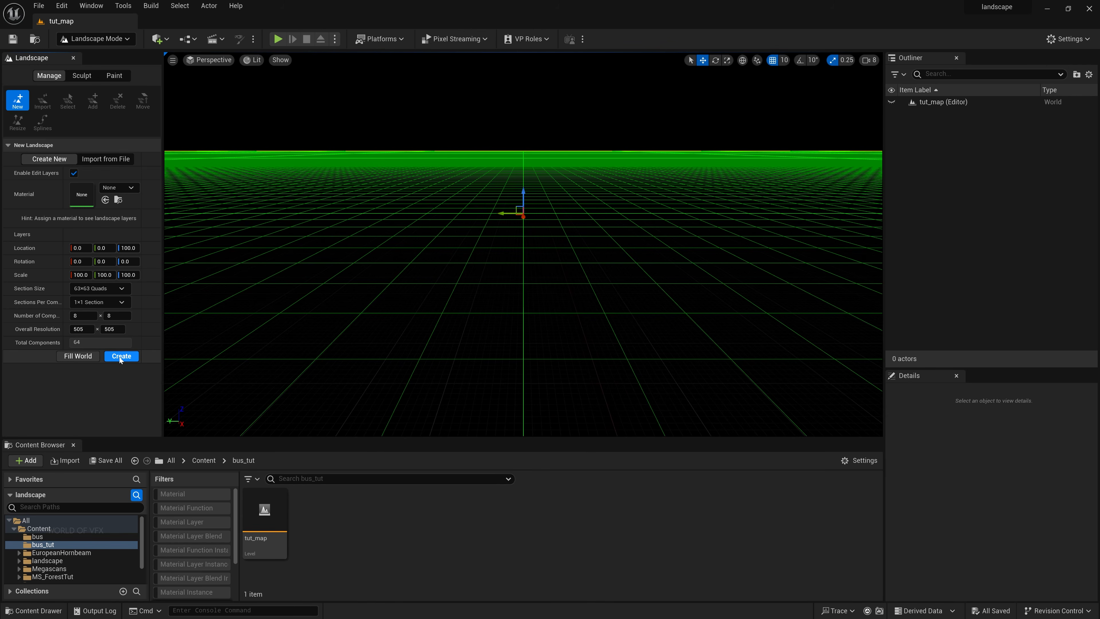
{"action": "left_click", "coordinate": [120, 357]}
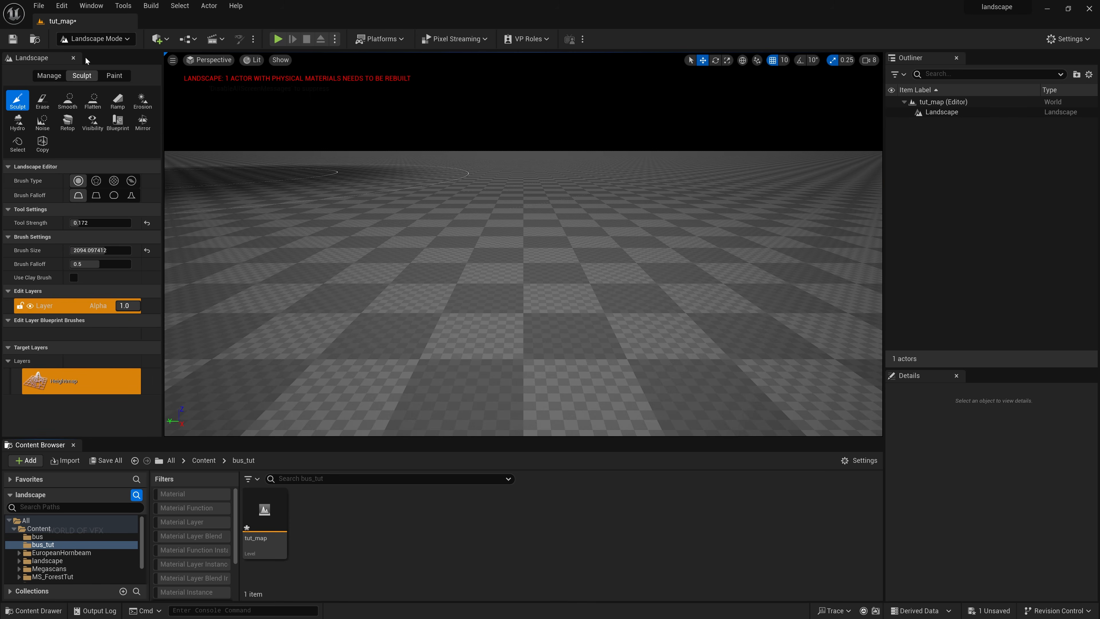
{"action": "left_click", "coordinate": [93, 39]}
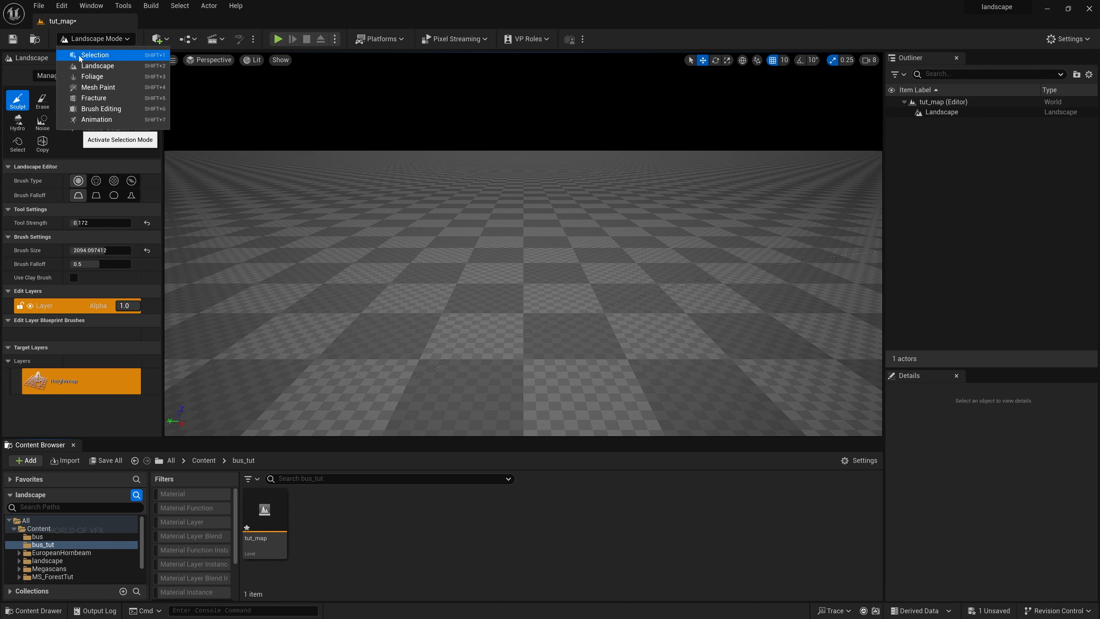
{"action": "left_click", "coordinate": [86, 55]}
Step: Lower the viewport camera speed to 1
{"action": "mouse_move", "coordinate": [484, 203]}
{"action": "right_mouse_down"}
{"action": "mouse_move", "coordinate": [484, 294]}
{"action": "mouse_move", "coordinate": [486, 192]}
{"action": "right_mouse_up"}
{"action": "key", "text": "w"}
{"action": "left_click", "coordinate": [871, 60]}
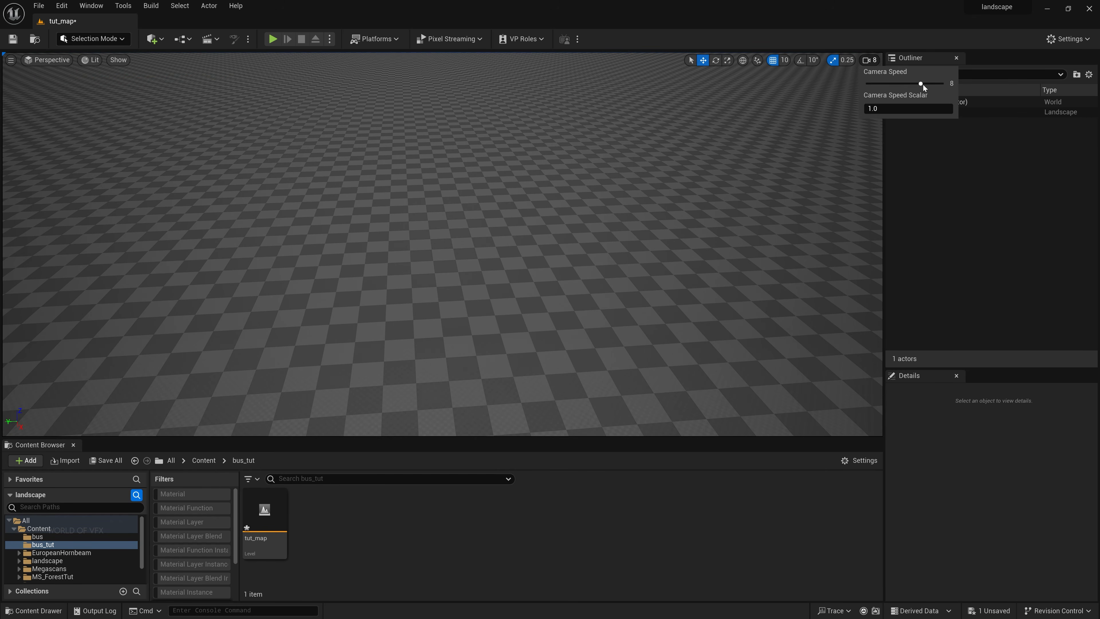
{"action": "right_click_drag", "start_coordinate": [478, 304], "coordinate": [483, 280]}
{"action": "key", "text": "w"}
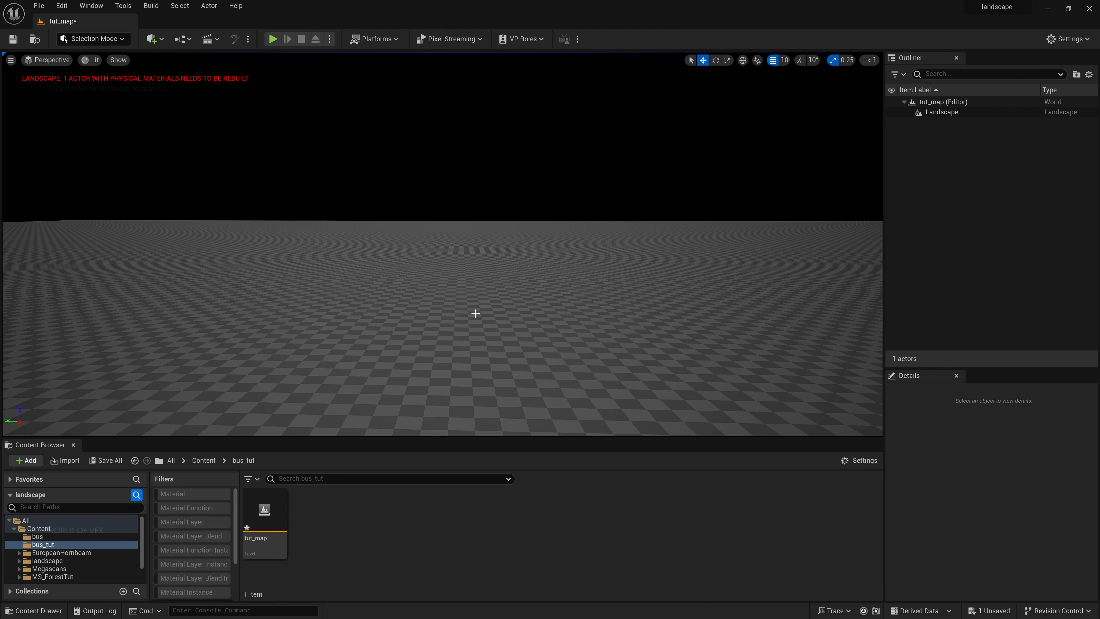
Step: Filter the bus folder's assets to static meshes and place the bus_station mesh on the landscape
{"action": "scroll", "coordinate": [45, 545], "scroll_direction": "down", "scroll_amount": 1}
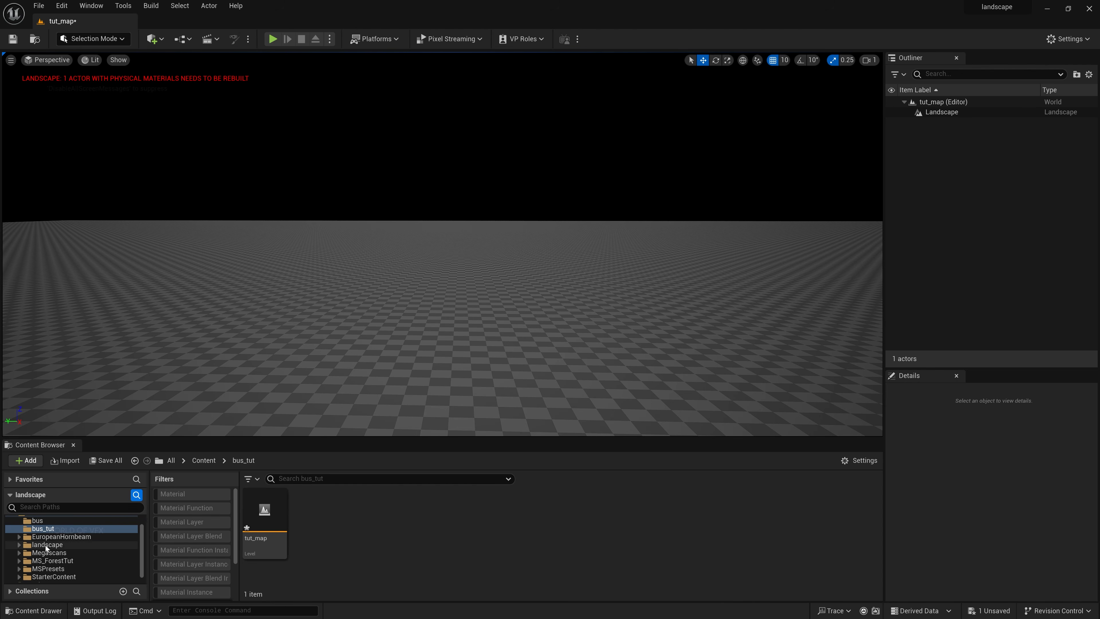
{"action": "scroll", "coordinate": [45, 545], "scroll_direction": "up", "scroll_amount": 1}
{"action": "left_click", "coordinate": [49, 538]}
{"action": "scroll", "coordinate": [202, 577], "scroll_direction": "down", "scroll_amount": 2}
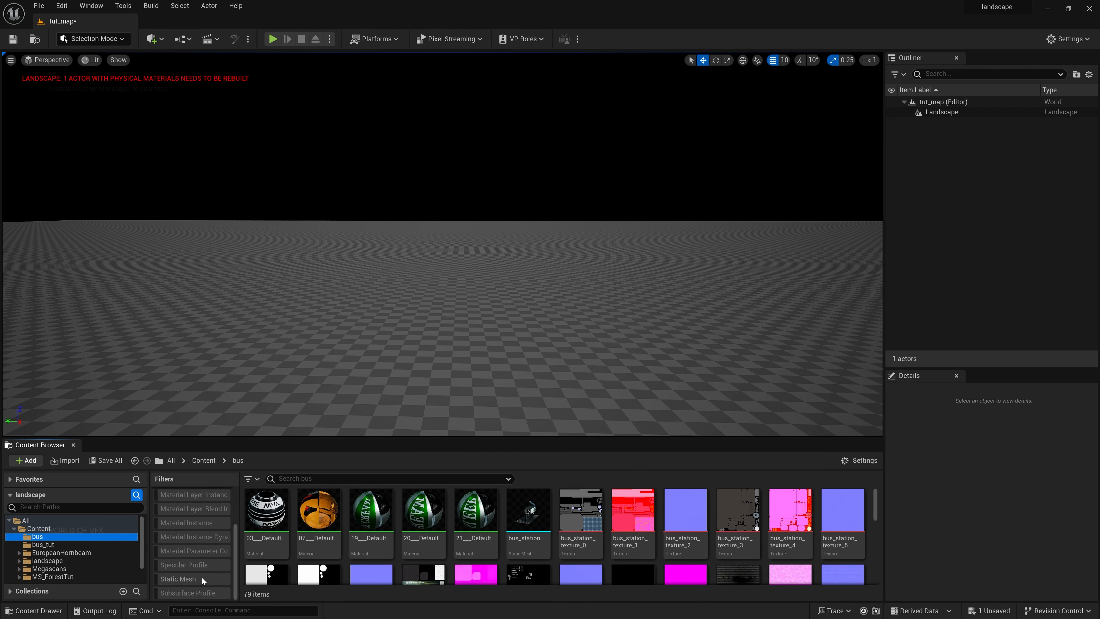
{"action": "left_click", "coordinate": [191, 579]}
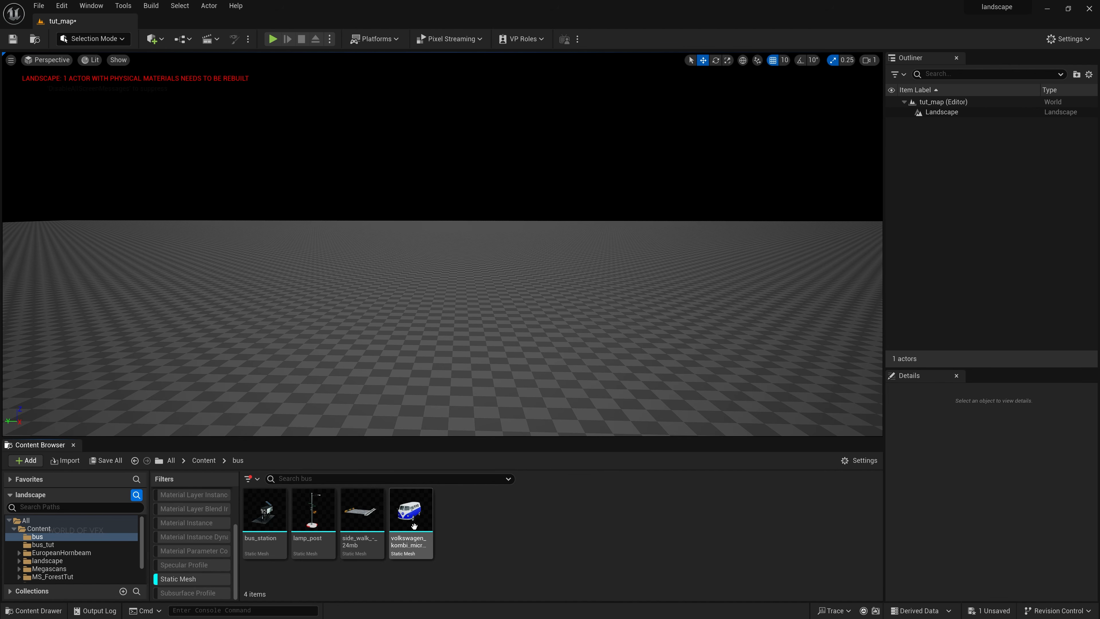
{"action": "left_click", "coordinate": [265, 514]}
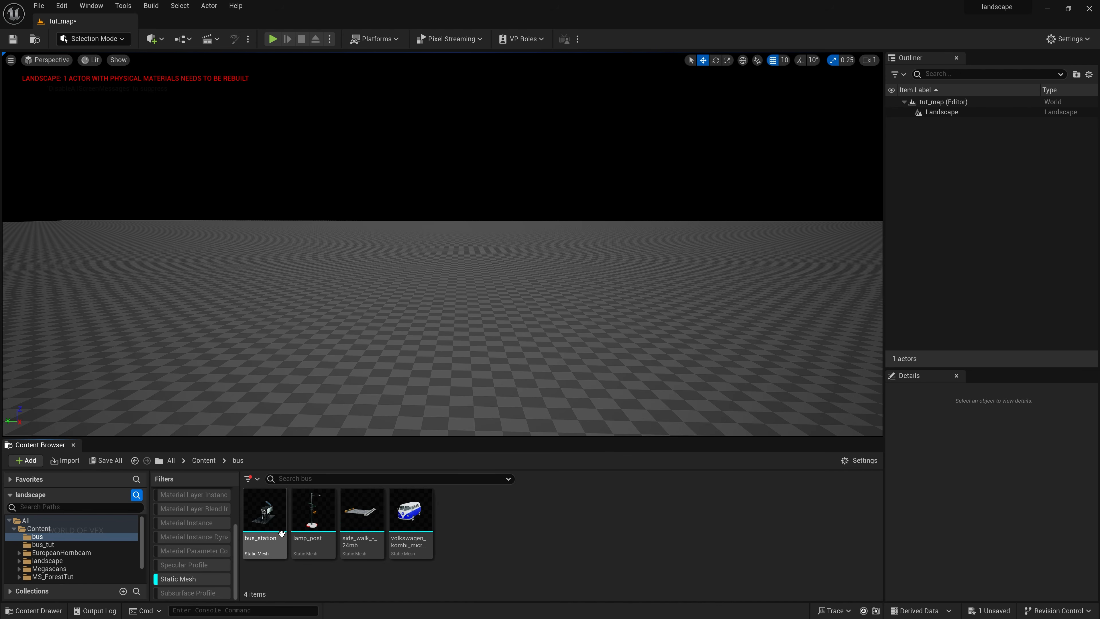
{"action": "left_click_drag", "start_coordinate": [482, 303], "coordinate": [482, 303]}
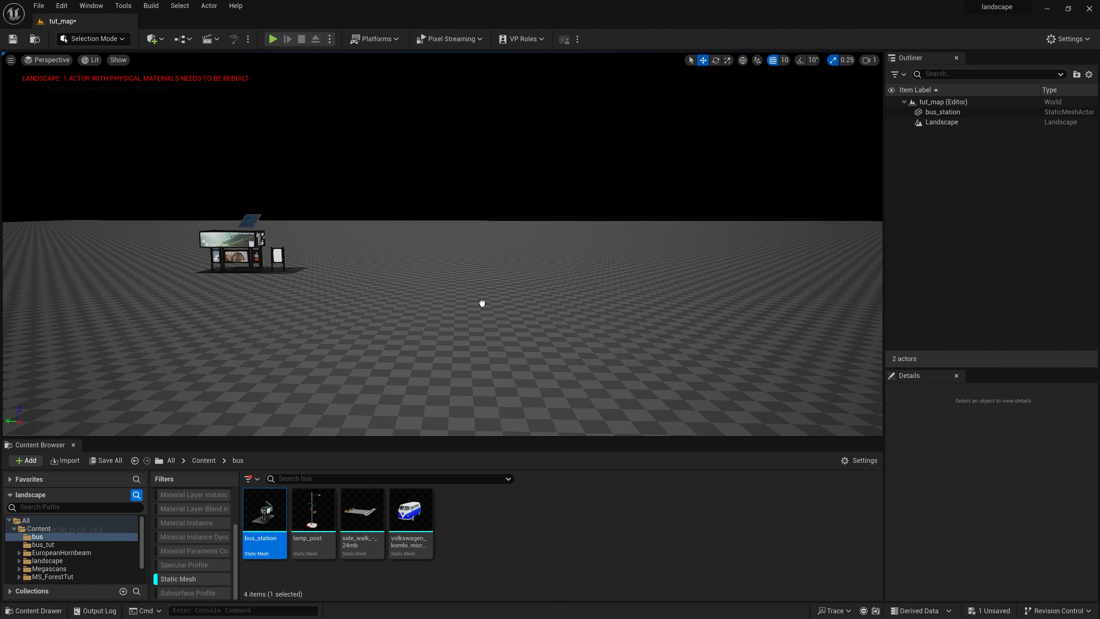
Step: Set the bus station's pivot offset to a point on its front billboard
{"action": "key", "text": "f"}
{"action": "right_click_drag", "start_coordinate": [245, 210], "coordinate": [317, 191]}
{"action": "key", "text": "a"}
{"action": "key", "text": "s"}
{"action": "right_click_drag", "start_coordinate": [723, 333], "coordinate": [724, 333]}
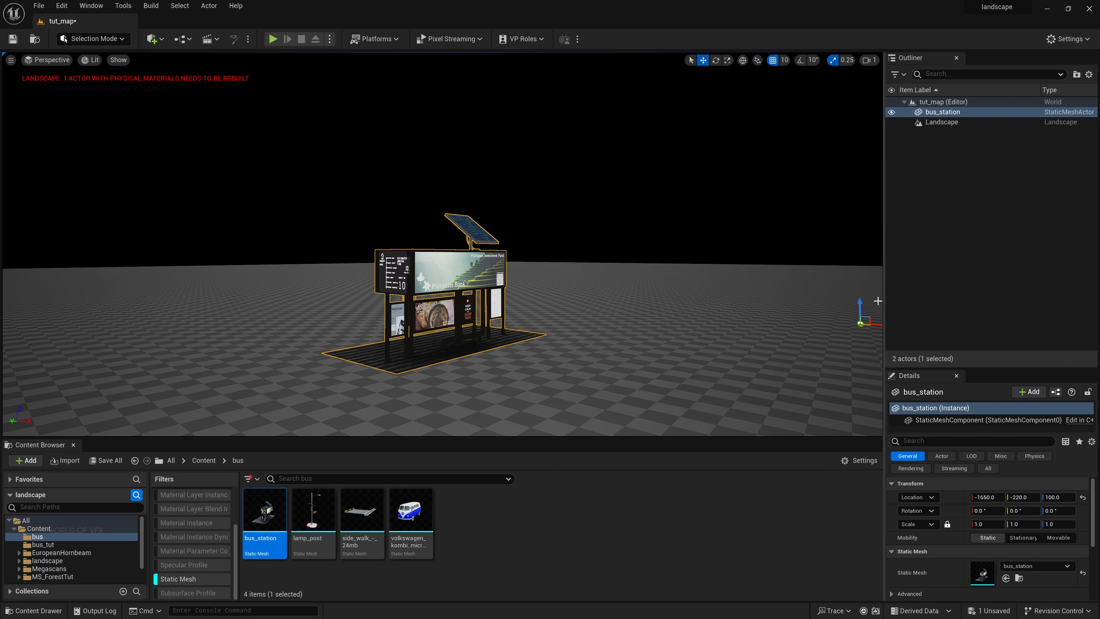
{"action": "right_click", "coordinate": [465, 285]}
{"action": "mouse_move", "coordinate": [502, 479]}
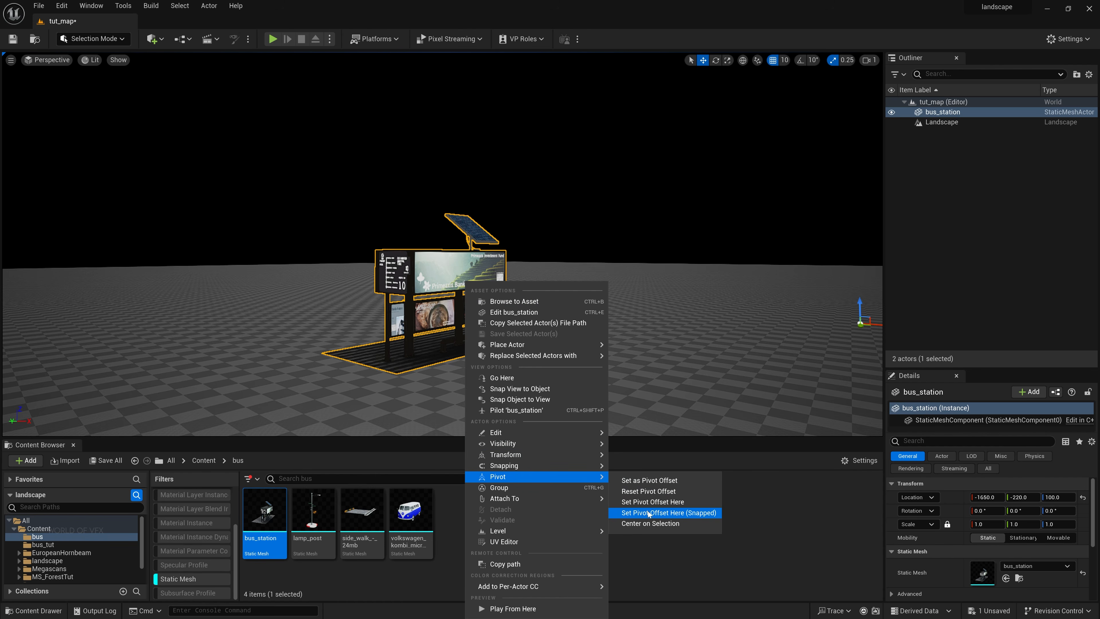
{"action": "left_click", "coordinate": [641, 502]}
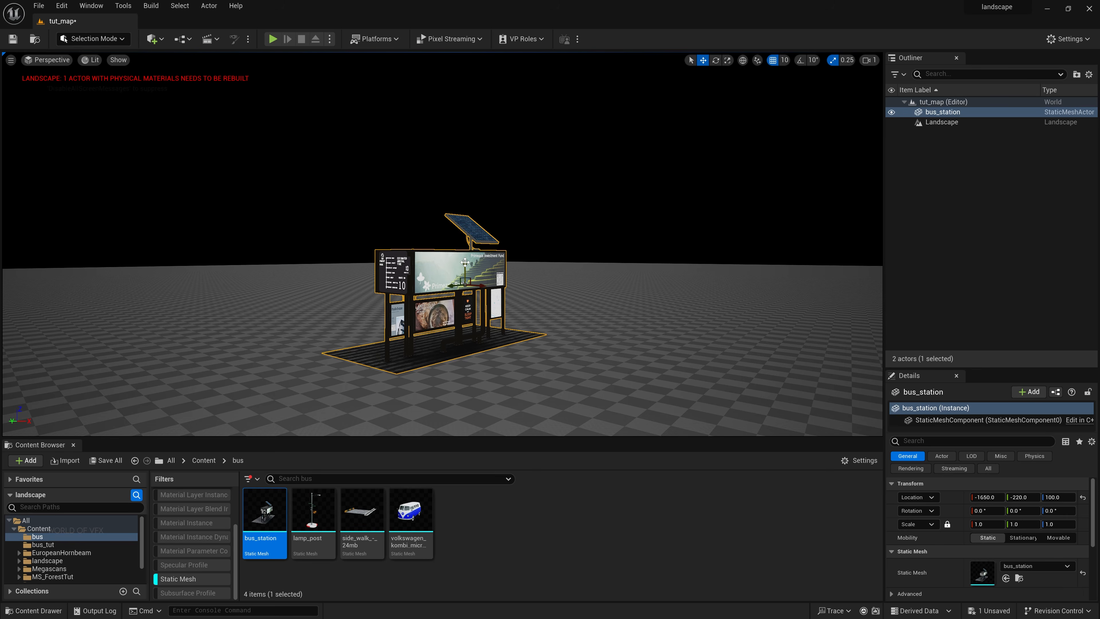
Step: Lower the bus station to a Z location of 68 and deselect it
{"action": "scroll", "coordinate": [426, 331], "scroll_direction": "up", "scroll_amount": 3}
{"action": "middle_click_drag", "start_coordinate": [461, 270], "coordinate": [485, 312]}
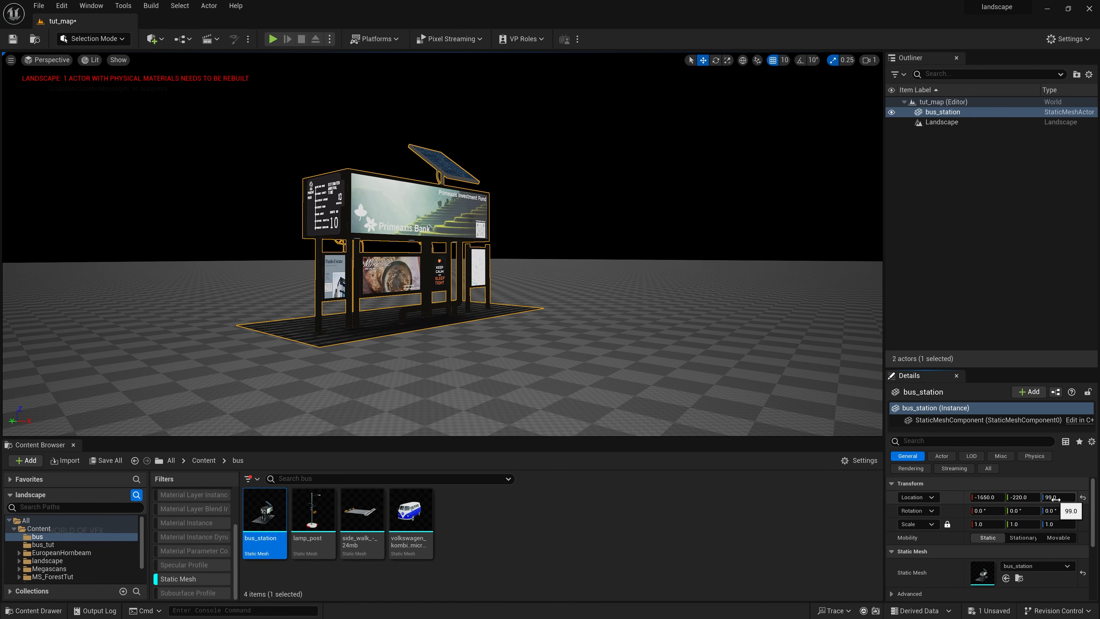
{"action": "left_click_drag", "start_coordinate": [1059, 497], "coordinate": [1054, 498]}
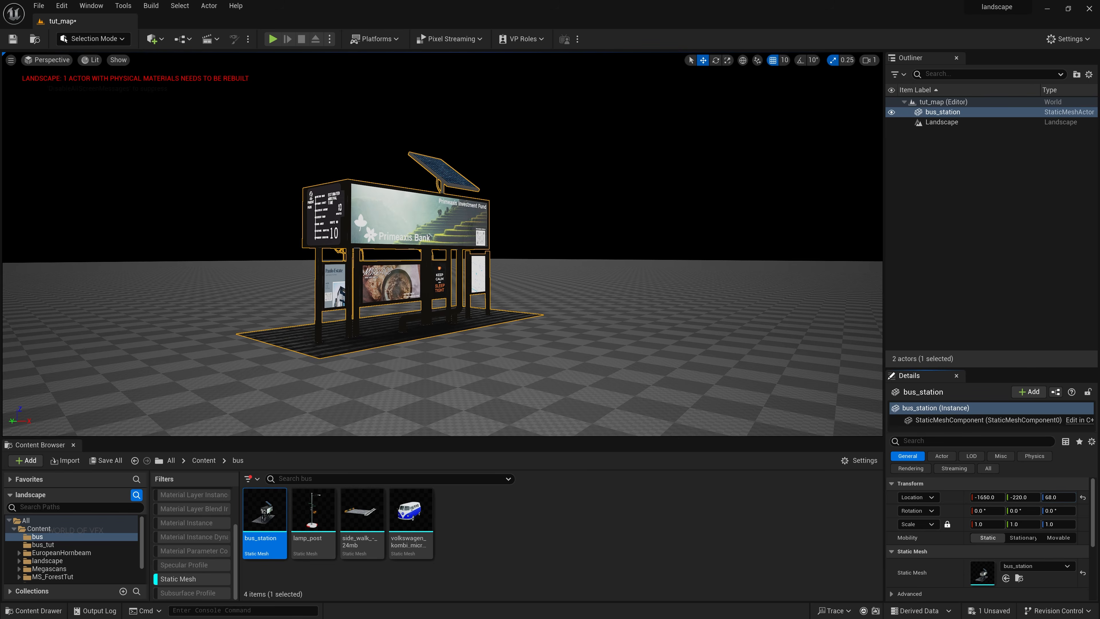
{"action": "key", "text": "Escape"}
Step: Place the side_walk_-_24mb mesh beside the bus station at X -3420, Y 3340, scaled uniformly to 3.25
{"action": "mouse_move", "coordinate": [550, 290]}
{"action": "right_mouse_down"}
{"action": "mouse_move", "coordinate": [515, 390]}
{"action": "mouse_move", "coordinate": [545, 307]}
{"action": "right_mouse_up"}
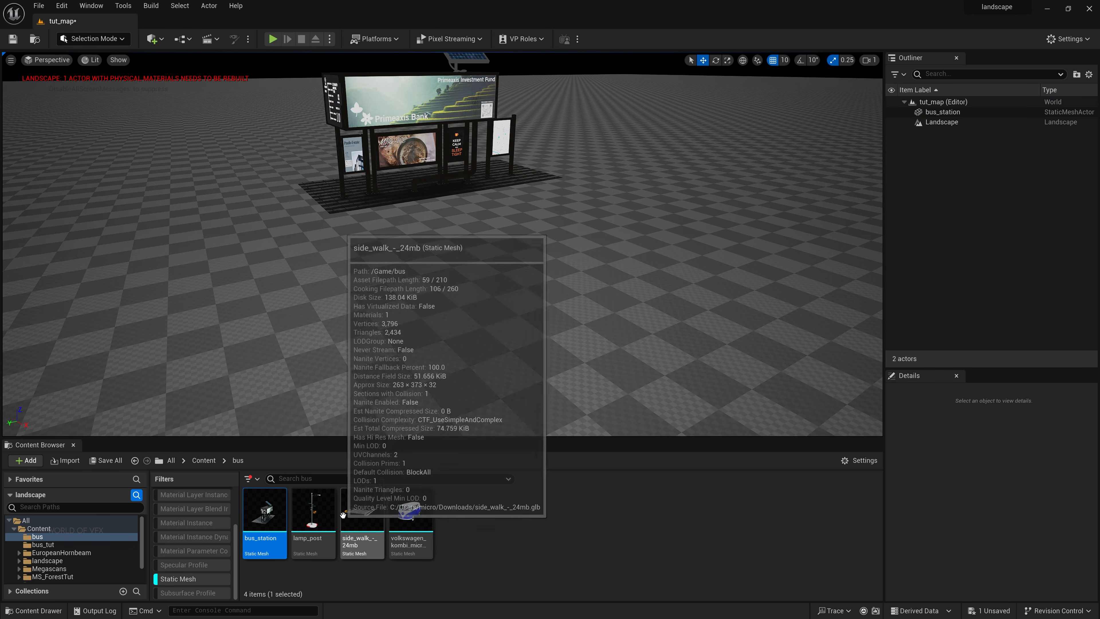
{"action": "left_click_drag", "start_coordinate": [342, 515], "coordinate": [307, 238]}
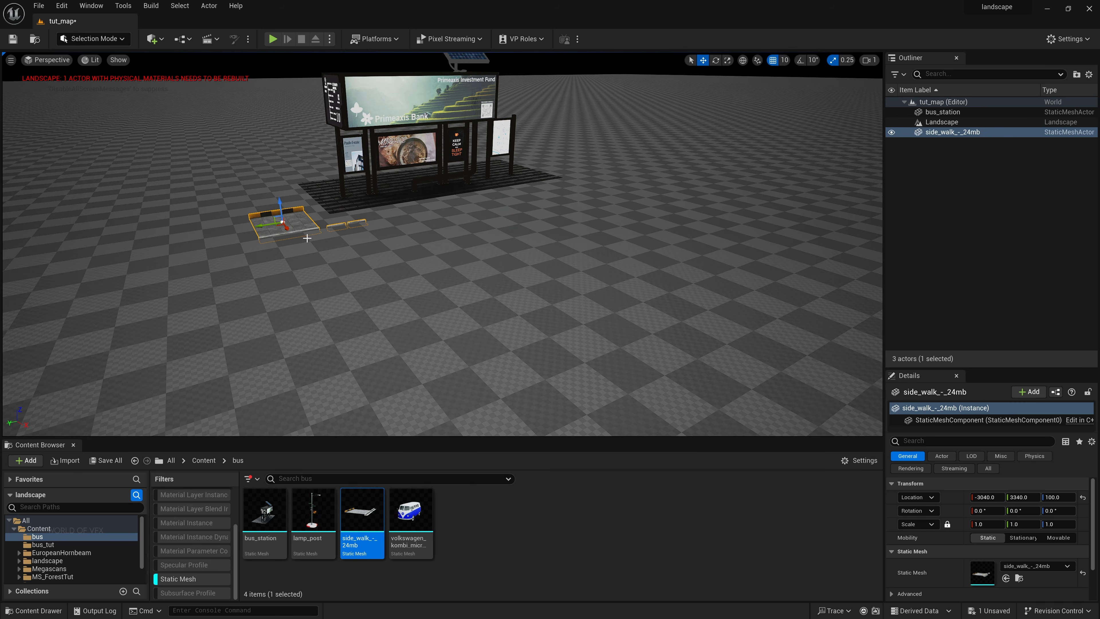
{"action": "key", "text": "e"}
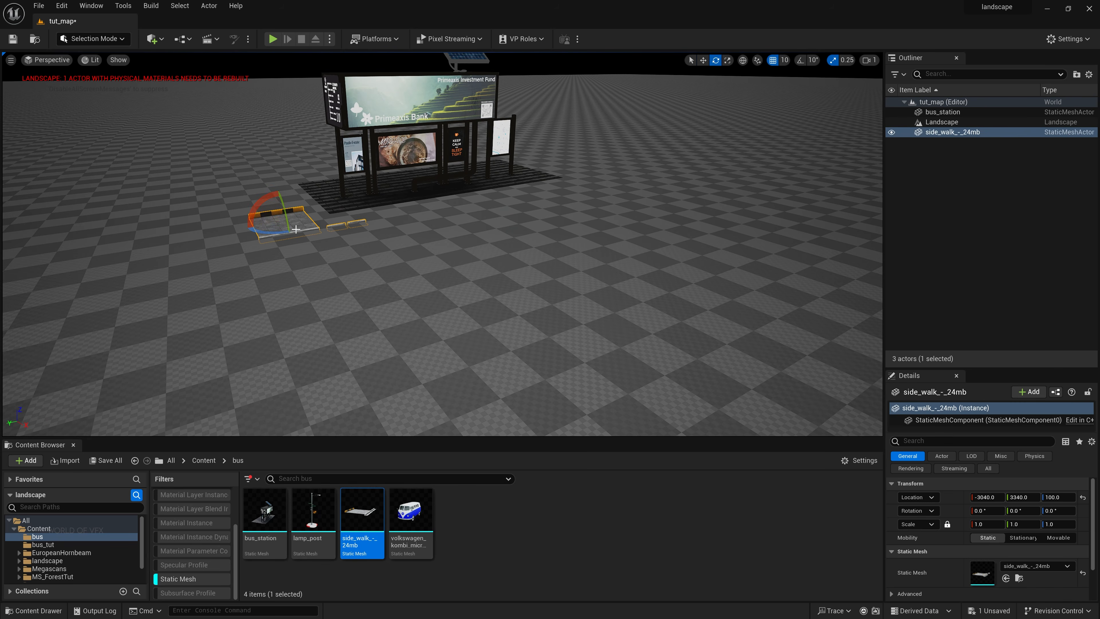
{"action": "key", "text": "r"}
{"action": "key", "text": "w"}
{"action": "key", "text": "e"}
{"action": "key", "text": "r"}
{"action": "right_click_drag", "start_coordinate": [320, 241], "coordinate": [372, 234]}
{"action": "left_click_drag", "start_coordinate": [456, 222], "coordinate": [399, 202]}
{"action": "key", "text": "w"}
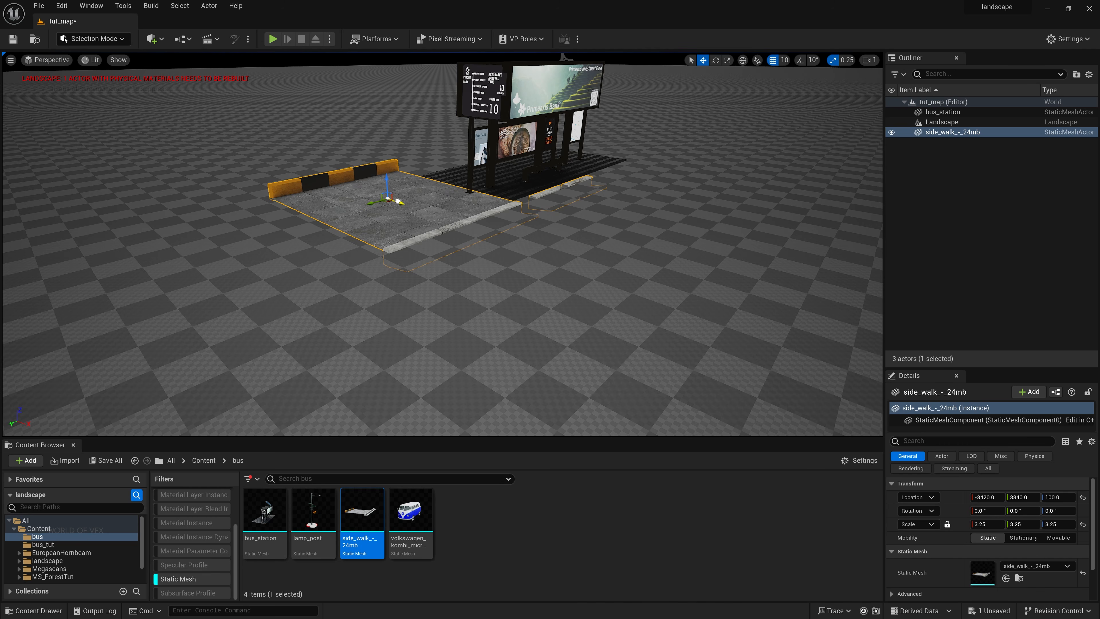
Step: Duplicate the sidewalk piece to Y 2700 under the bus station, and copy the pair twice to extend the row to six pieces
{"action": "right_click_drag", "start_coordinate": [440, 266], "coordinate": [417, 308]}
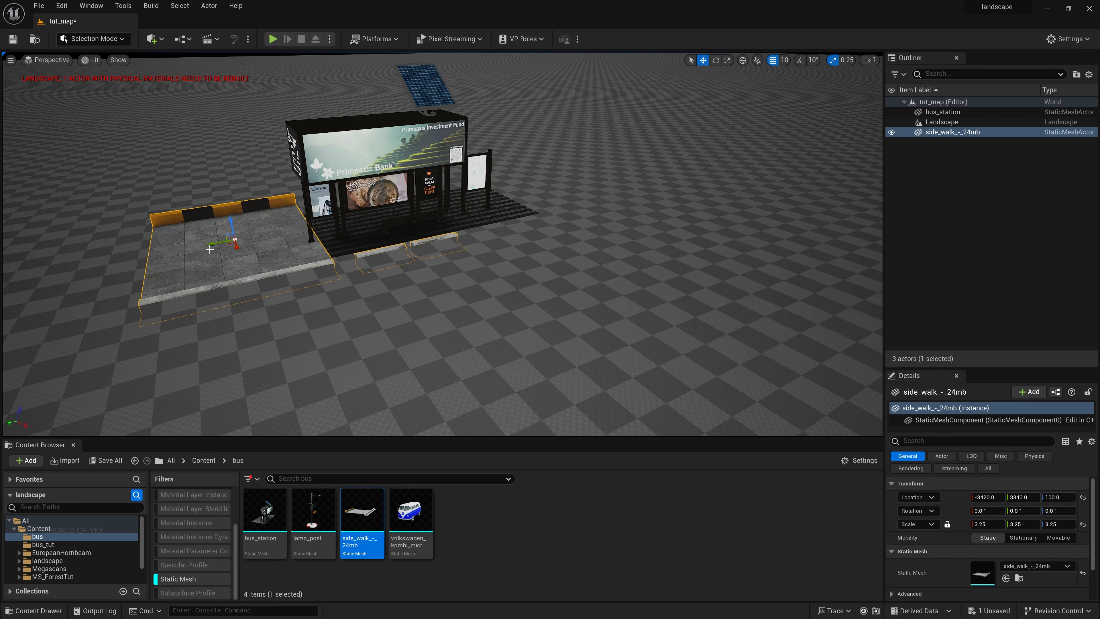
{"action": "left_click_drag", "start_coordinate": [210, 249], "coordinate": [356, 228], "text": "alt"}
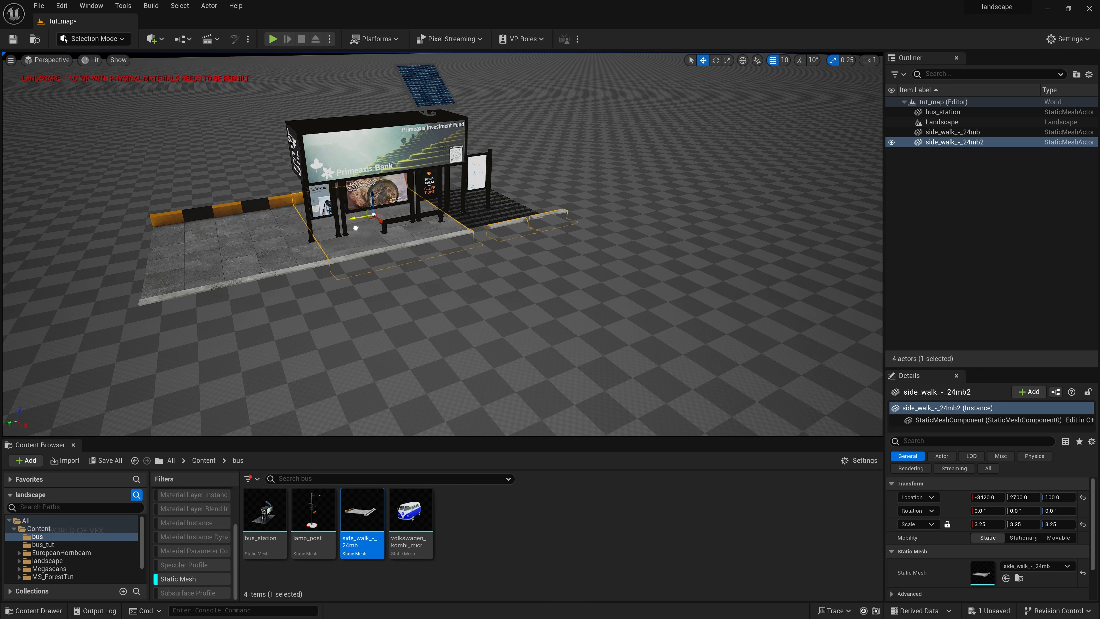
{"action": "left_click", "coordinate": [266, 257], "text": "ctrl"}
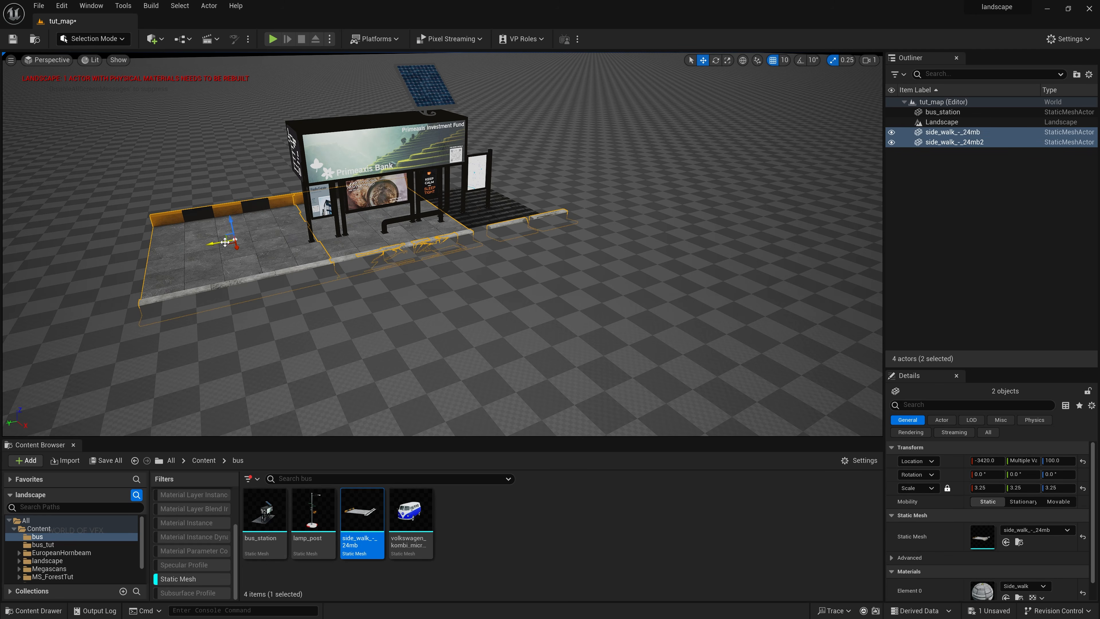
{"action": "left_click_drag", "start_coordinate": [225, 242], "coordinate": [696, 155], "text": "alt"}
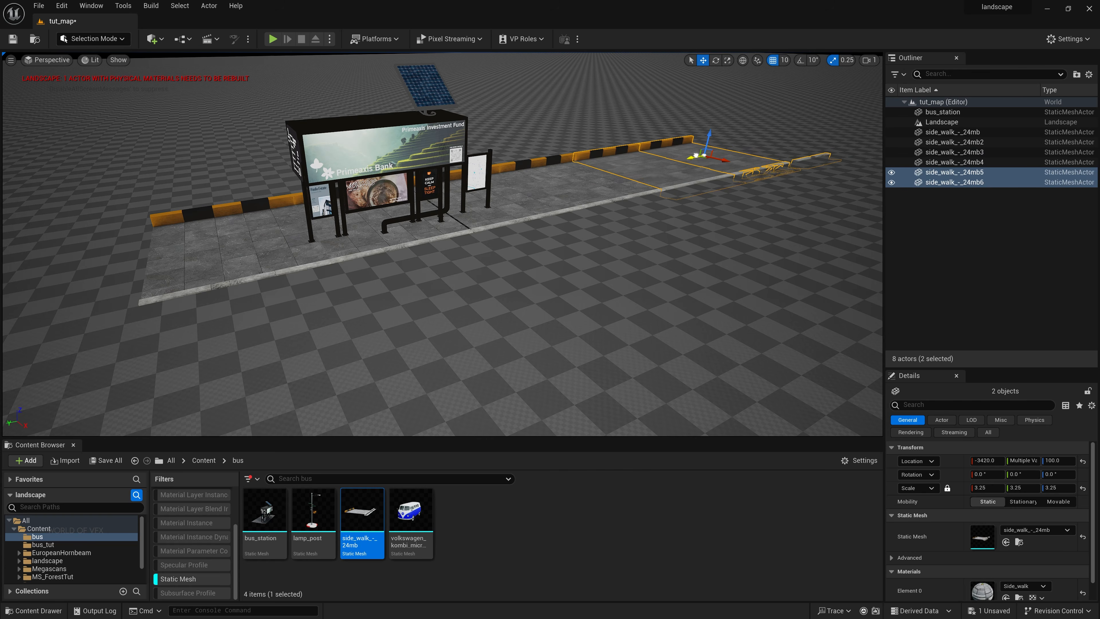
Step: Duplicate the four sidewalk pieces side_walk_-_24mb3 to 6 onto the opposite end of the row, making ten pieces, and deselect them
{"action": "scroll", "coordinate": [578, 200], "scroll_direction": "down", "scroll_amount": 6}
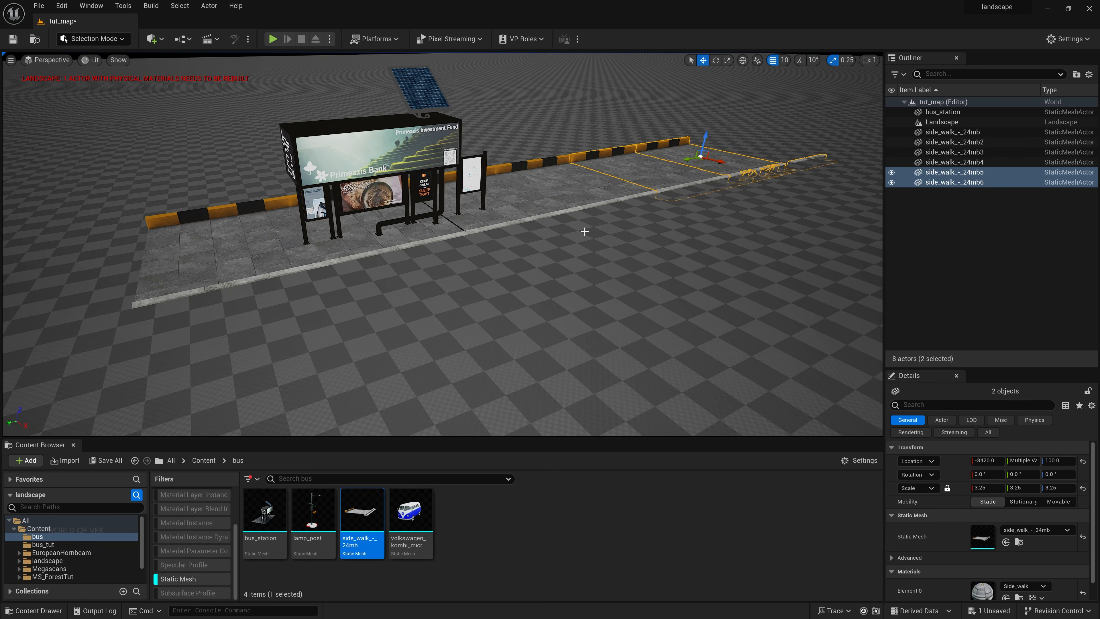
{"action": "scroll", "coordinate": [442, 244], "scroll_direction": "down", "scroll_amount": 2}
{"action": "left_click", "coordinate": [512, 235]}
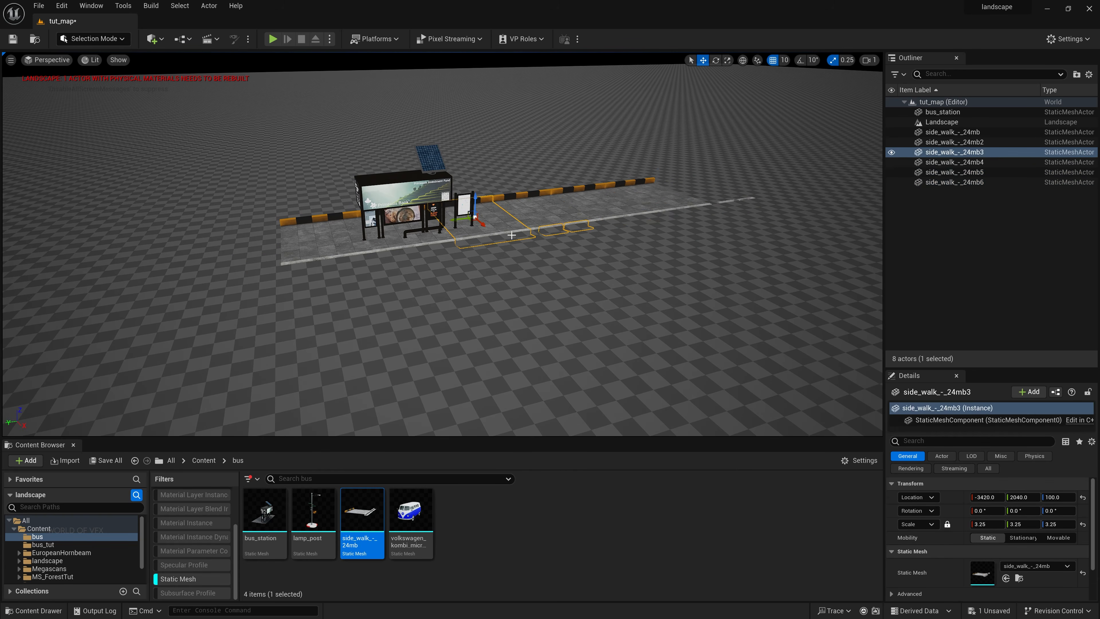
{"action": "left_click", "coordinate": [607, 221], "text": "shift"}
{"action": "left_click", "coordinate": [613, 213], "text": "shift"}
{"action": "left_click", "coordinate": [650, 197], "text": "shift"}
{"action": "scroll", "coordinate": [616, 204], "scroll_direction": "up", "scroll_amount": 2}
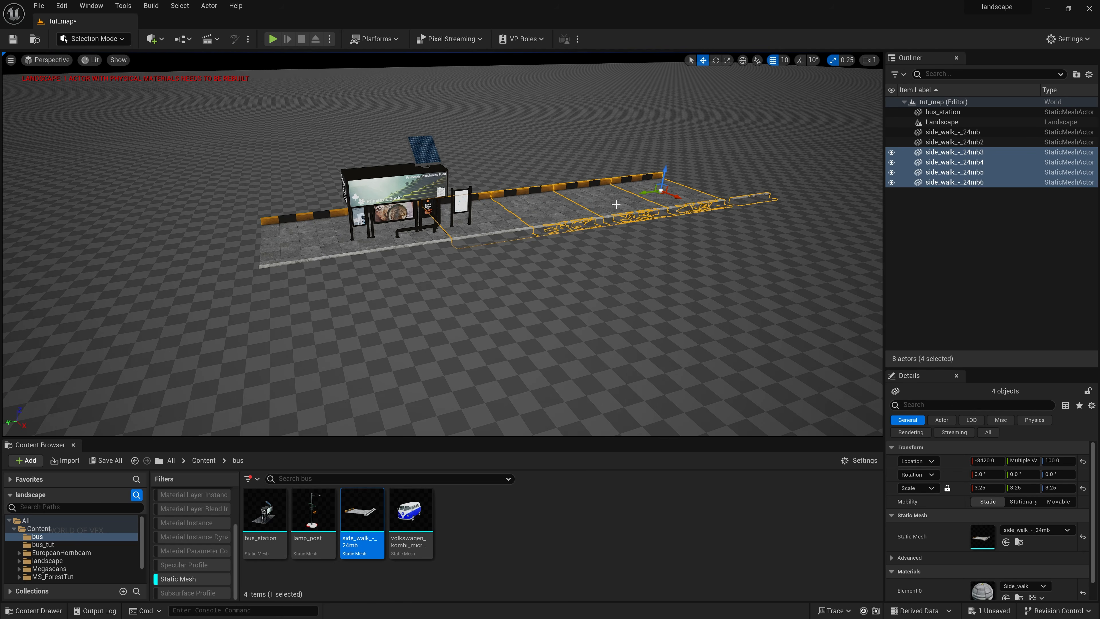
{"action": "left_click_drag", "start_coordinate": [643, 192], "coordinate": [186, 267]}
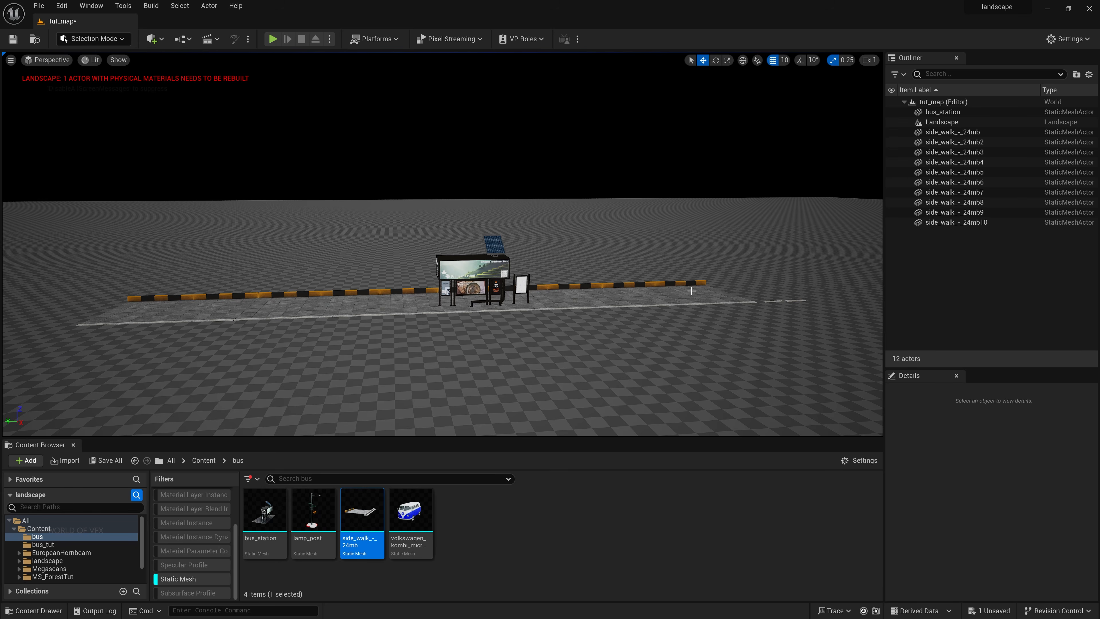
Step: Add a Cine Camera Actor to the level from a straight front view of the bus station and sidewalk row
{"action": "middle_click_drag", "start_coordinate": [513, 335], "coordinate": [513, 339]}
{"action": "right_click_drag", "start_coordinate": [514, 331], "coordinate": [498, 288]}
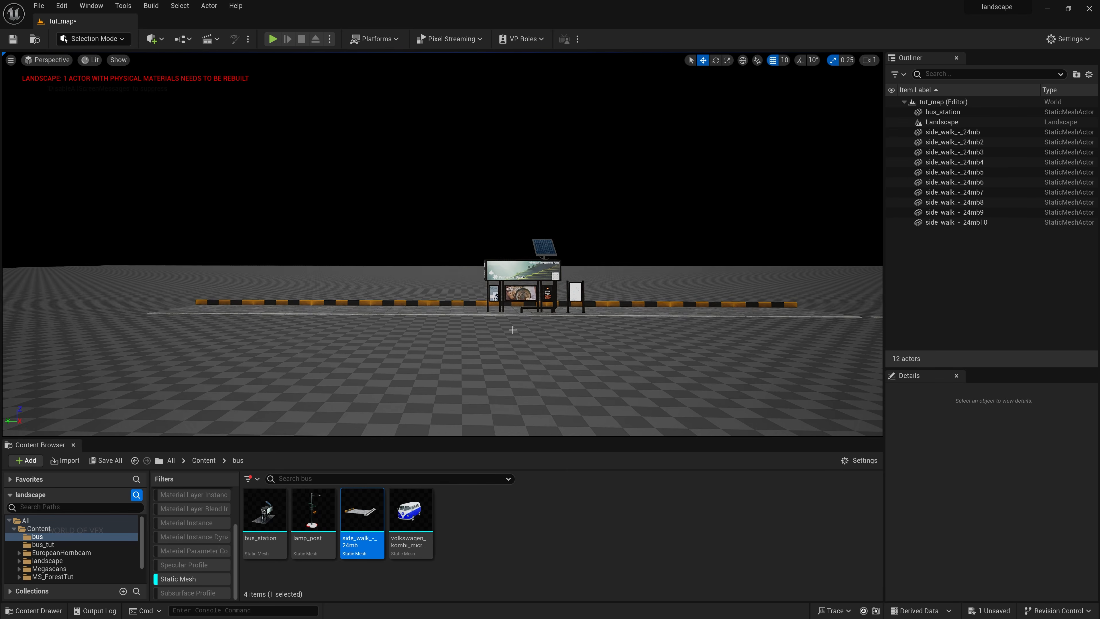
{"action": "middle_click_drag", "start_coordinate": [506, 309], "coordinate": [516, 317]}
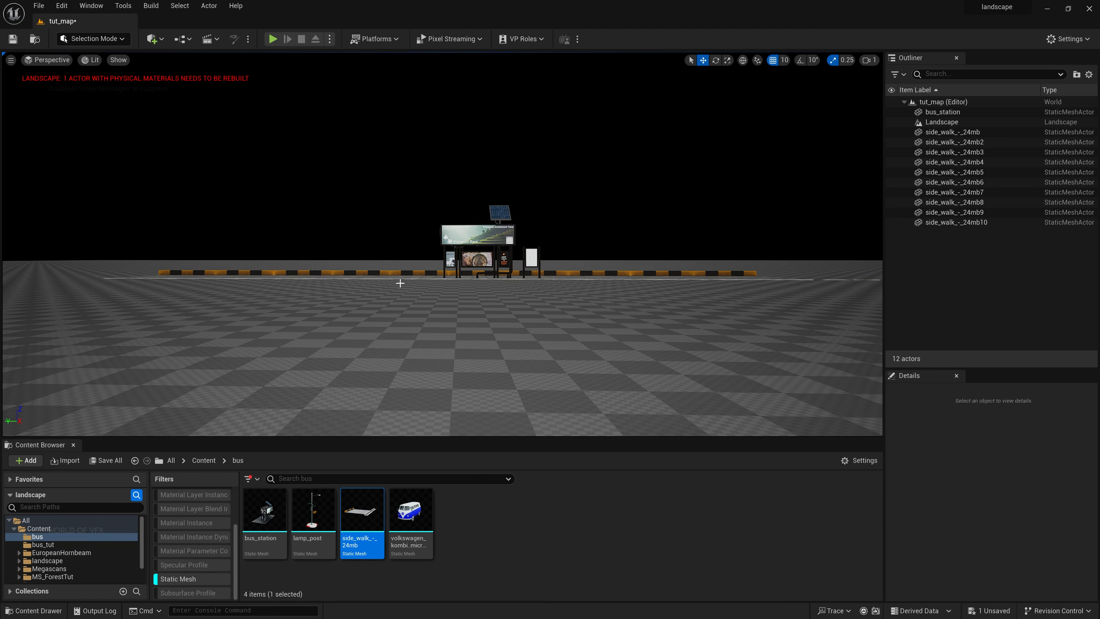
{"action": "right_click_drag", "start_coordinate": [389, 277], "coordinate": [399, 272]}
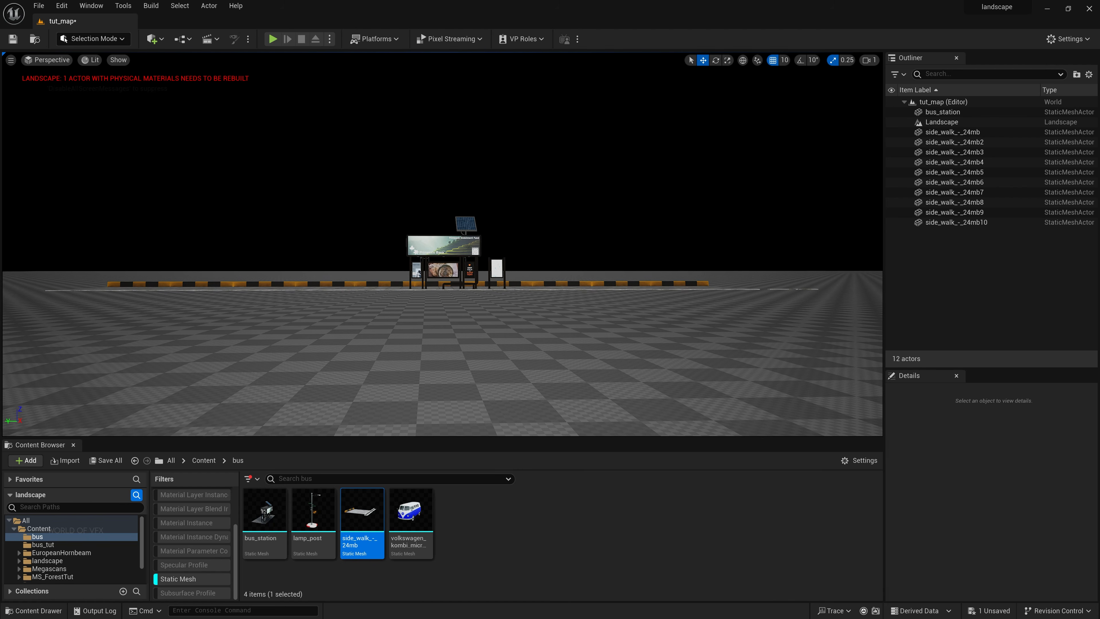
{"action": "middle_click_drag", "start_coordinate": [399, 266], "coordinate": [399, 269]}
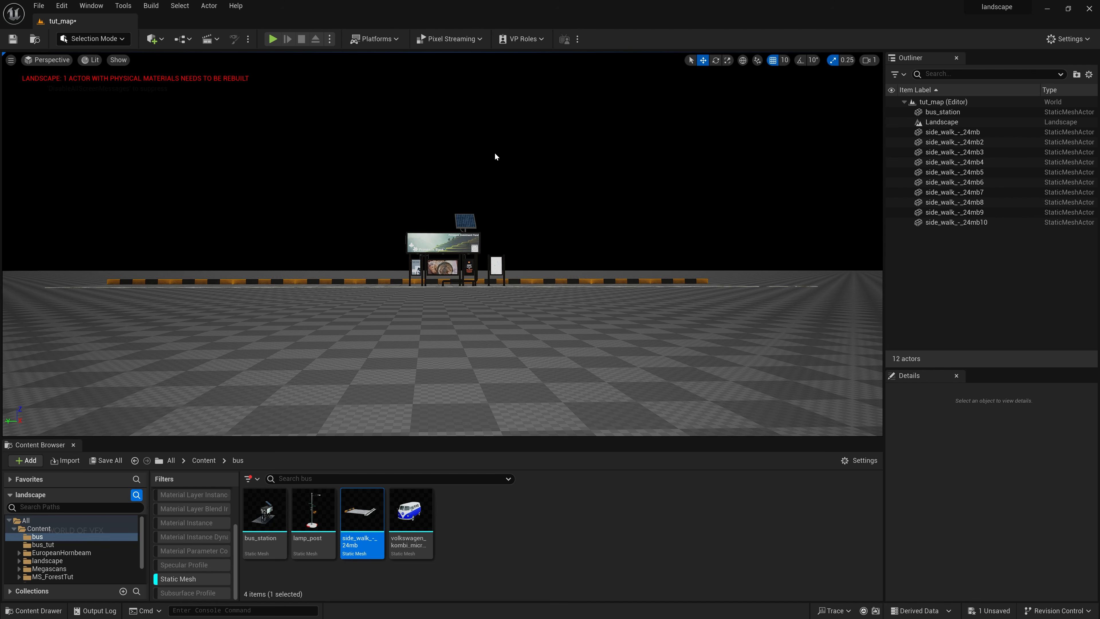
{"action": "left_click", "coordinate": [154, 39]}
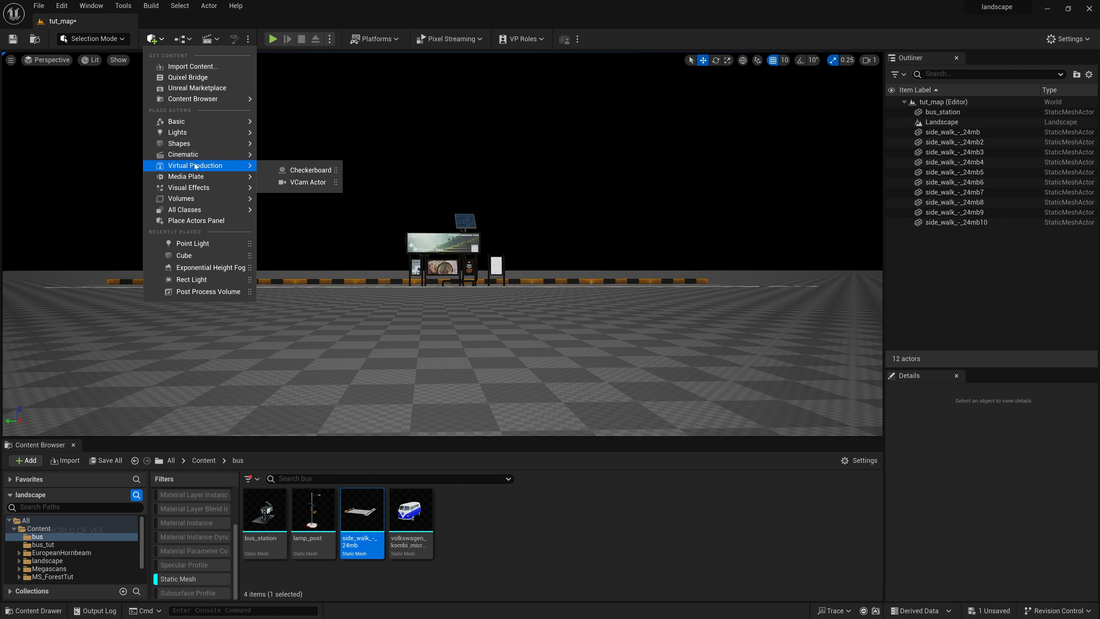
{"action": "mouse_move", "coordinate": [208, 154]}
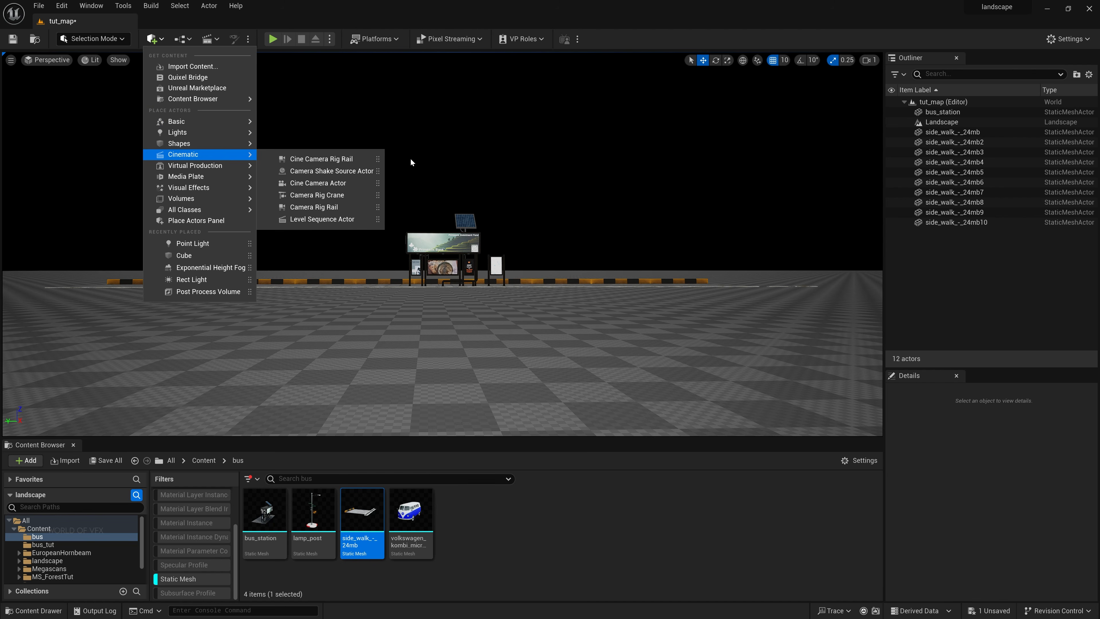
{"action": "left_click", "coordinate": [331, 184]}
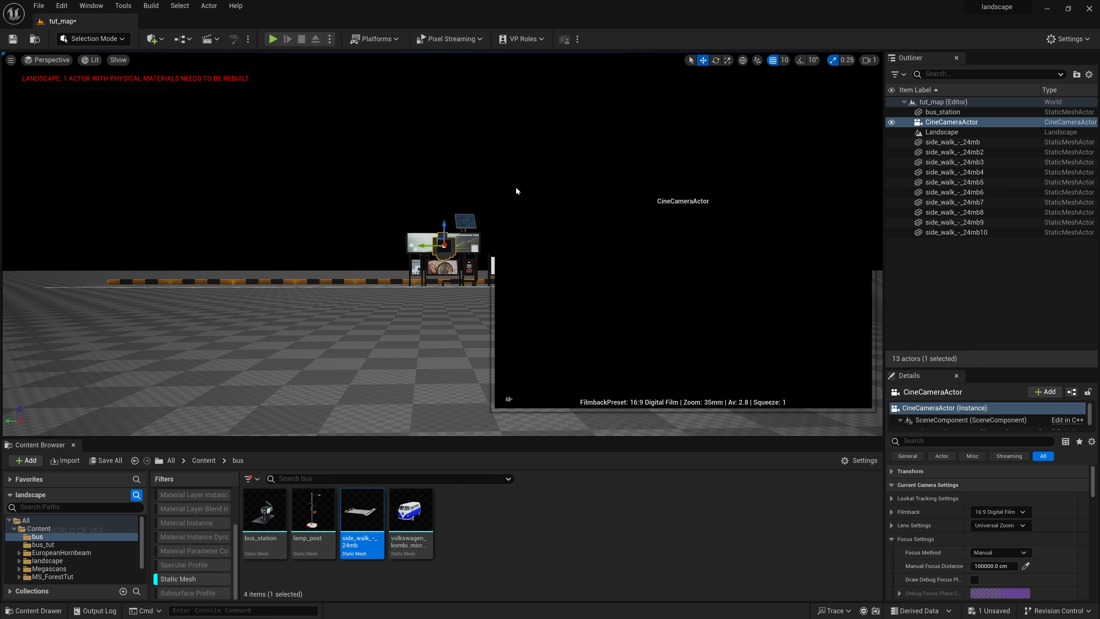
Step: Add a Directional Light to the level
{"action": "left_click", "coordinate": [211, 38]}
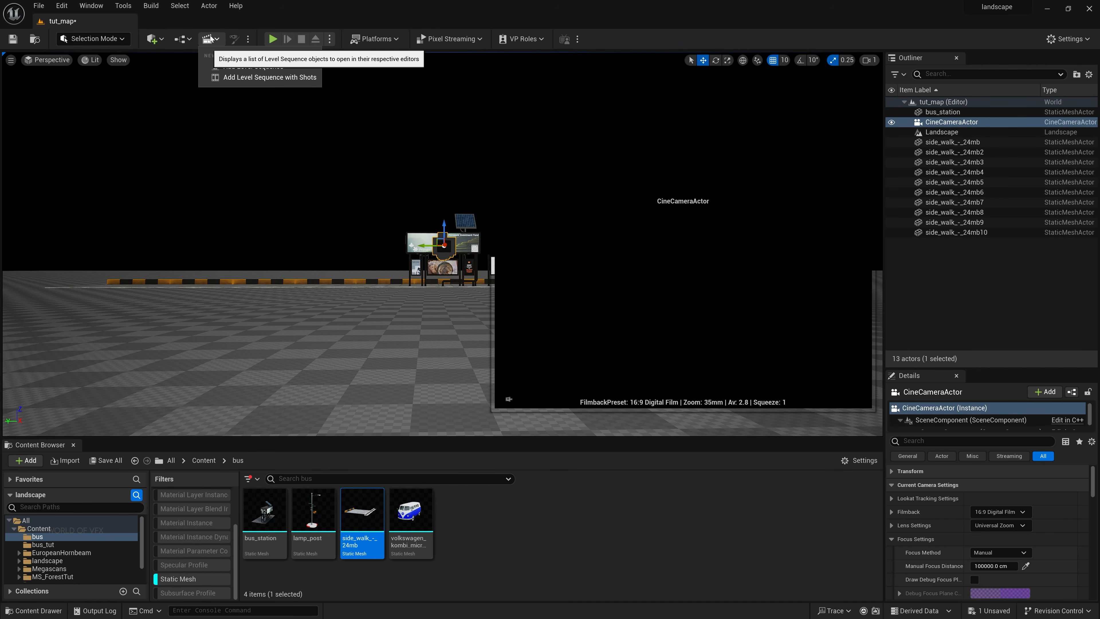
{"action": "left_click", "coordinate": [155, 39]}
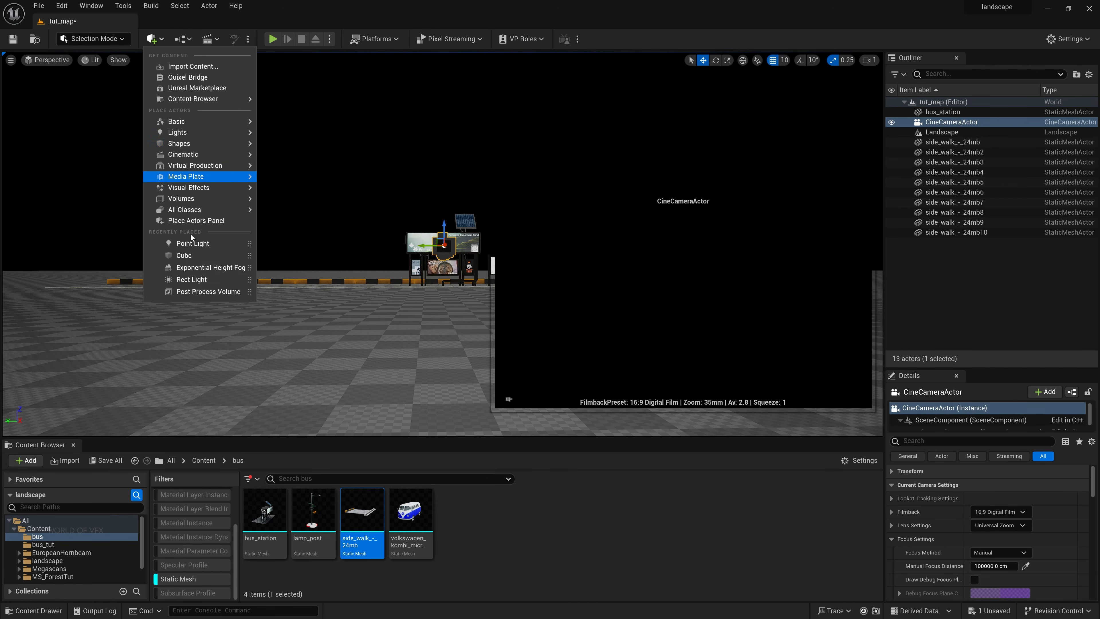
{"action": "mouse_move", "coordinate": [202, 133]}
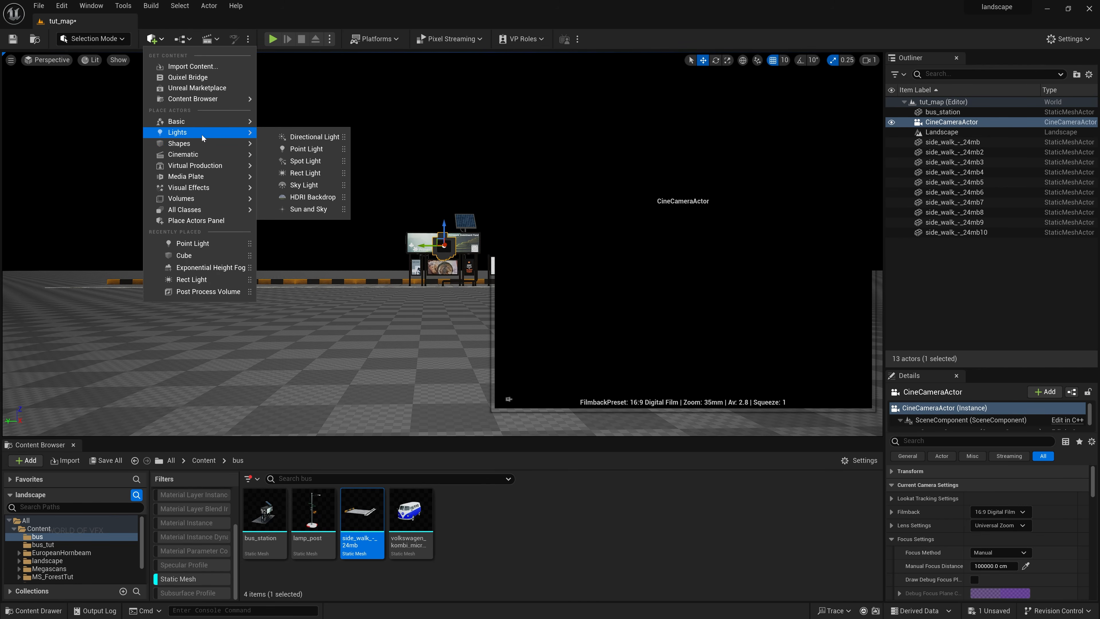
{"action": "left_click", "coordinate": [295, 137]}
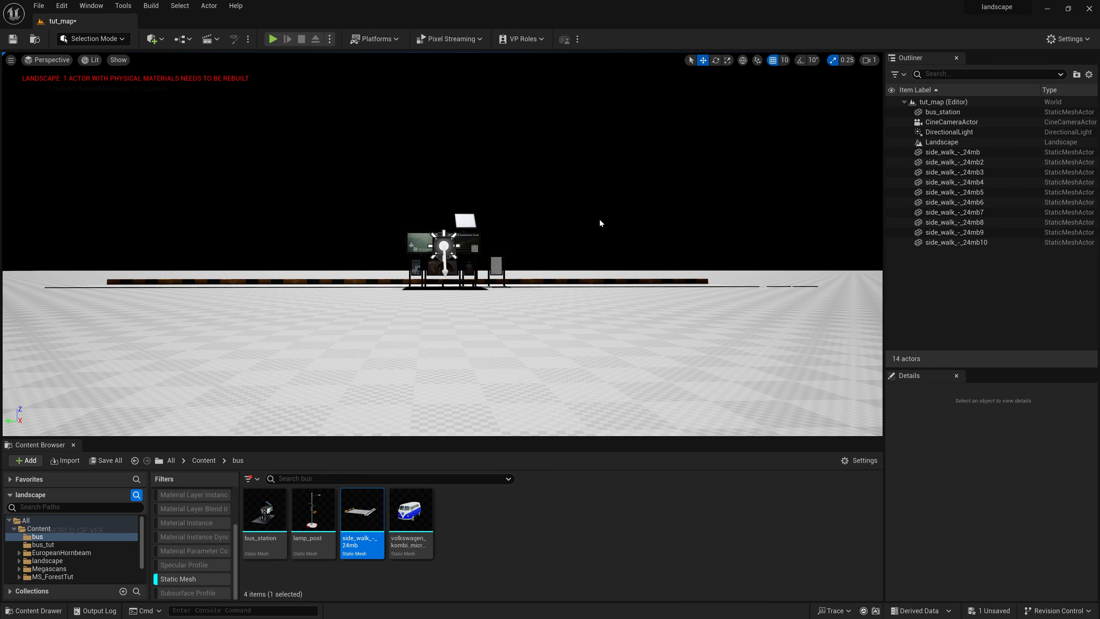
Step: Rotate the directional light to shine diagonally onto the bus station's front, set its intensity to 2 lux and deselect it
{"action": "key", "text": "ctrl+l"}
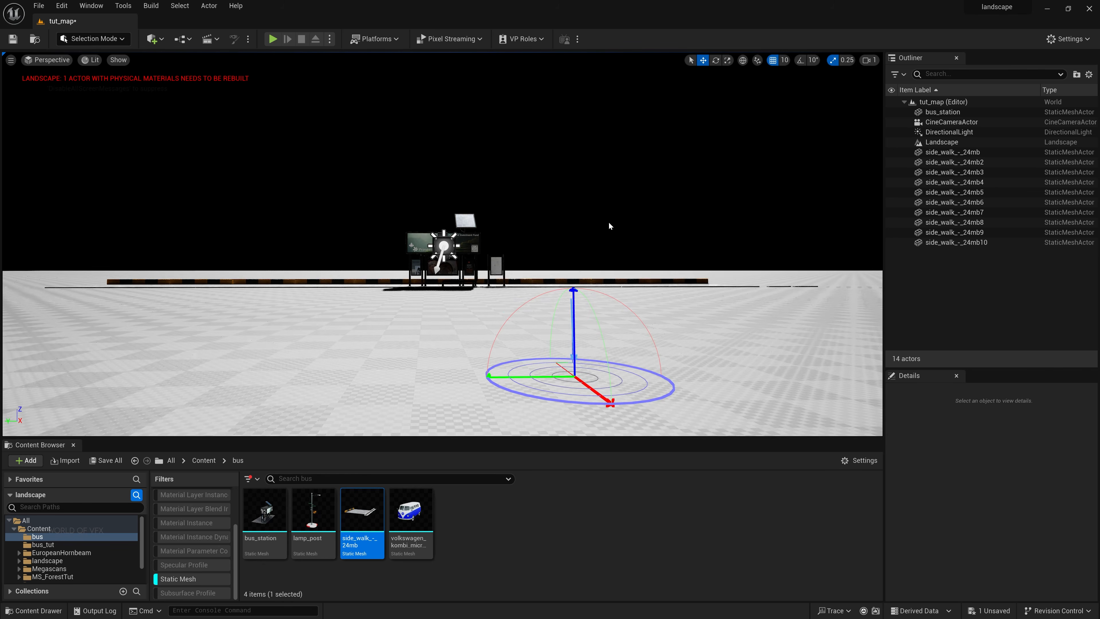
{"action": "left_click", "coordinate": [949, 132]}
{"action": "left_click", "coordinate": [997, 565]}
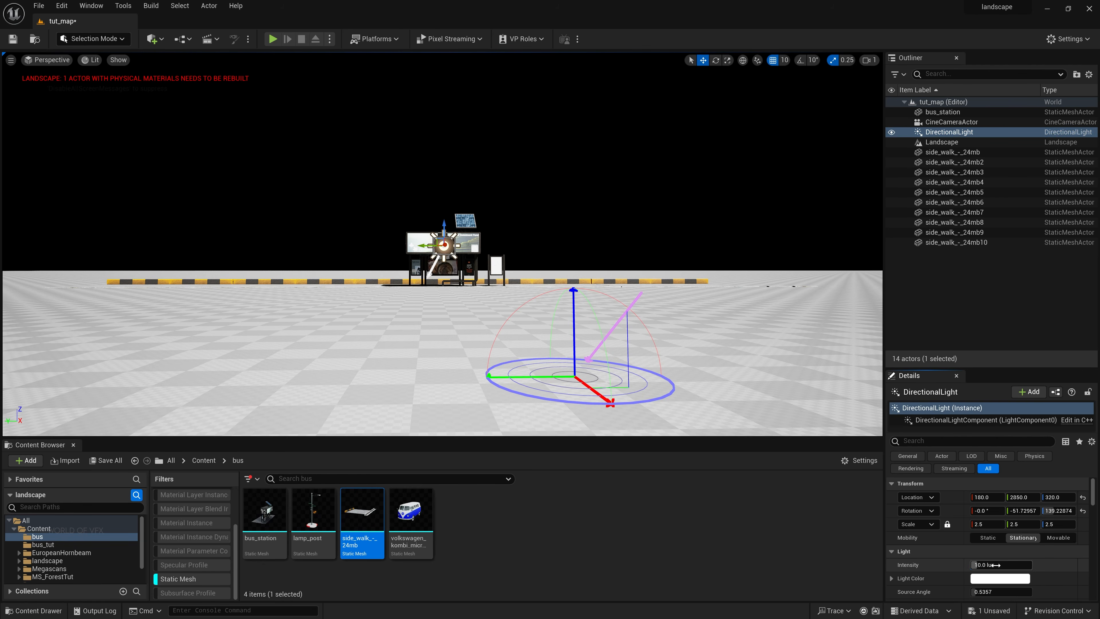
{"action": "type", "text": "1"}
{"action": "key", "text": "Return"}
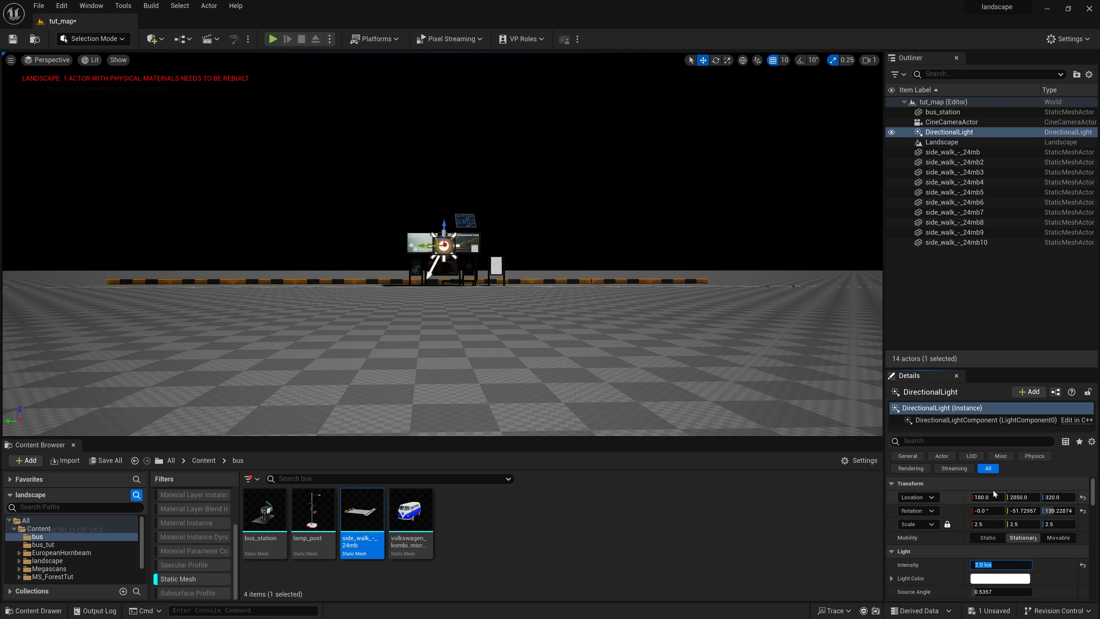
{"action": "left_click", "coordinate": [972, 326]}
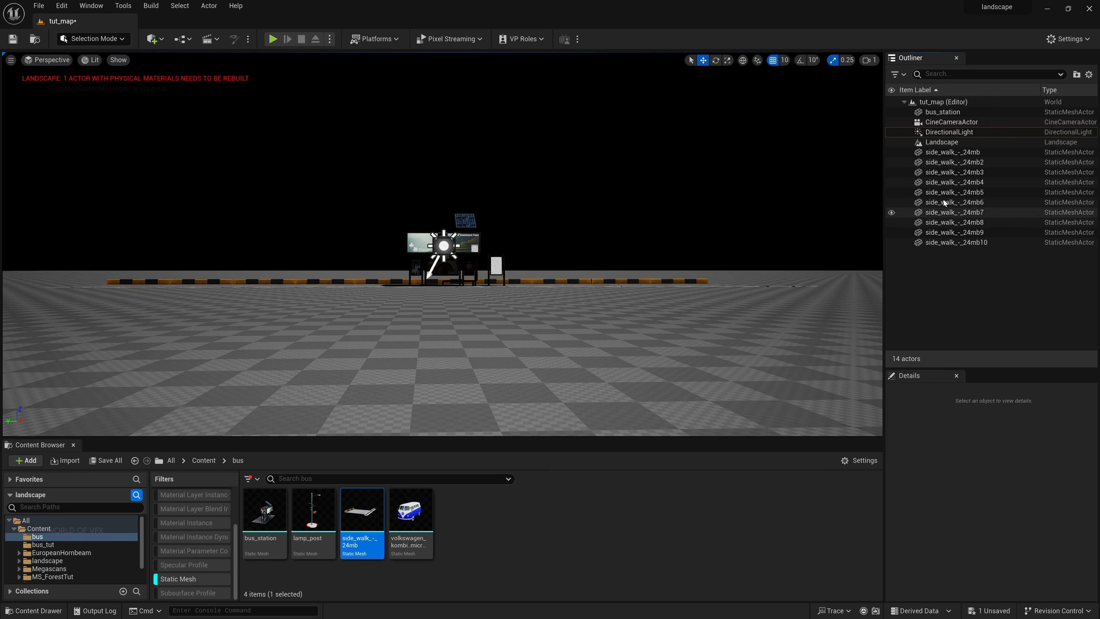
Step: Snap the CineCameraActor to the current frontal view of the bus station
{"action": "left_click", "coordinate": [937, 122]}
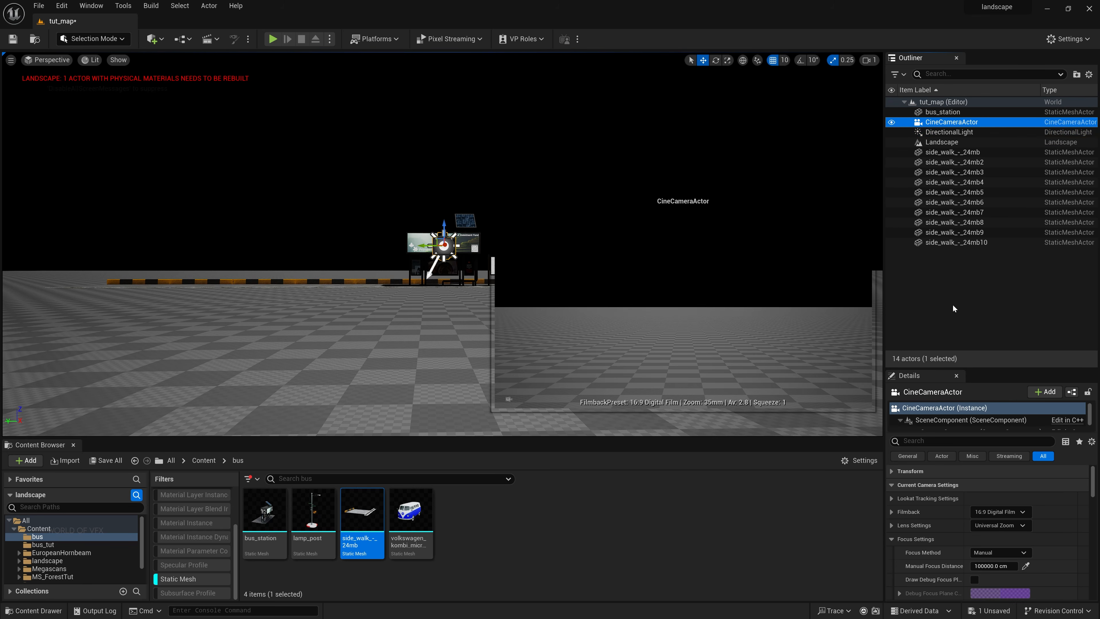
{"action": "right_click", "coordinate": [969, 120]}
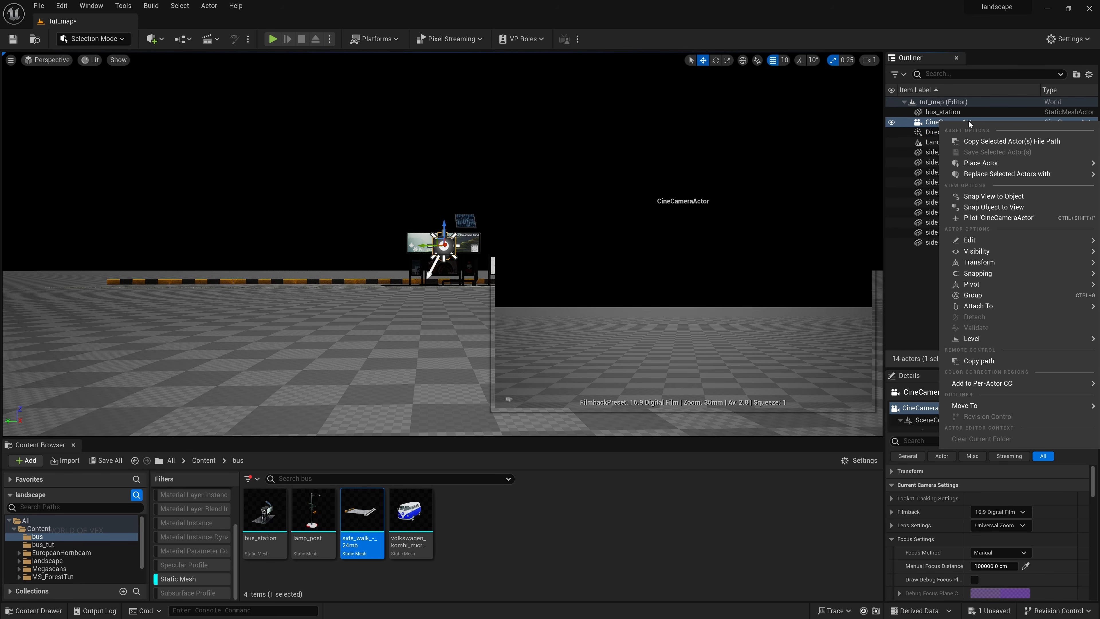
{"action": "left_click", "coordinate": [986, 207]}
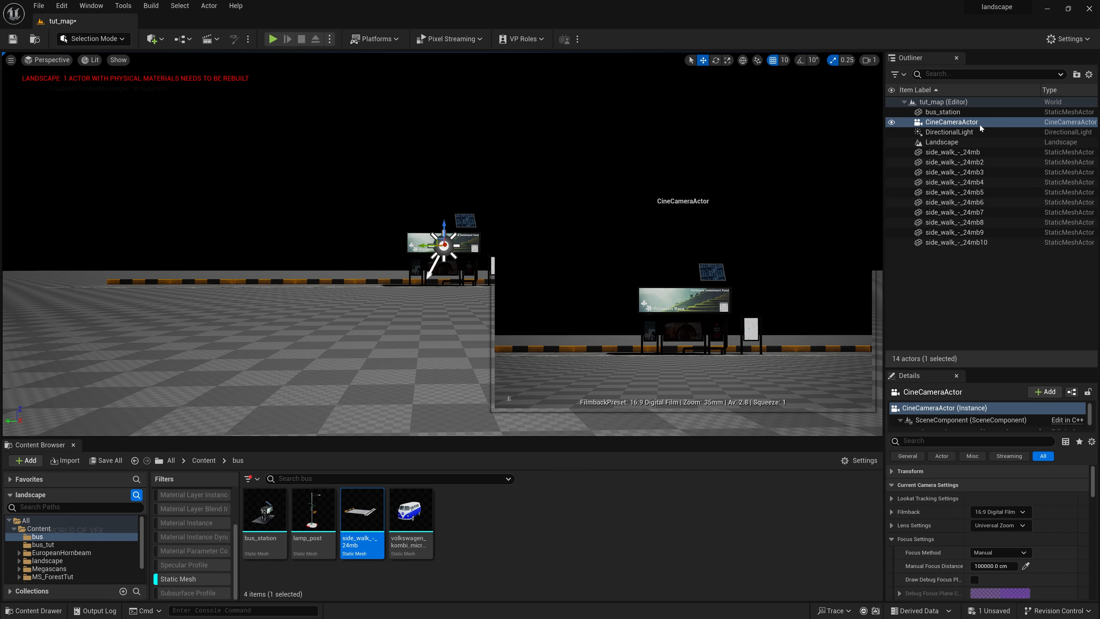
Step: Check the cine camera's transform options, including Lock Actor Movement, and look at the camera's position in the scene
{"action": "right_click", "coordinate": [940, 123]}
{"action": "mouse_move", "coordinate": [989, 288]}
{"action": "mouse_move", "coordinate": [984, 266]}
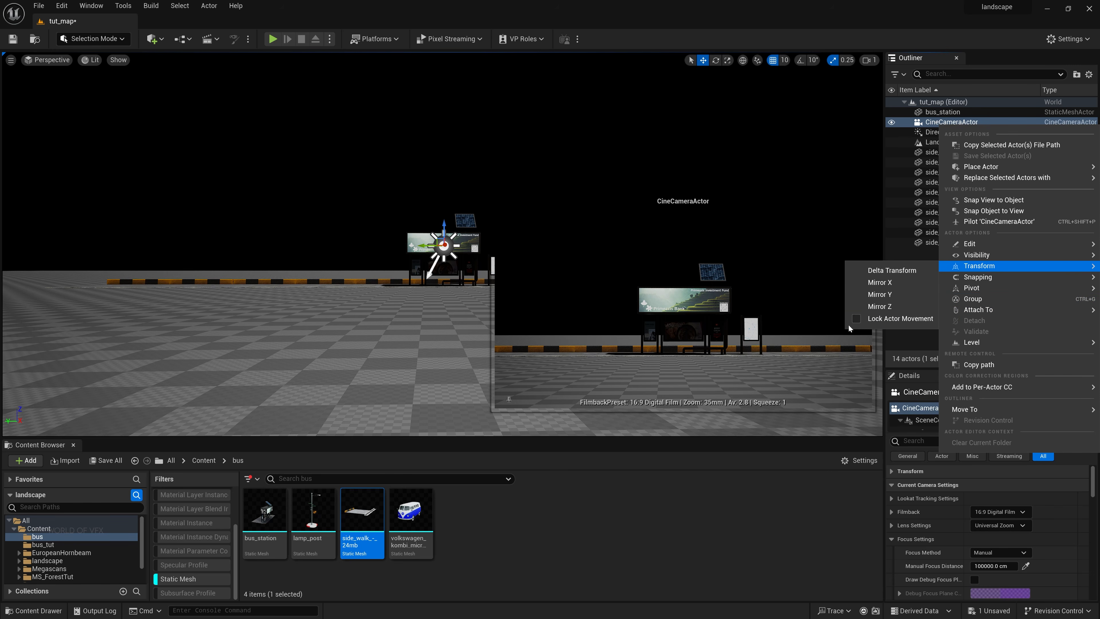
{"action": "right_click_drag", "start_coordinate": [378, 340], "coordinate": [420, 248]}
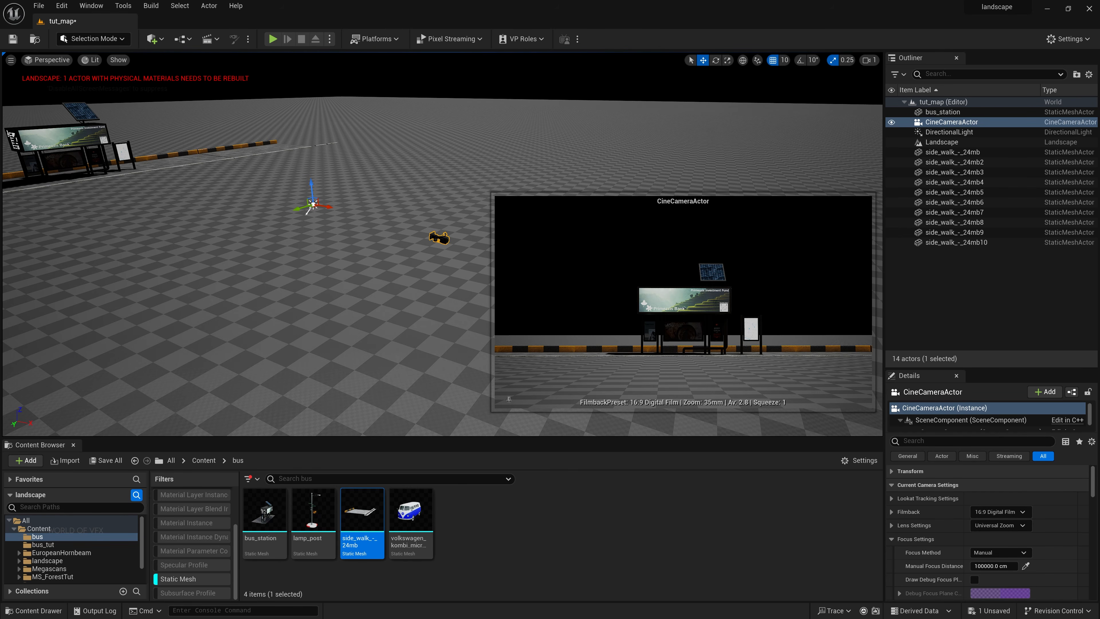
Step: Set the cine camera's filmback to 16:9 DSLR
{"action": "scroll", "coordinate": [949, 562], "scroll_direction": "down", "scroll_amount": 2}
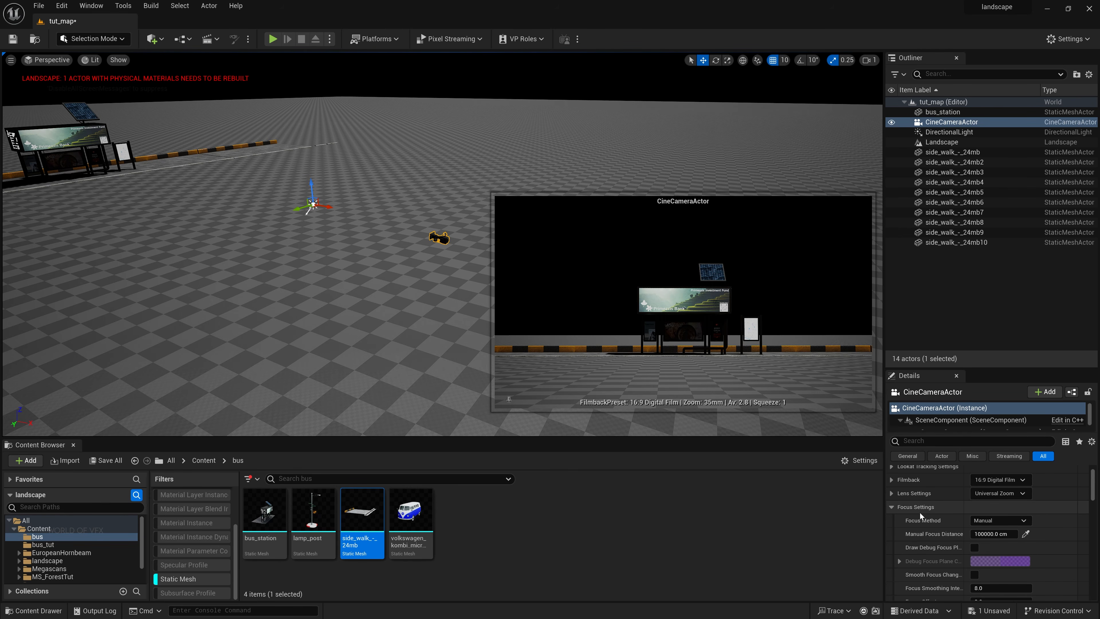
{"action": "left_click", "coordinate": [1015, 479]}
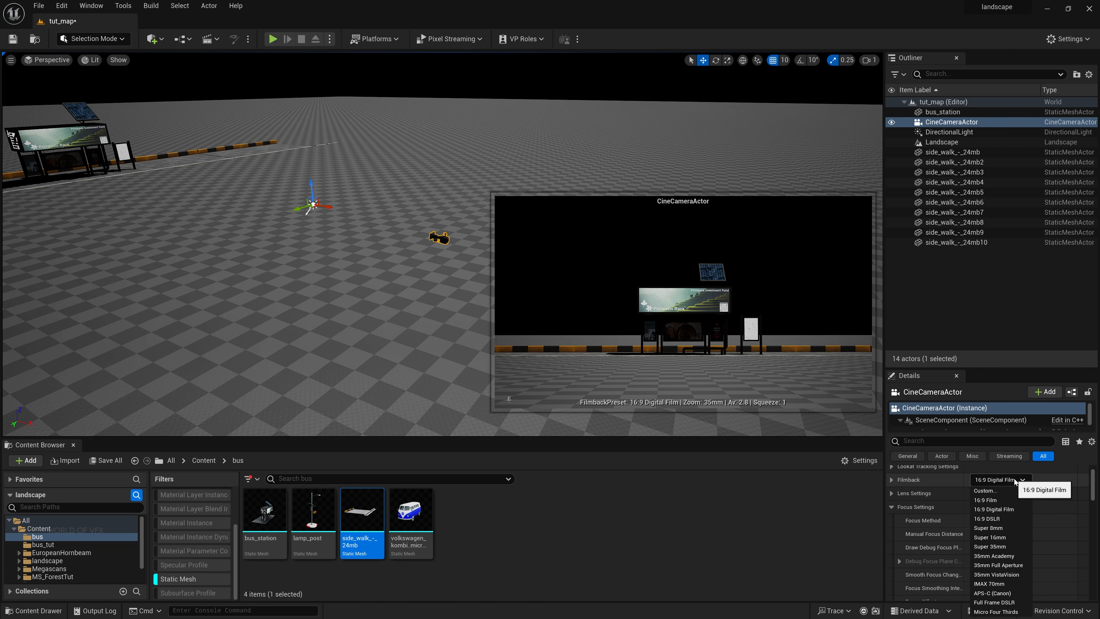
{"action": "left_click", "coordinate": [1004, 522]}
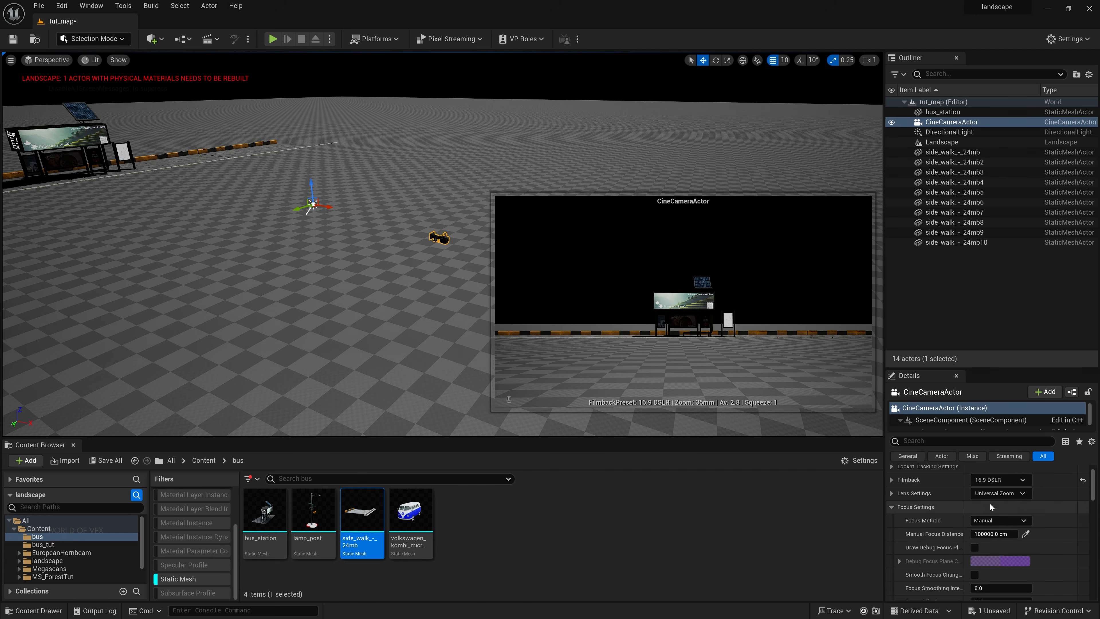
Step: Try focal lengths of 25 and 50 mm on the cine camera and settle on 28 mm
{"action": "scroll", "coordinate": [918, 531], "scroll_direction": "down", "scroll_amount": 4}
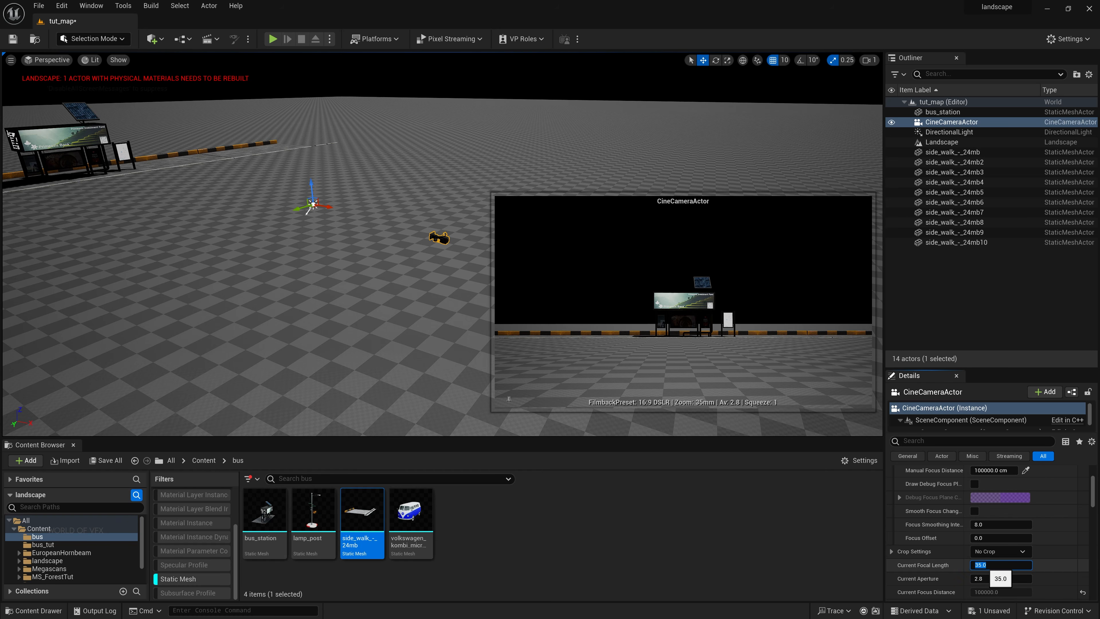
{"action": "type", "text": "25"}
{"action": "key", "text": "Return"}
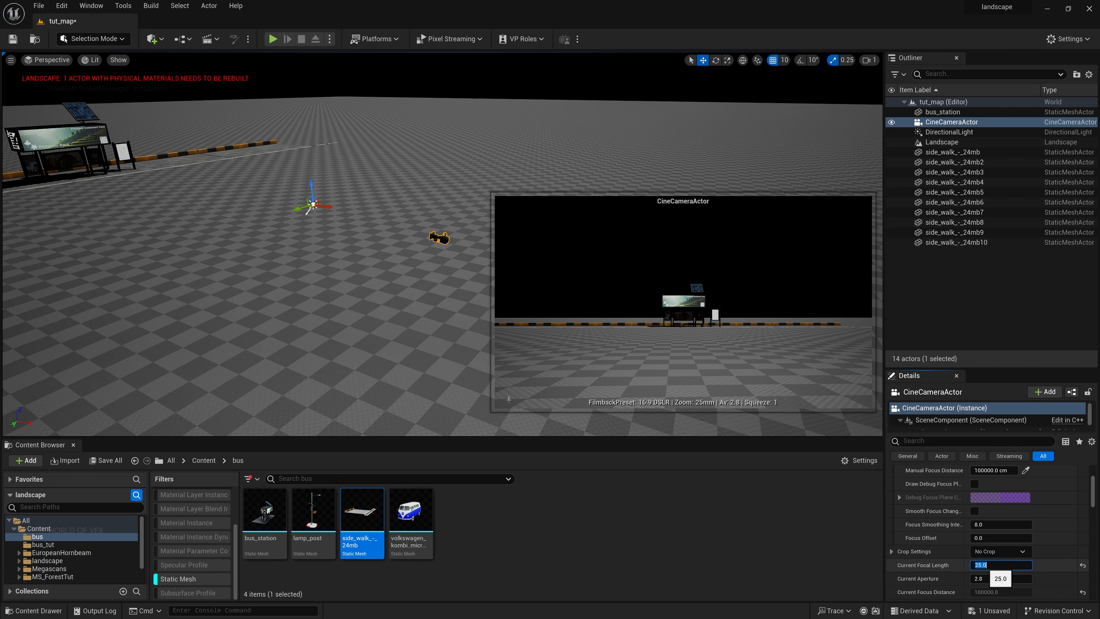
{"action": "type", "text": "50"}
{"action": "key", "text": "Return"}
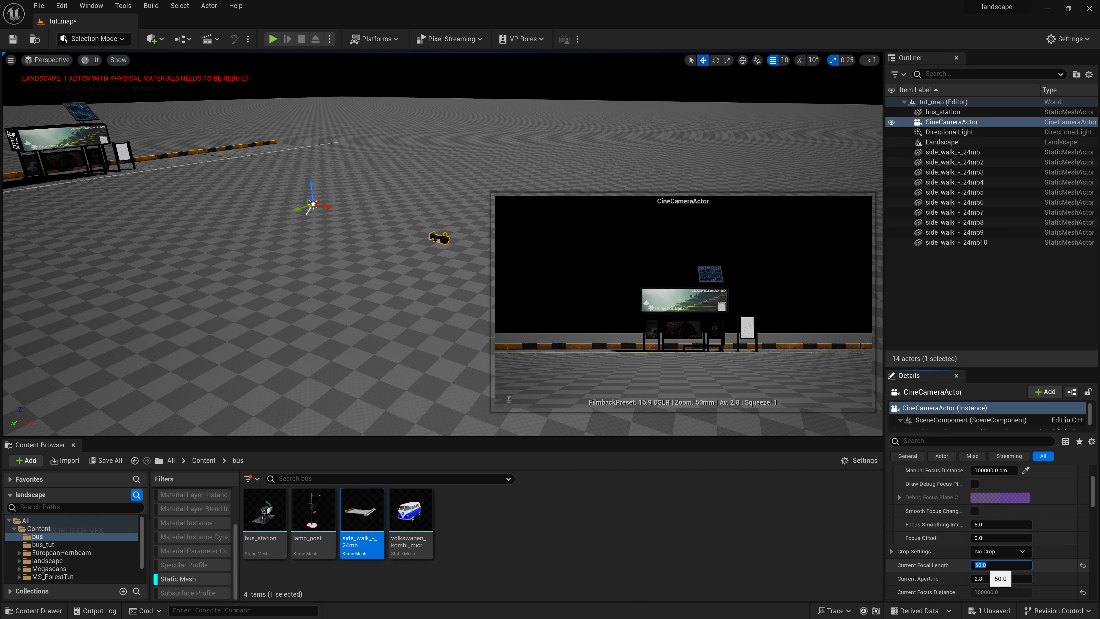
{"action": "type", "text": "28"}
{"action": "key", "text": "Return"}
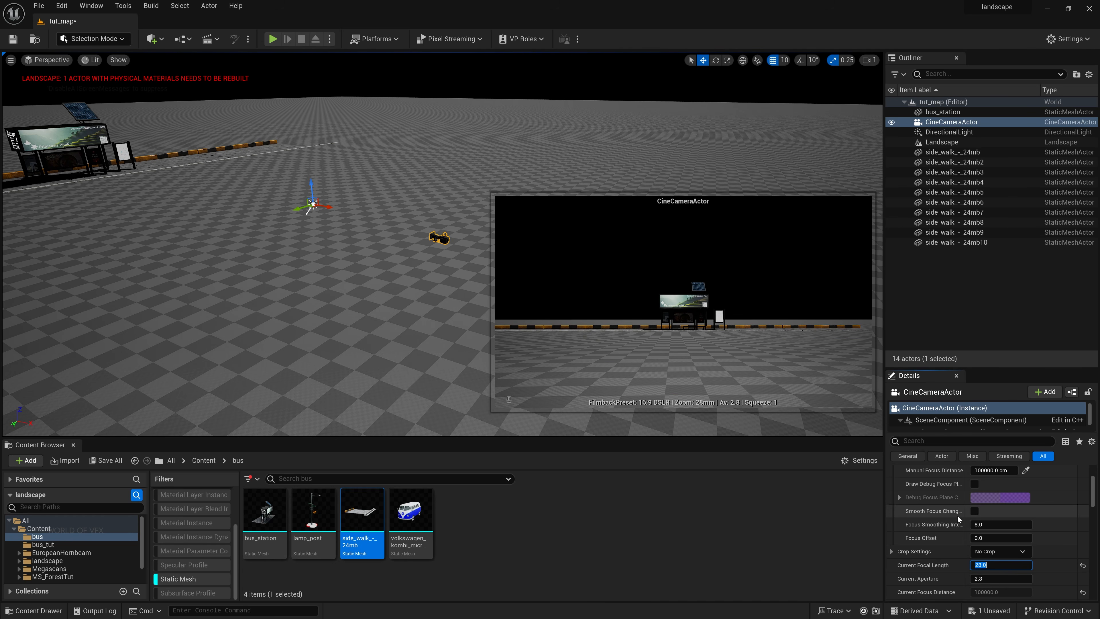
Step: Set the cine camera's current aperture to 1.2
{"action": "scroll", "coordinate": [921, 514], "scroll_direction": "up", "scroll_amount": 4}
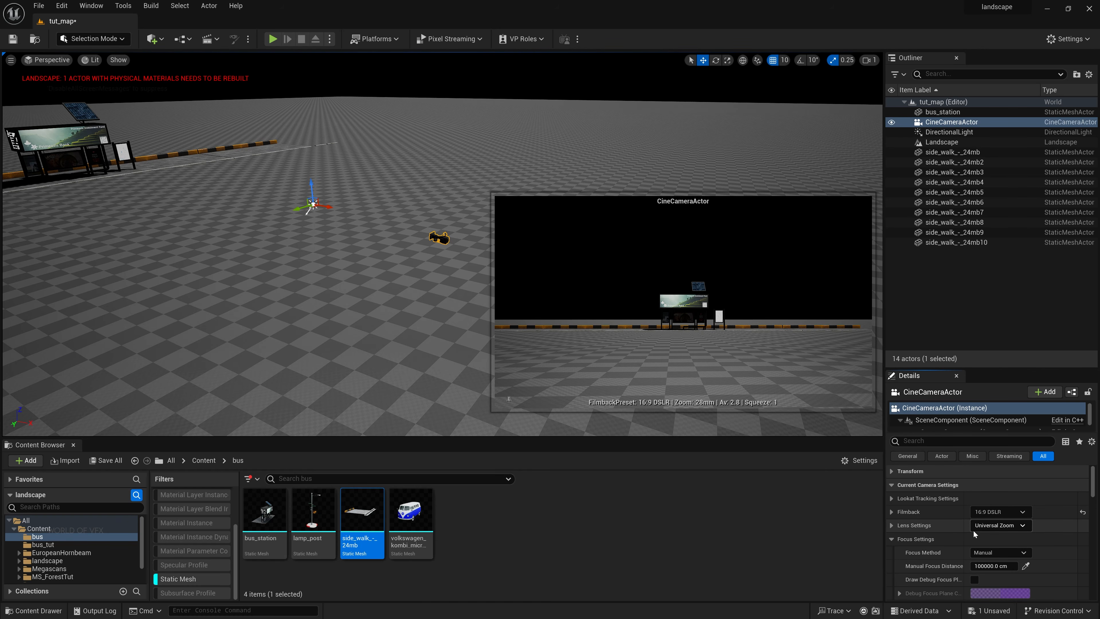
{"action": "scroll", "coordinate": [940, 553], "scroll_direction": "down", "scroll_amount": 3}
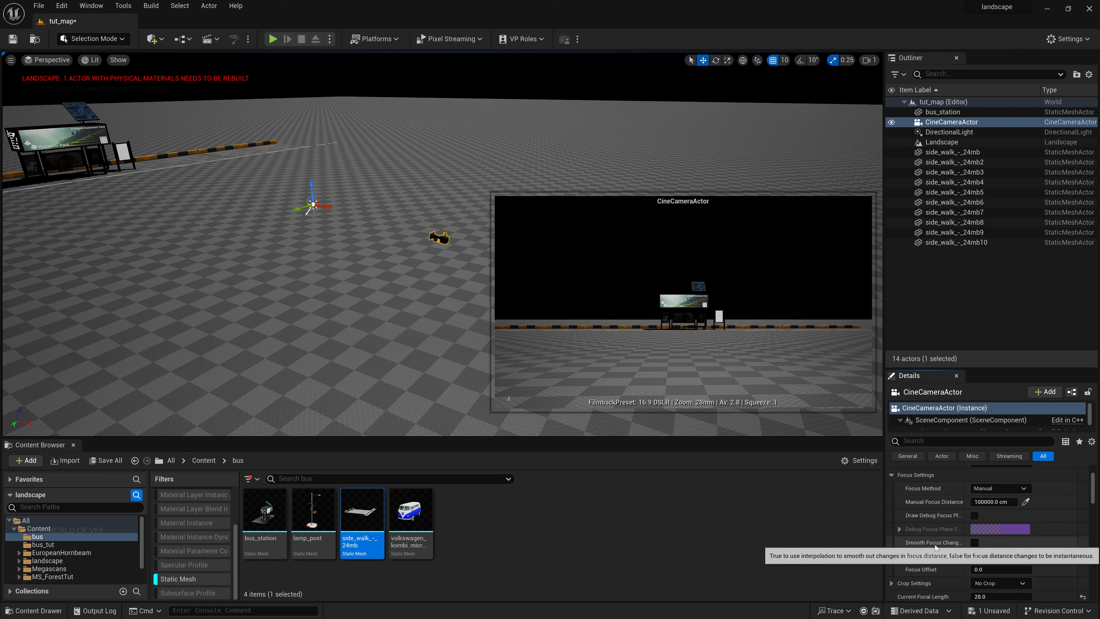
{"action": "scroll", "coordinate": [934, 545], "scroll_direction": "down", "scroll_amount": 3}
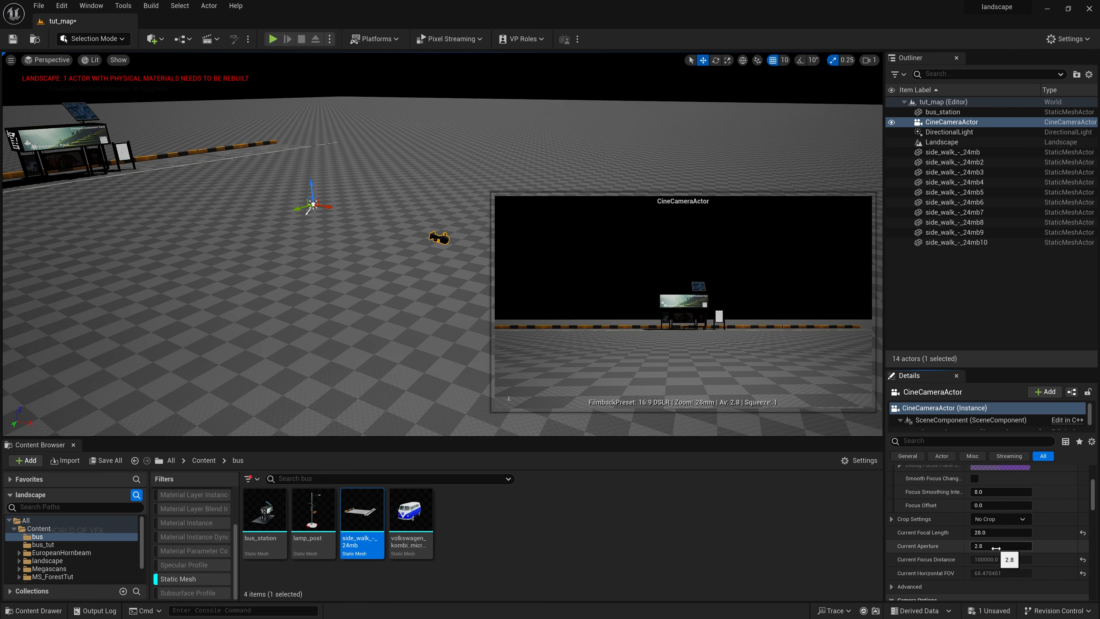
{"action": "left_click_drag", "start_coordinate": [993, 545], "coordinate": [975, 545]}
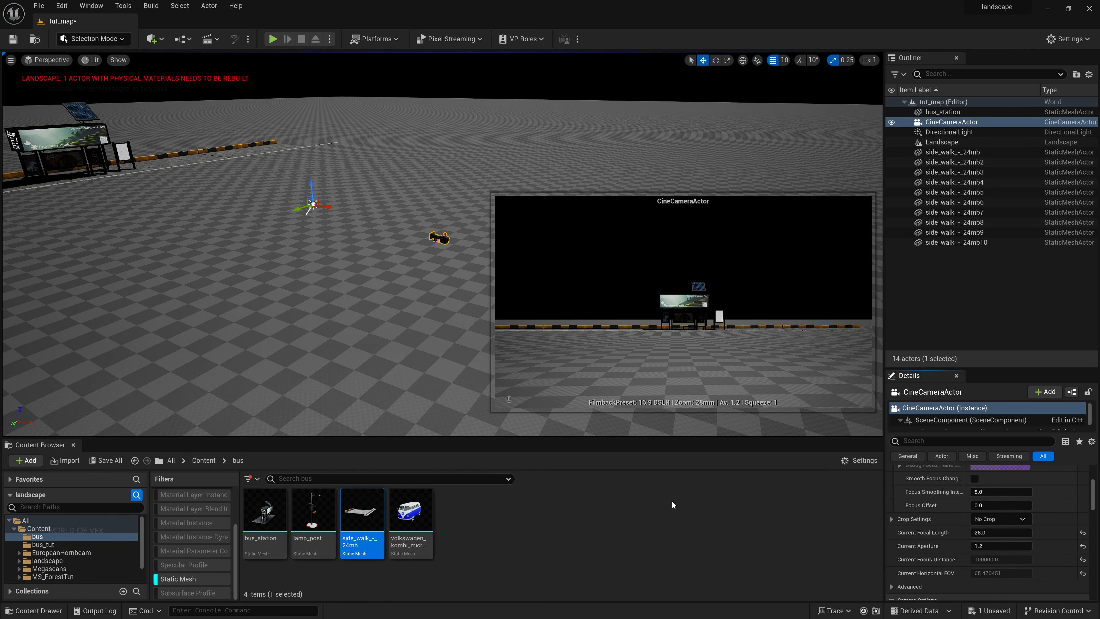
{"action": "scroll", "coordinate": [926, 506], "scroll_direction": "up", "scroll_amount": 4}
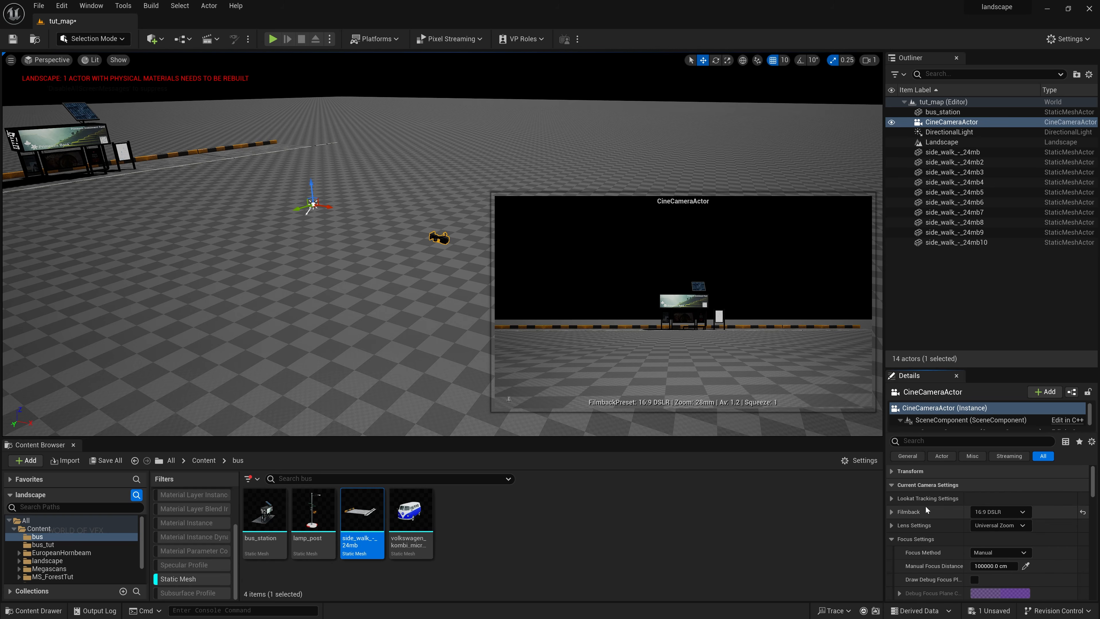
Step: Duplicate the end sidewalk piece along the row to Y -540, extending the sidewalk by one section
{"action": "left_click", "coordinate": [927, 125]}
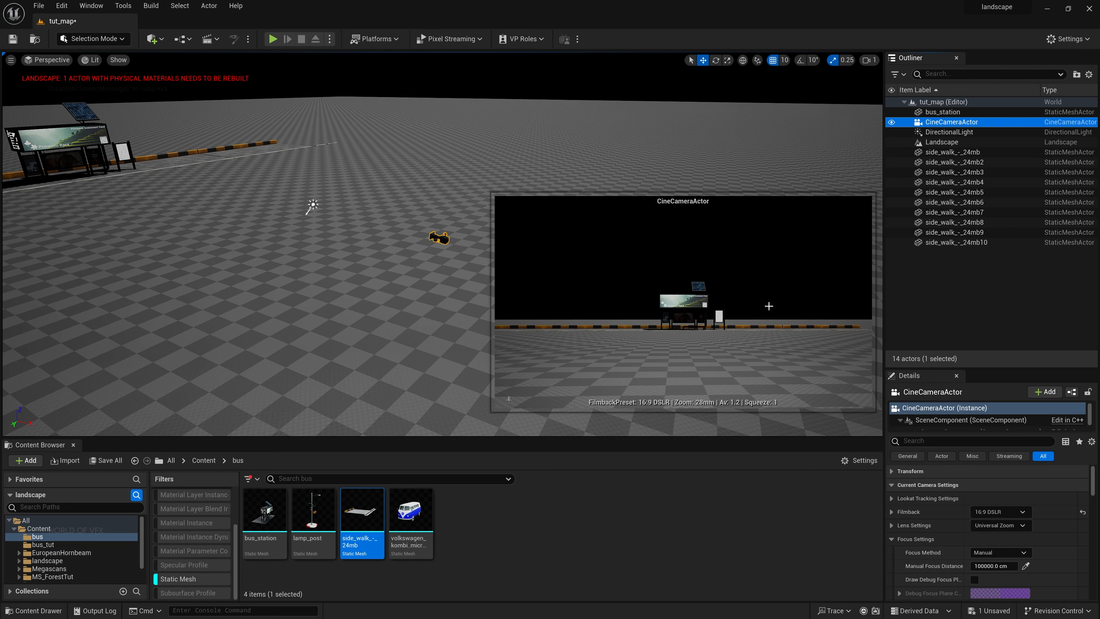
{"action": "left_click", "coordinate": [272, 152]}
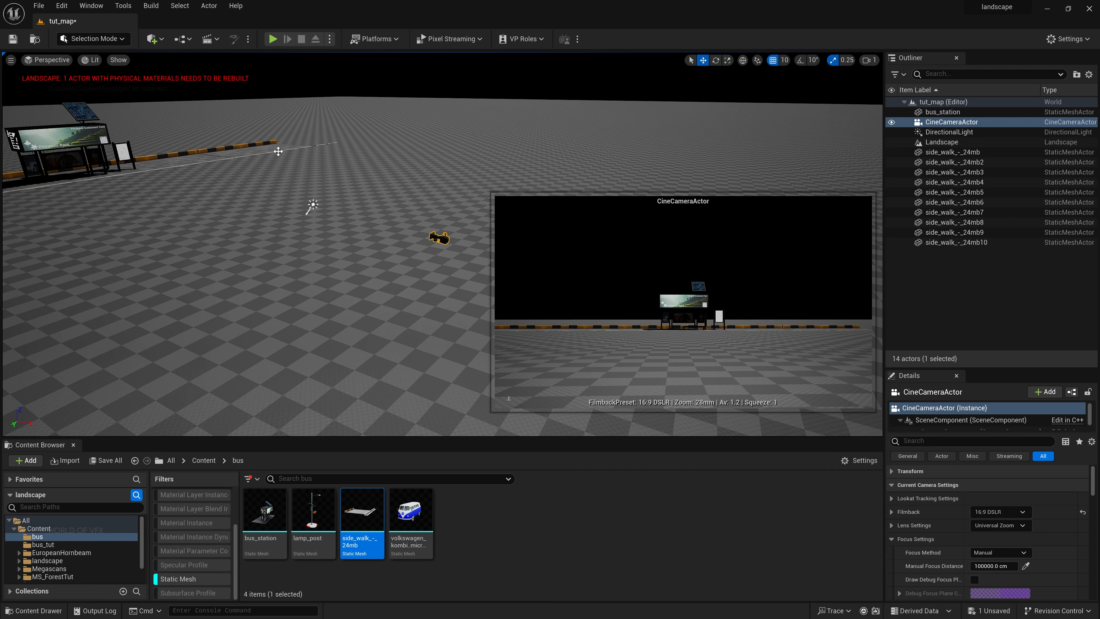
{"action": "left_click_drag", "start_coordinate": [261, 148], "coordinate": [291, 146], "text": "alt"}
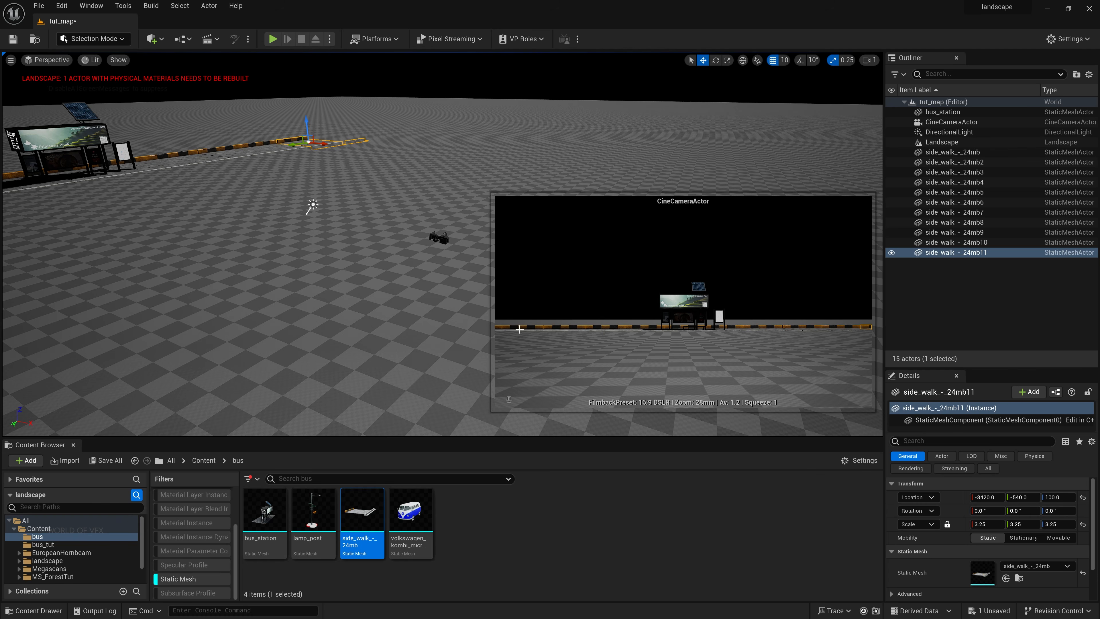
{"action": "left_click", "coordinate": [694, 89]}
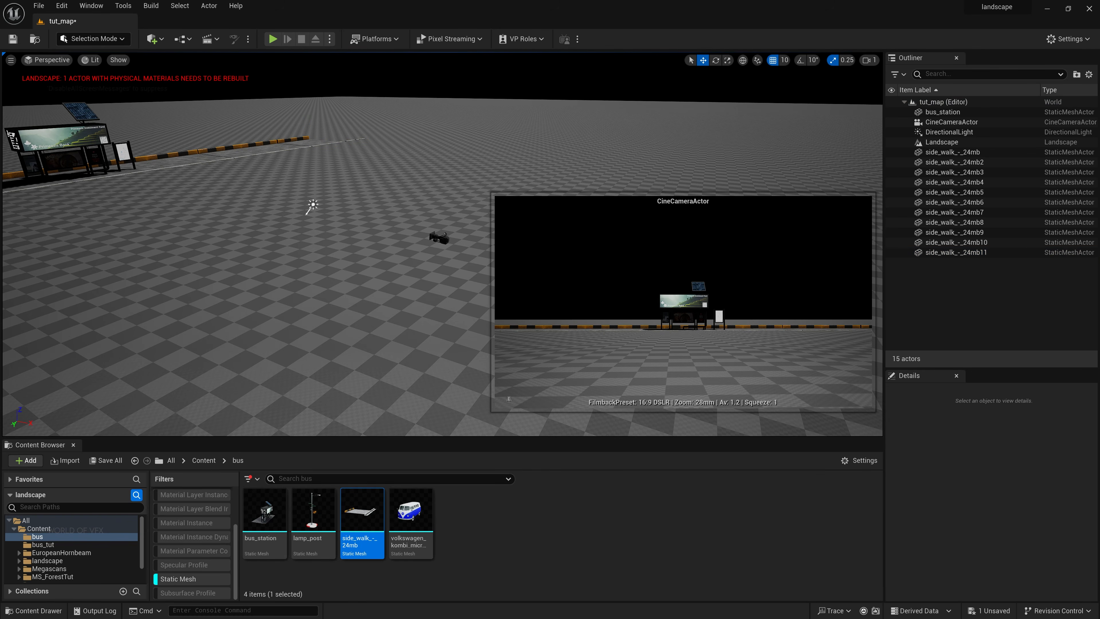
Step: Lower the Landscape to a Z location of 68 so more of the sidewalk curb is exposed
{"action": "middle_click_drag", "start_coordinate": [306, 206], "coordinate": [337, 243]}
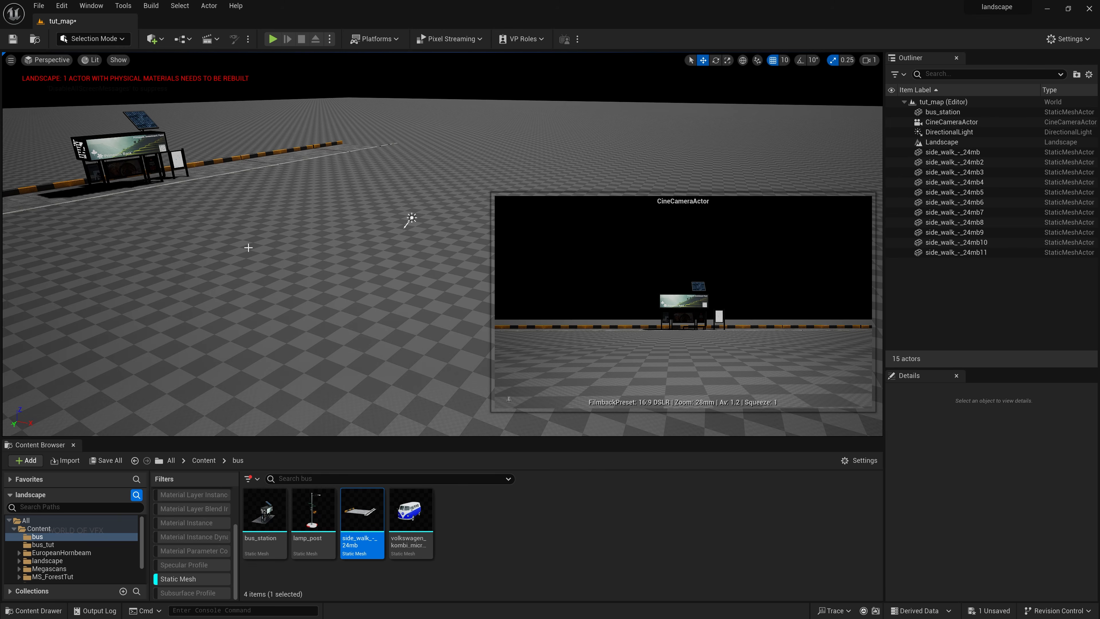
{"action": "left_click", "coordinate": [130, 187]}
{"action": "key", "text": "f"}
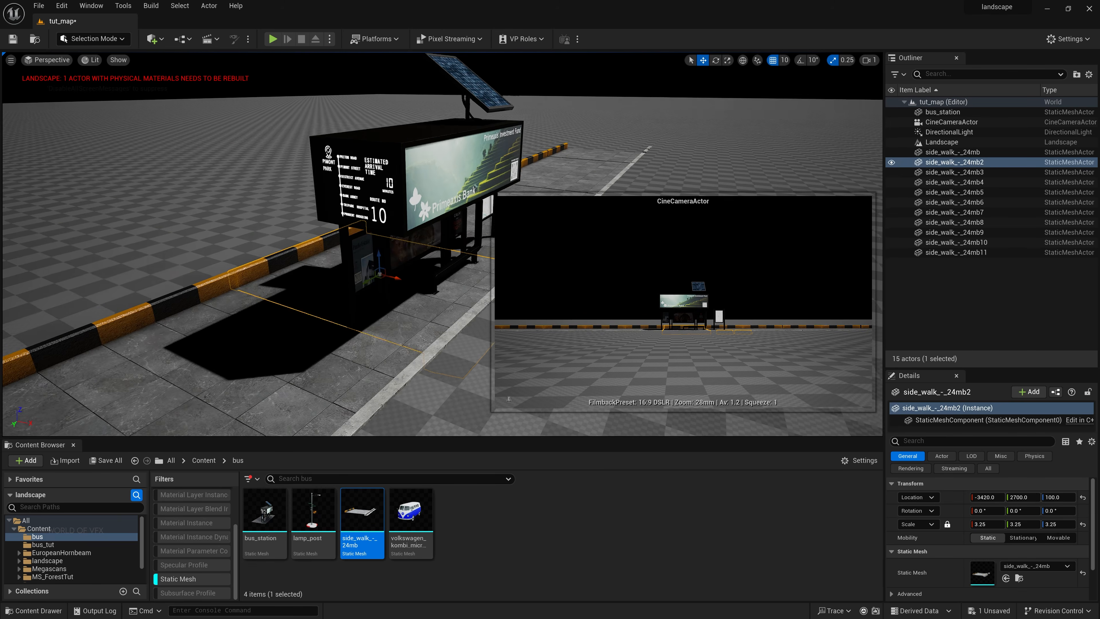
{"action": "right_click_drag", "start_coordinate": [386, 349], "coordinate": [347, 299]}
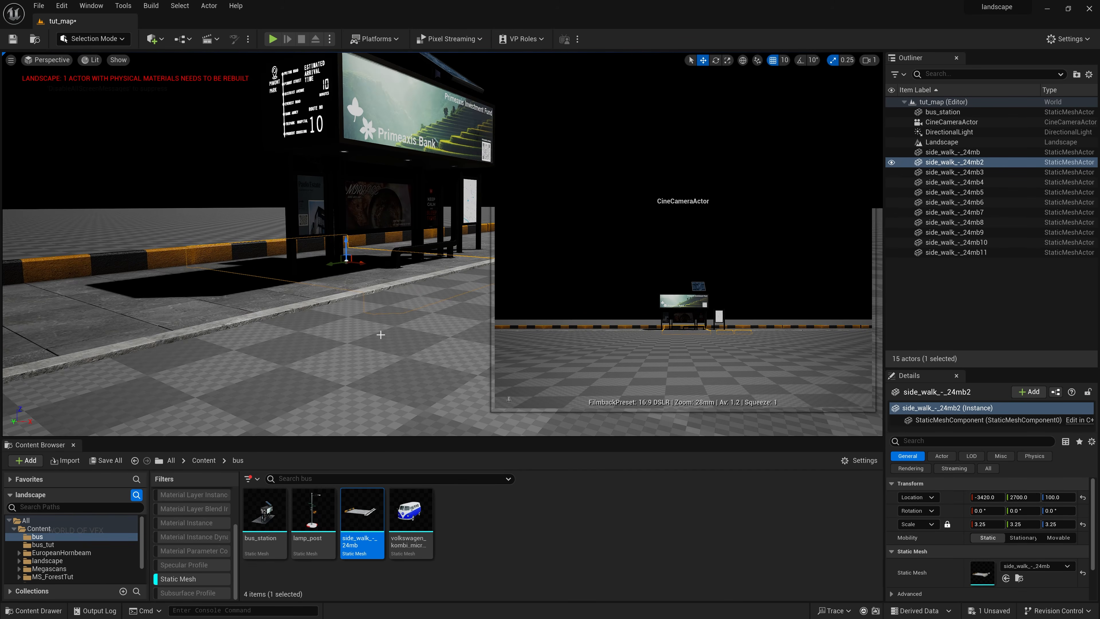
{"action": "middle_click_drag", "start_coordinate": [388, 278], "coordinate": [388, 320]}
{"action": "right_click_drag", "start_coordinate": [389, 319], "coordinate": [391, 286]}
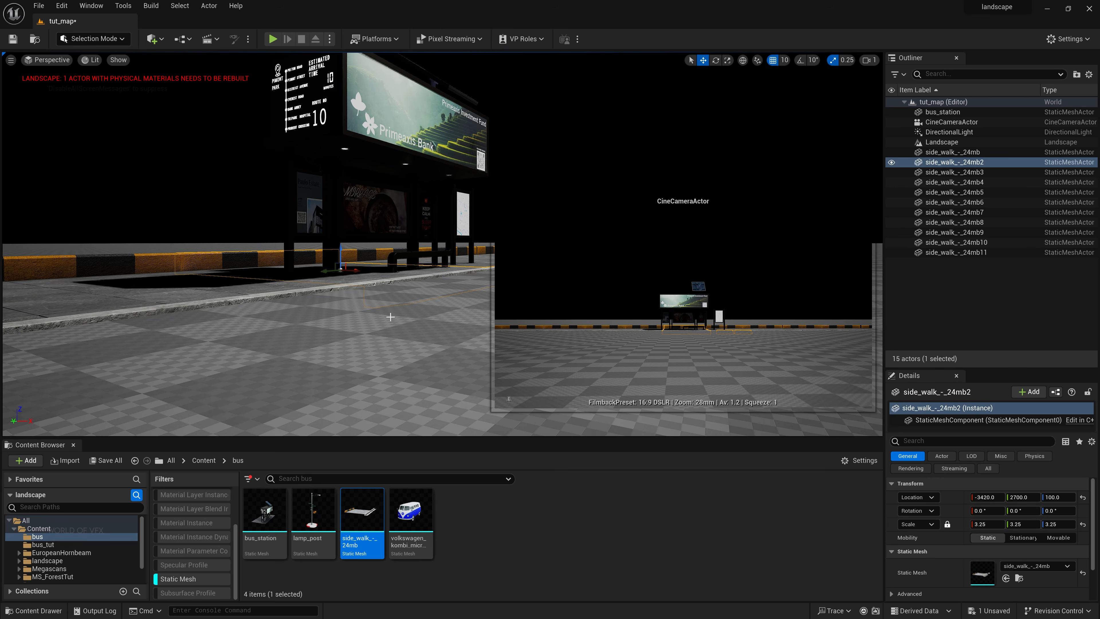
{"action": "left_click", "coordinate": [390, 317]}
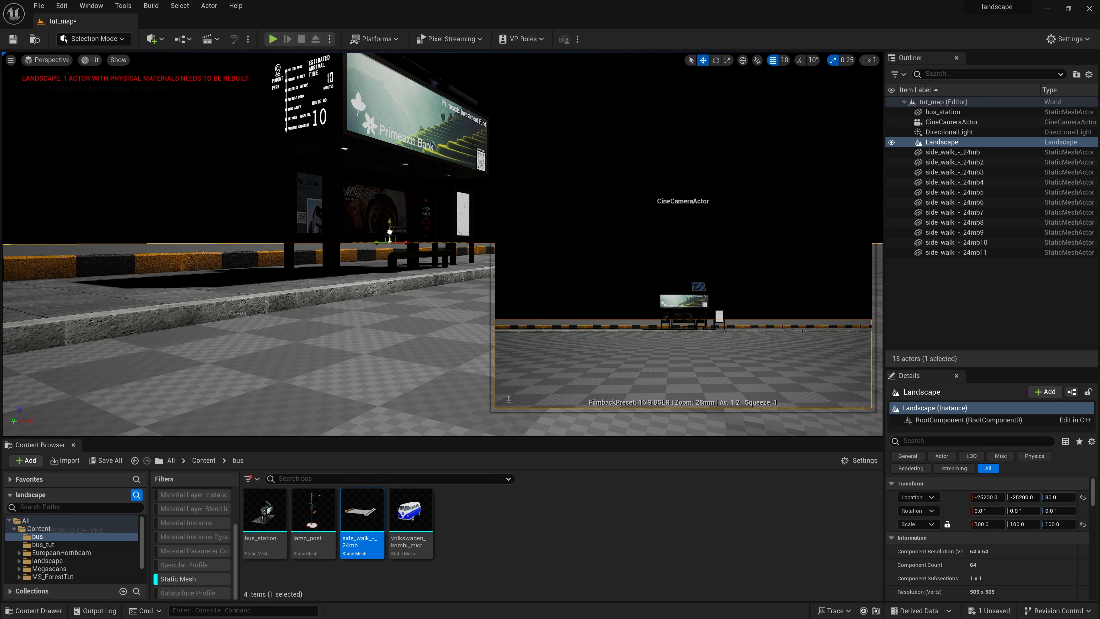
{"action": "left_click_drag", "start_coordinate": [390, 232], "coordinate": [390, 232]}
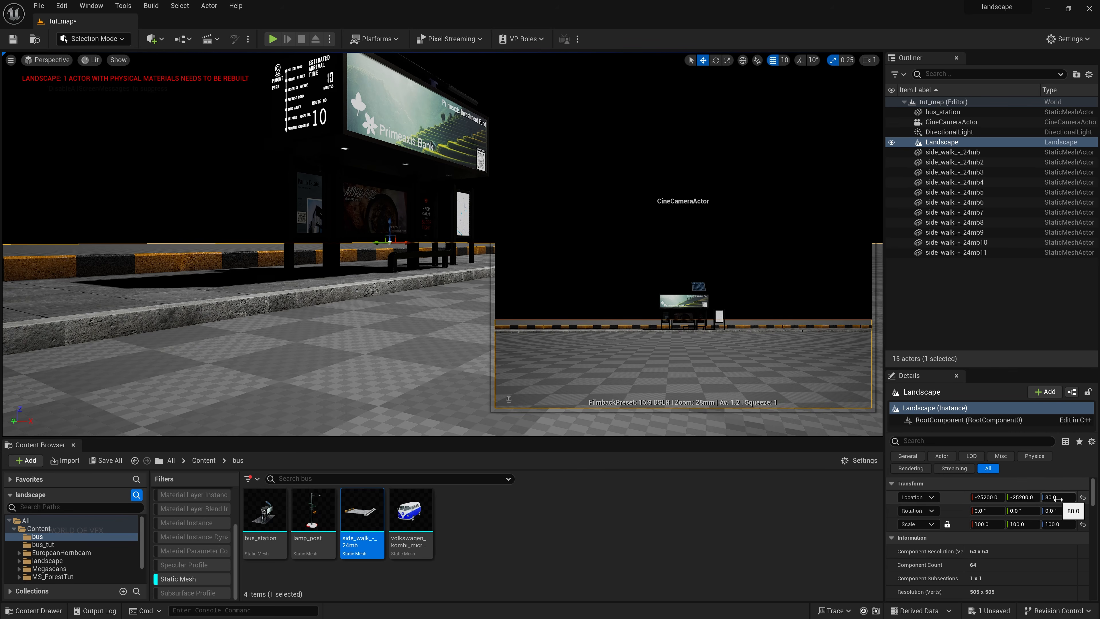
{"action": "left_click_drag", "start_coordinate": [1057, 497], "coordinate": [1043, 497]}
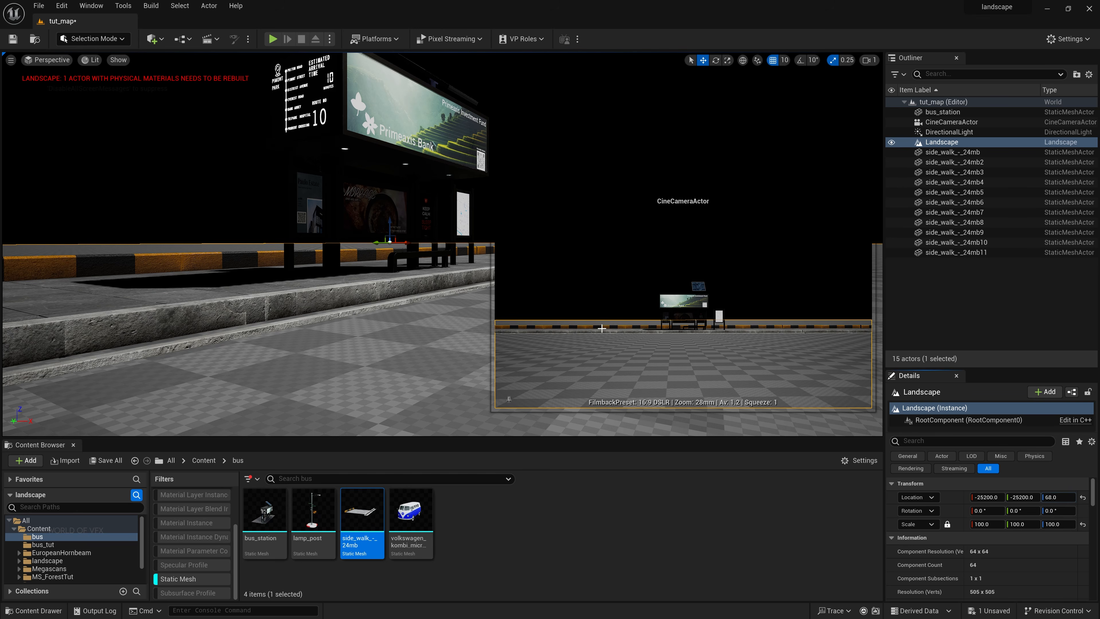
{"action": "key", "text": "Escape"}
Step: Place the volkswagen_kombi_micro_bus mesh on the road before the bus station and move it away from the curb to X -2250
{"action": "right_click_drag", "start_coordinate": [303, 260], "coordinate": [359, 303]}
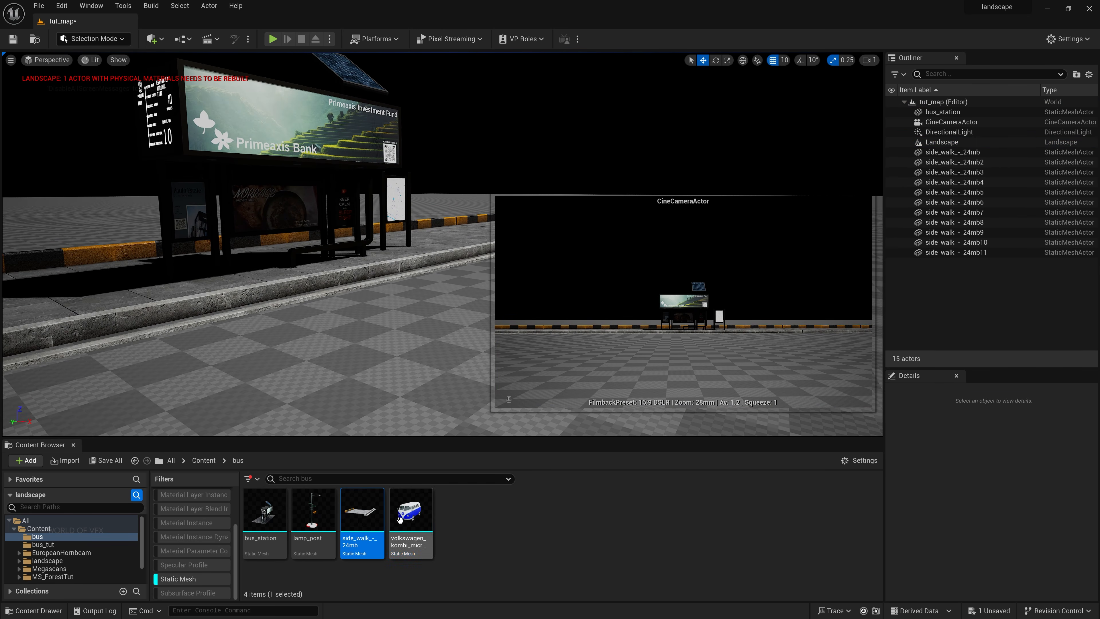
{"action": "left_click_drag", "start_coordinate": [411, 510], "coordinate": [404, 321]}
{"action": "right_click_drag", "start_coordinate": [404, 321], "coordinate": [457, 321]}
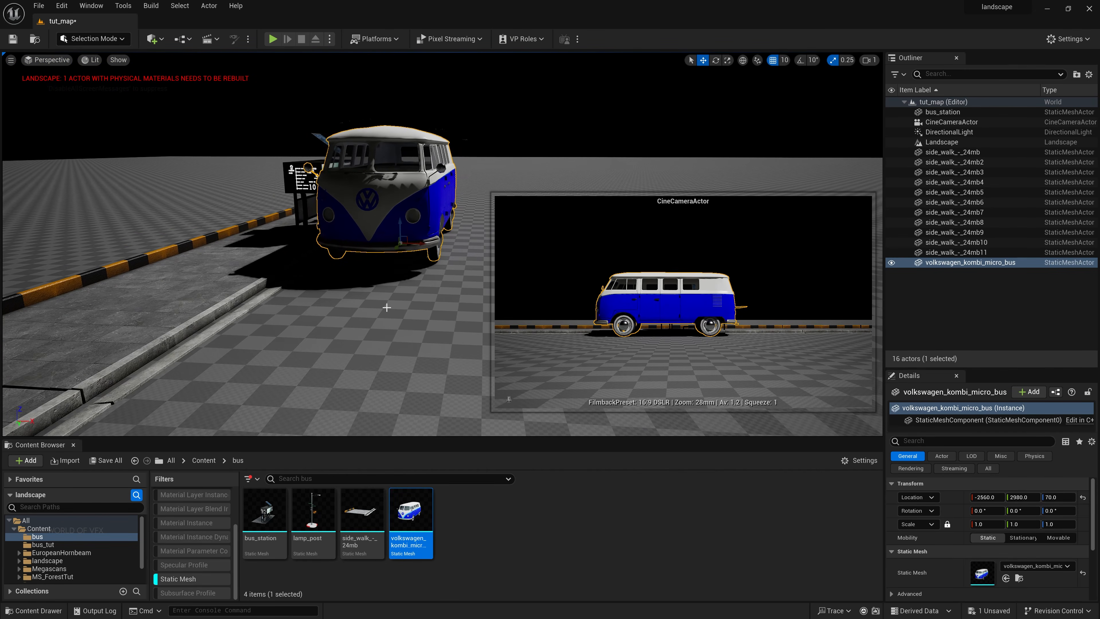
{"action": "left_click_drag", "start_coordinate": [407, 240], "coordinate": [451, 238]}
Step: Scale the Volkswagen bus uniformly to 0.75
{"action": "key", "text": "r"}
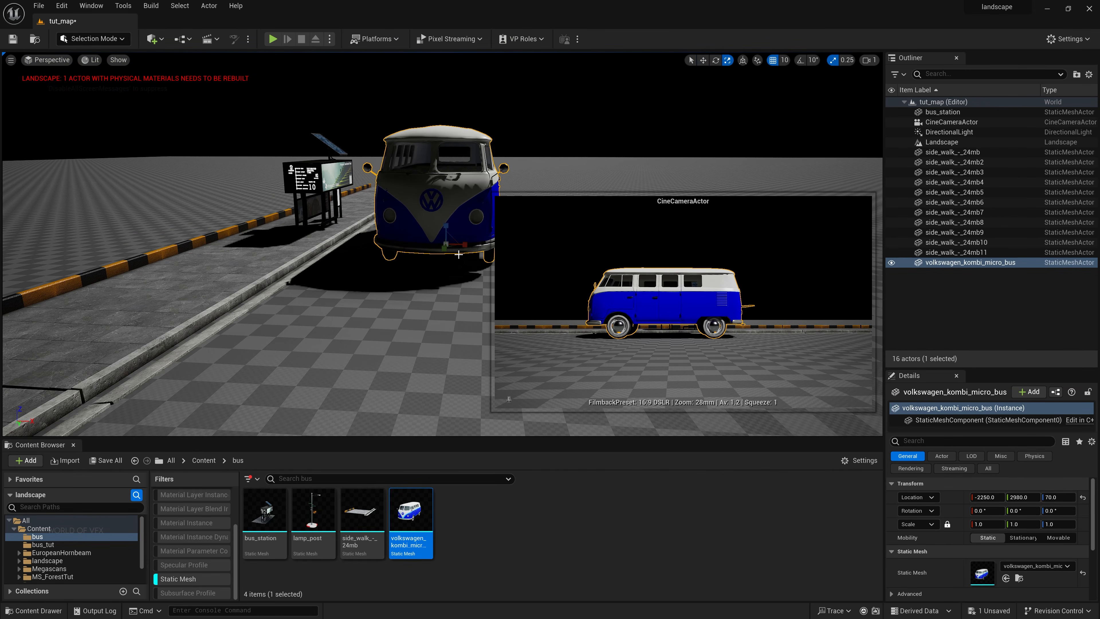
{"action": "middle_click_drag", "start_coordinate": [457, 285], "coordinate": [610, 284]}
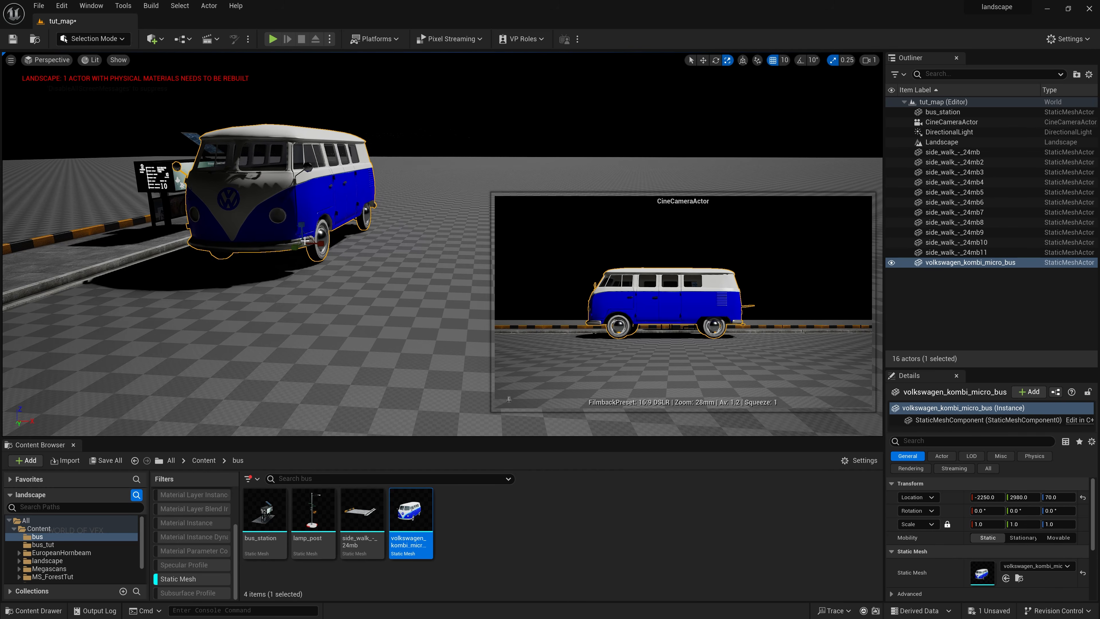
{"action": "left_click_drag", "start_coordinate": [303, 243], "coordinate": [294, 254]}
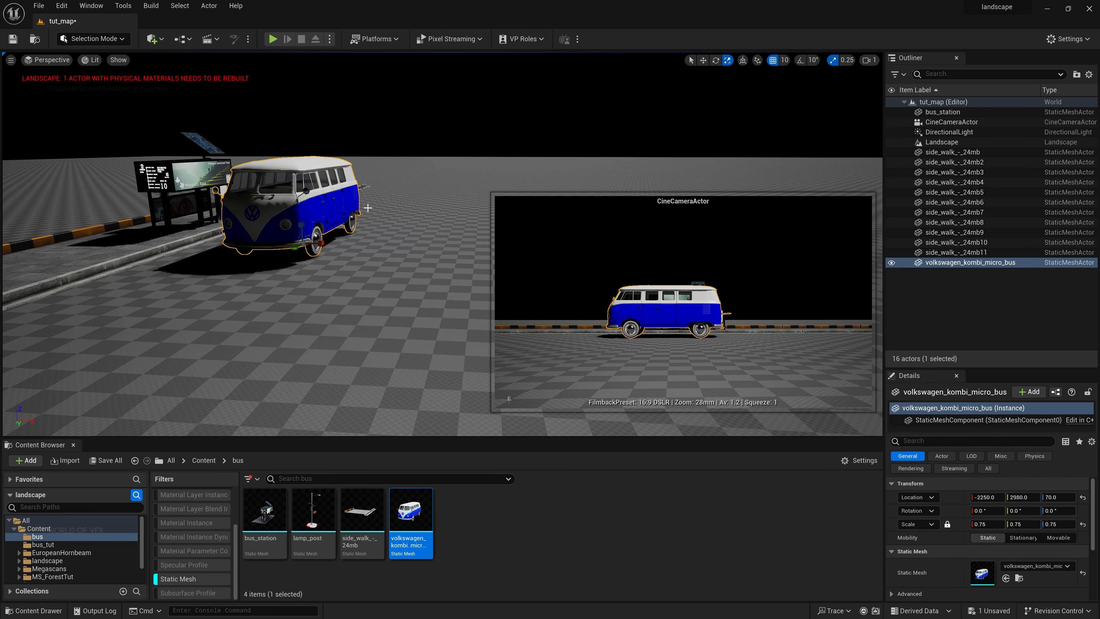
Step: Turn the Volkswagen bus around to face the opposite direction with a Z rotation of exactly 180°
{"action": "right_click_drag", "start_coordinate": [303, 242], "coordinate": [259, 204]}
{"action": "right_click_drag", "start_coordinate": [693, 333], "coordinate": [589, 333]}
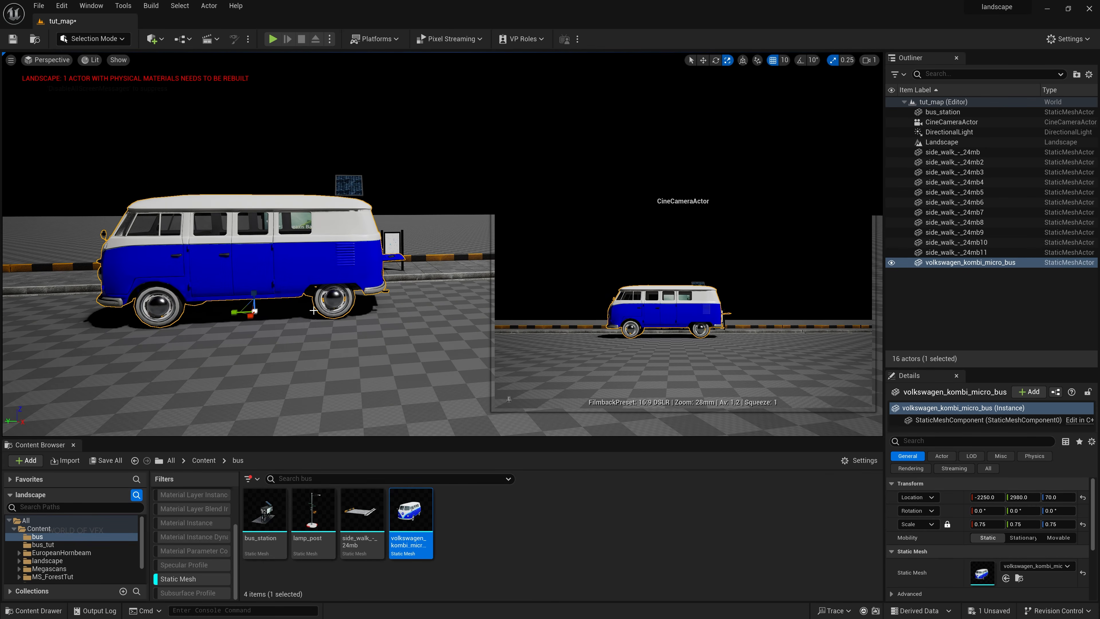
{"action": "key", "text": "w"}
{"action": "key", "text": "e"}
{"action": "left_click_drag", "start_coordinate": [274, 316], "coordinate": [356, 317]}
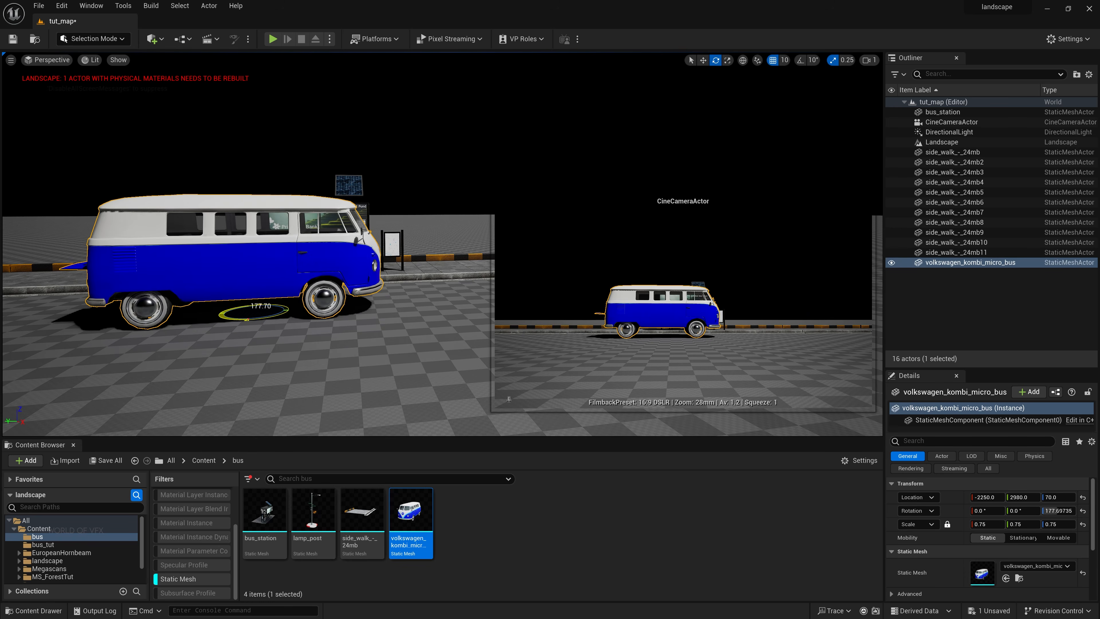
{"action": "left_click", "coordinate": [1058, 510]}
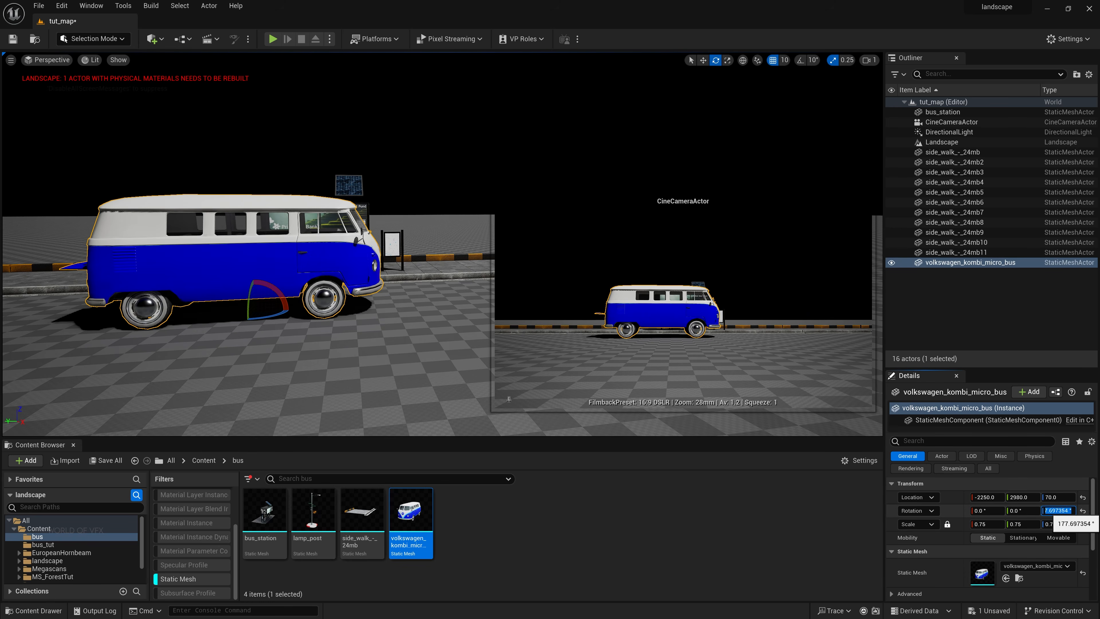
{"action": "type", "text": "180"}
{"action": "key", "text": "Return"}
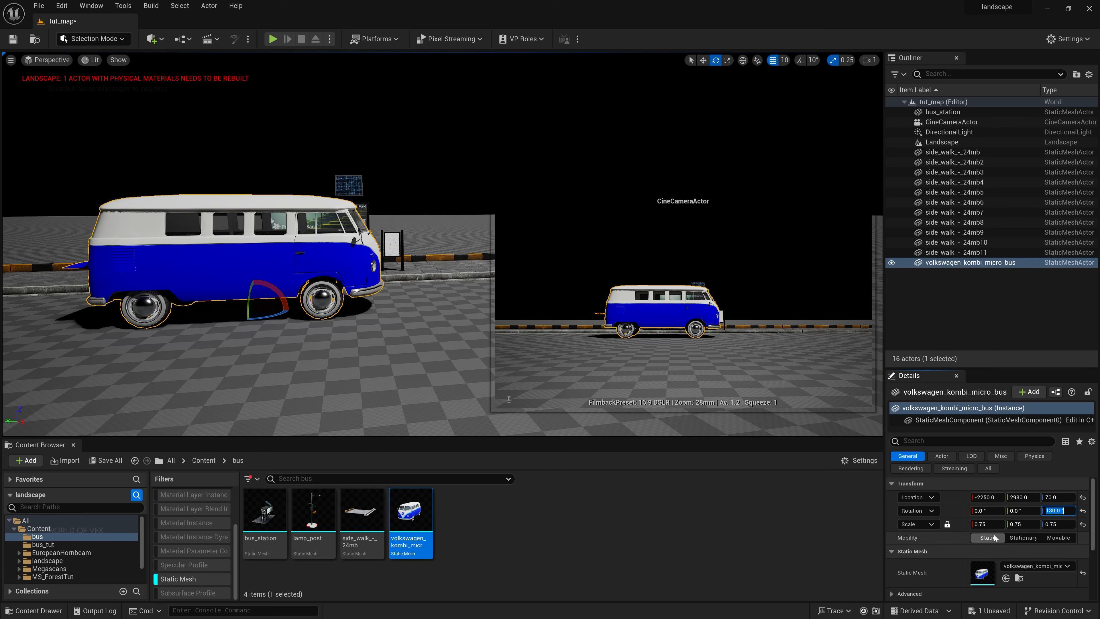
Step: Scale the Volkswagen bus uniformly to 0.545 and move it backward along the road, clear of most of the bus station
{"action": "left_click_drag", "start_coordinate": [987, 524], "coordinate": [956, 524]}
{"action": "key", "text": "w"}
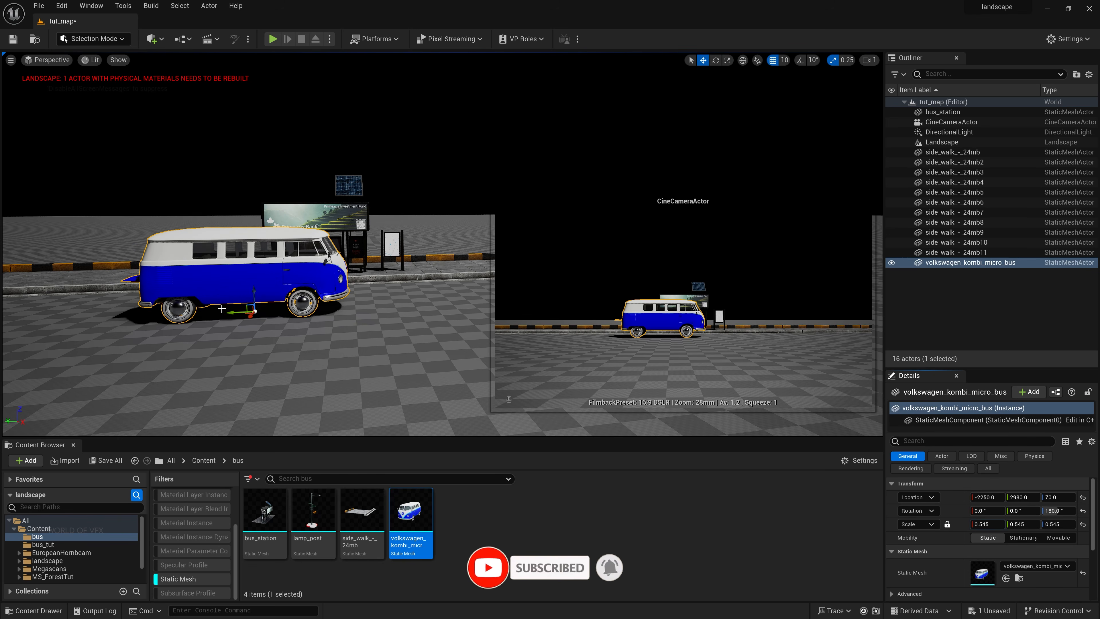
{"action": "left_click_drag", "start_coordinate": [234, 312], "coordinate": [129, 306]}
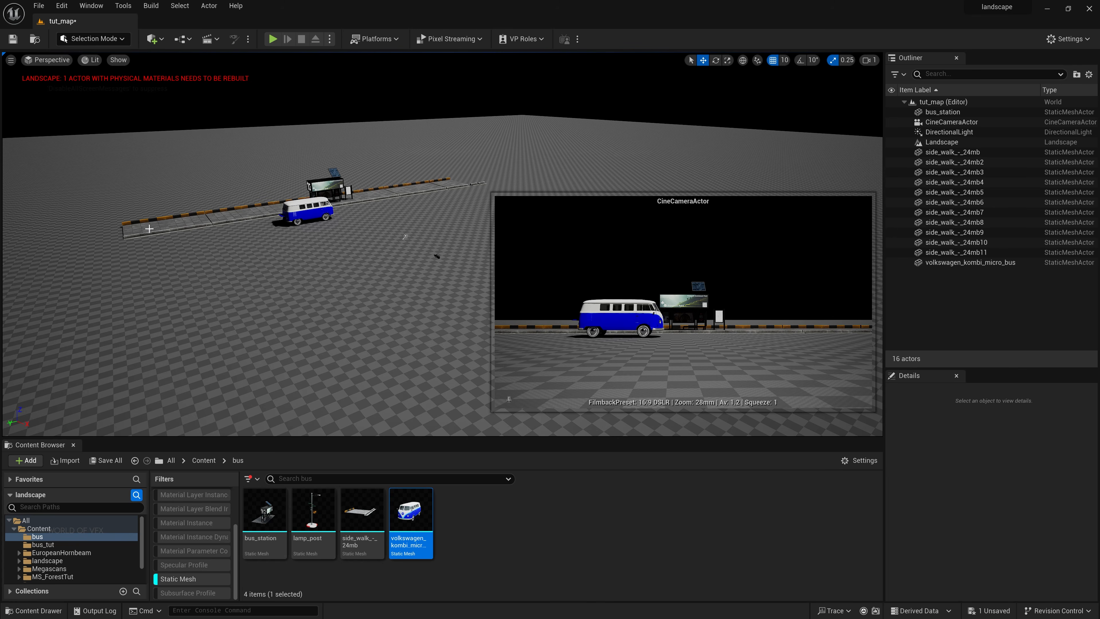
Step: Duplicate all eleven sidewalk pieces to the opposite side of the road at X 520
{"action": "left_click", "coordinate": [956, 152]}
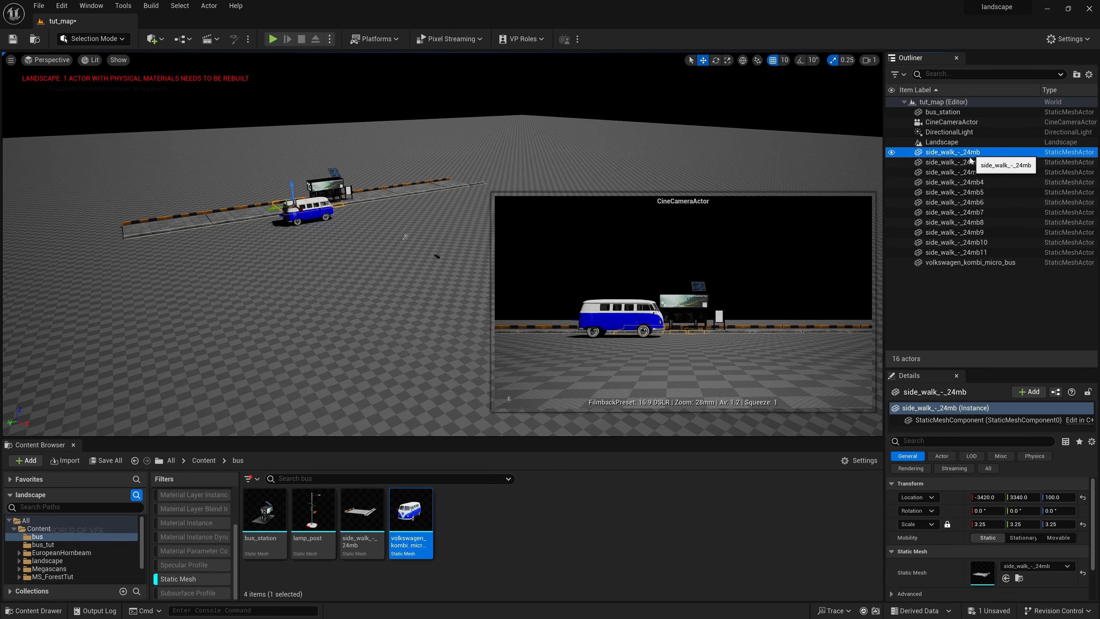
{"action": "left_click", "coordinate": [958, 253], "text": "shift"}
{"action": "left_click_drag", "start_coordinate": [453, 185], "coordinate": [565, 236], "text": "alt"}
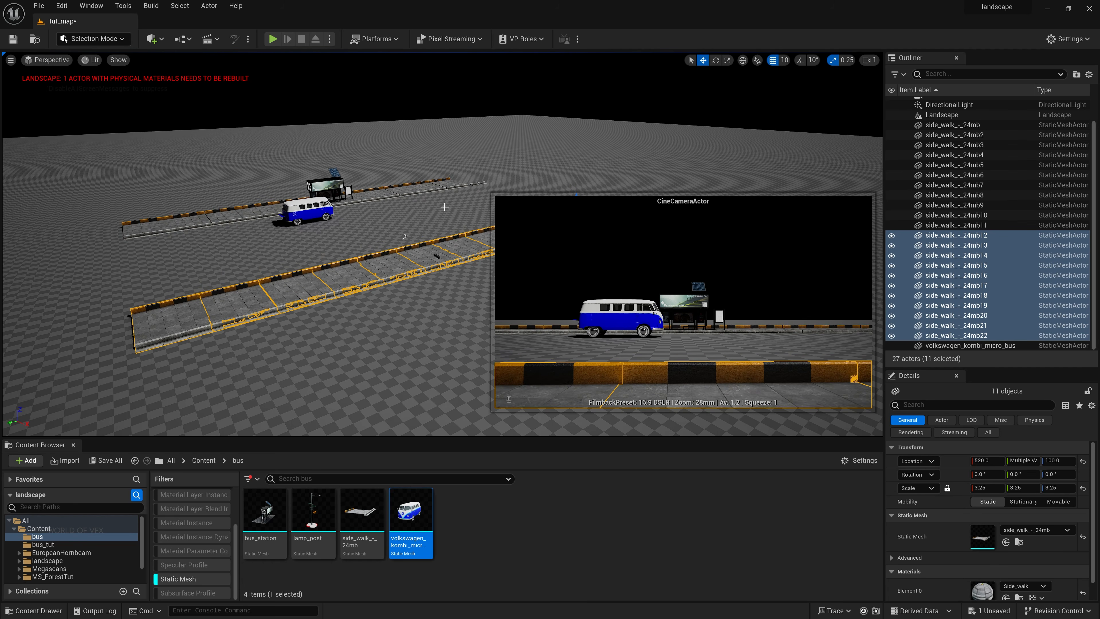
{"action": "key", "text": "Escape"}
Step: Place the lamp_post mesh on the ground behind the bus station at about X -4510, Y 2510 and frame it
{"action": "key", "text": "a"}
{"action": "right_click_drag", "start_coordinate": [346, 268], "coordinate": [365, 344]}
{"action": "key", "text": "s"}
{"action": "key", "text": "d"}
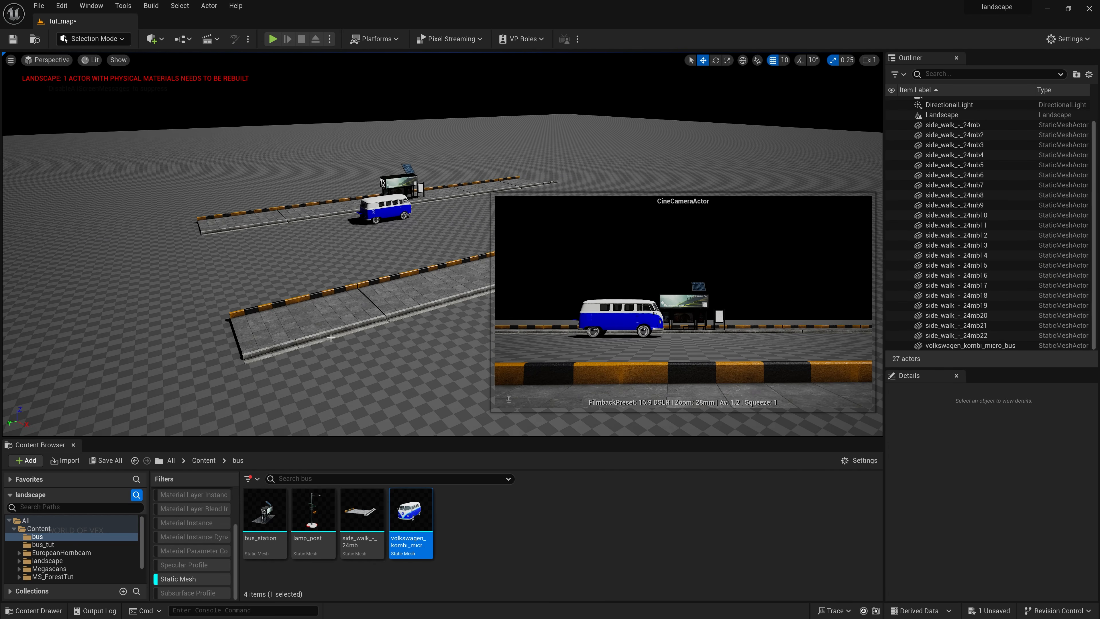
{"action": "left_click_drag", "start_coordinate": [313, 510], "coordinate": [381, 190]}
{"action": "key", "text": "f"}
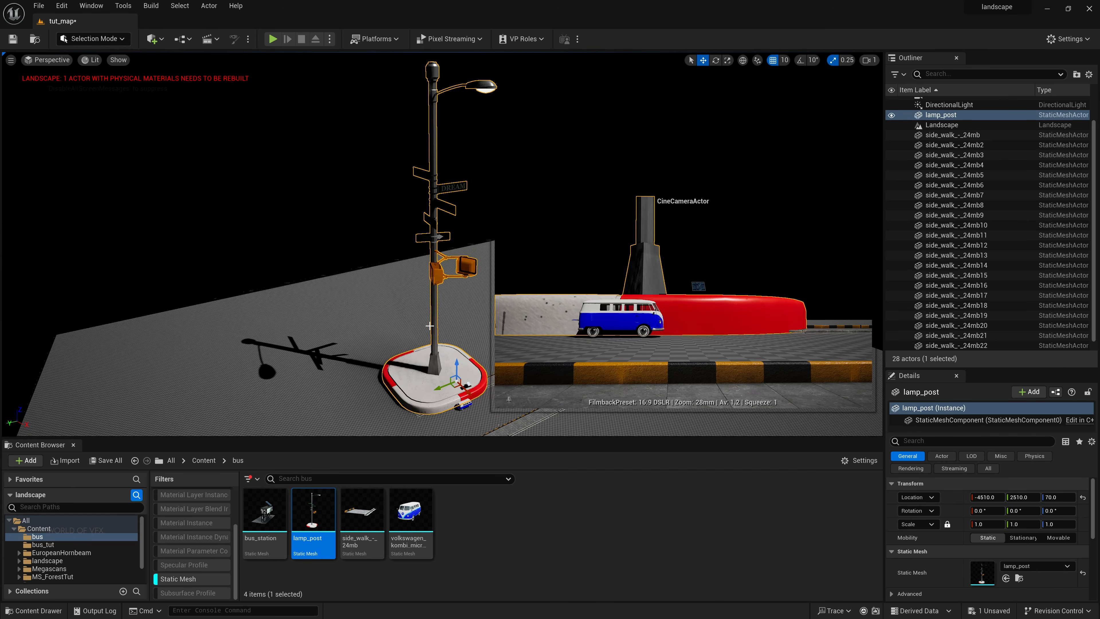
Step: Scale the lamp post down uniformly to 0.0675 and frame it for moving
{"action": "key", "text": "r"}
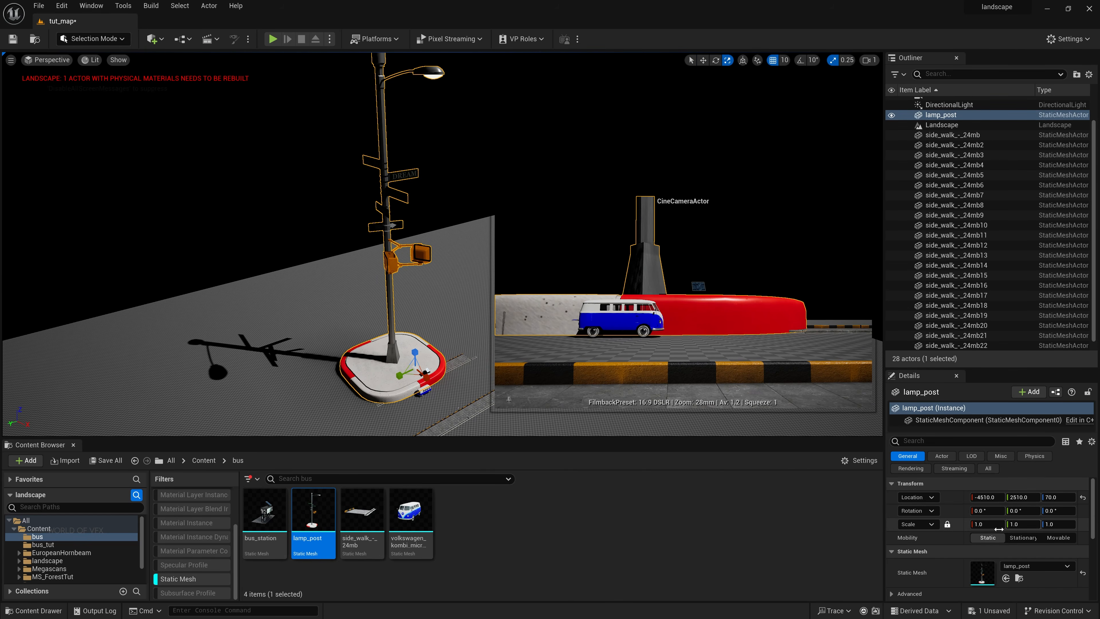
{"action": "left_click", "coordinate": [987, 524]}
{"action": "type", "text": "0.33"}
{"action": "key", "text": "Return"}
{"action": "left_click_drag", "start_coordinate": [987, 524], "coordinate": [970, 524]}
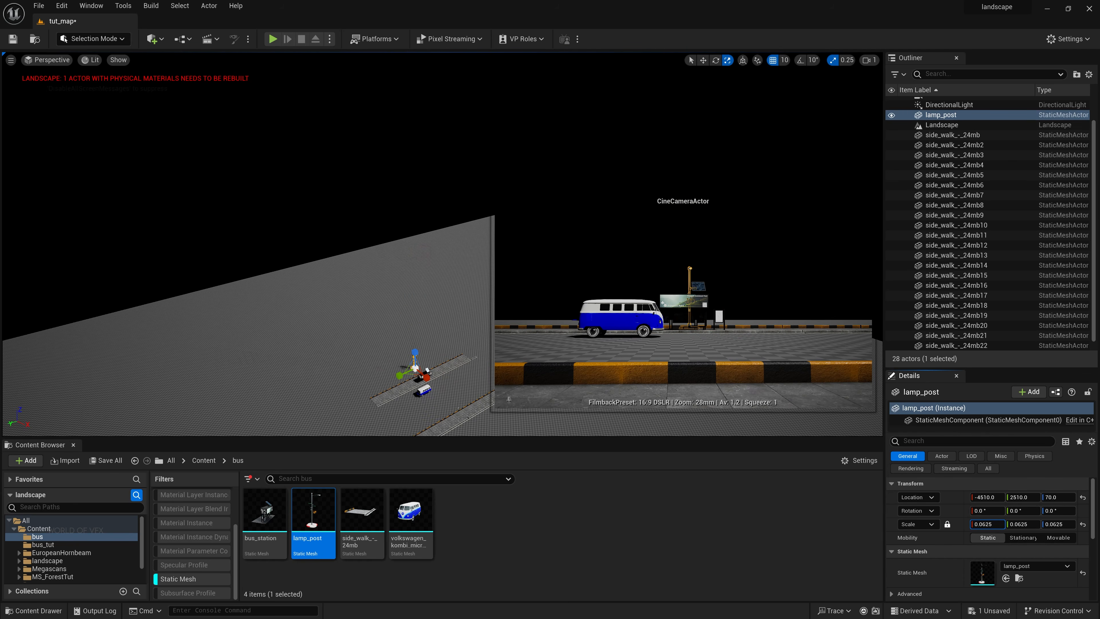
{"action": "key", "text": "w"}
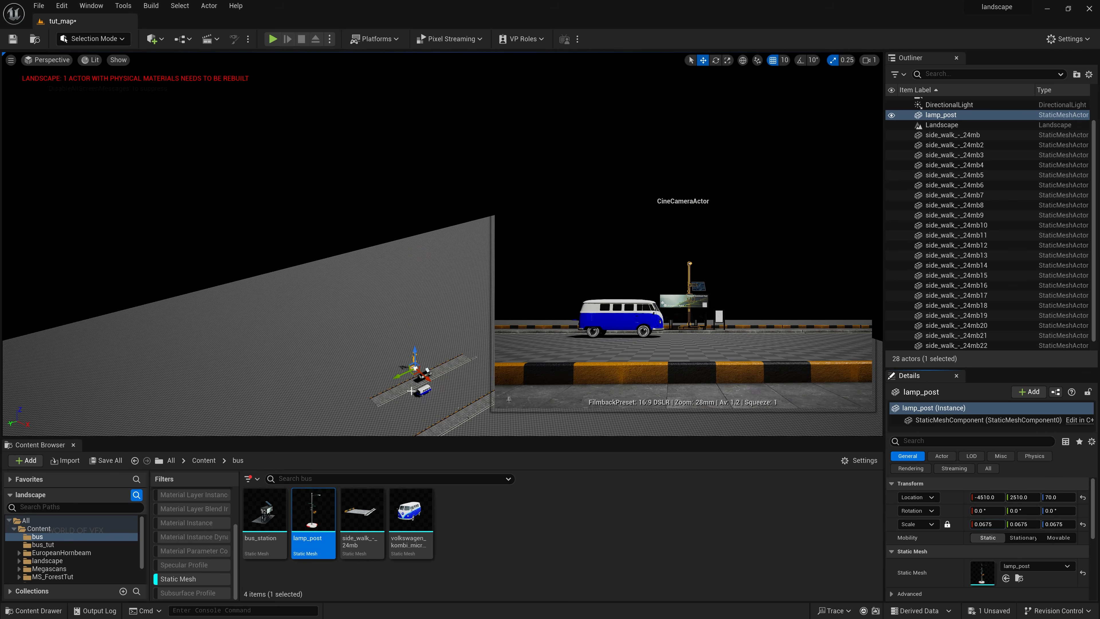
{"action": "key", "text": "f"}
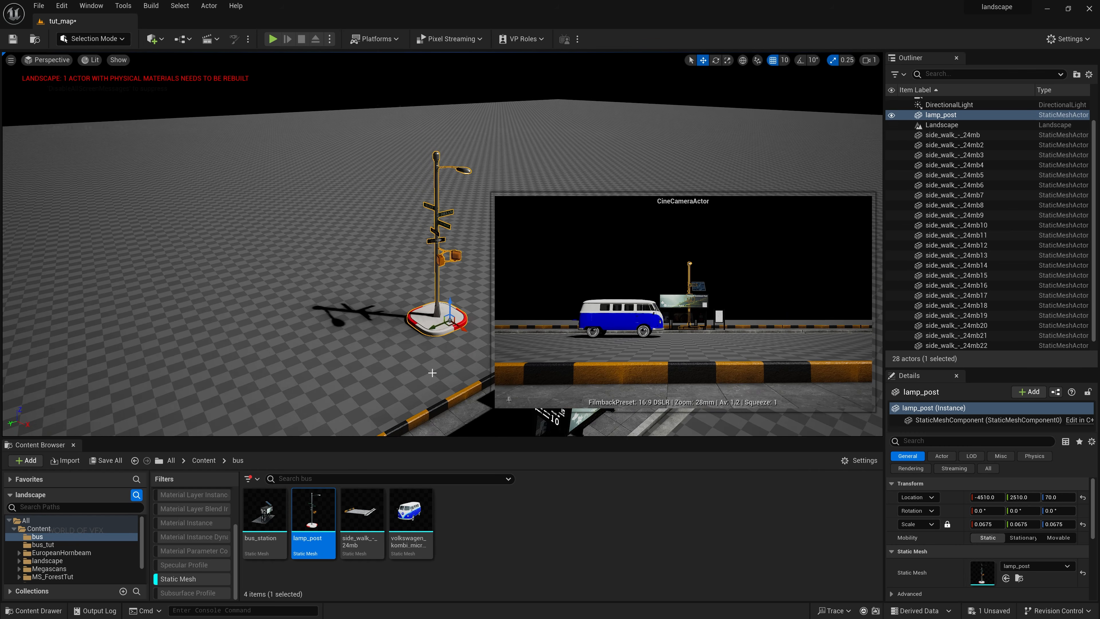
Step: Move the lamp post onto the ground beside the bus station and duplicate it to the station's other side
{"action": "middle_click_drag", "start_coordinate": [433, 373], "coordinate": [382, 356]}
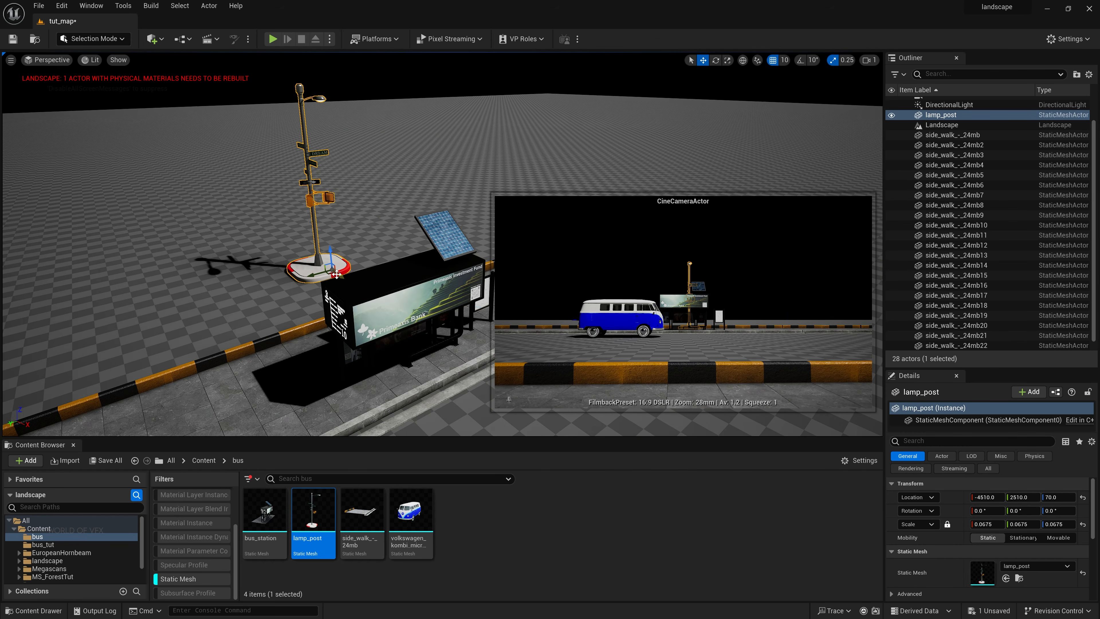
{"action": "left_click_drag", "start_coordinate": [336, 274], "coordinate": [498, 303]}
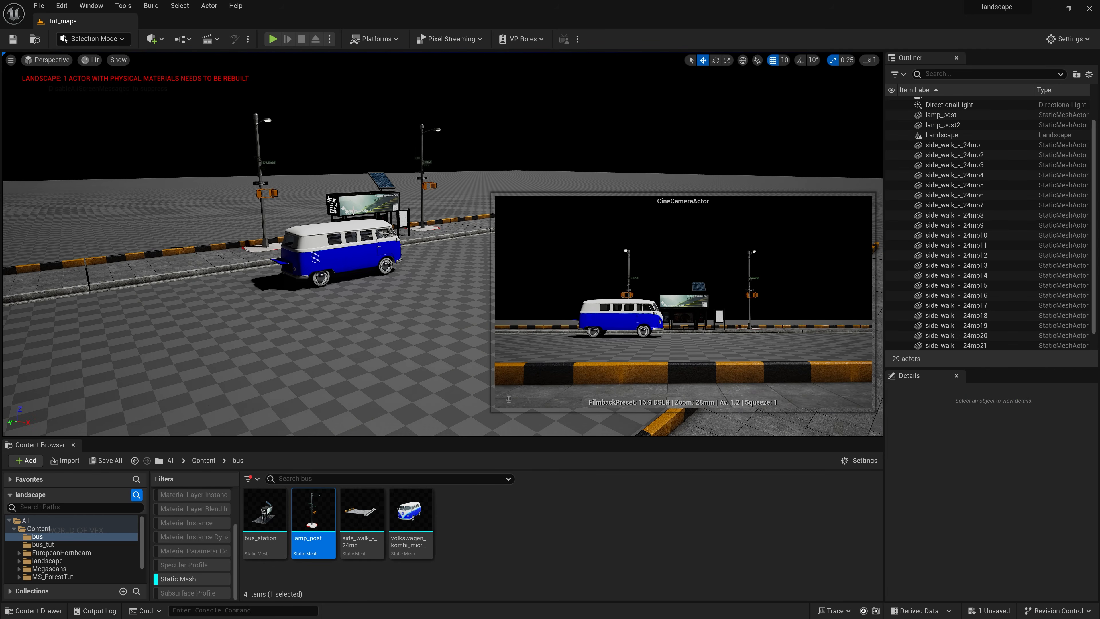
Step: Assign the Megascans material instance MI_Damaged_Asphalt_vizcebf_8K as the landscape's material
{"action": "right_click_drag", "start_coordinate": [378, 267], "coordinate": [398, 367]}
{"action": "left_click", "coordinate": [369, 299]}
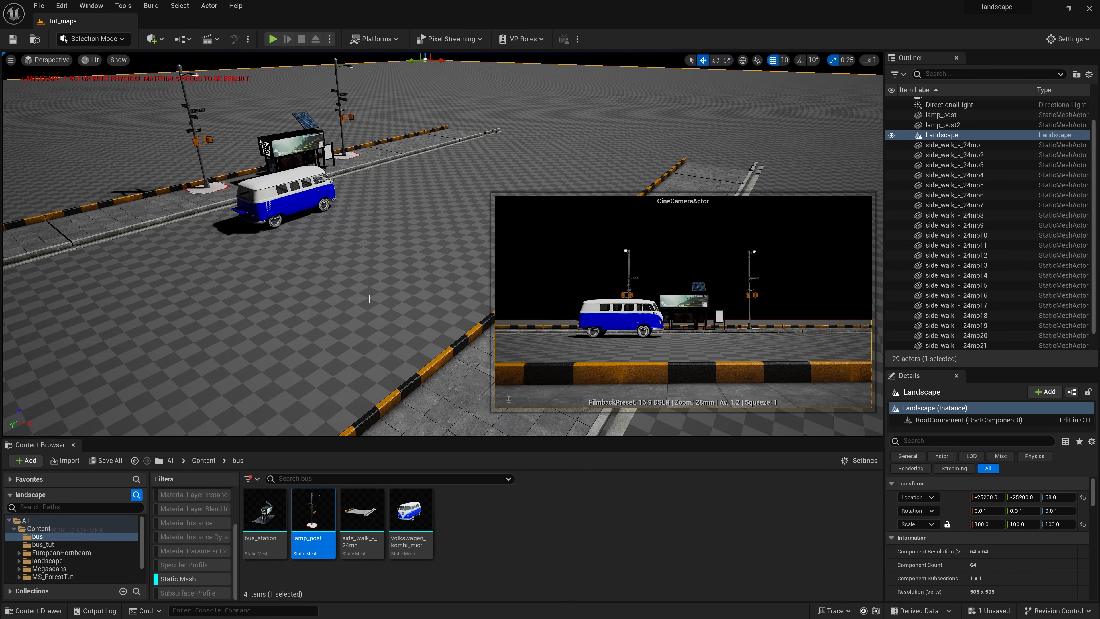
{"action": "scroll", "coordinate": [939, 550], "scroll_direction": "down", "scroll_amount": 3}
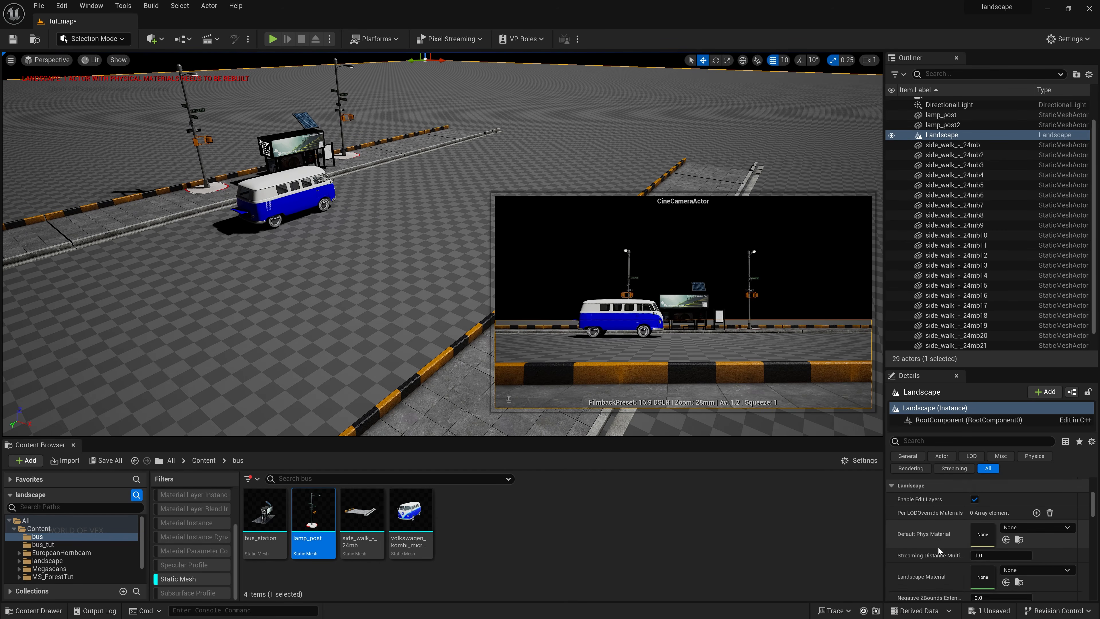
{"action": "scroll", "coordinate": [43, 548], "scroll_direction": "down", "scroll_amount": 1}
{"action": "left_click", "coordinate": [49, 552]}
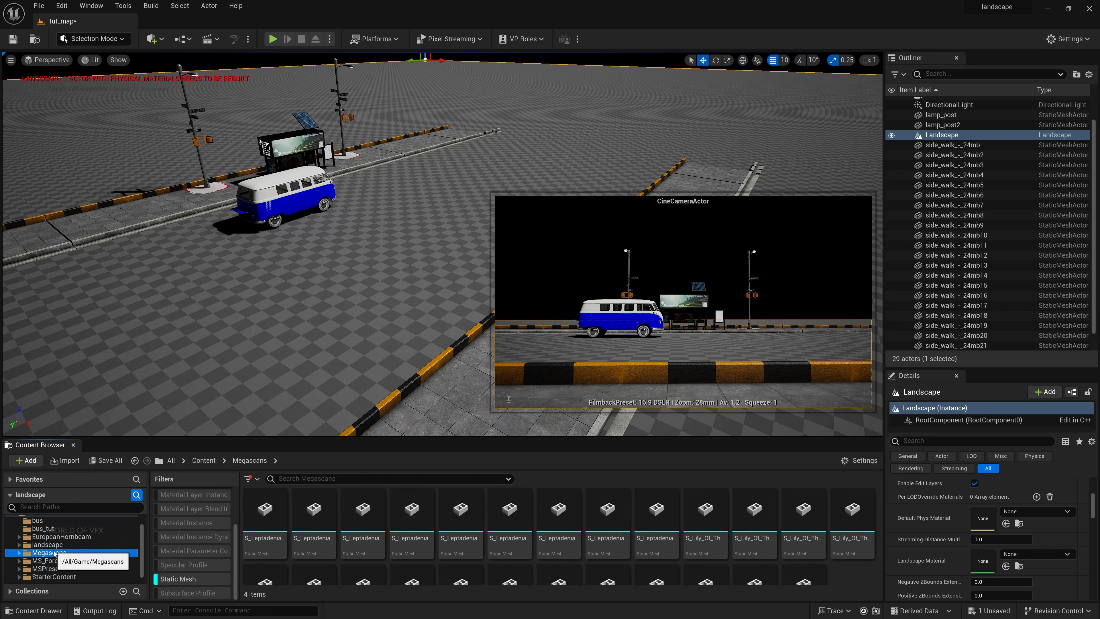
{"action": "left_click", "coordinate": [182, 579]}
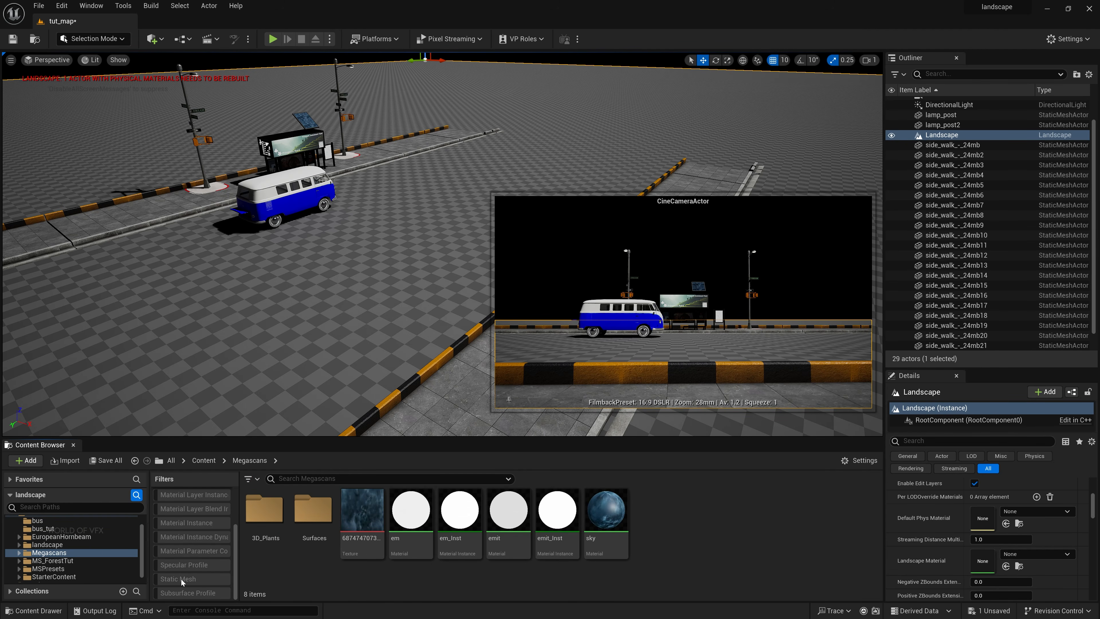
{"action": "left_click", "coordinate": [190, 523]}
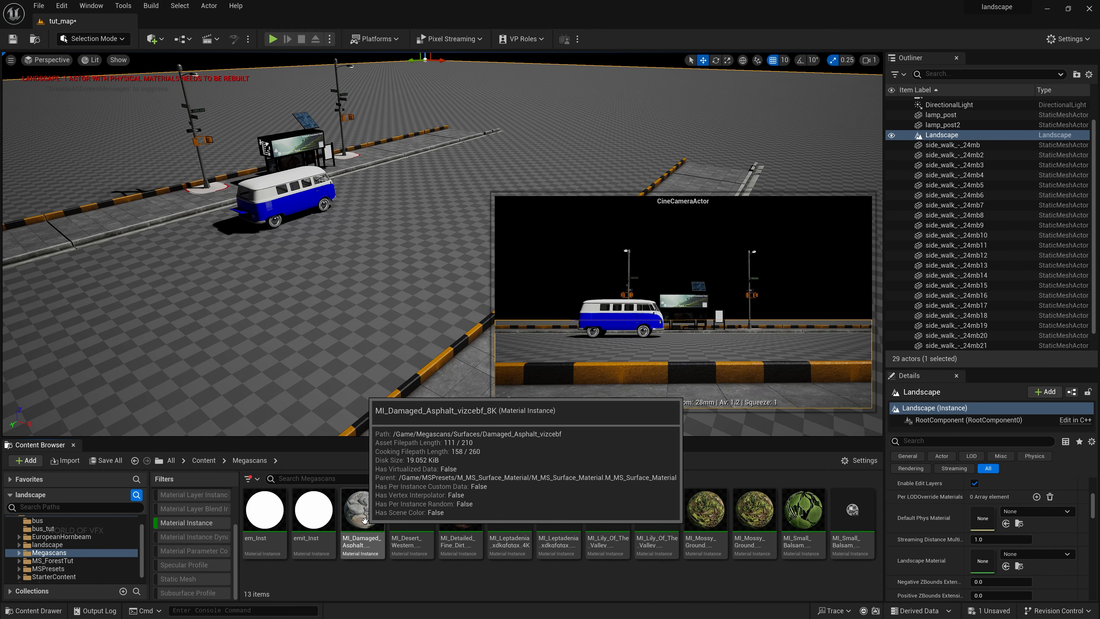
{"action": "left_click_drag", "start_coordinate": [364, 520], "coordinate": [982, 561]}
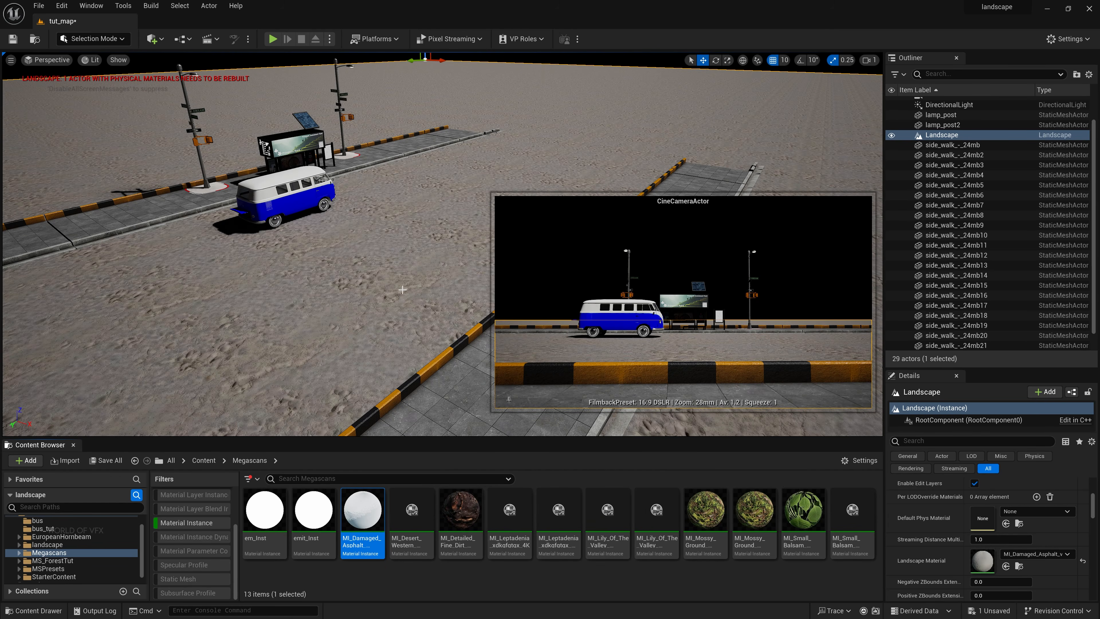
Step: Switch to Foliage mode and add two European Hornbeam Field static mesh foliage types, including FT_EuropeanHornbeam_Field_01
{"action": "right_click_drag", "start_coordinate": [401, 287], "coordinate": [278, 355]}
{"action": "right_click_drag", "start_coordinate": [384, 250], "coordinate": [396, 211]}
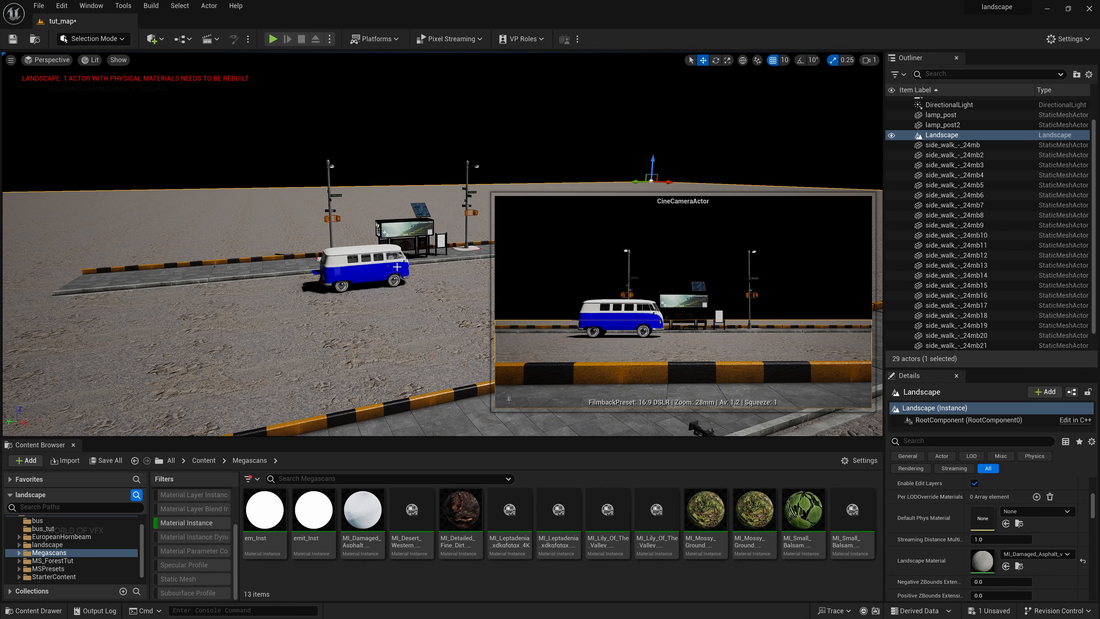
{"action": "left_click", "coordinate": [87, 39]}
{"action": "left_click", "coordinate": [86, 78]}
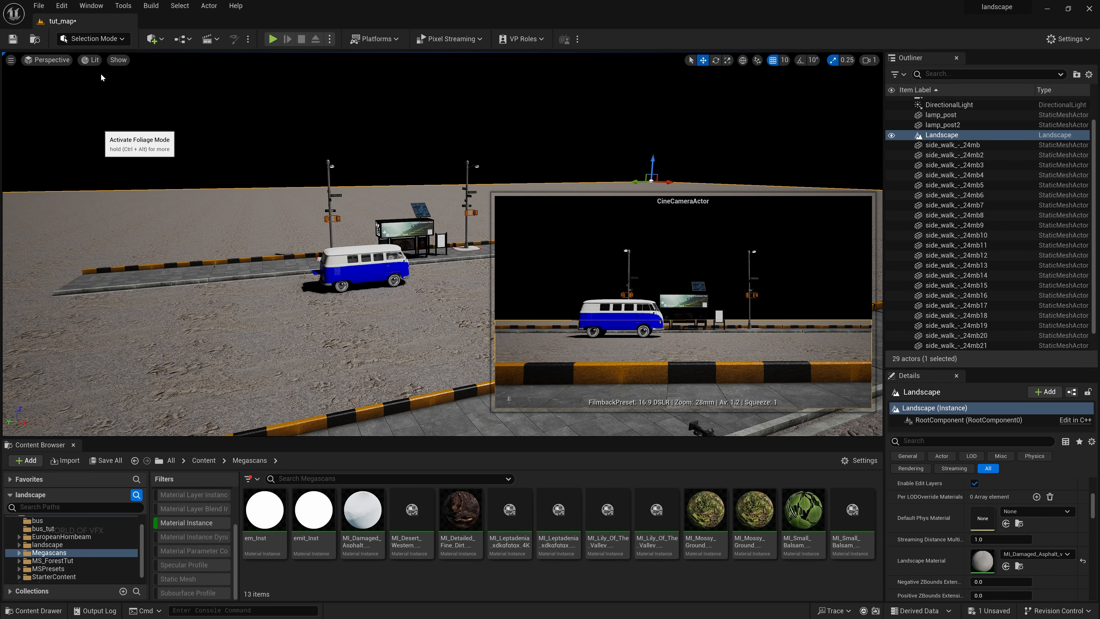
{"action": "mouse_move", "coordinate": [324, 257]}
{"action": "right_mouse_down"}
{"action": "mouse_move", "coordinate": [416, 330]}
{"action": "mouse_move", "coordinate": [390, 277]}
{"action": "mouse_move", "coordinate": [477, 286]}
{"action": "mouse_move", "coordinate": [403, 299]}
{"action": "mouse_move", "coordinate": [369, 271]}
{"action": "mouse_move", "coordinate": [323, 258]}
{"action": "right_mouse_up"}
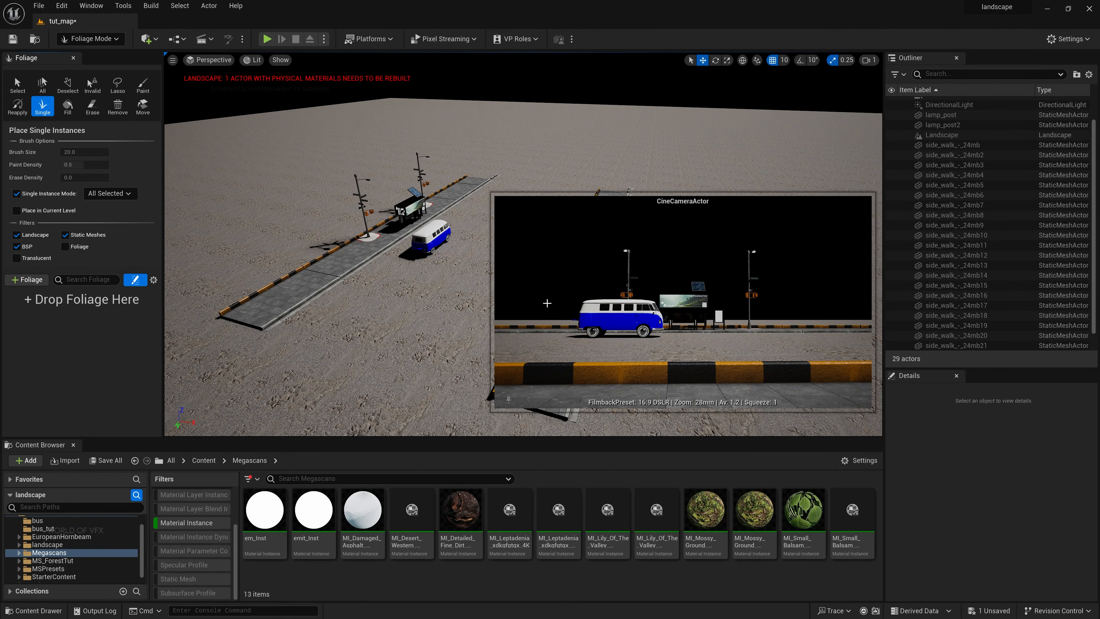
{"action": "left_click", "coordinate": [27, 280]}
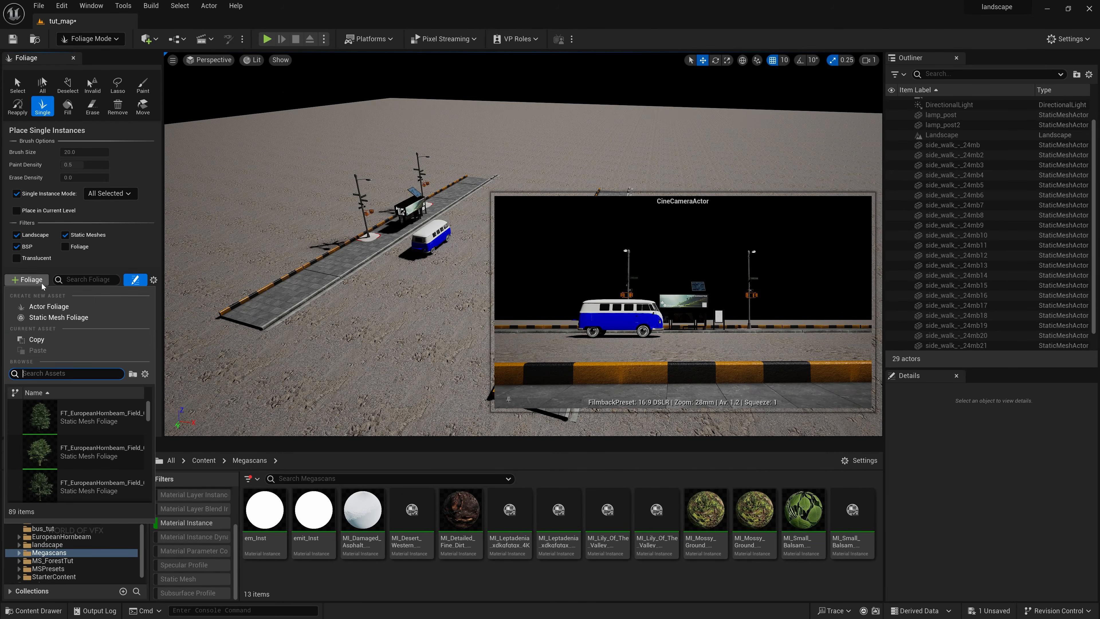
{"action": "left_click", "coordinate": [92, 416]}
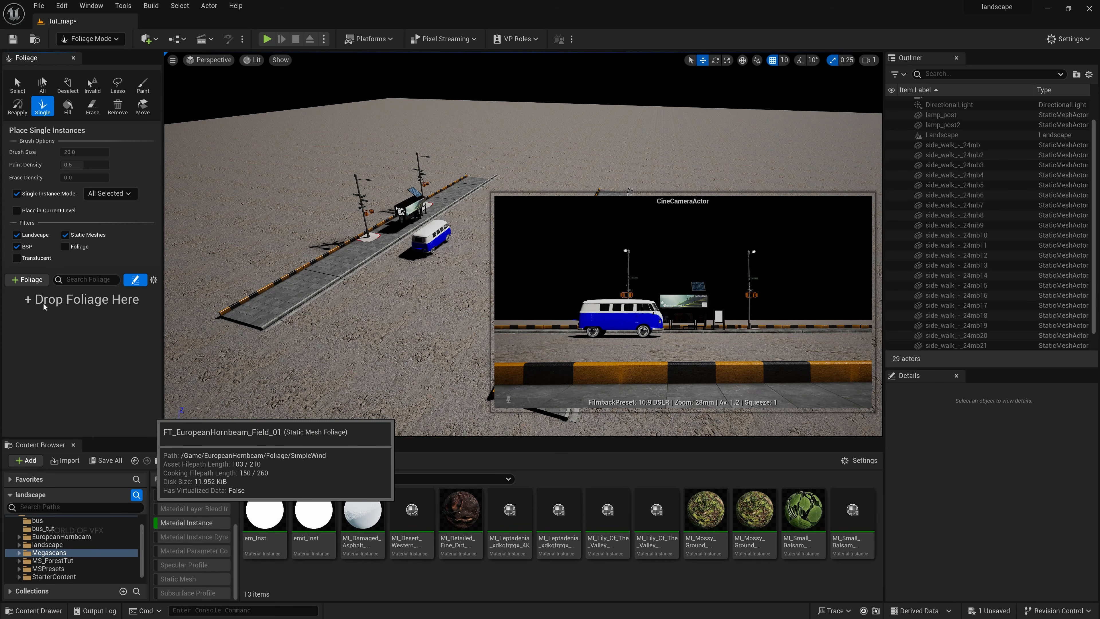
{"action": "left_click", "coordinate": [27, 281]}
{"action": "left_click", "coordinate": [91, 453]}
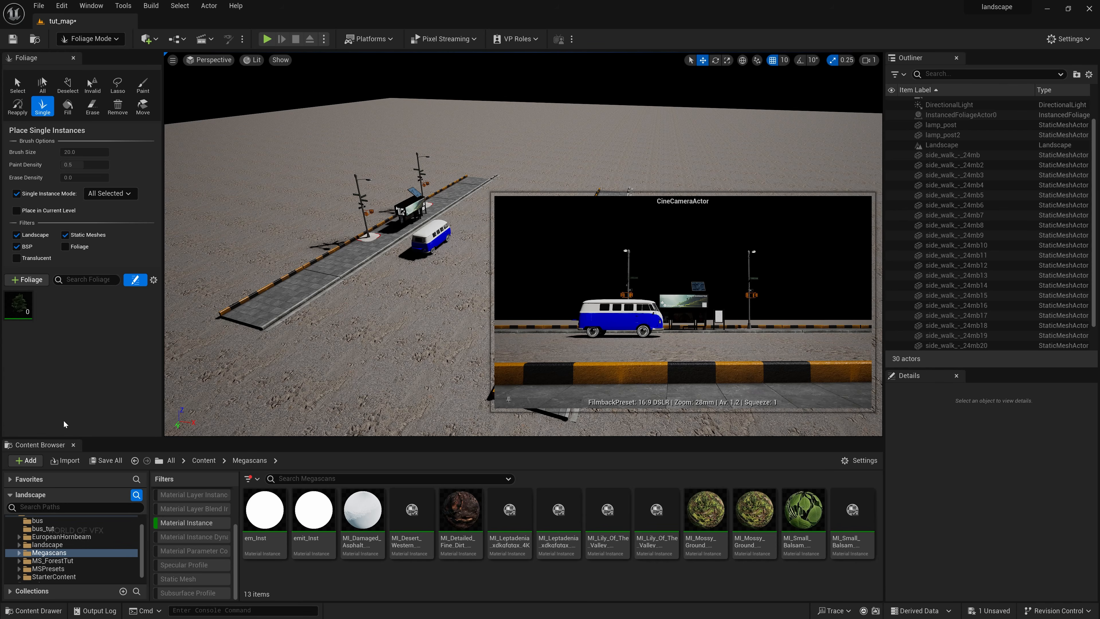
Step: Set both hornbeam foliage types' uniform Scale X to min 0.5 and max 1.0, and turn off Single Instance Mode
{"action": "left_click", "coordinate": [48, 308]}
{"action": "left_click", "coordinate": [18, 310], "text": "ctrl"}
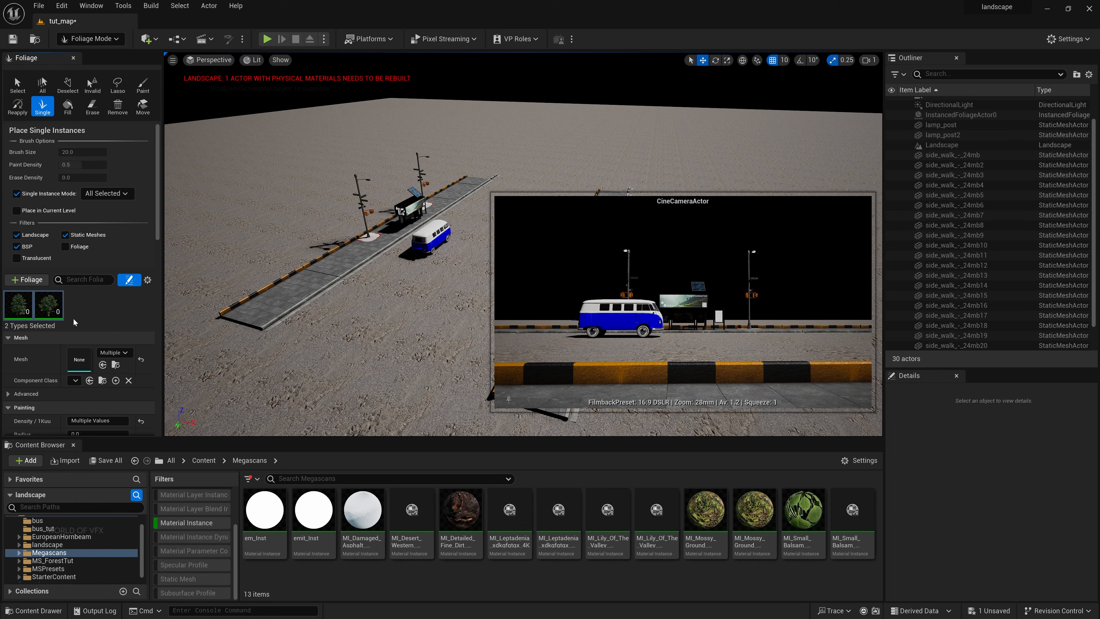
{"action": "scroll", "coordinate": [74, 322], "scroll_direction": "down", "scroll_amount": 6}
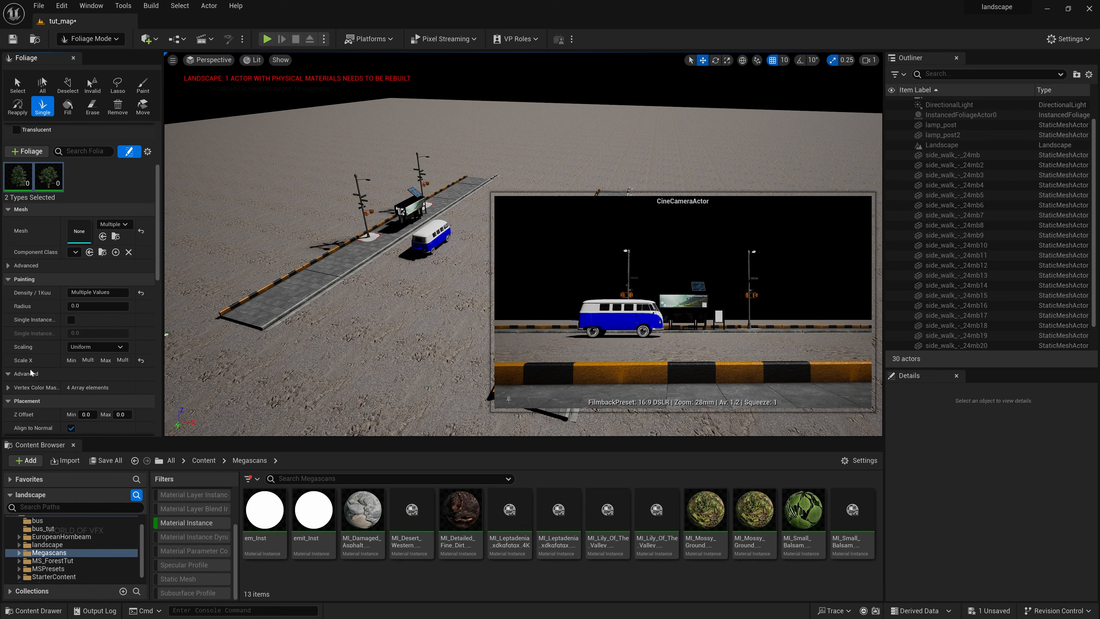
{"action": "left_click", "coordinate": [141, 360]}
{"action": "middle_click_drag", "start_coordinate": [286, 271], "coordinate": [273, 265]}
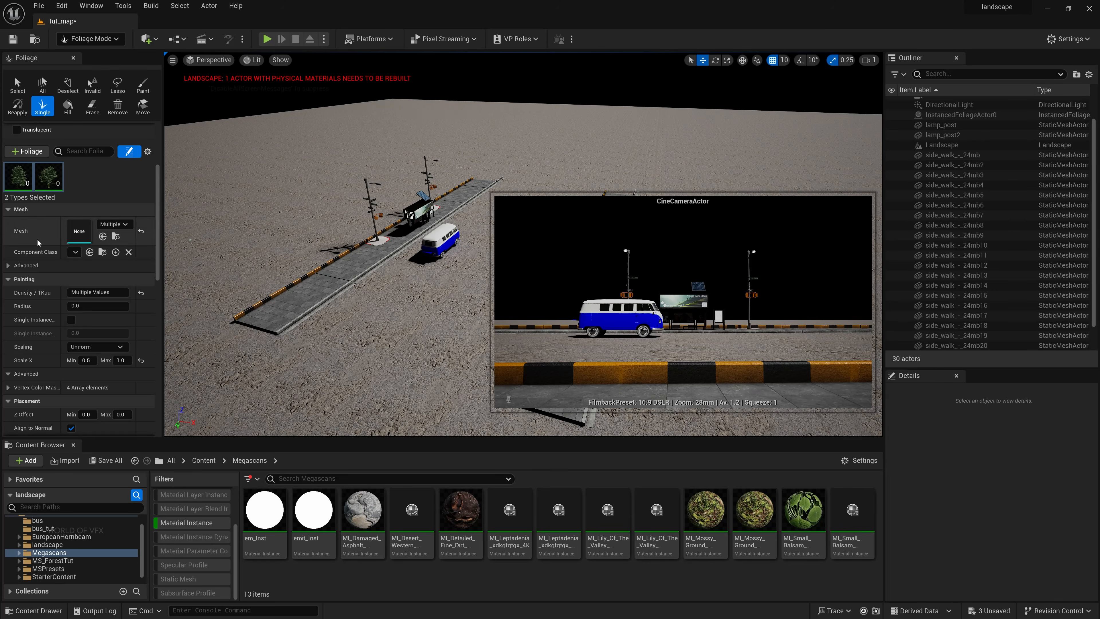
{"action": "scroll", "coordinate": [40, 241], "scroll_direction": "up", "scroll_amount": 3}
{"action": "left_click", "coordinate": [53, 192]}
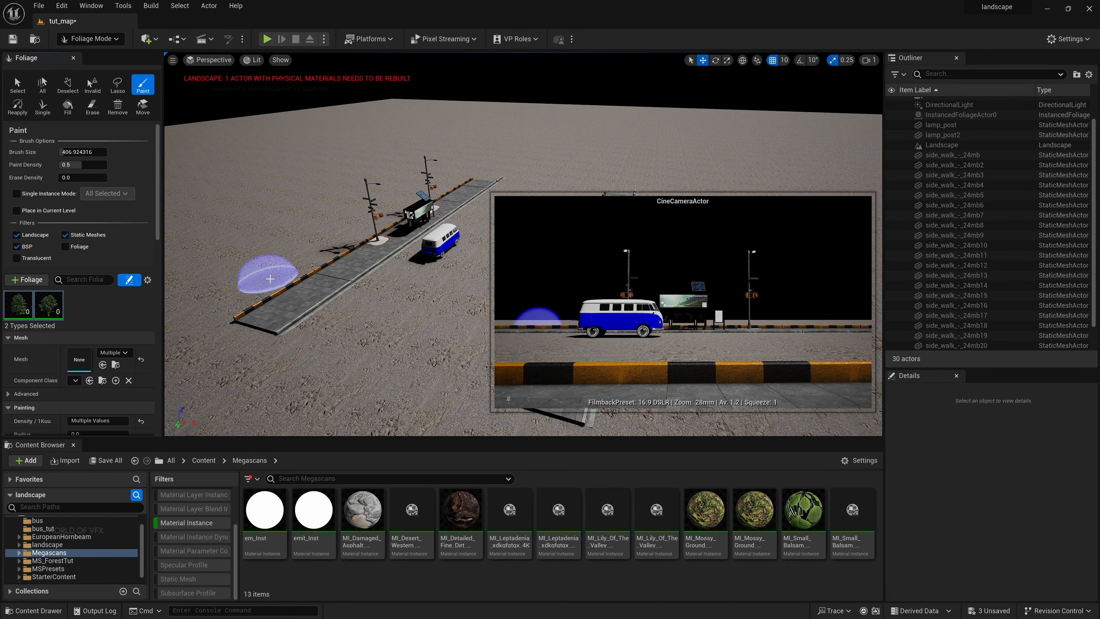
{"action": "left_click", "coordinate": [326, 250]}
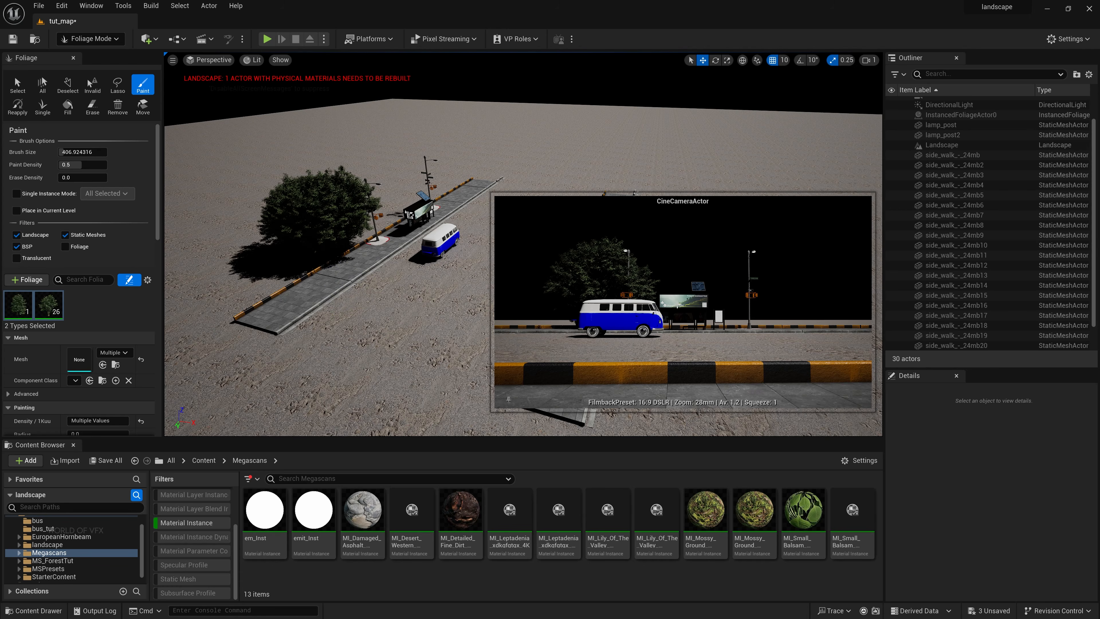
{"action": "scroll", "coordinate": [109, 260], "scroll_direction": "down", "scroll_amount": 3}
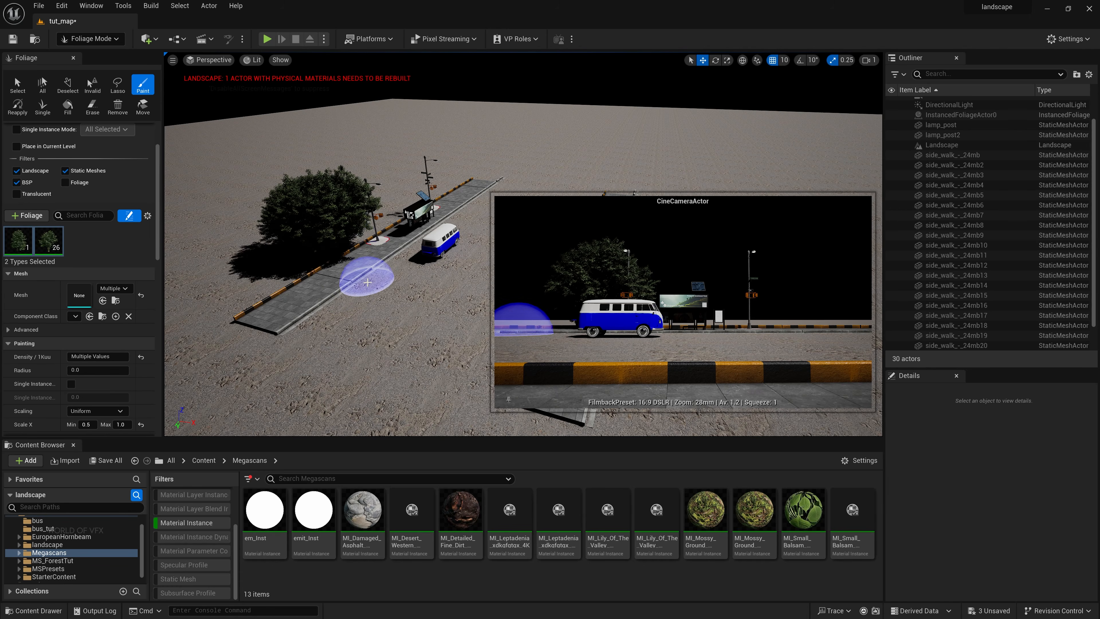
{"action": "key", "text": "ctrl+z"}
Step: Set the foliage density to 10 and paint hornbeam trees behind the sidewalk, from its near end to the bus station
{"action": "left_click", "coordinate": [89, 356]}
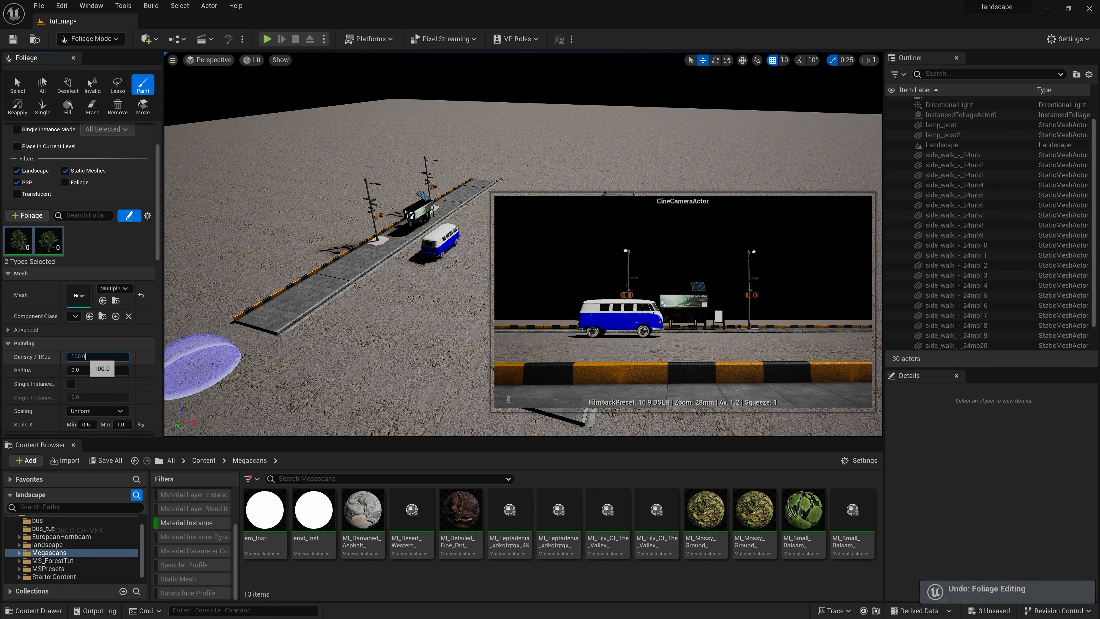
{"action": "type", "text": "10"}
{"action": "key", "text": "Return"}
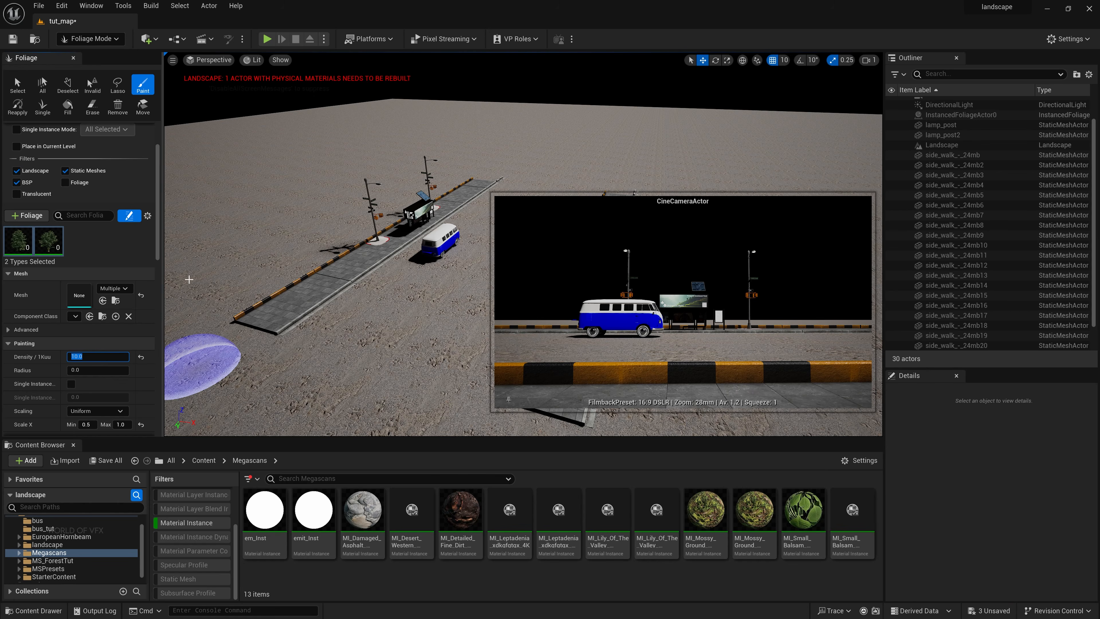
{"action": "left_click", "coordinate": [312, 262]}
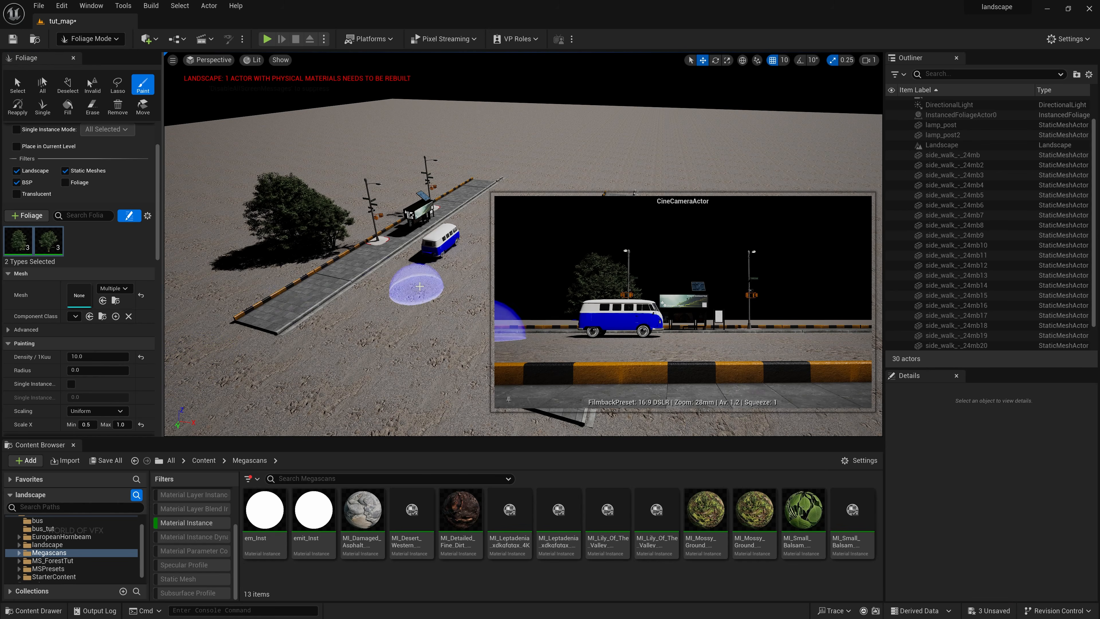
{"action": "left_click_drag", "start_coordinate": [278, 276], "coordinate": [409, 206]}
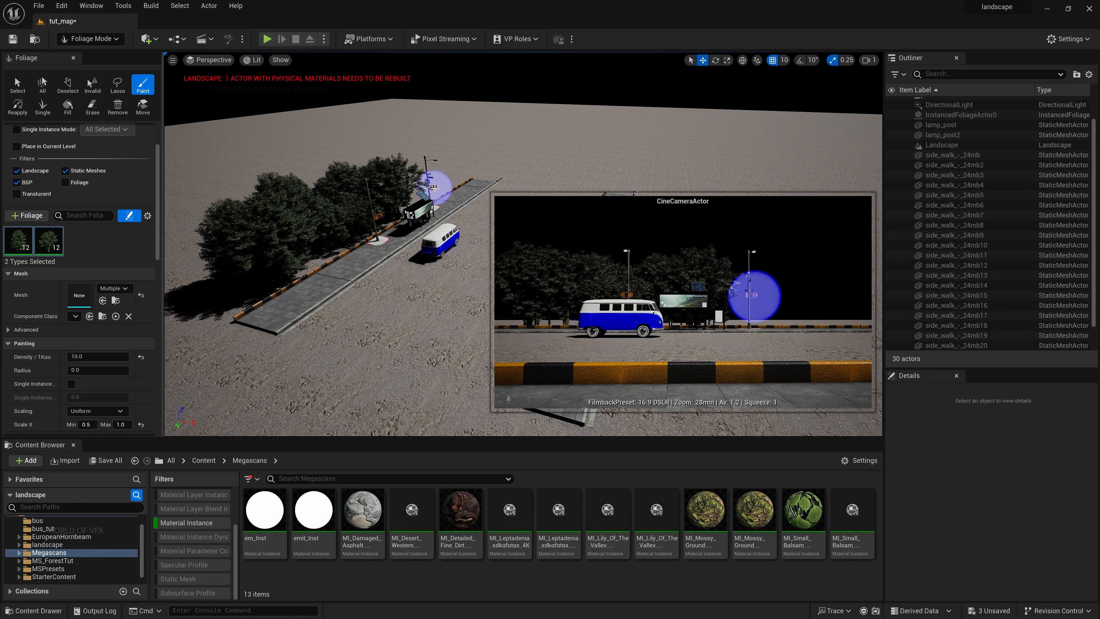
Step: Raise the camera speed to 3 and extend the painted row of hornbeam trees along the rest of the sidewalk behind the bus station
{"action": "right_click_drag", "start_coordinate": [455, 178], "coordinate": [811, 93]}
{"action": "left_click", "coordinate": [869, 60]}
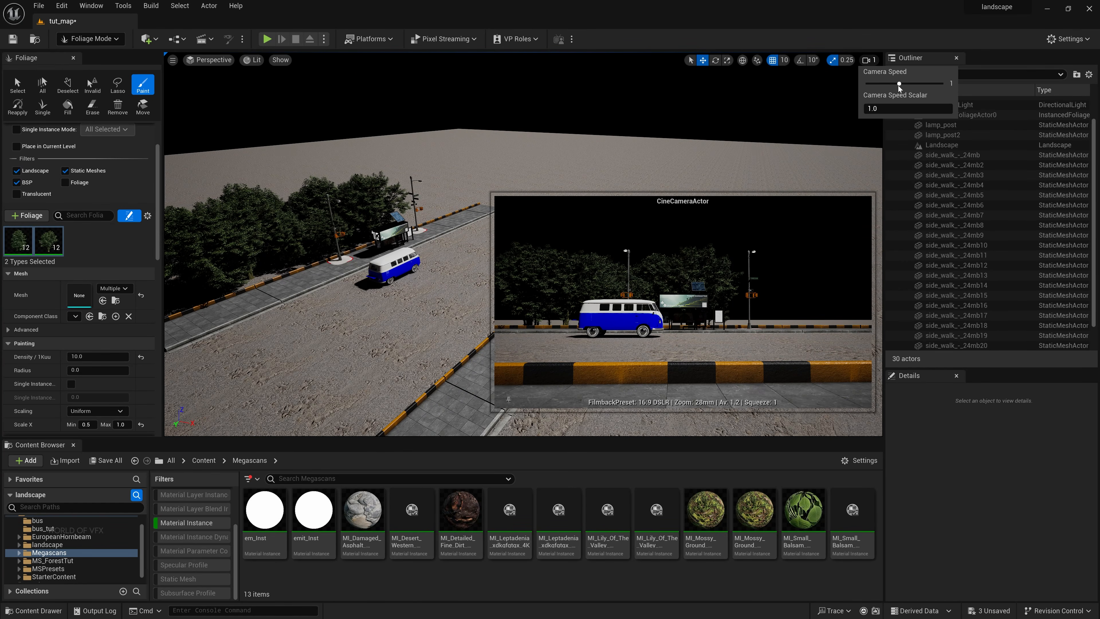
{"action": "right_click_drag", "start_coordinate": [344, 313], "coordinate": [225, 284]}
{"action": "key", "text": "w"}
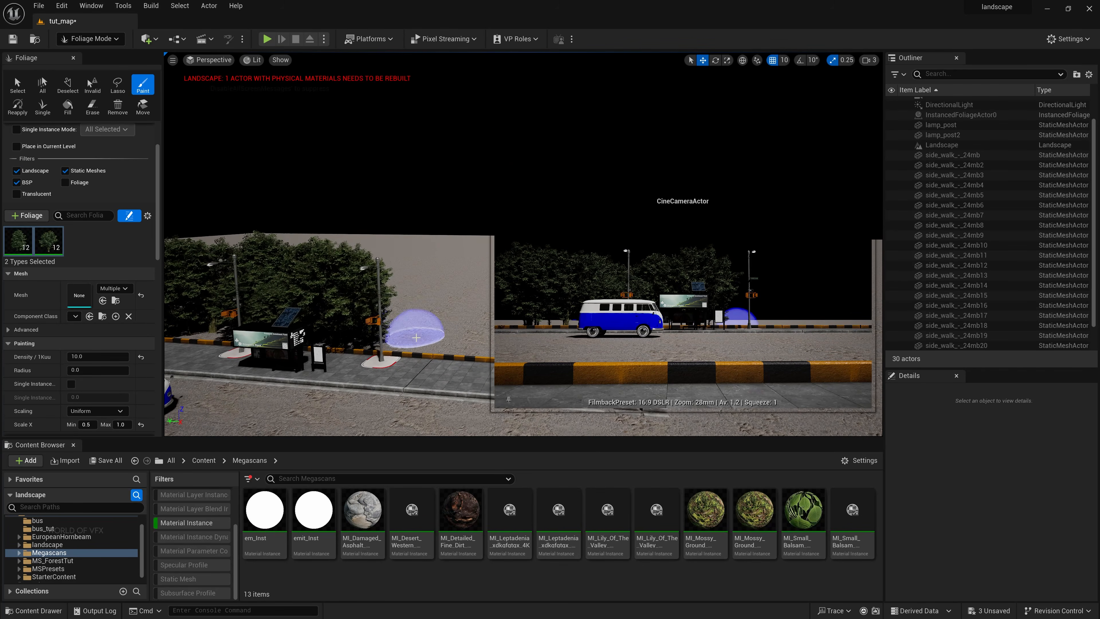
{"action": "left_click", "coordinate": [414, 341]}
{"action": "left_click", "coordinate": [480, 348]}
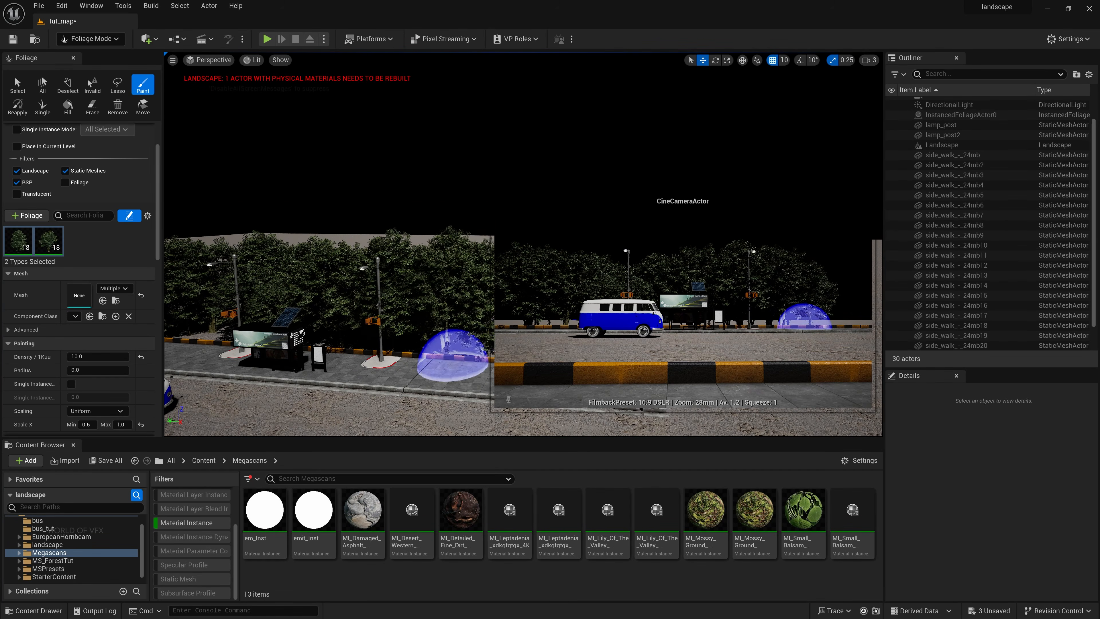
{"action": "mouse_move", "coordinate": [457, 356]}
{"action": "right_mouse_down"}
{"action": "mouse_move", "coordinate": [541, 377]}
{"action": "mouse_move", "coordinate": [520, 370]}
{"action": "right_mouse_up"}
{"action": "mouse_move", "coordinate": [334, 278]}
{"action": "left_mouse_down"}
{"action": "mouse_move", "coordinate": [363, 259]}
{"action": "mouse_move", "coordinate": [417, 278]}
{"action": "mouse_move", "coordinate": [357, 328]}
{"action": "left_mouse_up"}
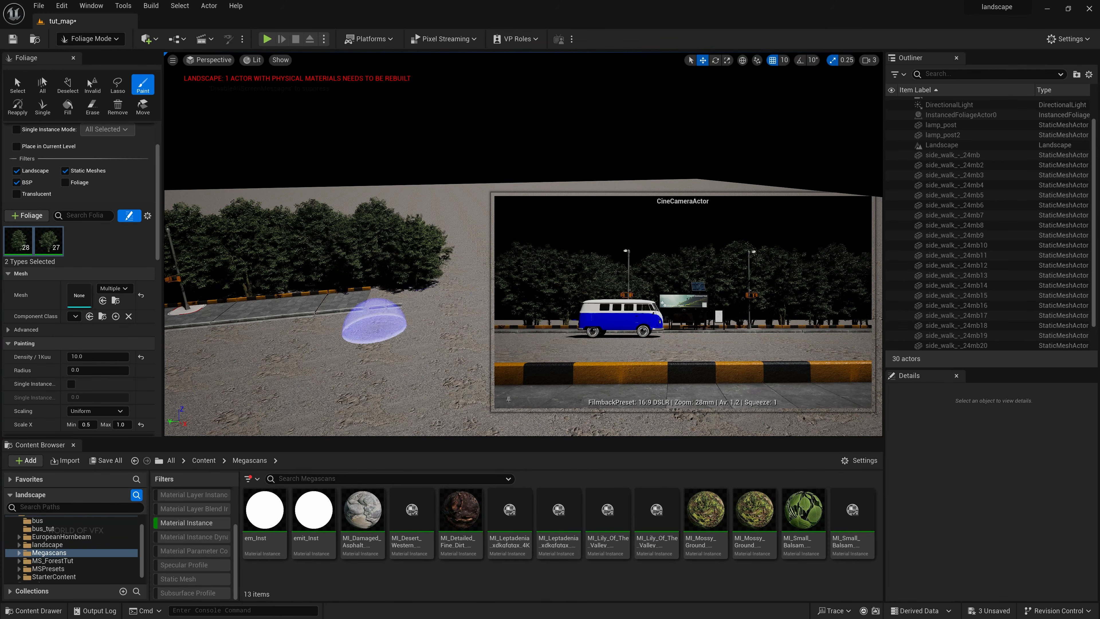
{"action": "mouse_move", "coordinate": [369, 327]}
{"action": "right_mouse_down"}
{"action": "mouse_move", "coordinate": [305, 329]}
{"action": "mouse_move", "coordinate": [321, 325]}
{"action": "right_mouse_up"}
{"action": "left_click", "coordinate": [297, 235]}
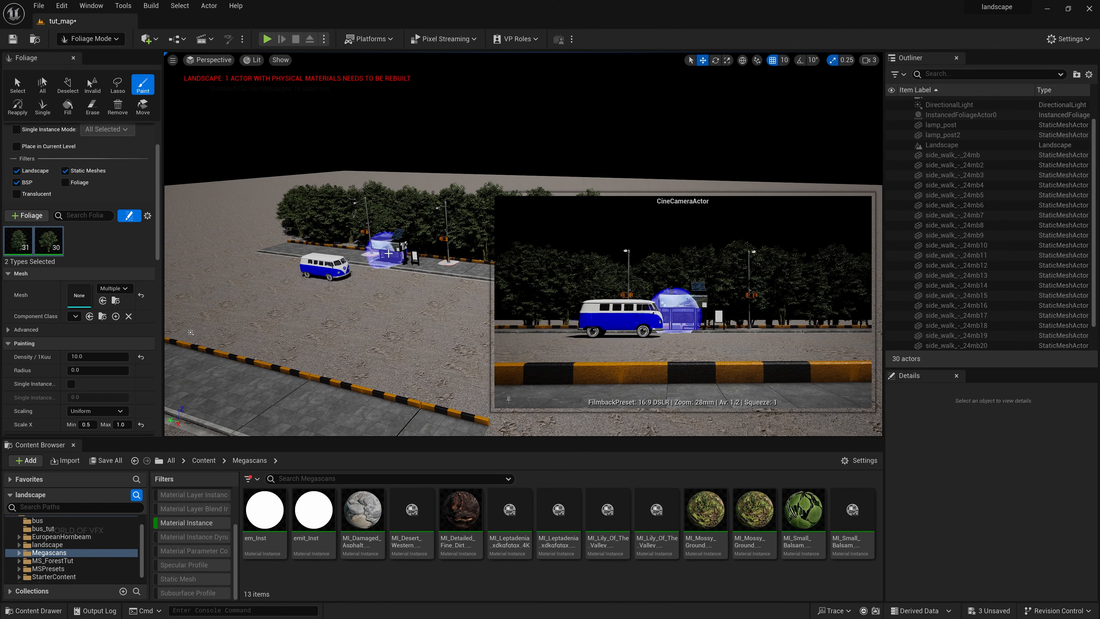
Step: Set both hornbeam foliage types' Scale X to min 1.5 and max 2.2
{"action": "mouse_move", "coordinate": [398, 256]}
{"action": "right_mouse_down"}
{"action": "mouse_move", "coordinate": [480, 278]}
{"action": "mouse_move", "coordinate": [355, 281]}
{"action": "mouse_move", "coordinate": [329, 265]}
{"action": "mouse_move", "coordinate": [303, 269]}
{"action": "mouse_move", "coordinate": [286, 247]}
{"action": "mouse_move", "coordinate": [312, 267]}
{"action": "mouse_move", "coordinate": [295, 273]}
{"action": "right_mouse_up"}
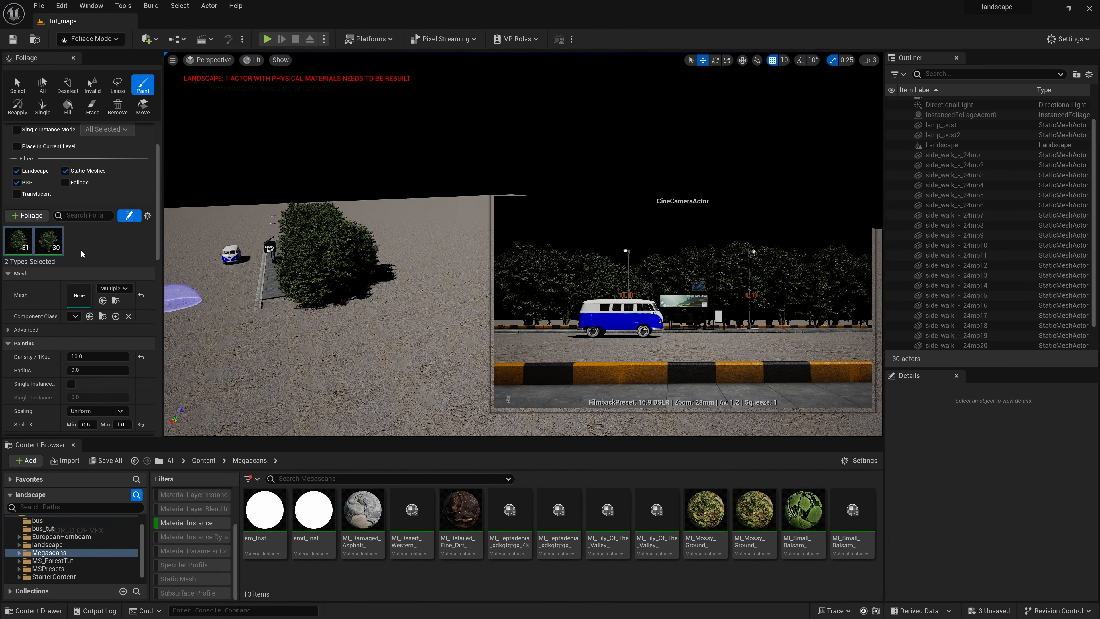
{"action": "scroll", "coordinate": [57, 330], "scroll_direction": "down", "scroll_amount": 1}
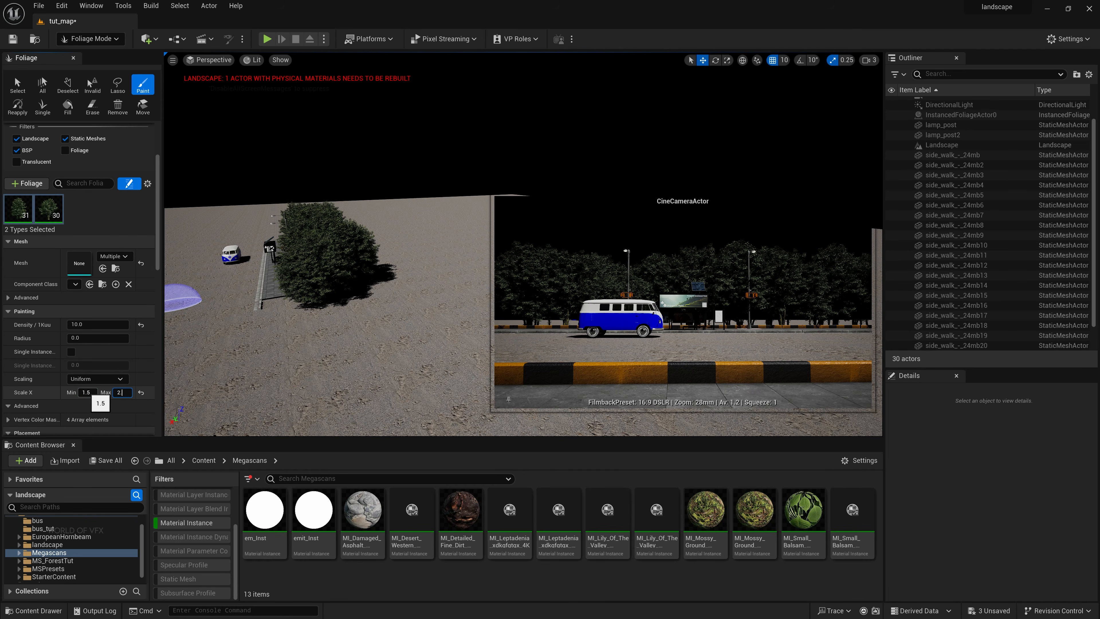
{"action": "left_click", "coordinate": [384, 291]}
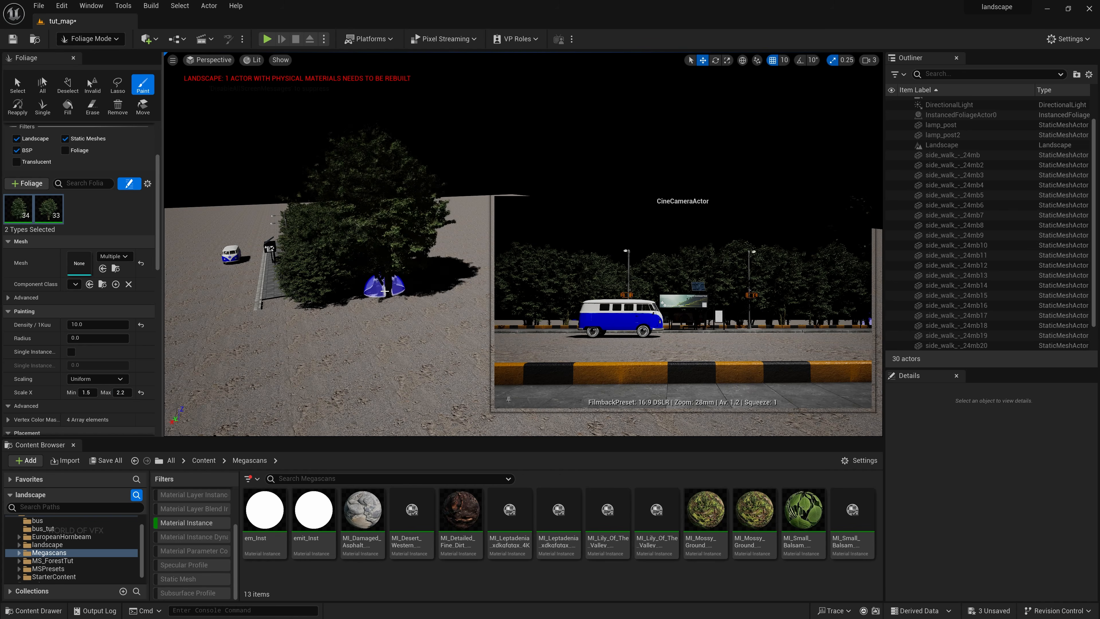
{"action": "mouse_move", "coordinate": [377, 264]}
{"action": "right_mouse_down"}
{"action": "mouse_move", "coordinate": [467, 277]}
{"action": "mouse_move", "coordinate": [498, 263]}
{"action": "mouse_move", "coordinate": [373, 234]}
{"action": "right_mouse_up"}
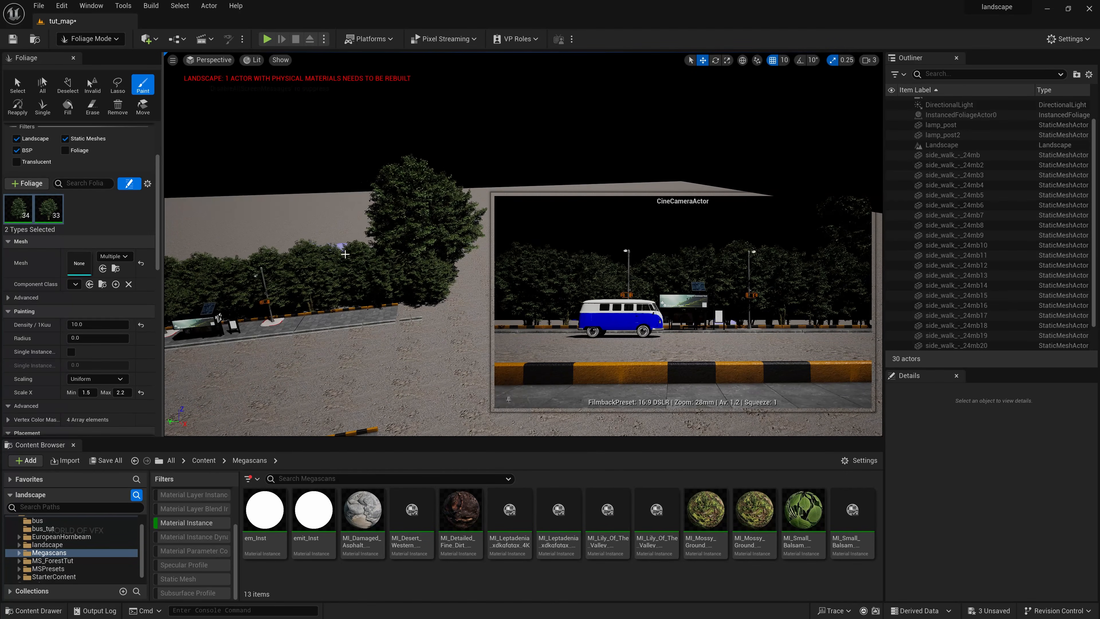
{"action": "key", "text": "ctrl+z"}
Step: Turn on Single Instance Mode, place a test pair of hornbeams behind the existing tree row and undo that placement
{"action": "scroll", "coordinate": [20, 218], "scroll_direction": "up", "scroll_amount": 3}
{"action": "left_click", "coordinate": [17, 193]}
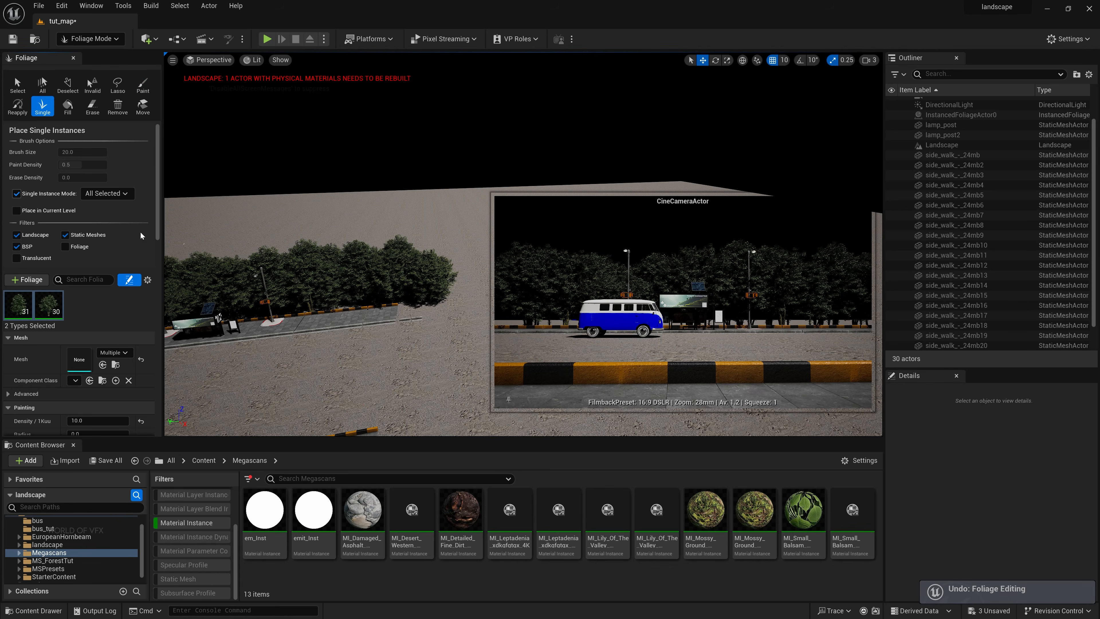
{"action": "right_click_drag", "start_coordinate": [374, 169], "coordinate": [401, 177]}
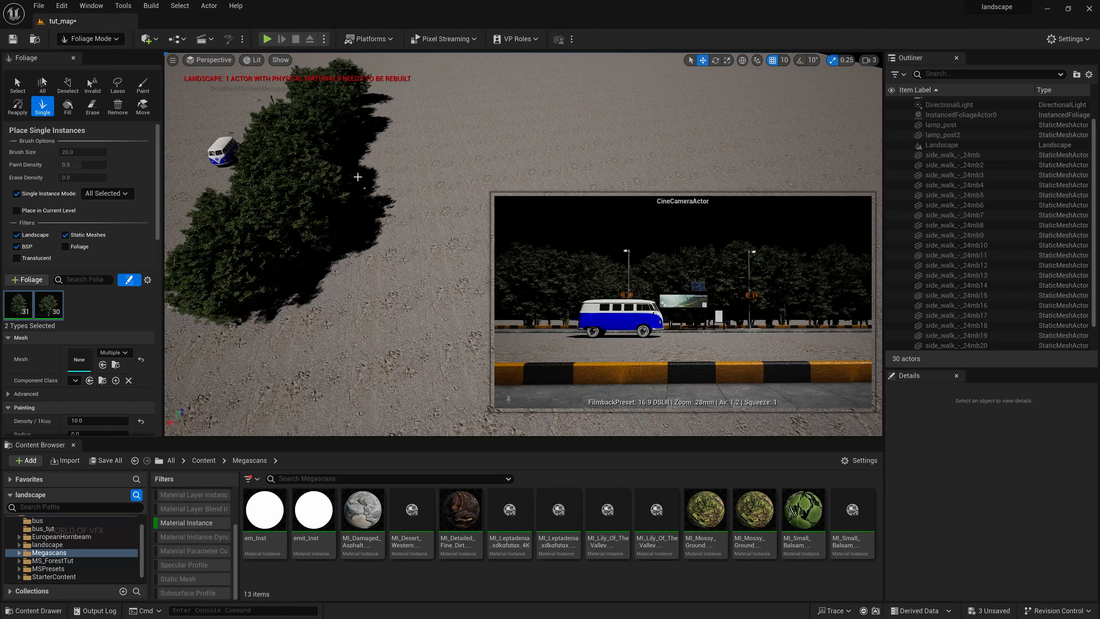
{"action": "left_click", "coordinate": [361, 188]}
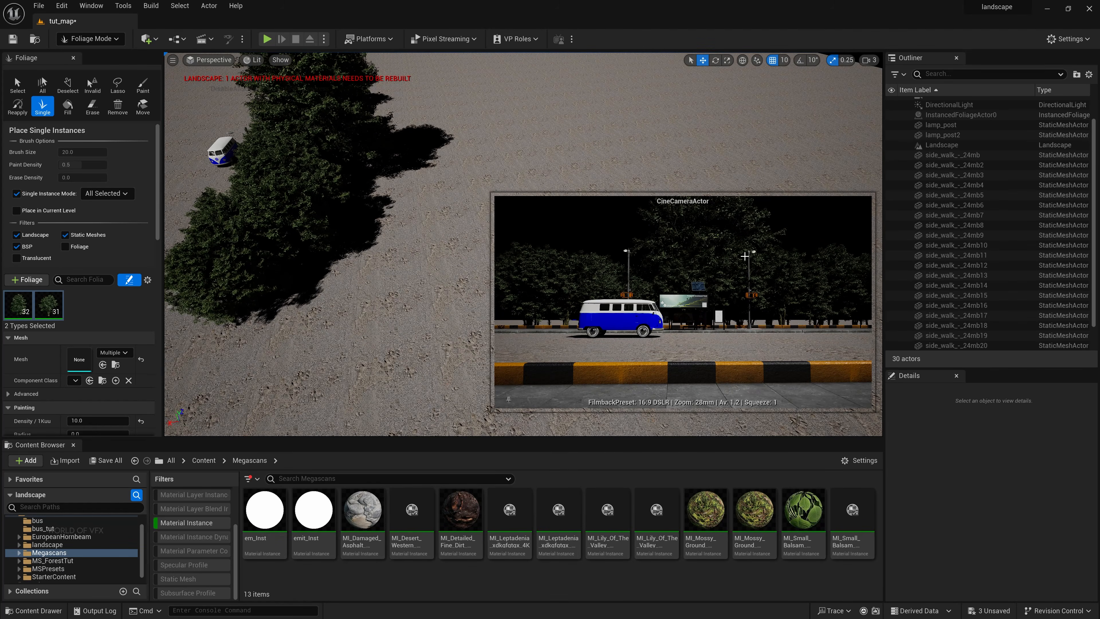
{"action": "key", "text": "ctrl+z"}
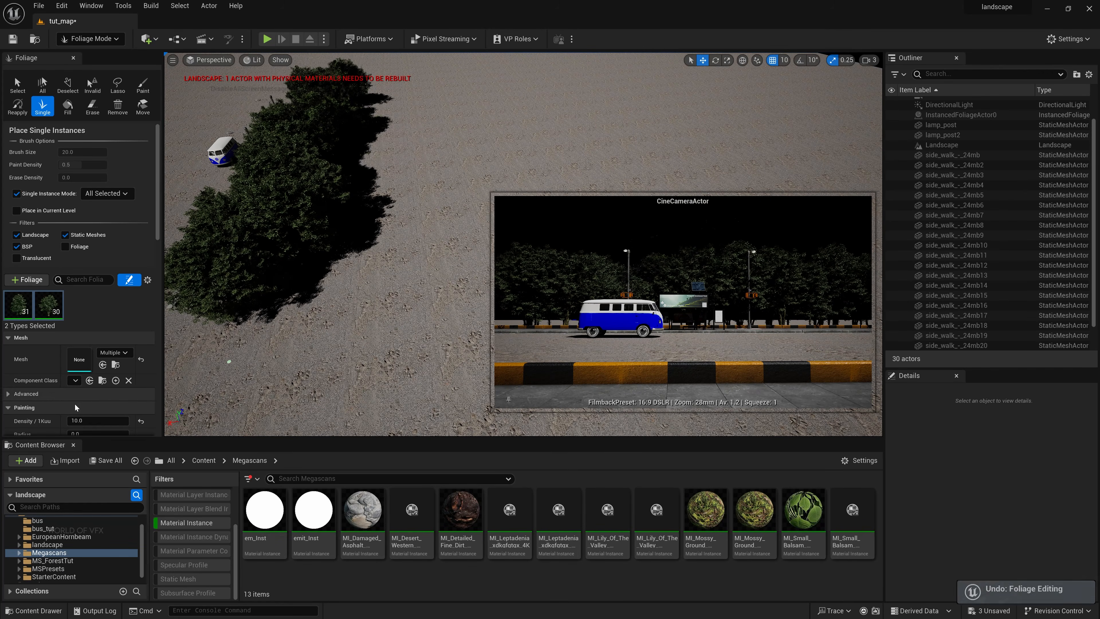
Step: Set the foliage types' Scale X max to 2.0 and place individual larger hornbeams behind the existing tree row
{"action": "scroll", "coordinate": [110, 427], "scroll_direction": "down", "scroll_amount": 3}
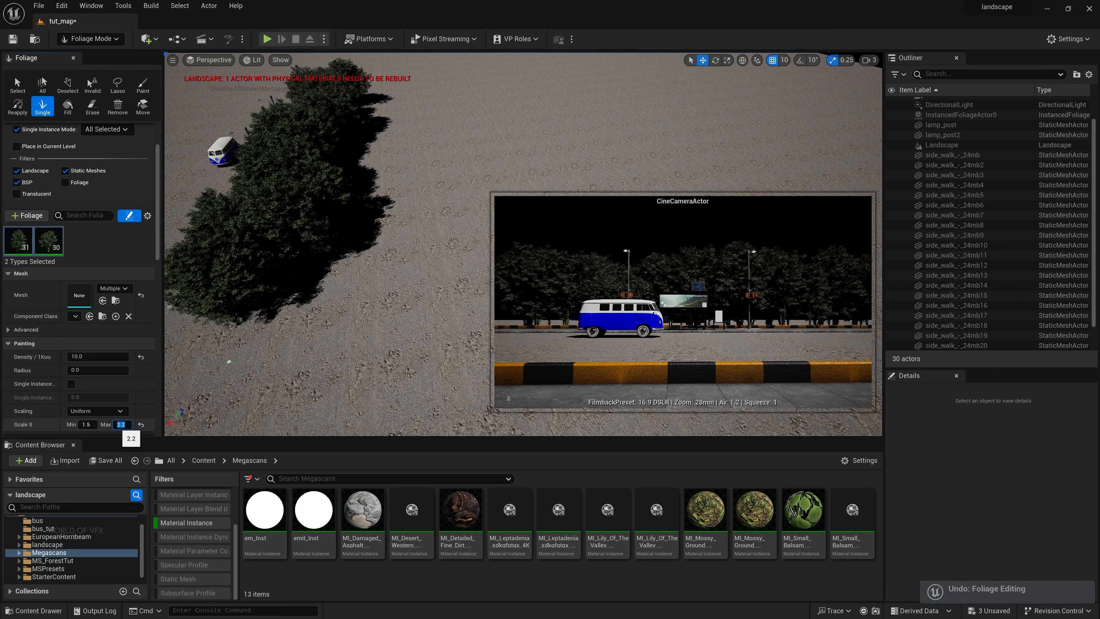
{"action": "key", "text": "Return"}
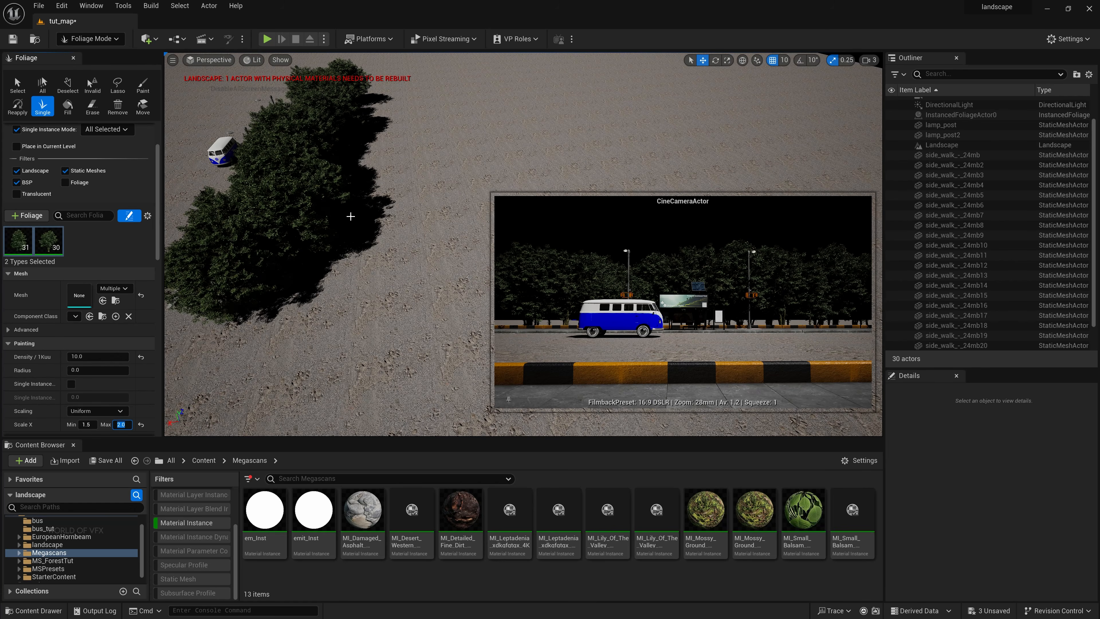
{"action": "left_click", "coordinate": [350, 216]}
{"action": "right_click_drag", "start_coordinate": [378, 244], "coordinate": [470, 285]}
{"action": "left_click", "coordinate": [446, 283]}
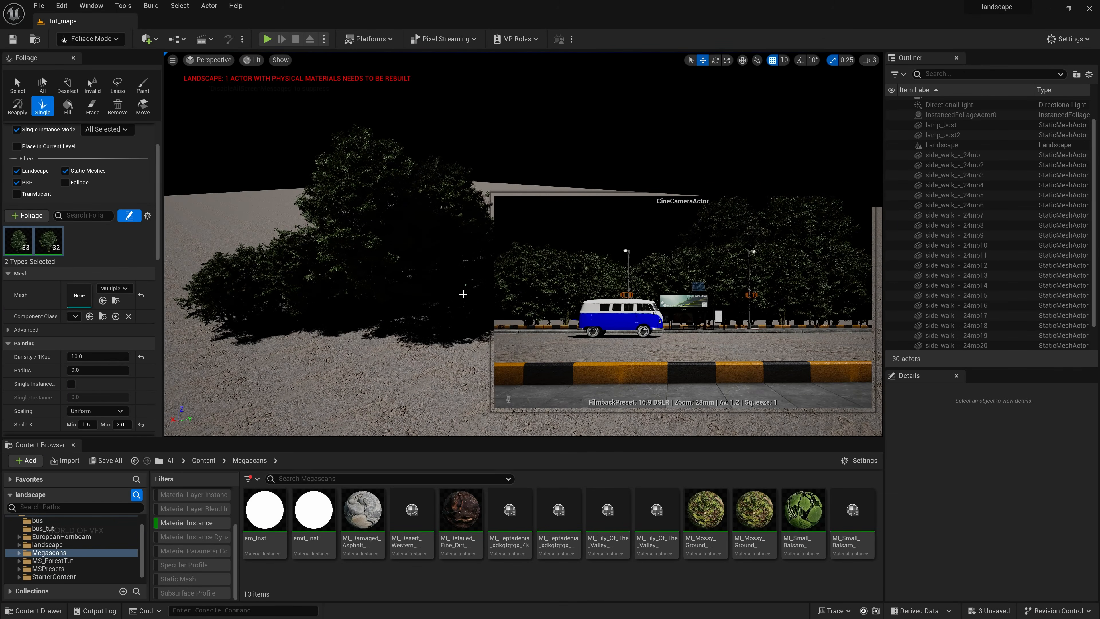
{"action": "left_click", "coordinate": [340, 320]}
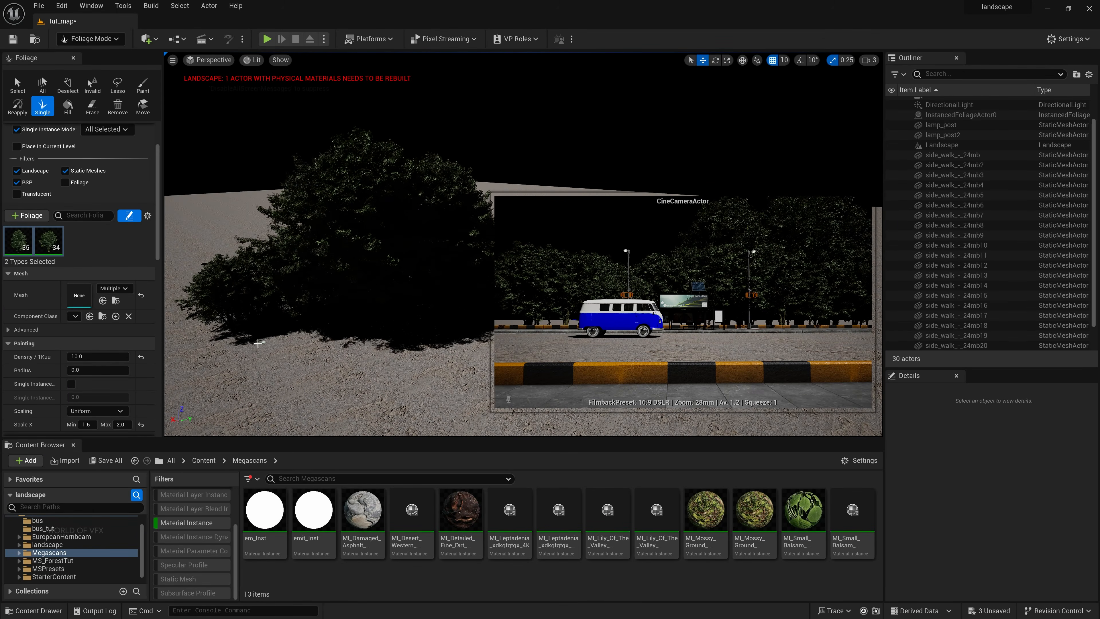
{"action": "left_click", "coordinate": [259, 342]}
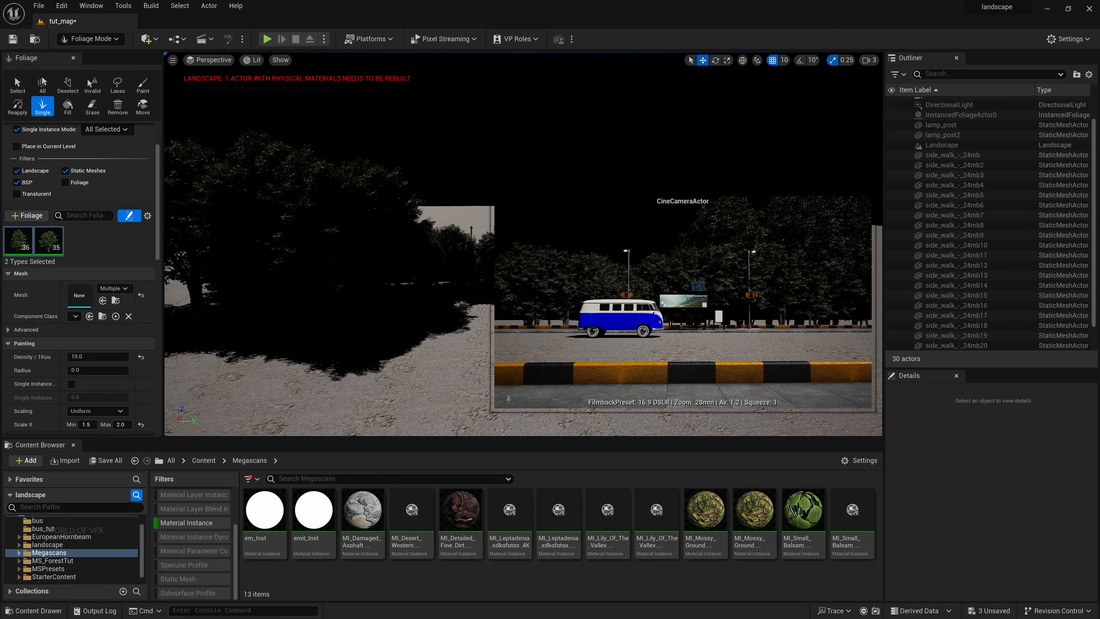
Step: Extend the larger hornbeams toward the other end of the row to thicken the backdrop in the cine camera view
{"action": "right_click_drag", "start_coordinate": [422, 277], "coordinate": [386, 286]}
{"action": "left_click", "coordinate": [422, 277]}
{"action": "left_click", "coordinate": [421, 279]}
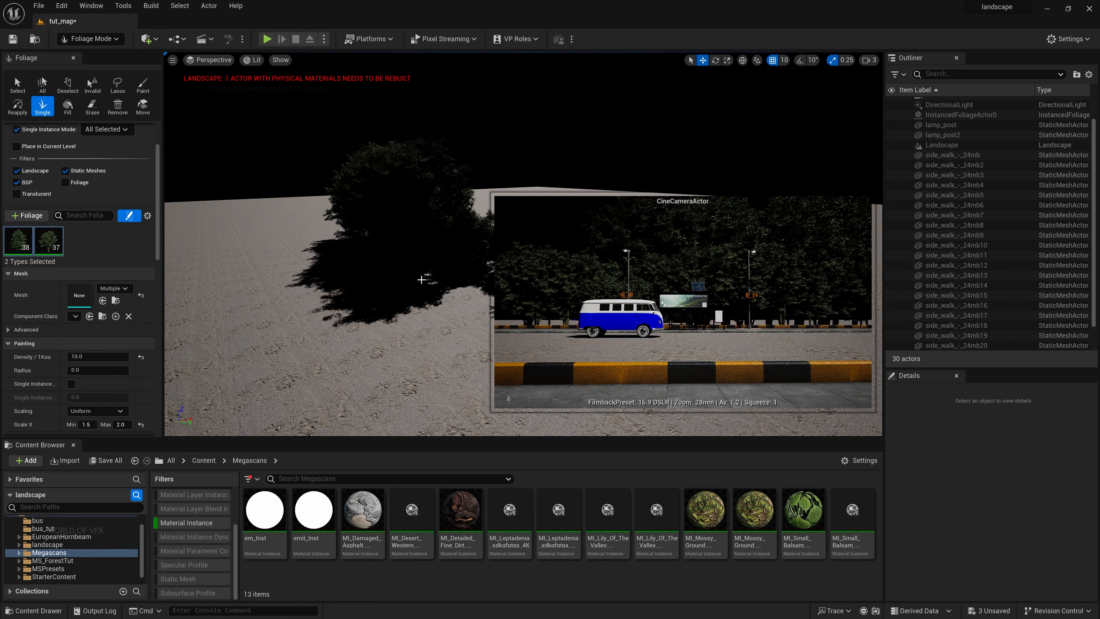
{"action": "left_click", "coordinate": [444, 280]}
{"action": "left_click", "coordinate": [444, 314]}
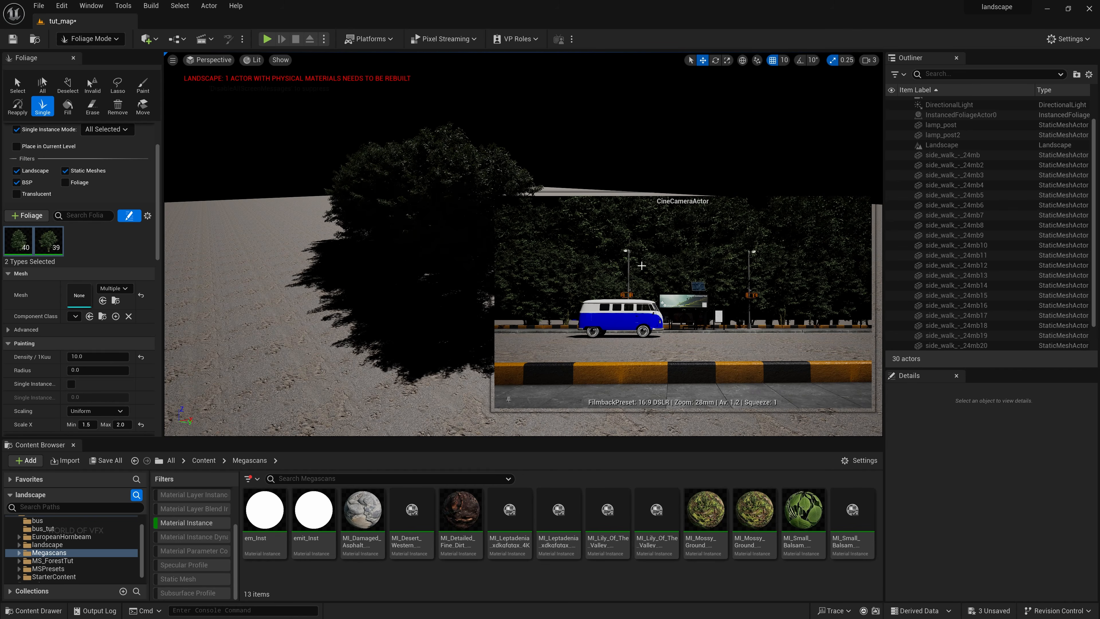
Step: Set both foliage types' Scale X to min 2.2 and max 3.0 and place a taller line of hornbeams behind the others
{"action": "scroll", "coordinate": [91, 385], "scroll_direction": "down", "scroll_amount": 2}
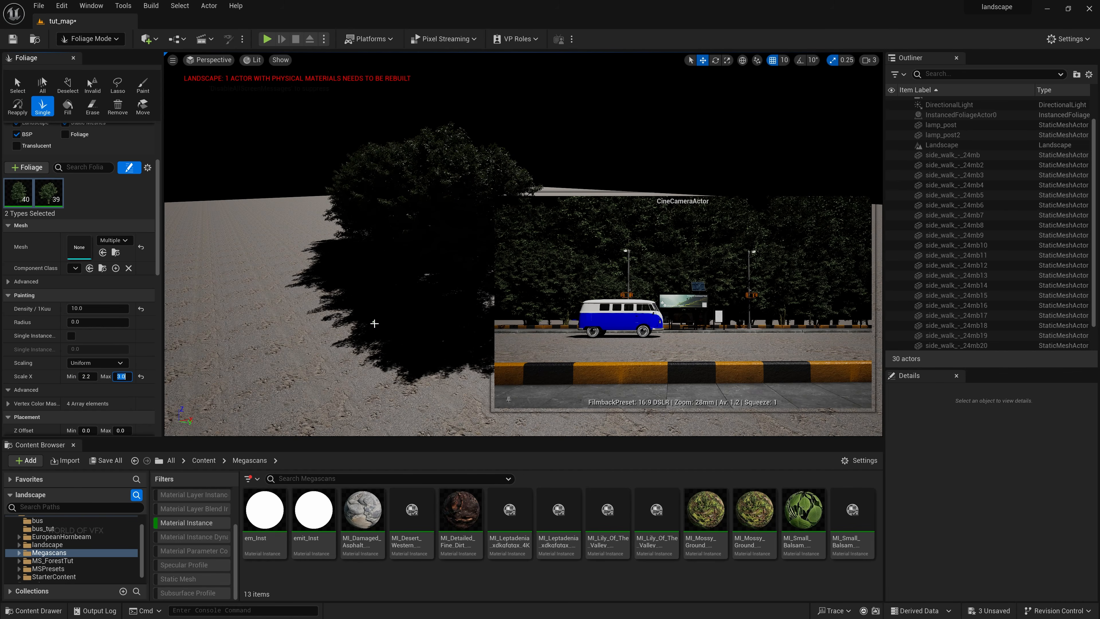
{"action": "left_click", "coordinate": [372, 313]}
{"action": "left_click", "coordinate": [253, 244]}
{"action": "mouse_move", "coordinate": [253, 243]}
{"action": "right_mouse_down"}
{"action": "mouse_move", "coordinate": [390, 269]}
{"action": "mouse_move", "coordinate": [255, 256]}
{"action": "mouse_move", "coordinate": [260, 264]}
{"action": "right_mouse_up"}
{"action": "left_click", "coordinate": [253, 244]}
{"action": "left_click", "coordinate": [260, 264]}
{"action": "left_click", "coordinate": [260, 264]}
{"action": "left_click", "coordinate": [333, 271]}
{"action": "left_click", "coordinate": [407, 277]}
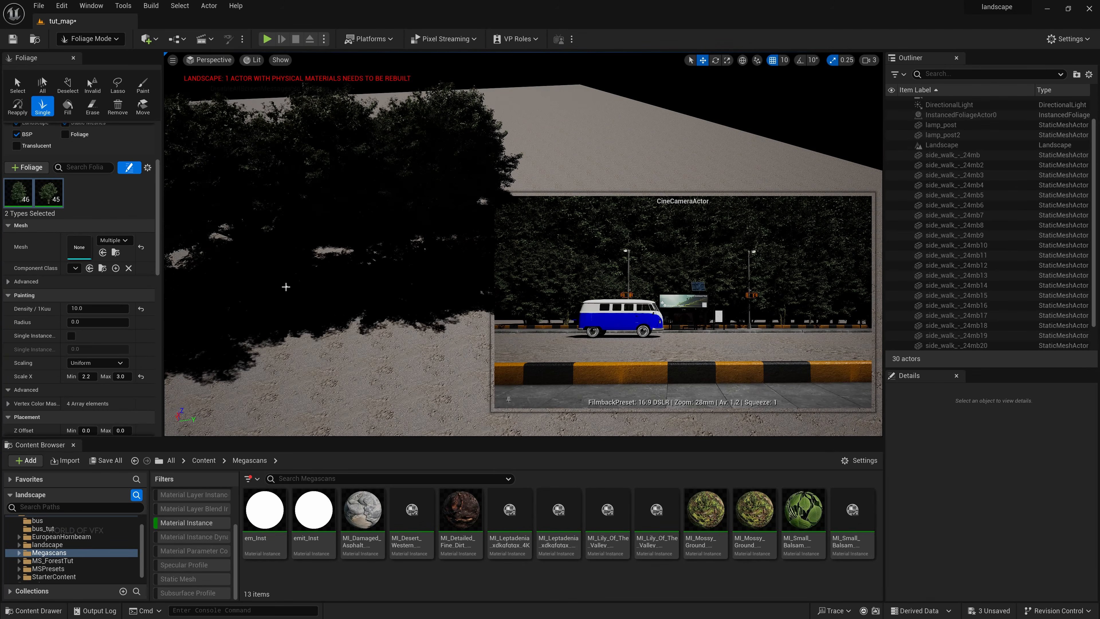
Step: Place additional rows of tall hornbeams farther back to deepen the forest behind the bus station
{"action": "left_click", "coordinate": [285, 286]}
{"action": "left_click", "coordinate": [376, 290]}
{"action": "left_click", "coordinate": [454, 292]}
{"action": "left_click", "coordinate": [353, 308]}
{"action": "left_click", "coordinate": [253, 324]}
{"action": "left_click", "coordinate": [356, 290]}
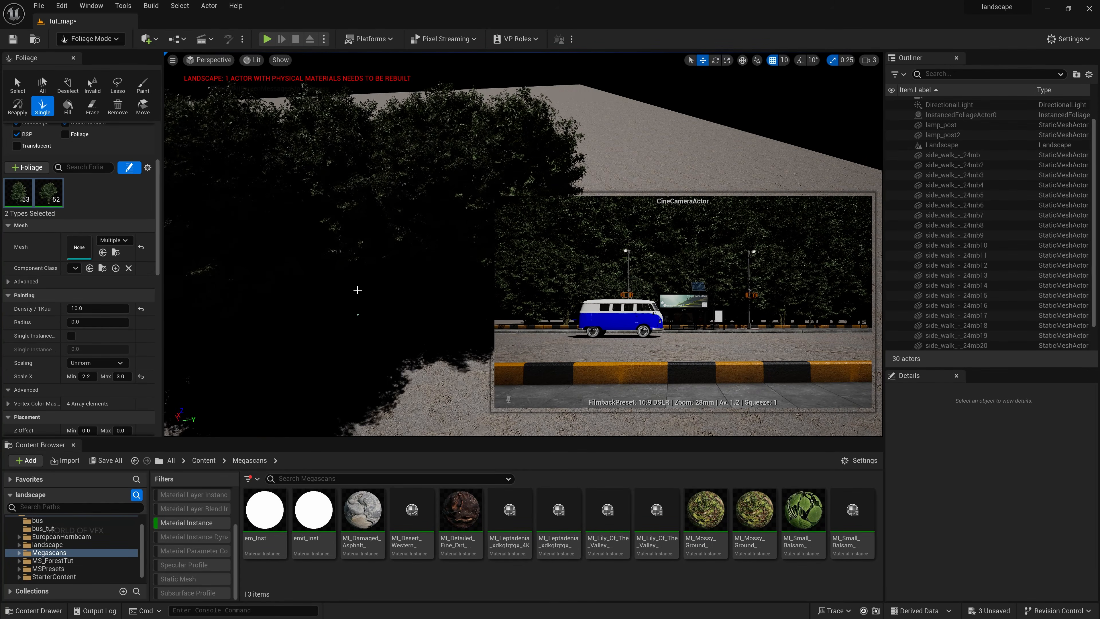
{"action": "mouse_move", "coordinate": [356, 290]}
{"action": "right_mouse_down"}
{"action": "mouse_move", "coordinate": [349, 329]}
{"action": "mouse_move", "coordinate": [347, 299]}
{"action": "right_mouse_up"}
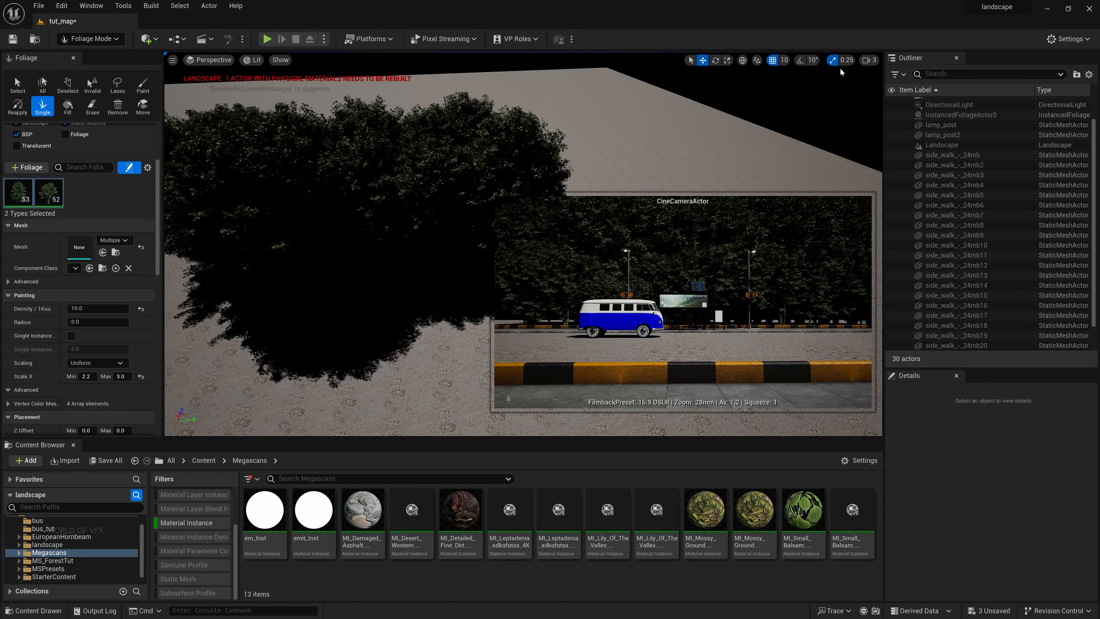
Step: Raise the camera speed to 8 and place tall hornbeams on the open ground past the end of the two sidewalks
{"action": "left_click", "coordinate": [871, 61]}
{"action": "right_click_drag", "start_coordinate": [433, 196], "coordinate": [243, 192]}
{"action": "key", "text": "d"}
{"action": "right_click_drag", "start_coordinate": [600, 155], "coordinate": [574, 155]}
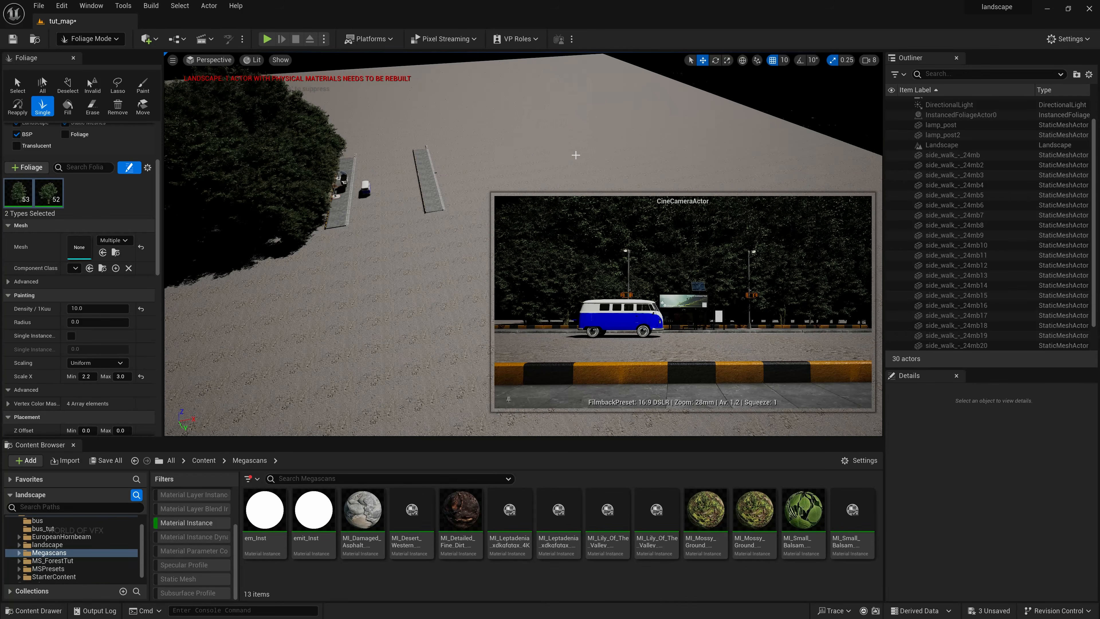
{"action": "left_click", "coordinate": [348, 262]}
{"action": "left_click", "coordinate": [423, 268]}
{"action": "left_click", "coordinate": [448, 267]}
{"action": "left_click", "coordinate": [427, 282]}
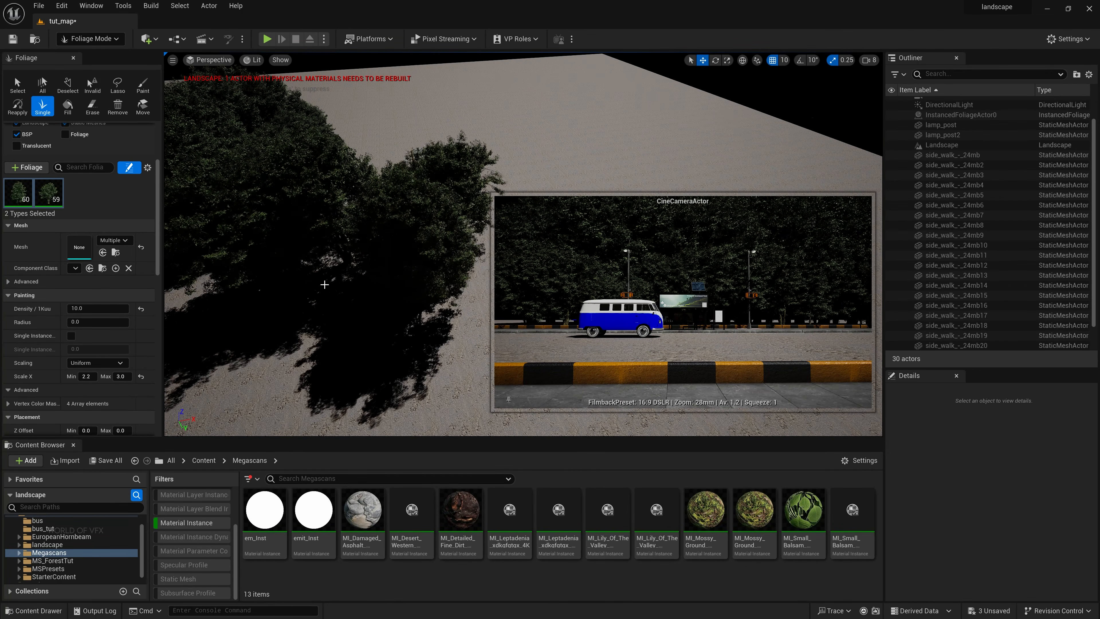
{"action": "left_click", "coordinate": [216, 306]}
{"action": "left_click", "coordinate": [309, 325]}
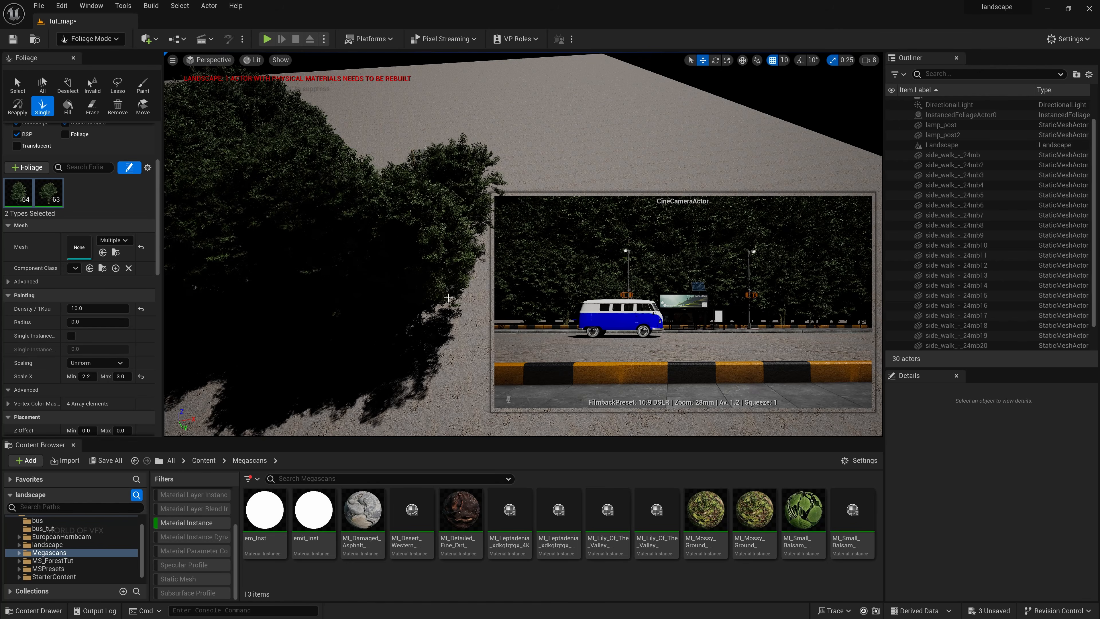
Step: Place tall hornbeams behind the front sidewalk, on the side of the road opposite the bus station
{"action": "right_click_drag", "start_coordinate": [309, 326], "coordinate": [309, 248]}
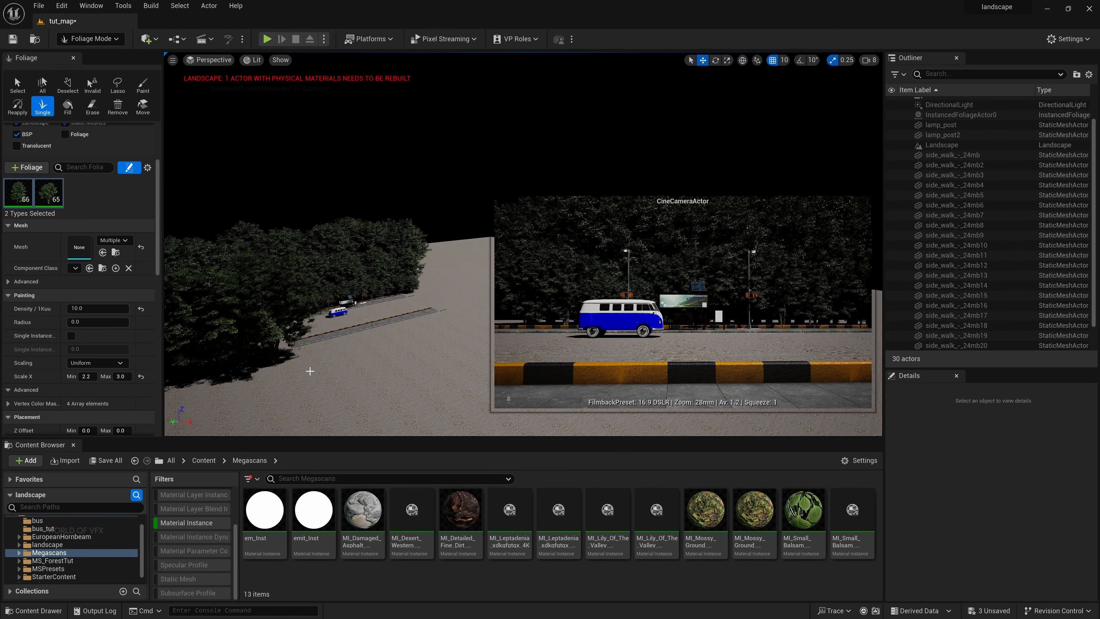
{"action": "left_click", "coordinate": [366, 374]}
{"action": "left_click", "coordinate": [478, 324]}
{"action": "left_click", "coordinate": [440, 342]}
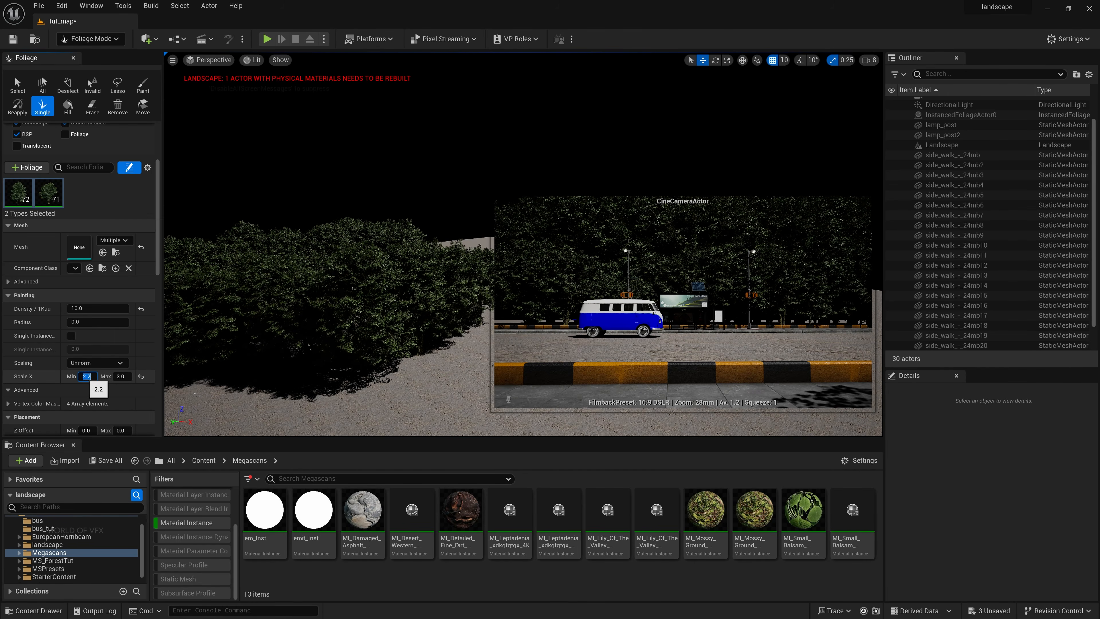
Step: Set both foliage types' Scale X min to 0.5 and place mixed-size hornbeams around the front sidewalk and the road's open end
{"action": "key", "text": "BackSpace"}
{"action": "key", "text": "Return"}
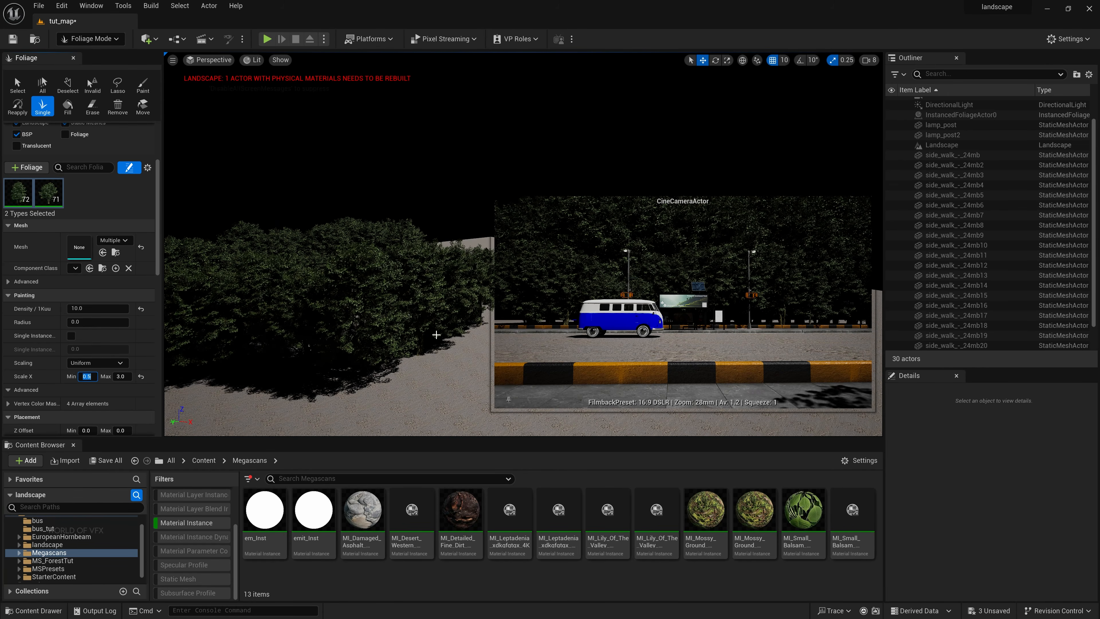
{"action": "left_click", "coordinate": [404, 373]}
{"action": "left_click", "coordinate": [431, 368]}
{"action": "right_click_drag", "start_coordinate": [466, 283], "coordinate": [435, 334]}
{"action": "left_click", "coordinate": [426, 310]}
{"action": "left_click", "coordinate": [444, 281]}
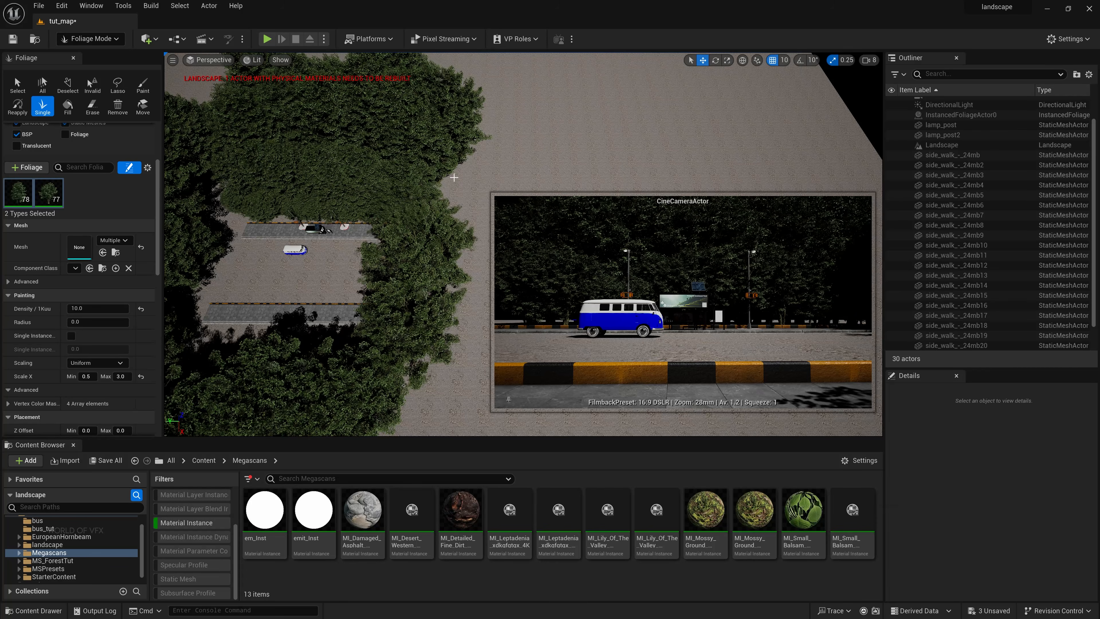
Step: Place more mixed-size hornbeams at the road's open end, along the front sidewalk and beside the bus station sidewalk's end
{"action": "left_click", "coordinate": [470, 226]}
{"action": "left_click", "coordinate": [478, 247]}
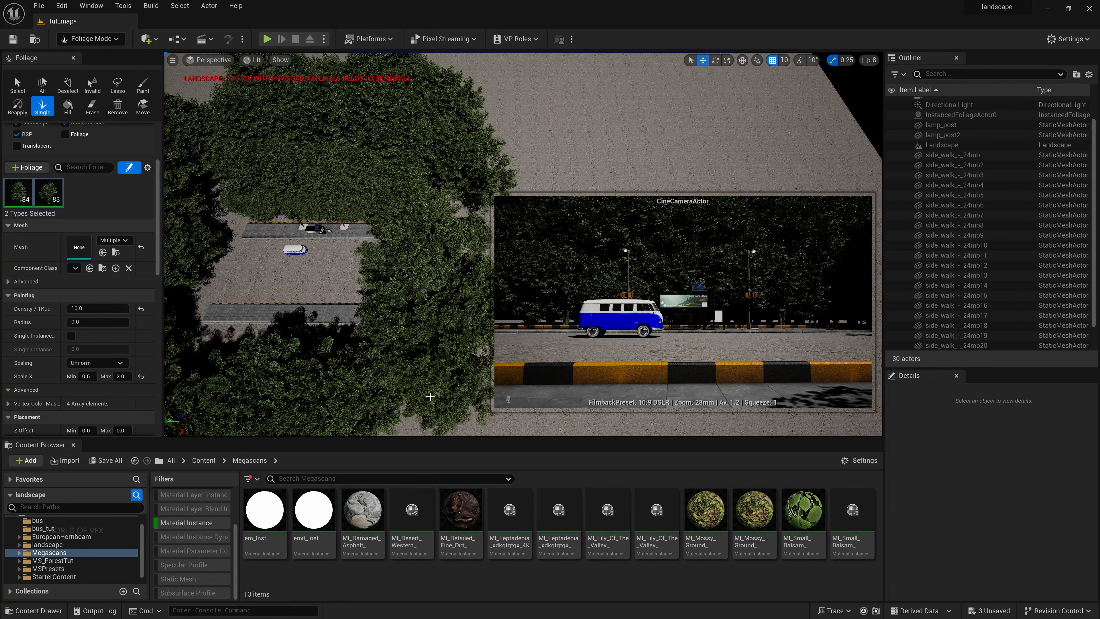
{"action": "left_click", "coordinate": [212, 339]}
{"action": "left_click", "coordinate": [243, 334]}
{"action": "left_click", "coordinate": [304, 335]}
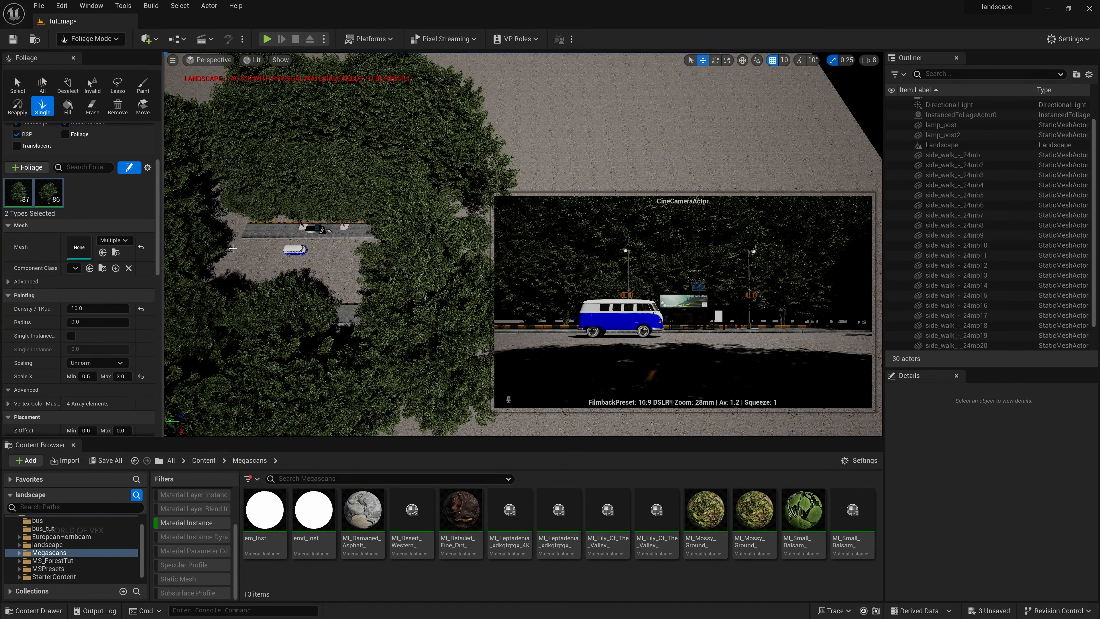
{"action": "left_click", "coordinate": [233, 222]}
Step: Switch to Selection Mode and rotate the directional light to shift the tree shadows across the road
{"action": "right_click_drag", "start_coordinate": [329, 245], "coordinate": [324, 182]}
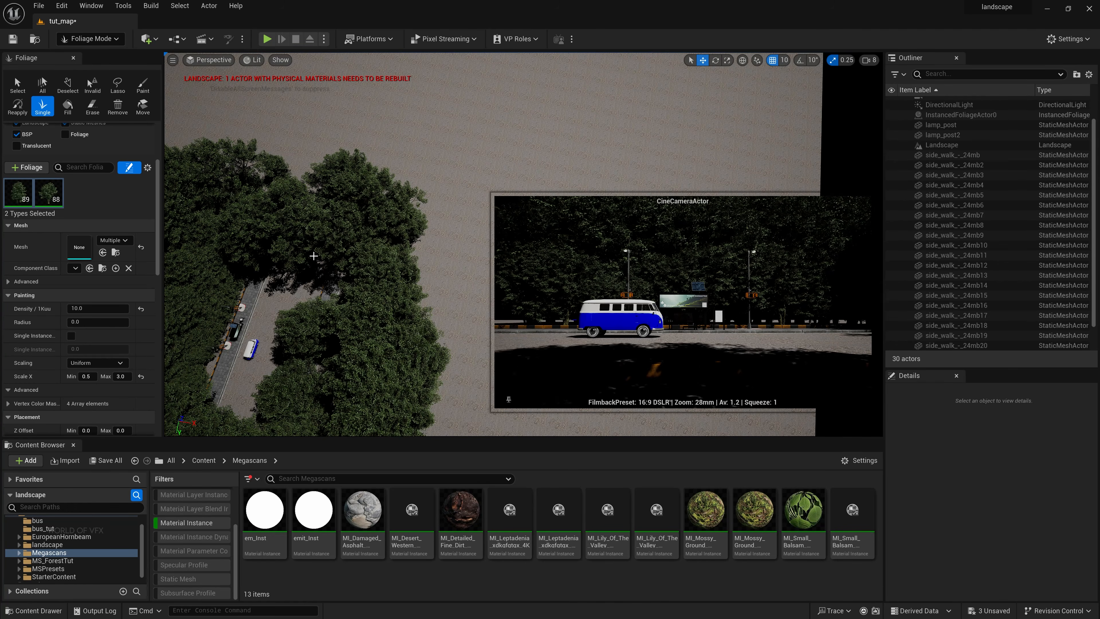
{"action": "scroll", "coordinate": [313, 256], "scroll_direction": "up", "scroll_amount": 5}
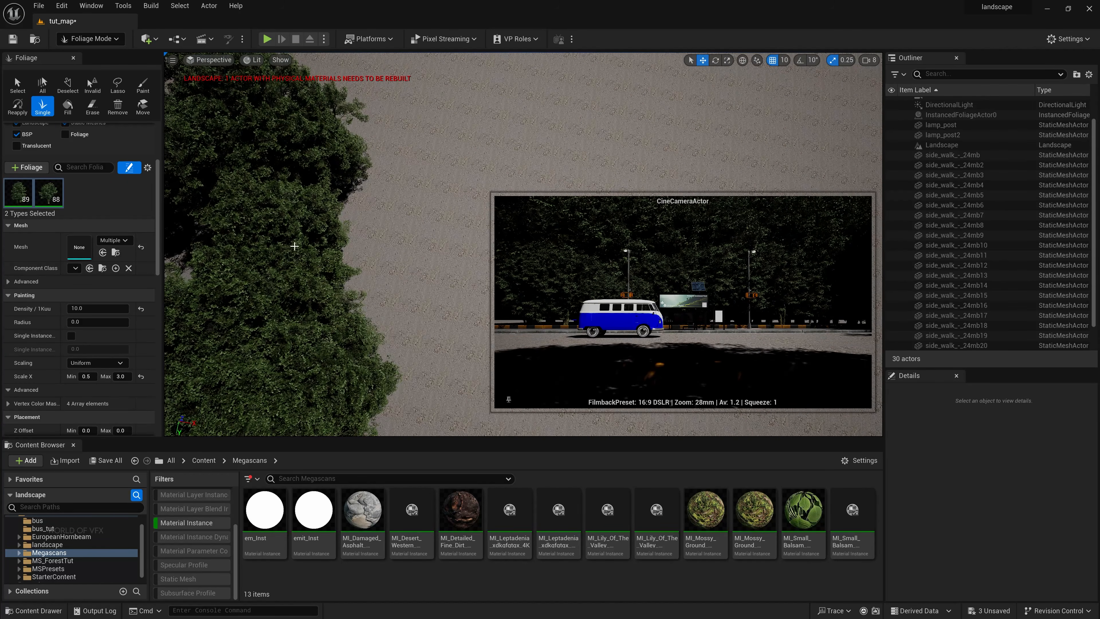
{"action": "left_click", "coordinate": [90, 38]}
{"action": "left_click", "coordinate": [82, 51]}
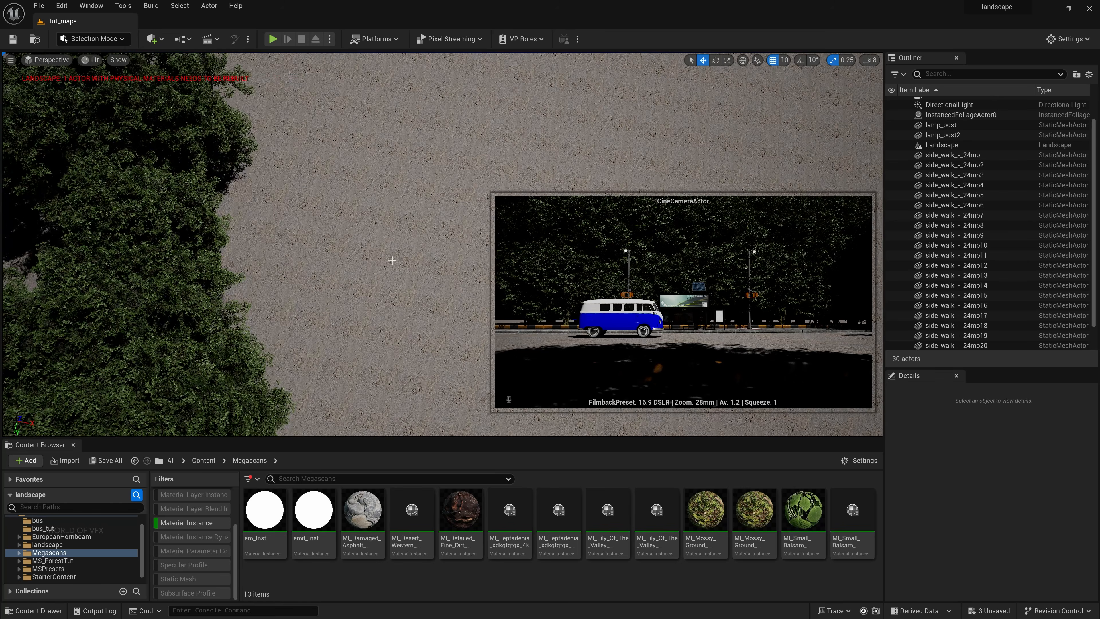
{"action": "right_click_drag", "start_coordinate": [348, 284], "coordinate": [275, 228]}
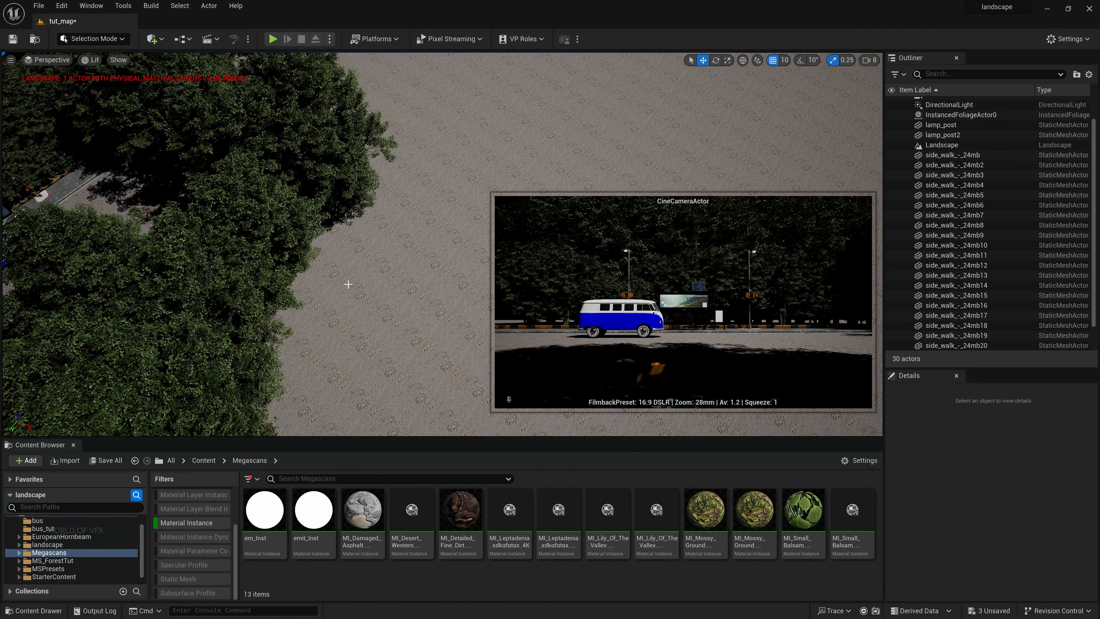
{"action": "key", "text": "ctrl+l"}
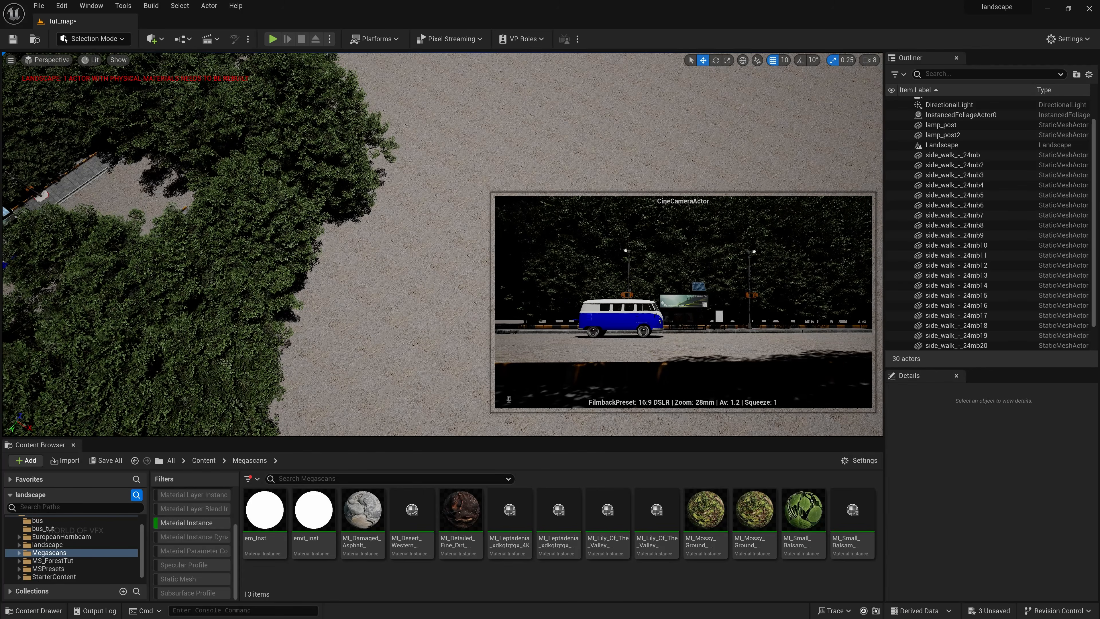
{"action": "middle_click_drag", "start_coordinate": [442, 242], "coordinate": [216, 218]}
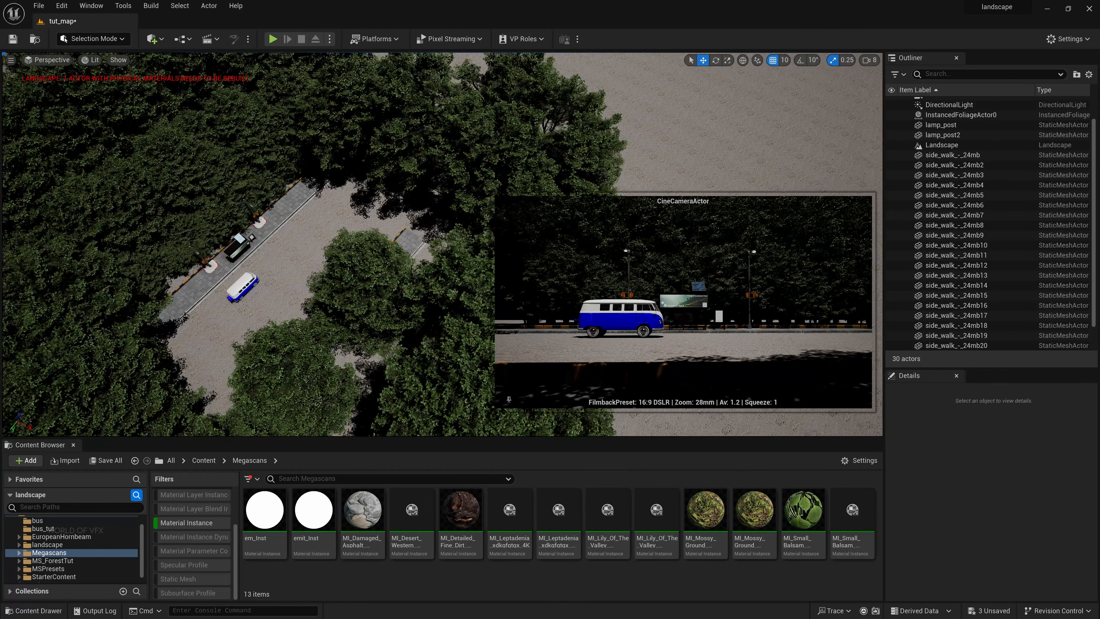
Step: Select the DirectionalLight, hide and show it again, and examine its effect on the bus station area and its light settings
{"action": "right_click_drag", "start_coordinate": [217, 219], "coordinate": [264, 138]}
{"action": "key", "text": "w"}
{"action": "key", "text": "a"}
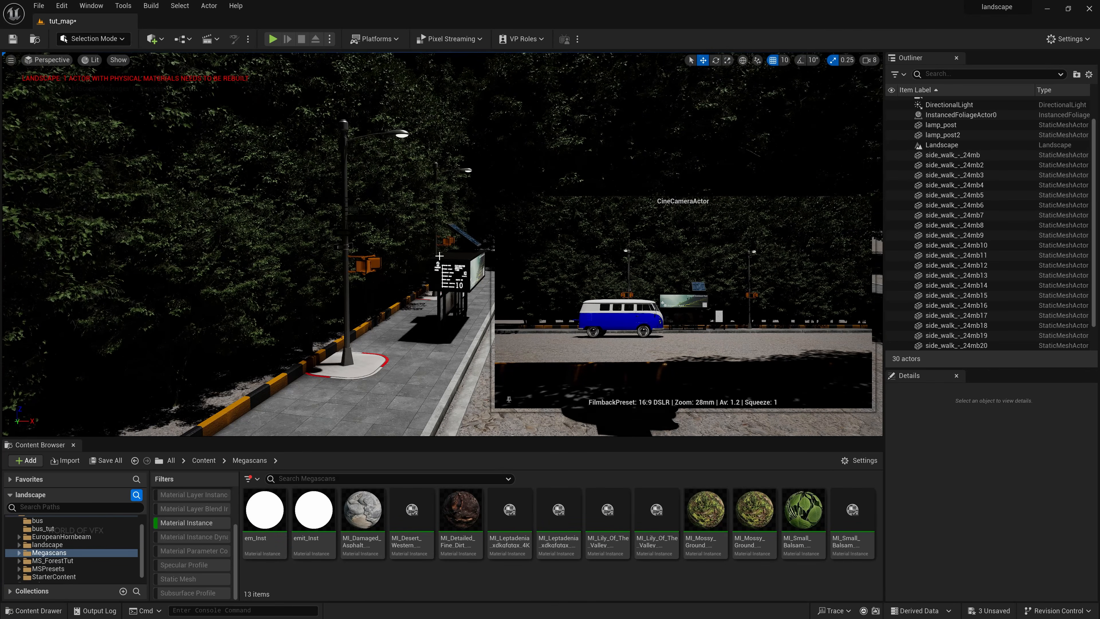
{"action": "scroll", "coordinate": [990, 157], "scroll_direction": "up", "scroll_amount": 2}
{"action": "left_click", "coordinate": [936, 132]}
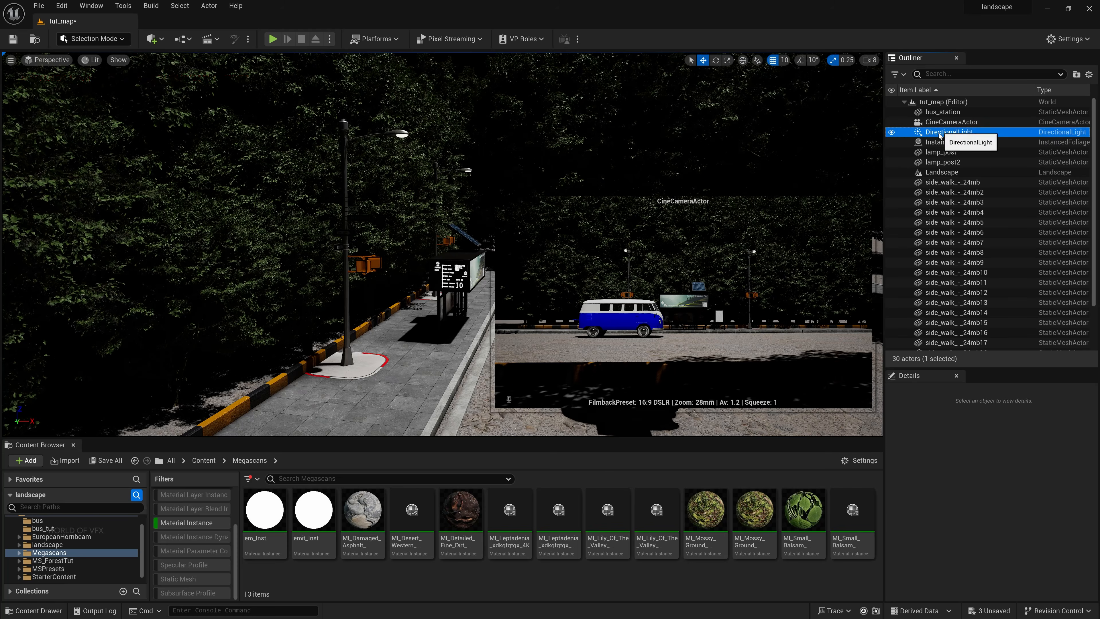
{"action": "left_click", "coordinate": [892, 132]}
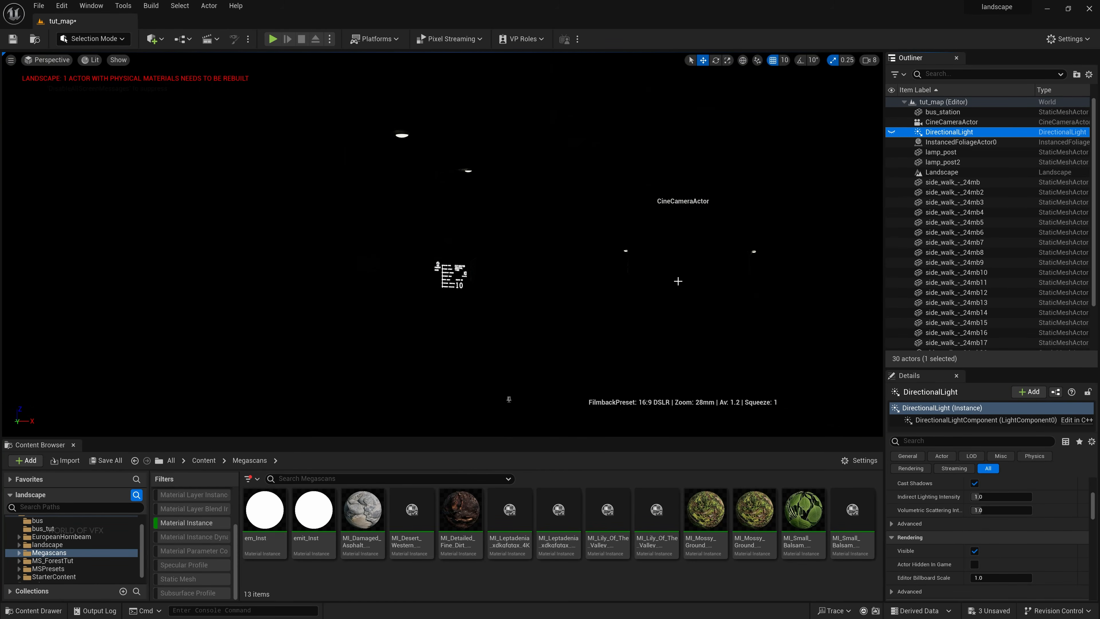
{"action": "left_click", "coordinate": [892, 132]}
{"action": "scroll", "coordinate": [944, 512], "scroll_direction": "up", "scroll_amount": 5}
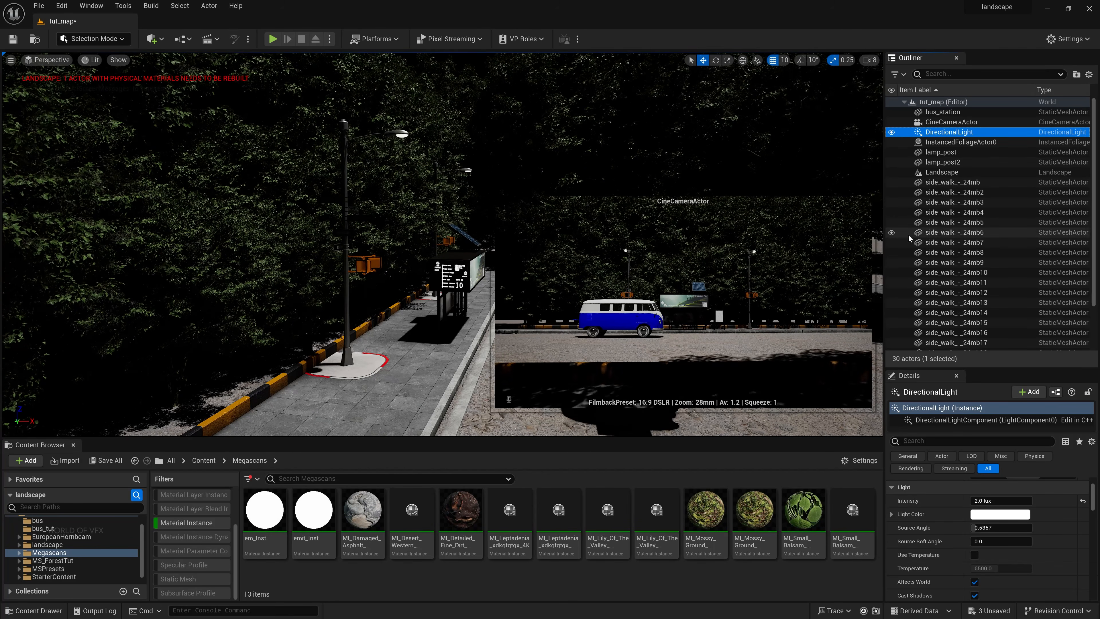
{"action": "mouse_move", "coordinate": [360, 321]}
{"action": "middle_mouse_down"}
{"action": "mouse_move", "coordinate": [330, 313]}
{"action": "mouse_move", "coordinate": [360, 321]}
{"action": "middle_mouse_up"}
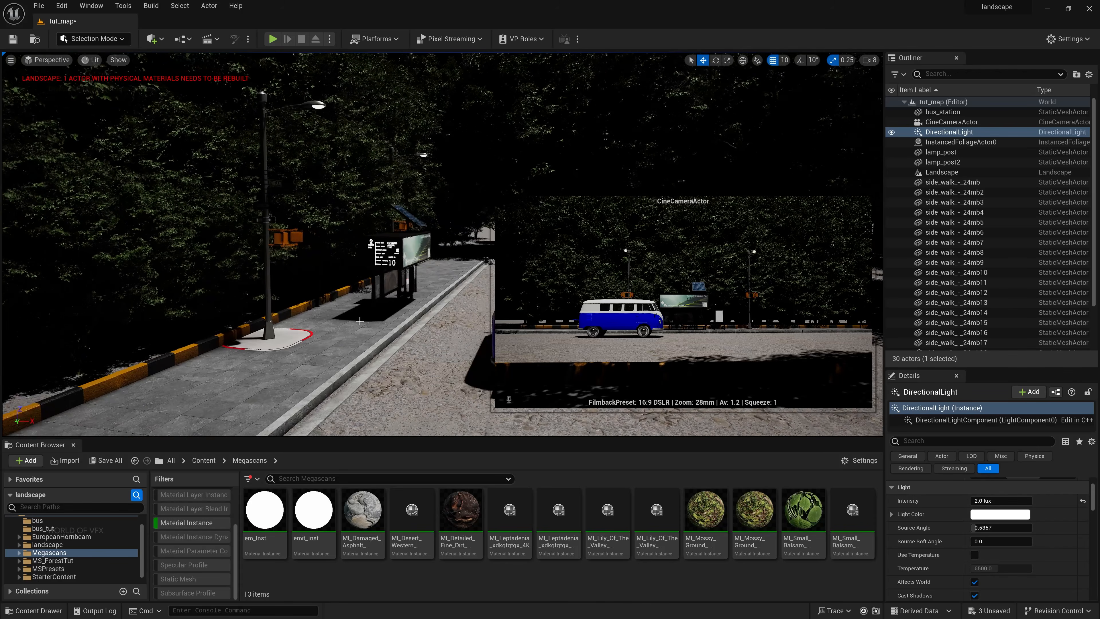
Step: Add a spot light and position it just beneath the lamp head of the lamp post beside the bus station
{"action": "left_click", "coordinate": [152, 38]}
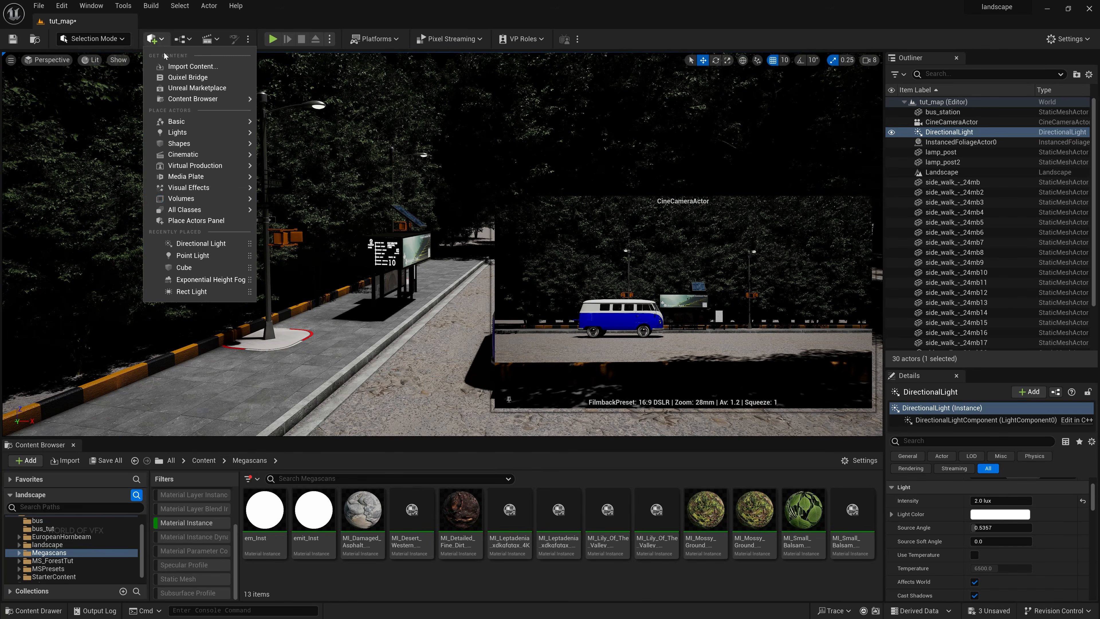
{"action": "mouse_move", "coordinate": [202, 148]}
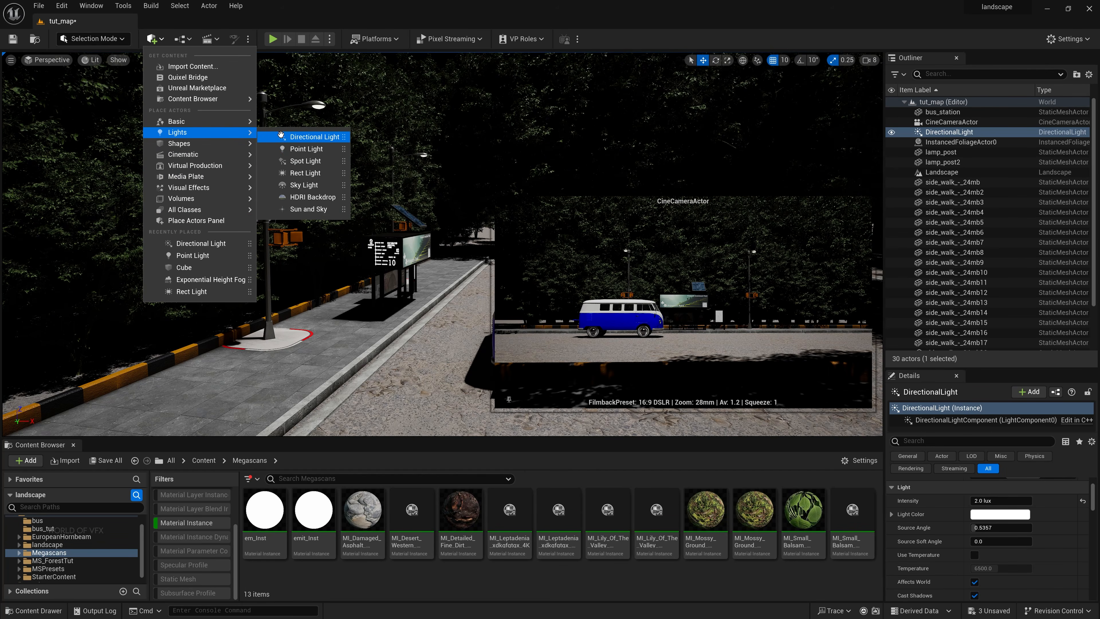
{"action": "left_click", "coordinate": [305, 160]}
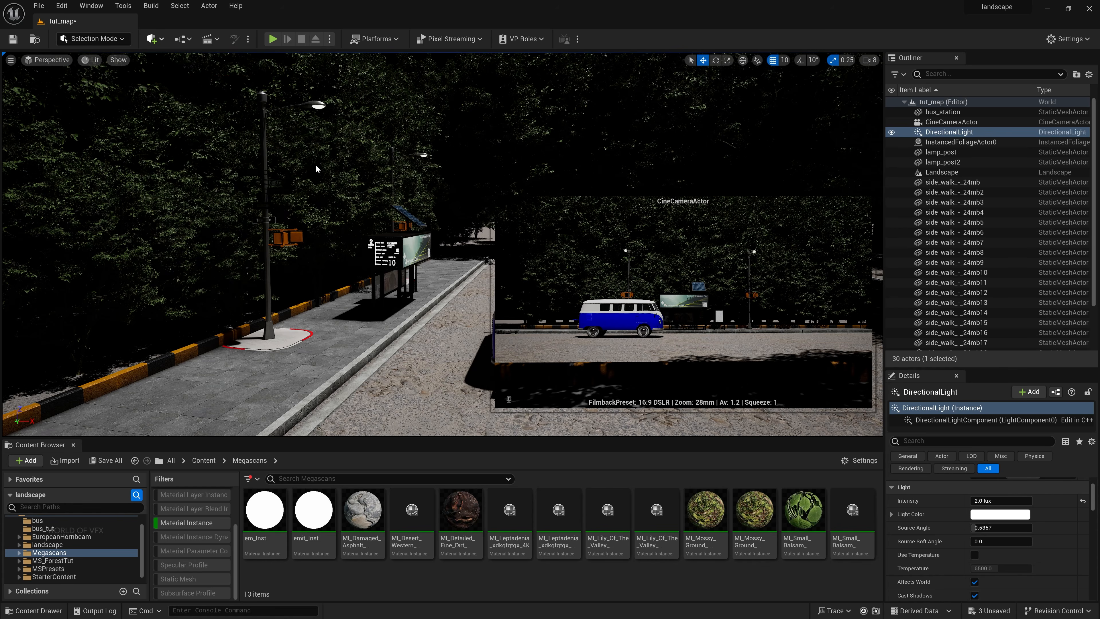
{"action": "mouse_move", "coordinate": [459, 243]}
{"action": "right_mouse_down"}
{"action": "mouse_move", "coordinate": [369, 240]}
{"action": "mouse_move", "coordinate": [451, 234]}
{"action": "right_mouse_up"}
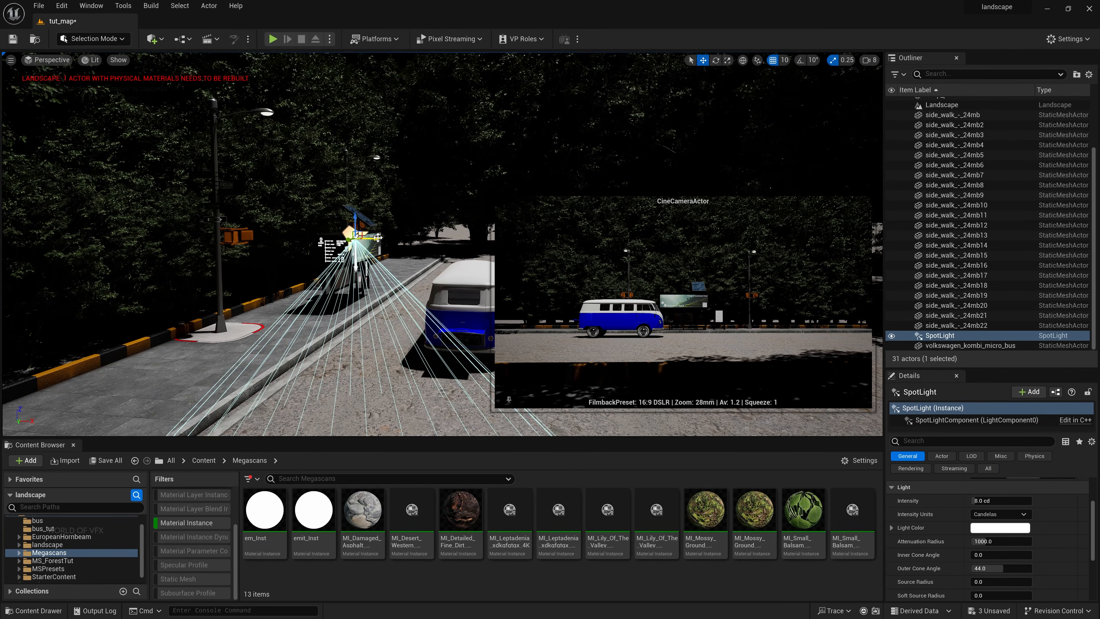
{"action": "left_click_drag", "start_coordinate": [378, 237], "coordinate": [241, 85]}
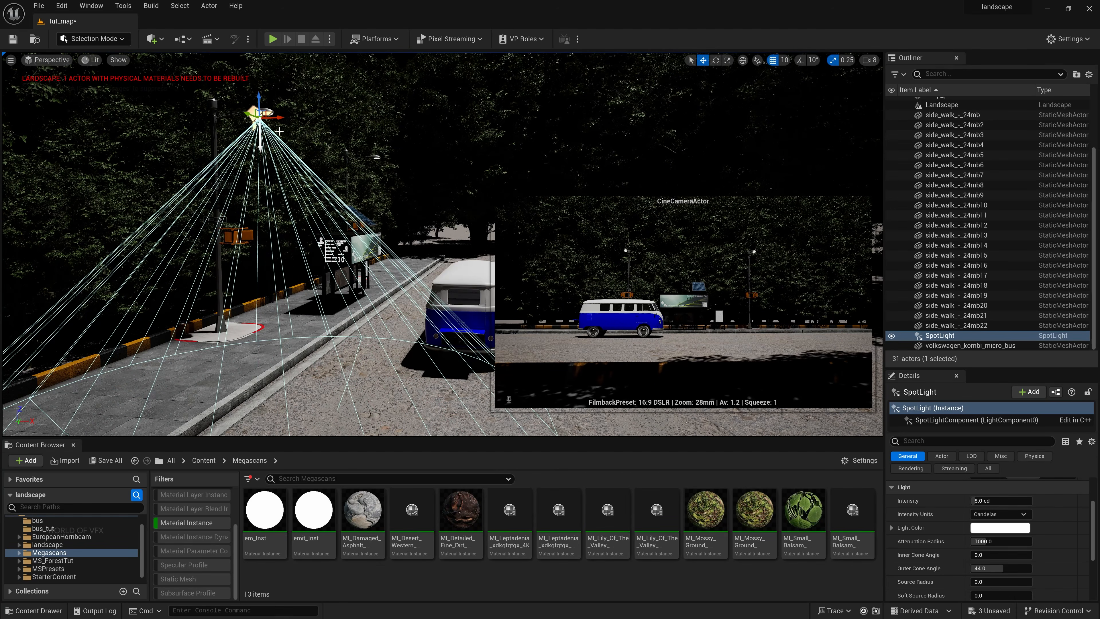
{"action": "right_click_drag", "start_coordinate": [280, 131], "coordinate": [349, 242]}
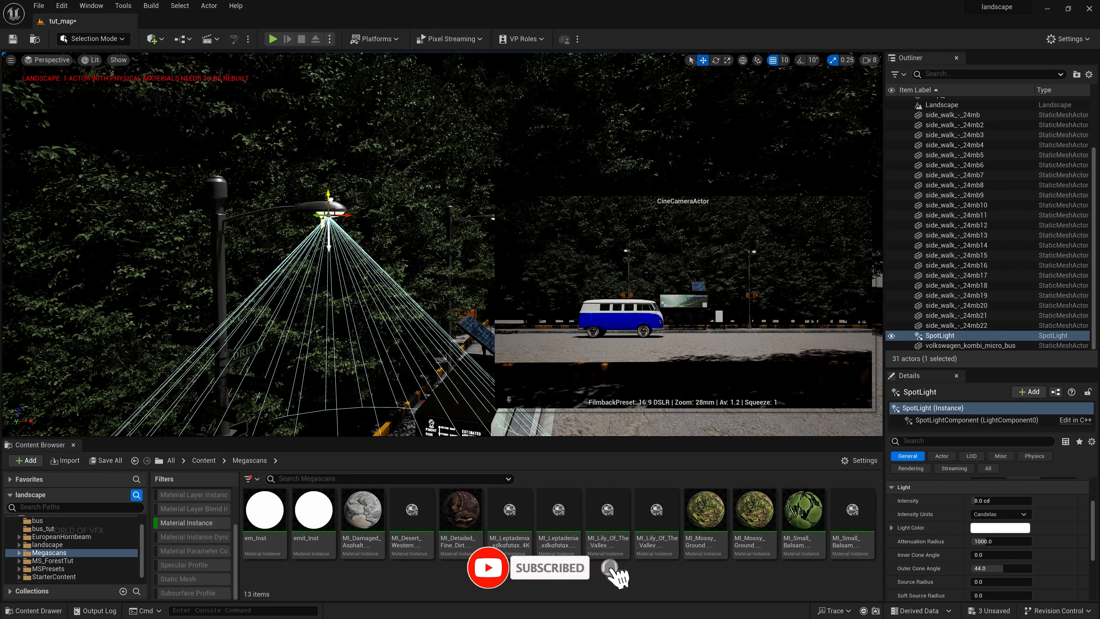
{"action": "left_click_drag", "start_coordinate": [332, 199], "coordinate": [336, 208]}
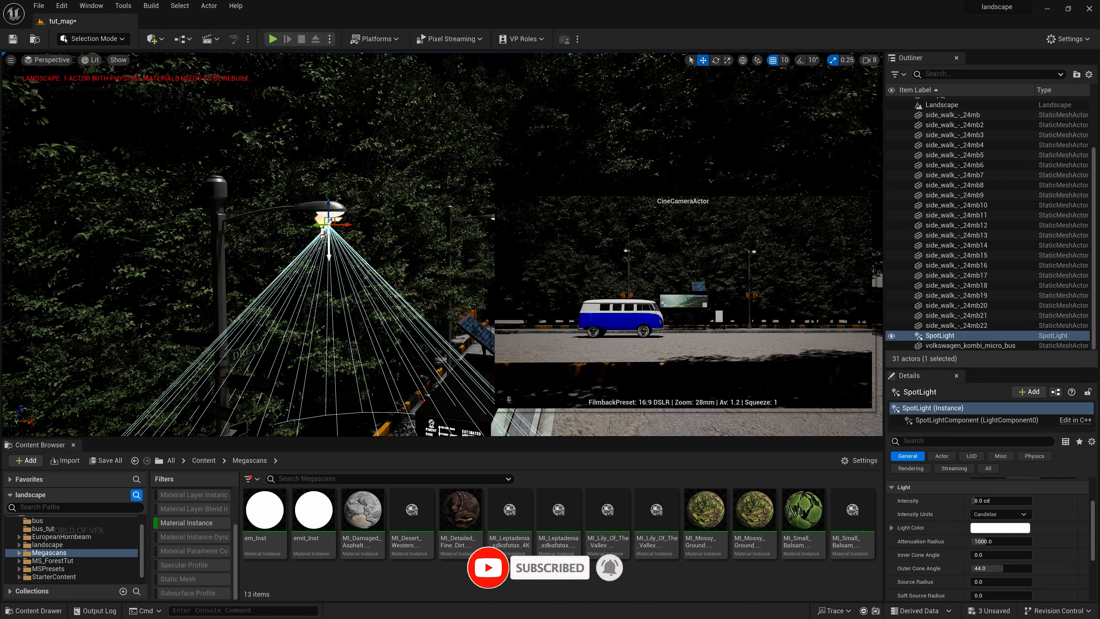
Step: Hide the DirectionalLight so that it no longer lights the scene
{"action": "right_click_drag", "start_coordinate": [324, 234], "coordinate": [324, 269]}
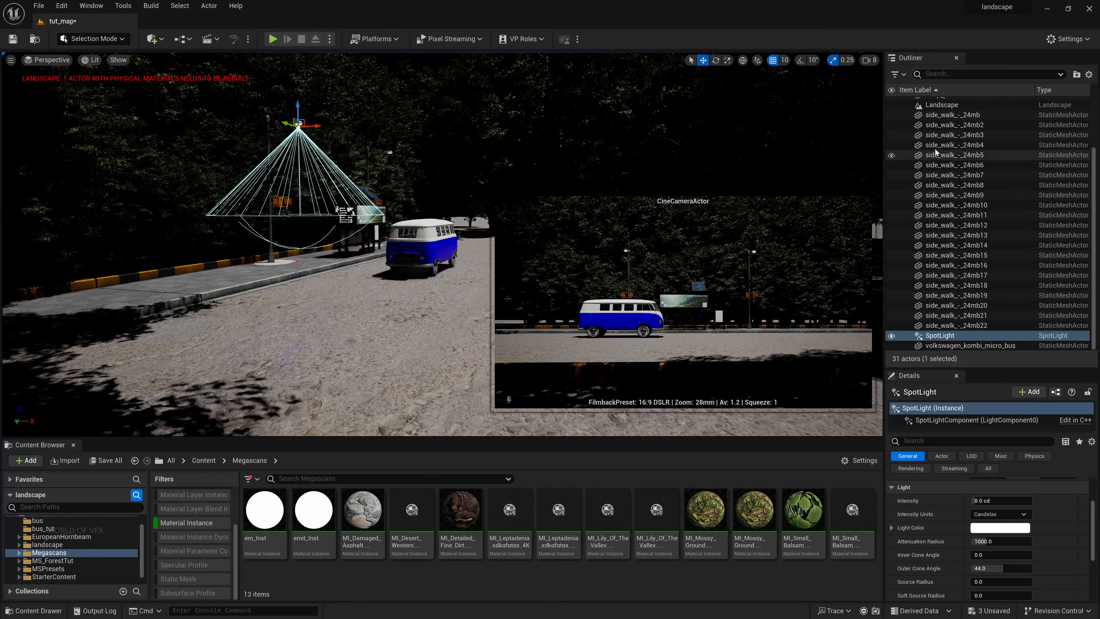
{"action": "scroll", "coordinate": [936, 152], "scroll_direction": "up", "scroll_amount": 3}
{"action": "left_click", "coordinate": [892, 132]}
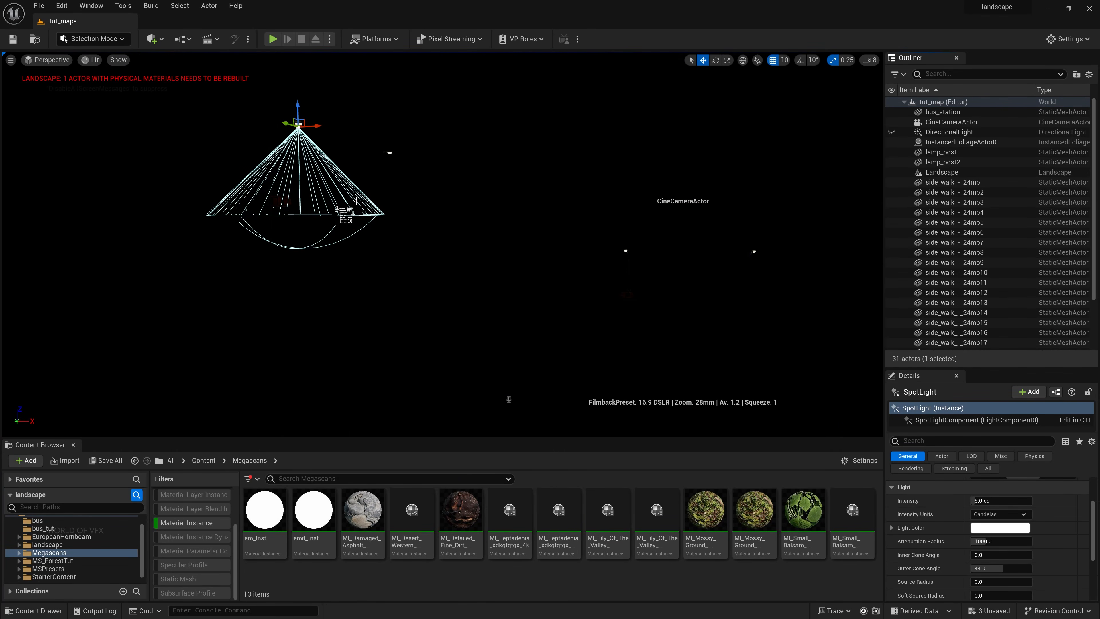
Step: Set the spot light's intensity to 10000 cd and switch its intensity units to Lumens
{"action": "left_click", "coordinate": [998, 505]}
{"action": "left_click", "coordinate": [998, 504]}
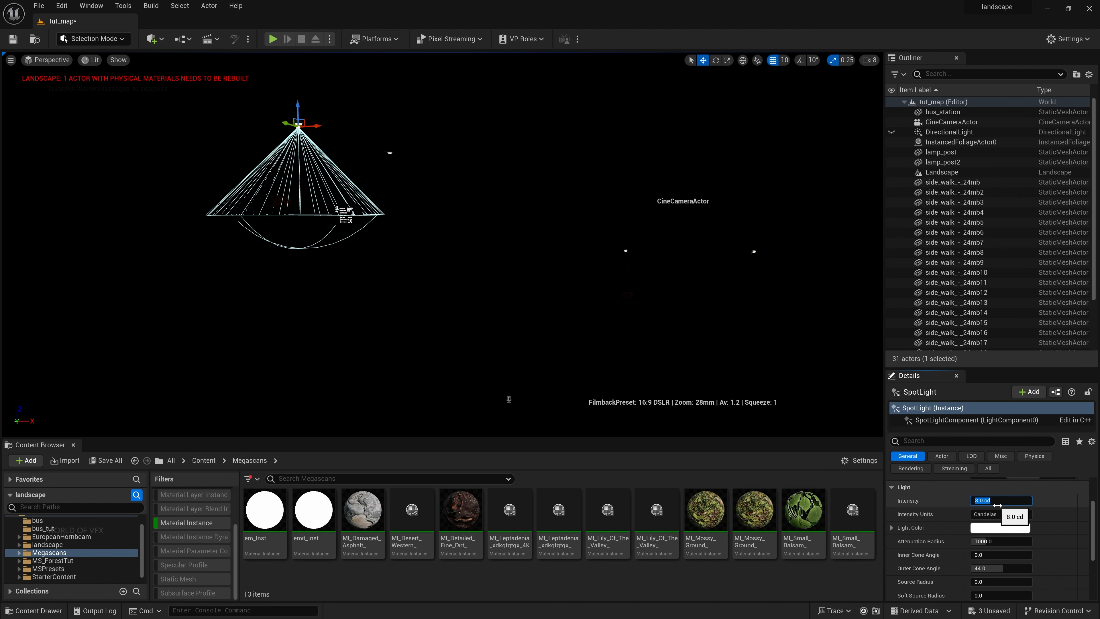
{"action": "key", "text": "Return"}
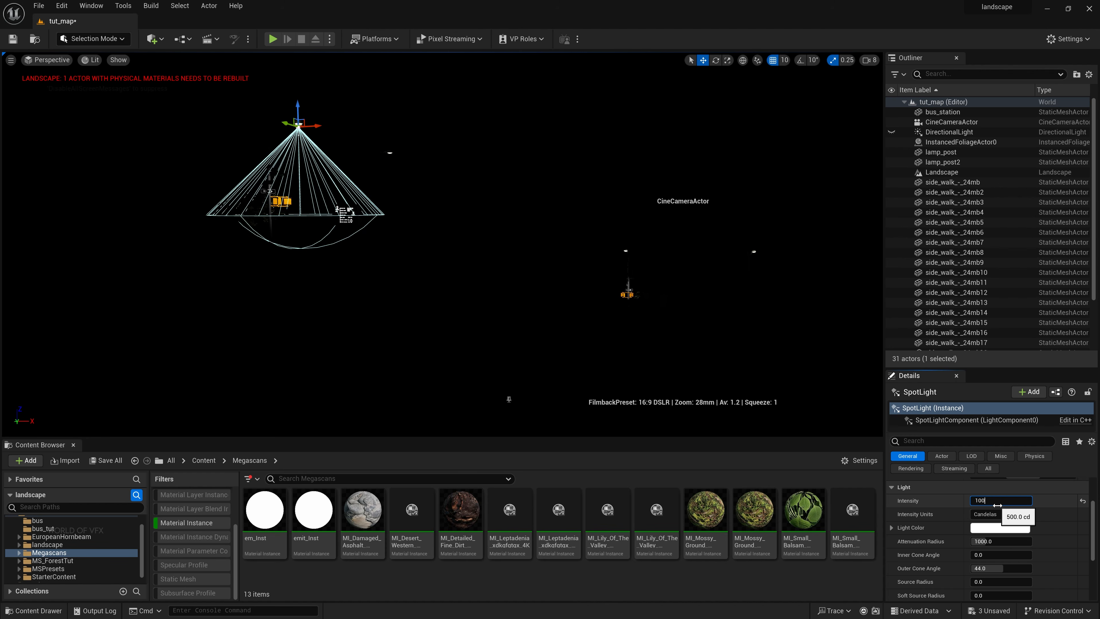
{"action": "type", "text": "10000"}
{"action": "key", "text": "Return"}
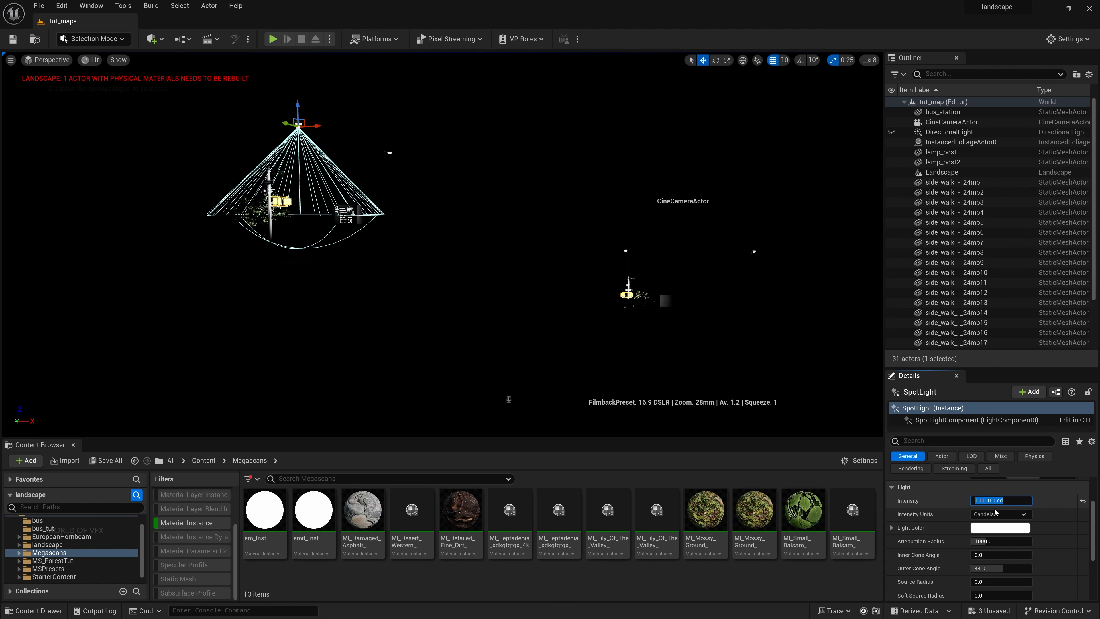
{"action": "left_click", "coordinate": [995, 512]}
{"action": "left_click", "coordinate": [991, 535]}
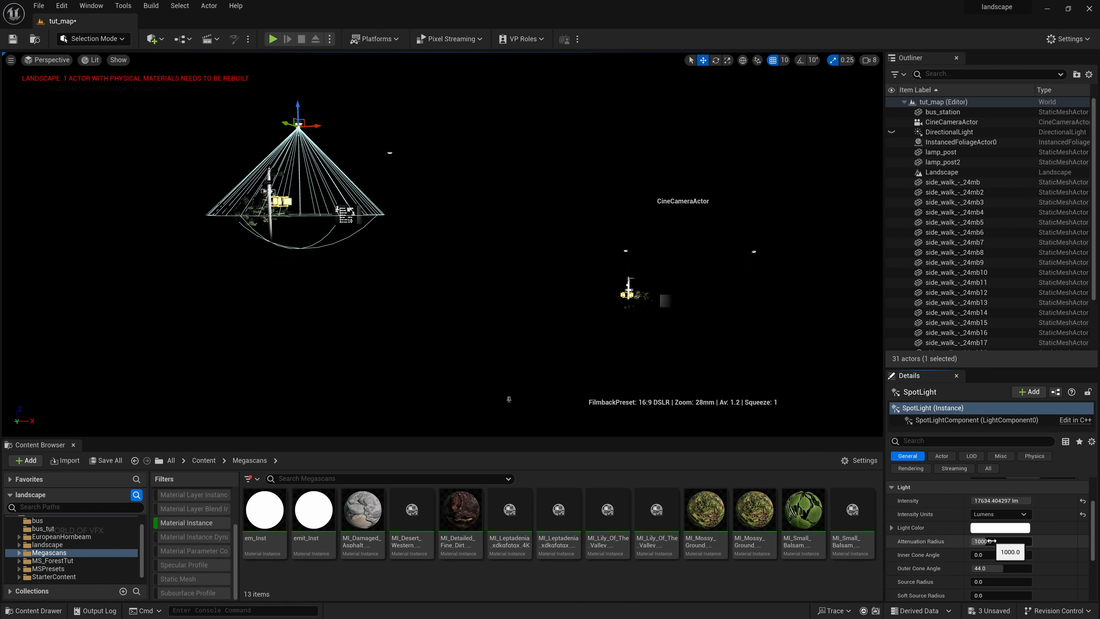
Step: Lower the viewport camera speed to 1
{"action": "right_click_drag", "start_coordinate": [311, 207], "coordinate": [260, 174]}
{"action": "key", "text": "w"}
{"action": "key", "text": "w"}
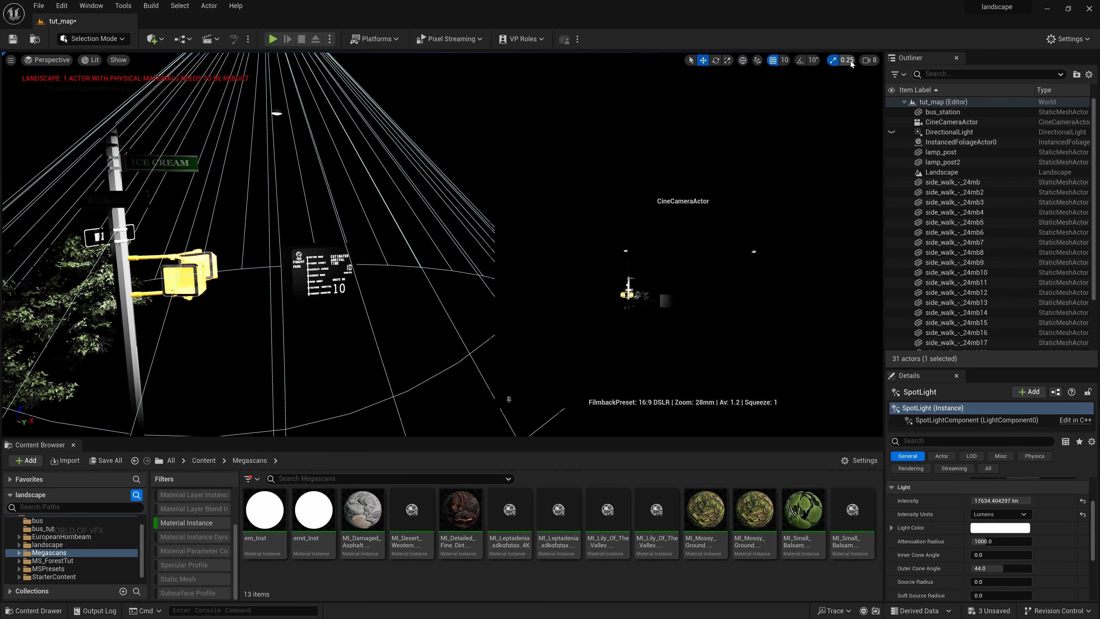
{"action": "left_click", "coordinate": [870, 60]}
{"action": "left_click_drag", "start_coordinate": [904, 82], "coordinate": [901, 84]}
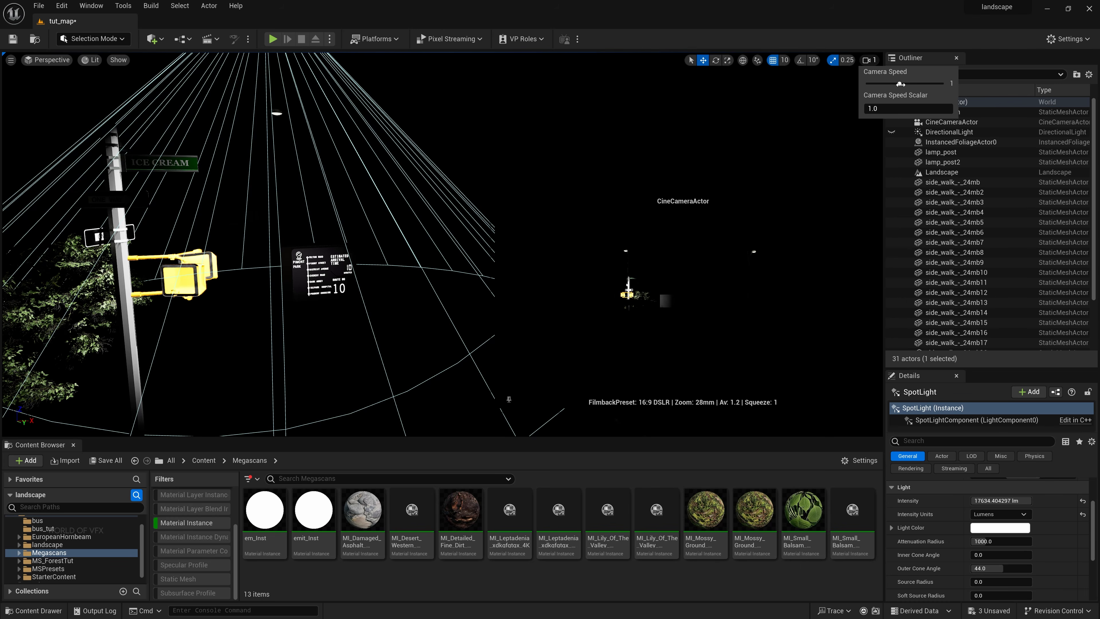
Step: Set the spot light's intensity to 50000 lm
{"action": "middle_click_drag", "start_coordinate": [450, 261], "coordinate": [394, 208]}
{"action": "key", "text": "s"}
{"action": "right_click_drag", "start_coordinate": [394, 208], "coordinate": [429, 230]}
{"action": "left_click", "coordinate": [1001, 501]}
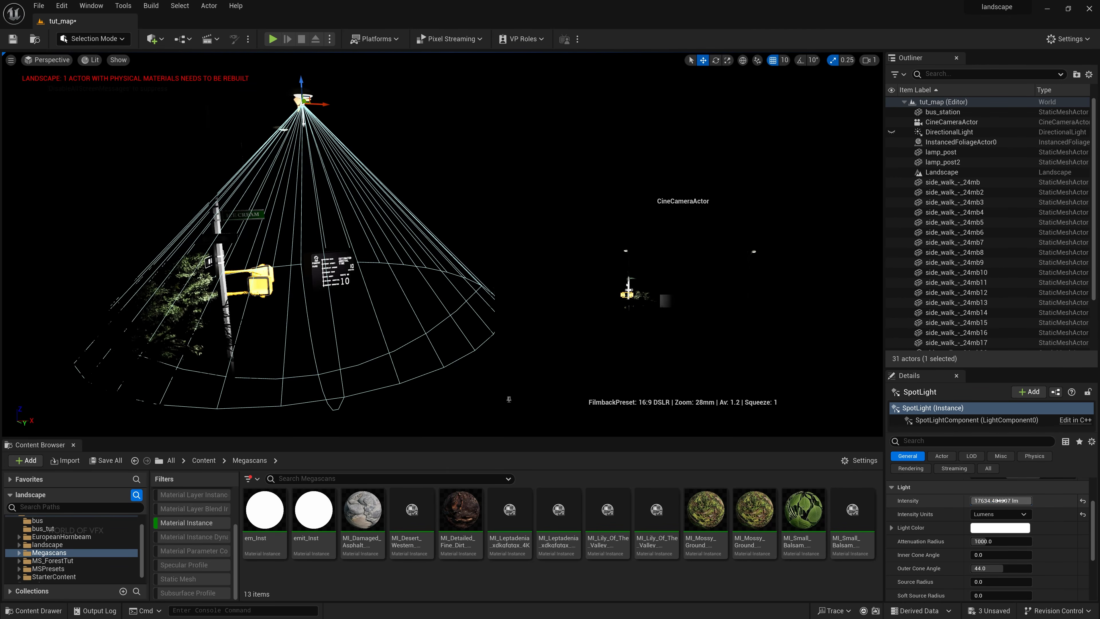
{"action": "type", "text": "50000"}
{"action": "key", "text": "Return"}
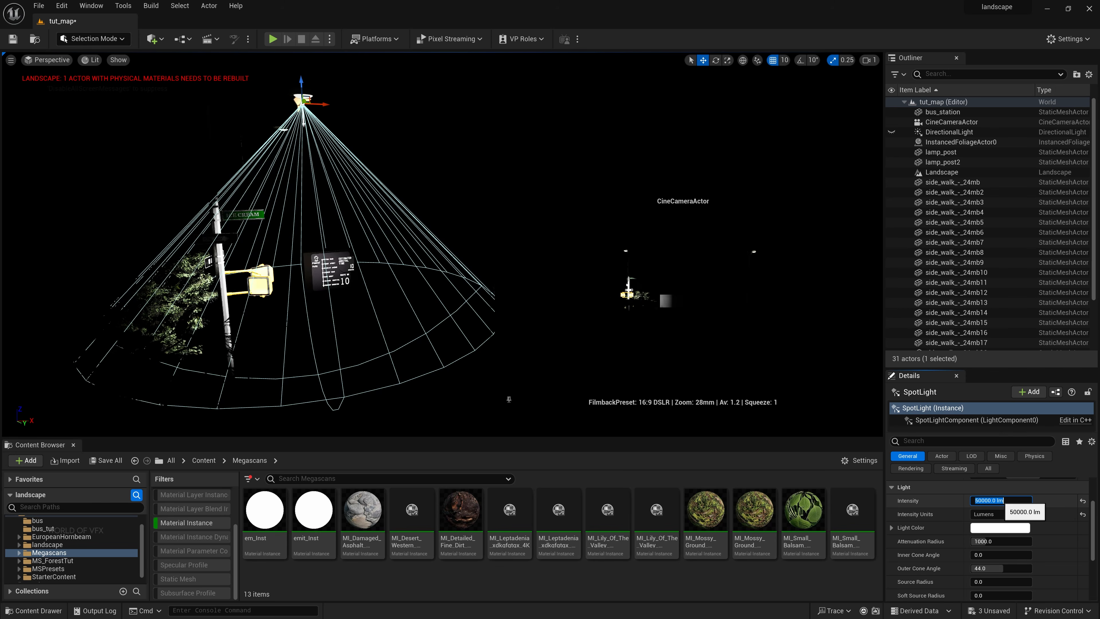
Step: Rotate the spot light so its cone tilts towards the lamp post and the trees behind it
{"action": "left_click", "coordinate": [331, 125]}
{"action": "key", "text": "ctrl+z"}
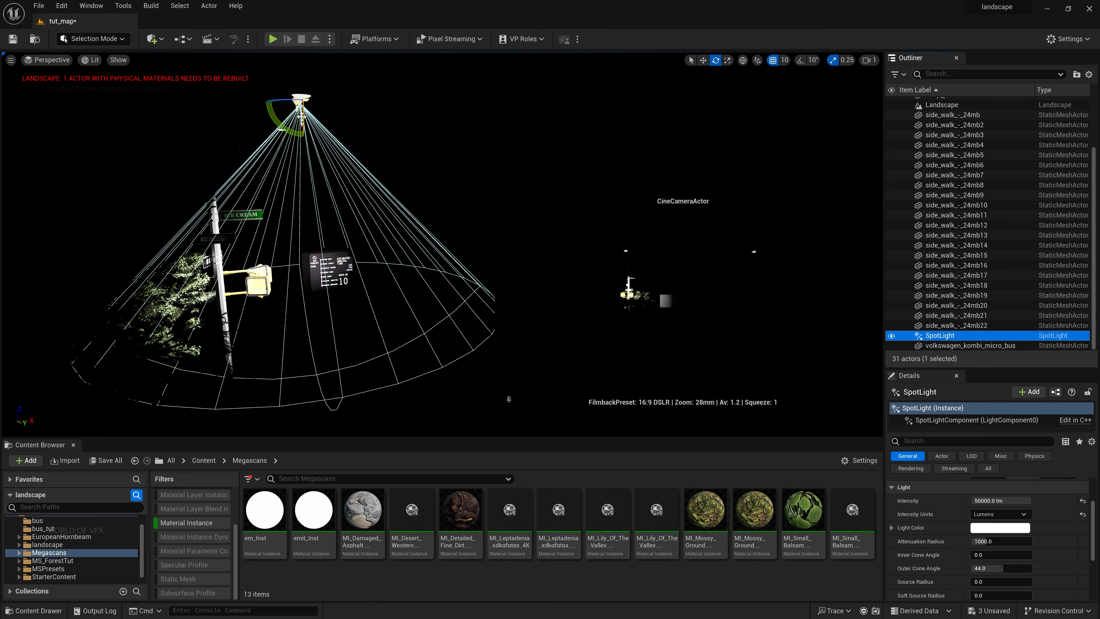
{"action": "mouse_move", "coordinate": [282, 127]}
{"action": "left_mouse_down"}
{"action": "mouse_move", "coordinate": [306, 107]}
{"action": "mouse_move", "coordinate": [334, 113]}
{"action": "mouse_move", "coordinate": [332, 126]}
{"action": "mouse_move", "coordinate": [283, 129]}
{"action": "left_mouse_up"}
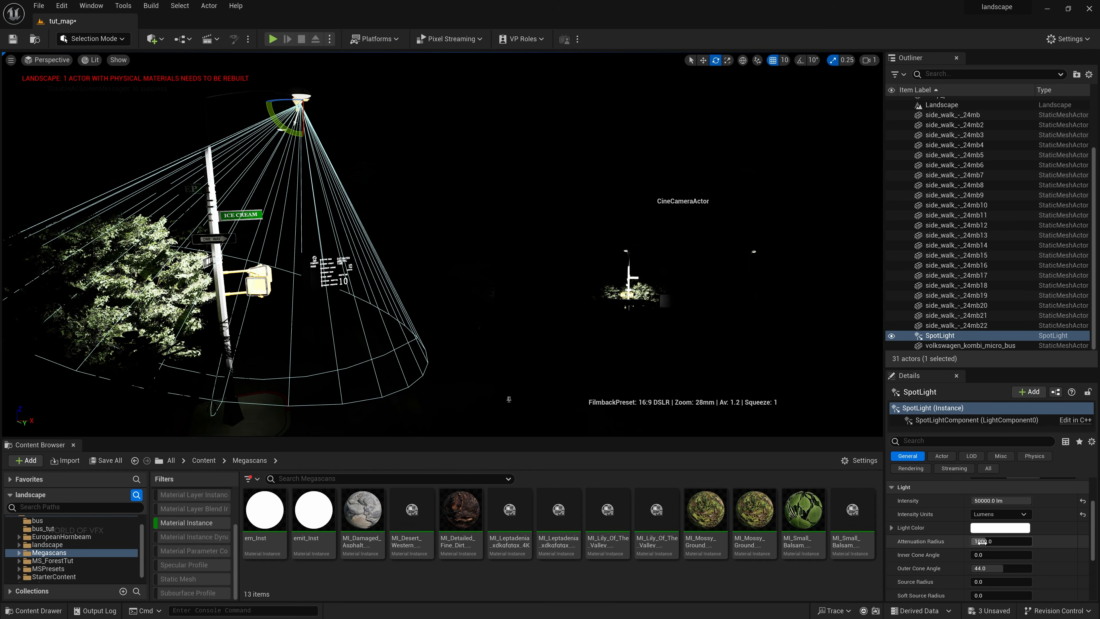
Step: Set the spot light's attenuation radius to about 1300 and its outer cone angle to about 73
{"action": "mouse_move", "coordinate": [988, 540]}
{"action": "left_mouse_down"}
{"action": "mouse_move", "coordinate": [1004, 541]}
{"action": "mouse_move", "coordinate": [991, 541]}
{"action": "left_mouse_up"}
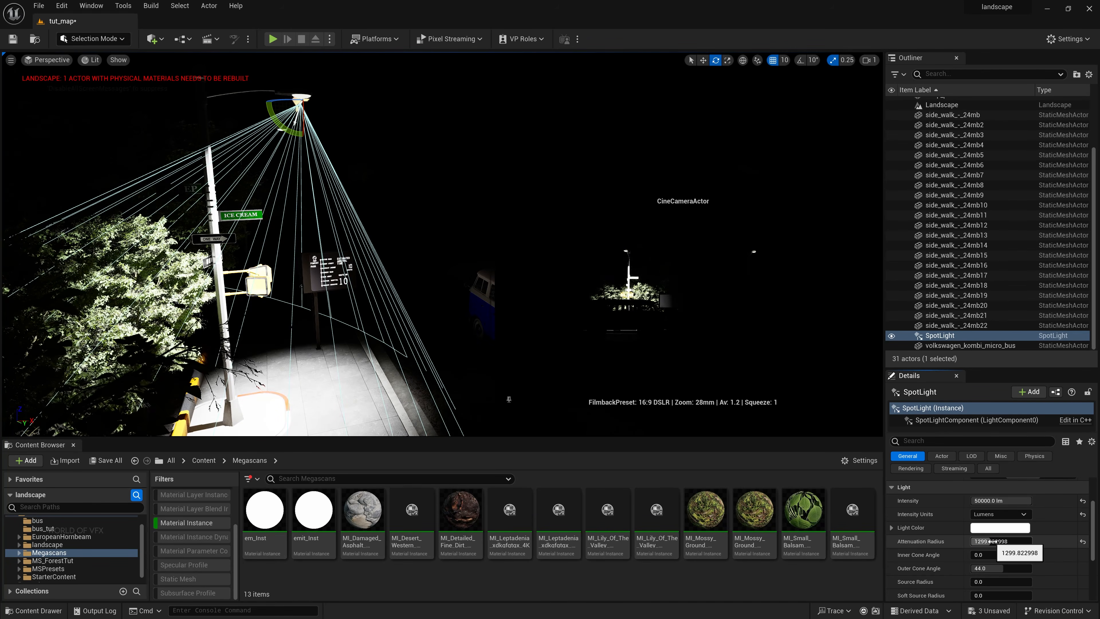
{"action": "scroll", "coordinate": [988, 542], "scroll_direction": "down", "scroll_amount": 2}
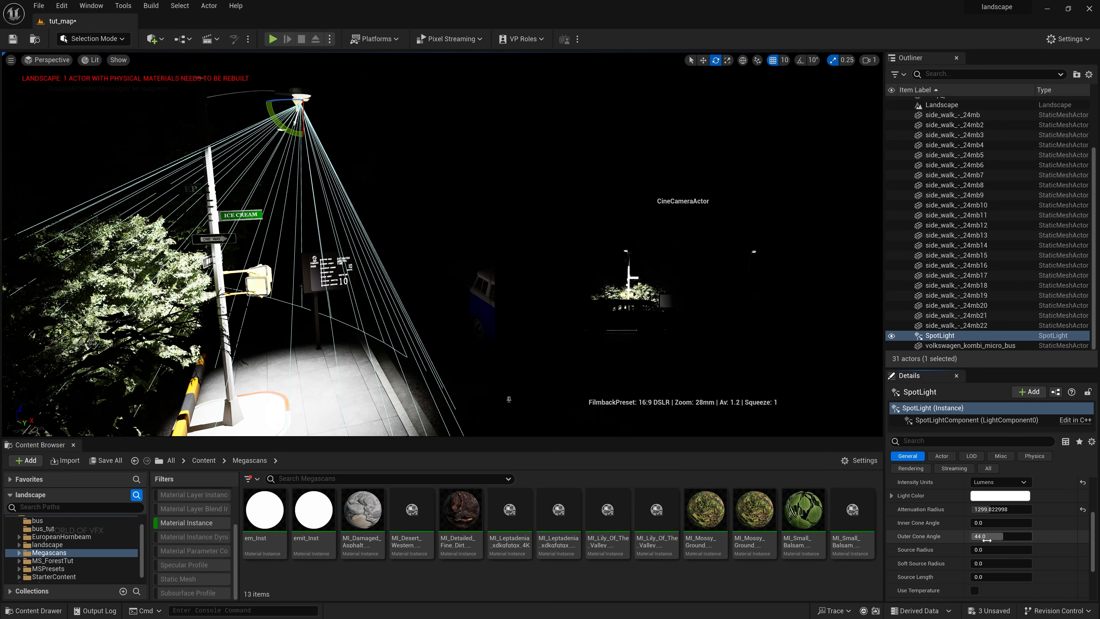
{"action": "mouse_move", "coordinate": [989, 538]}
{"action": "left_mouse_down"}
{"action": "mouse_move", "coordinate": [979, 537]}
{"action": "mouse_move", "coordinate": [1002, 538]}
{"action": "left_mouse_up"}
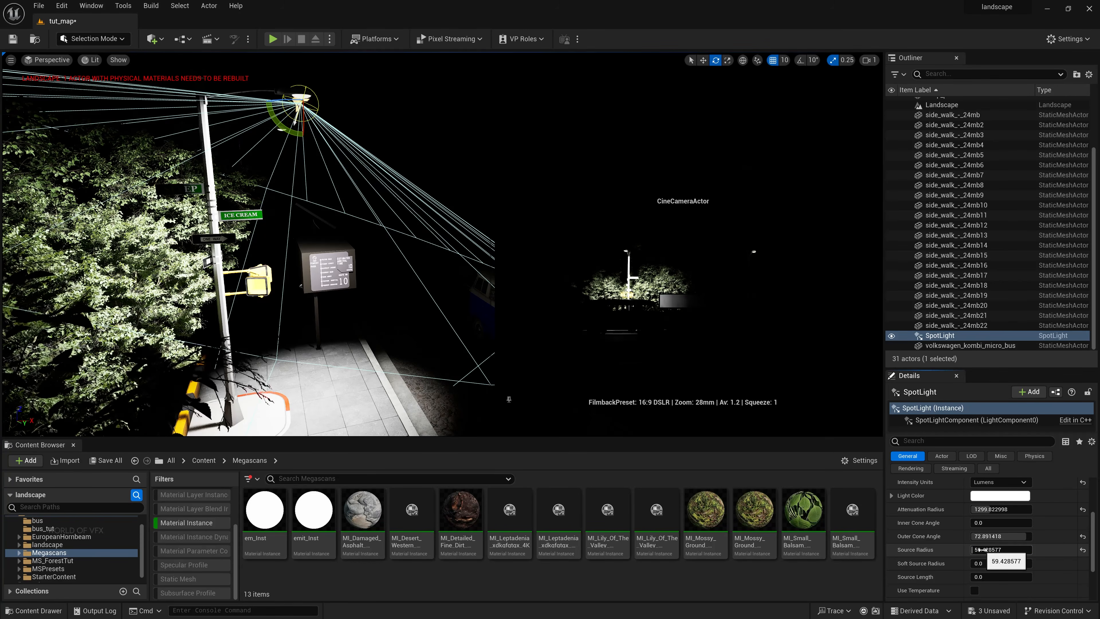
Step: Set the spot light's source radius to about 261, attenuation radius to about 1536 and soft source radius to about 512
{"action": "left_click_drag", "start_coordinate": [980, 550], "coordinate": [1005, 549]}
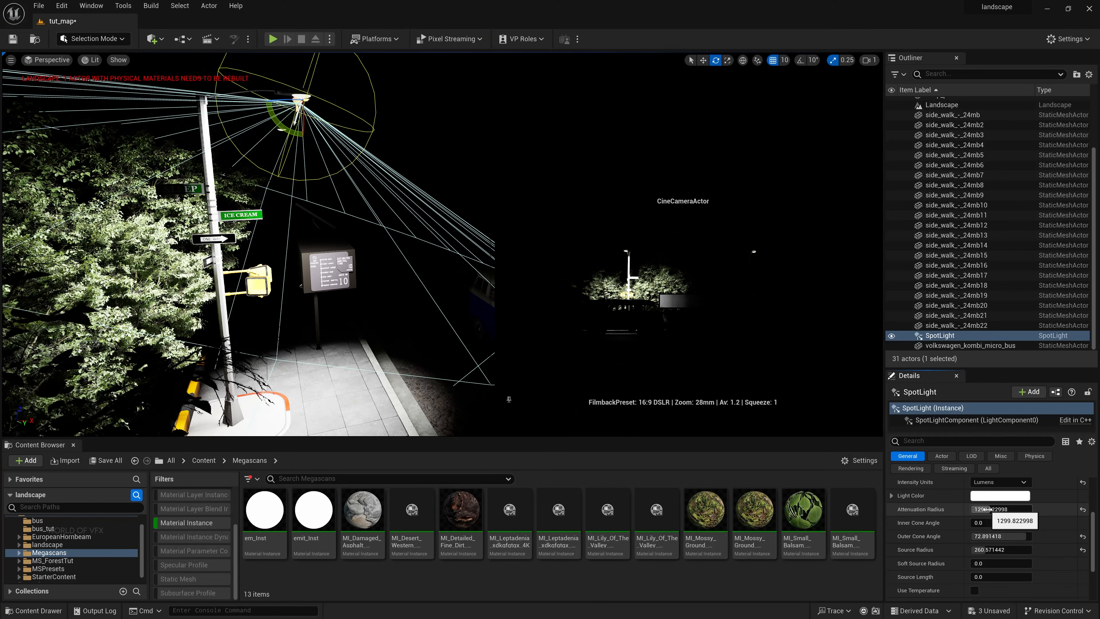
{"action": "left_click_drag", "start_coordinate": [986, 509], "coordinate": [997, 510]}
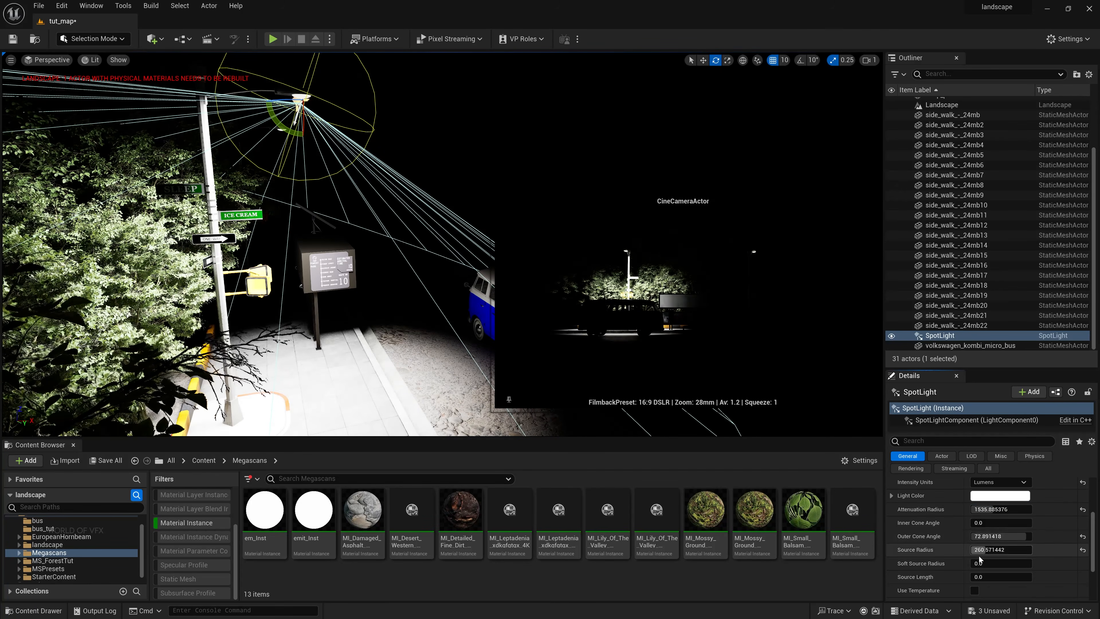
{"action": "left_click_drag", "start_coordinate": [981, 563], "coordinate": [990, 563]}
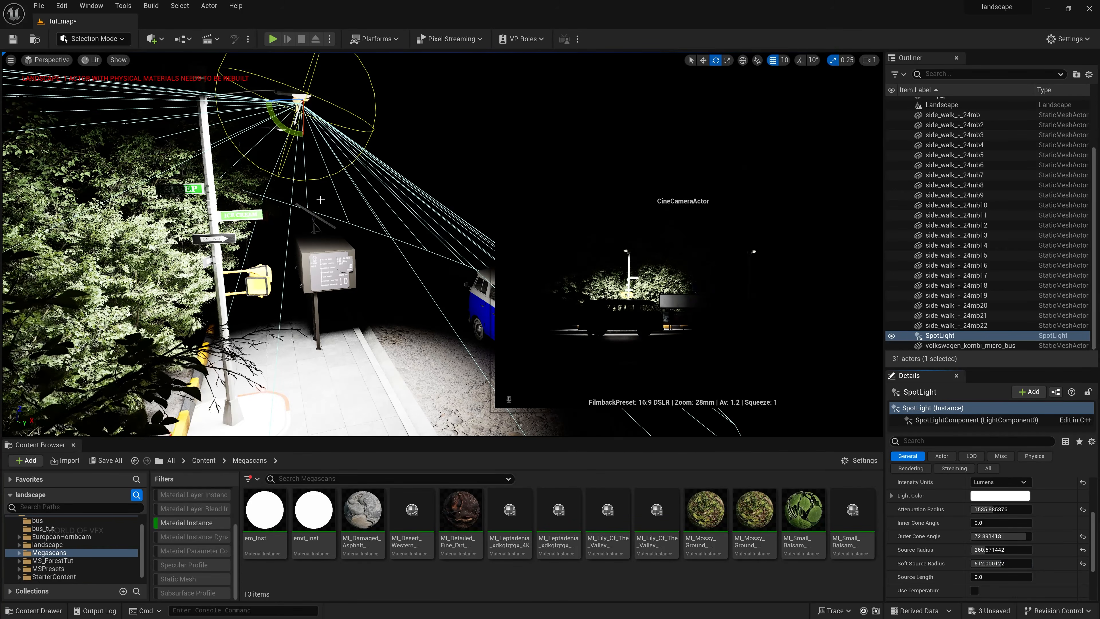
Step: Enable Use Temperature for the spot light and set its temperature to about 3628 for a warm tone
{"action": "scroll", "coordinate": [321, 200], "scroll_direction": "down", "scroll_amount": 2}
{"action": "left_click_drag", "start_coordinate": [302, 147], "coordinate": [382, 193]}
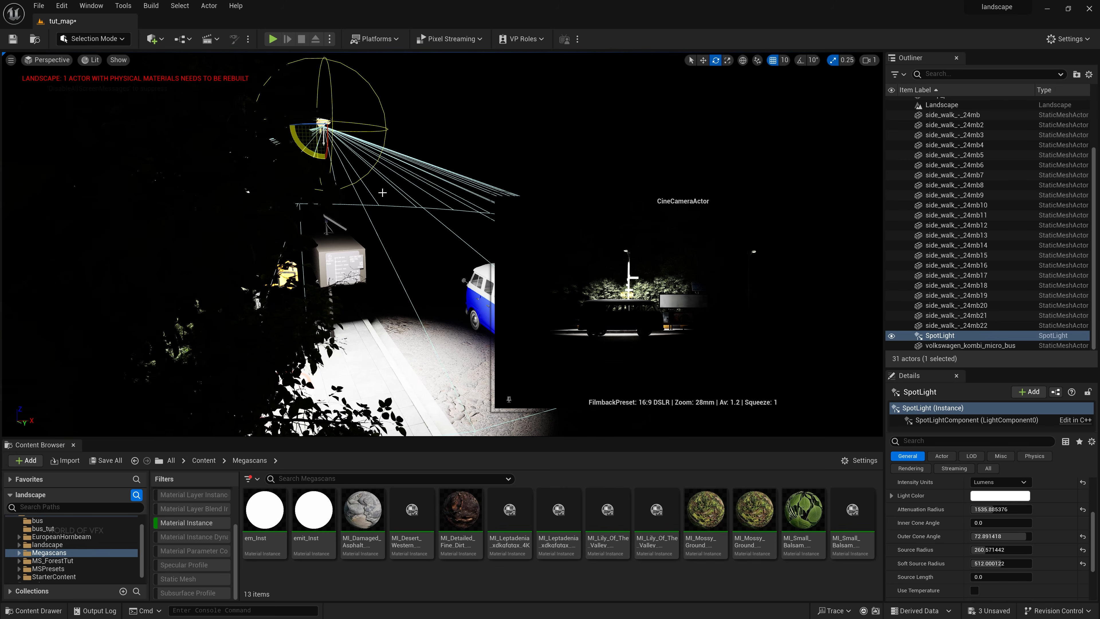
{"action": "scroll", "coordinate": [975, 547], "scroll_direction": "down", "scroll_amount": 2}
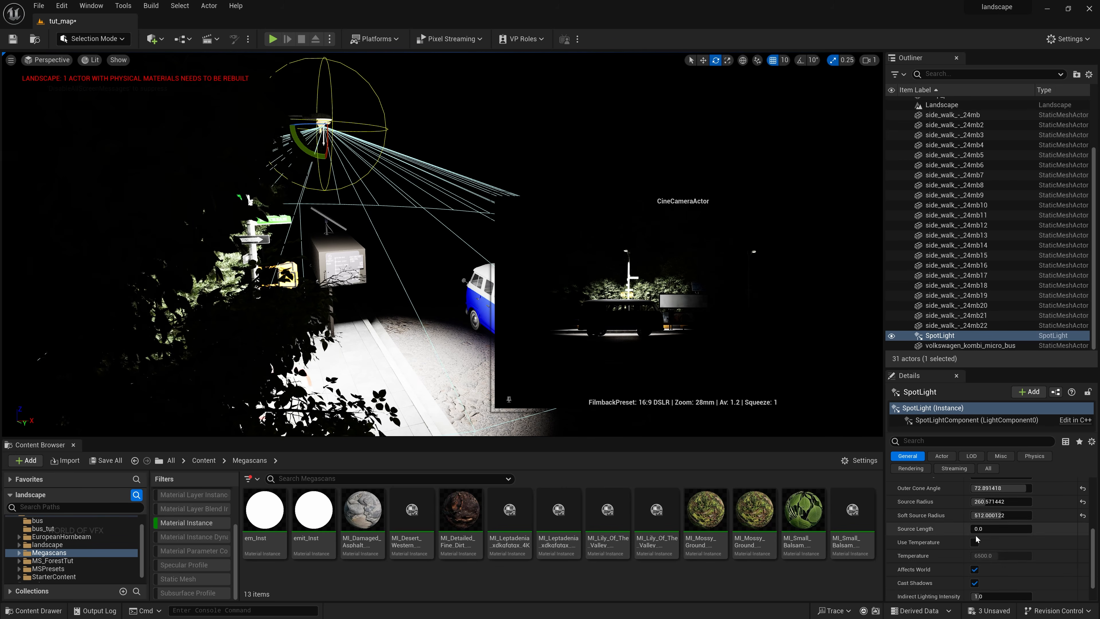
{"action": "left_click", "coordinate": [975, 543]}
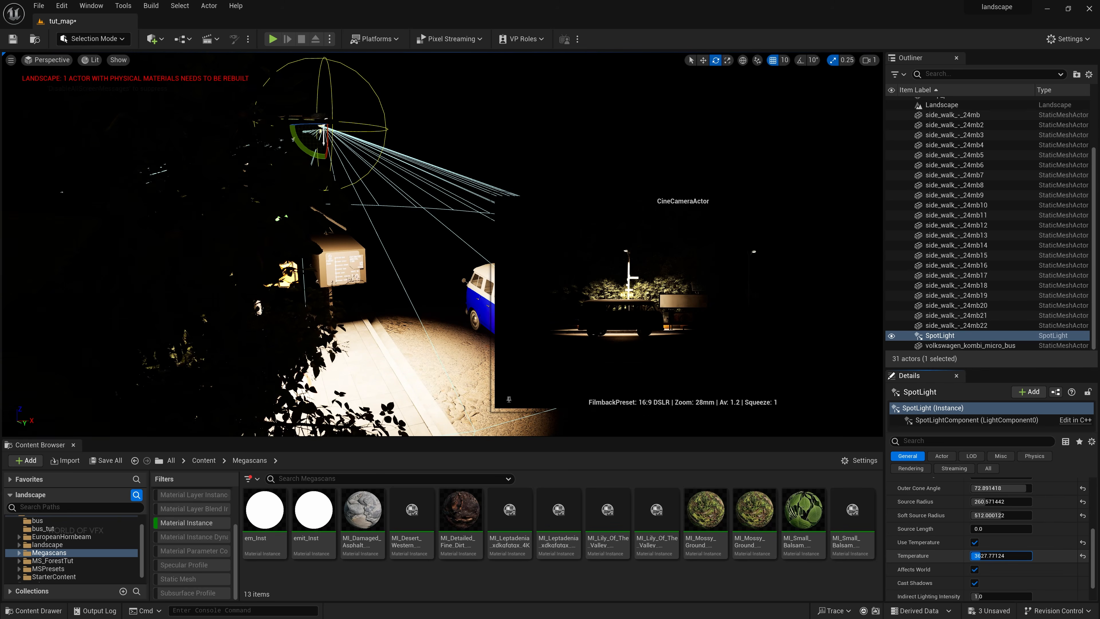
Step: Set the spot light's indirect lighting intensity to 2.0
{"action": "scroll", "coordinate": [948, 560], "scroll_direction": "down", "scroll_amount": 1}
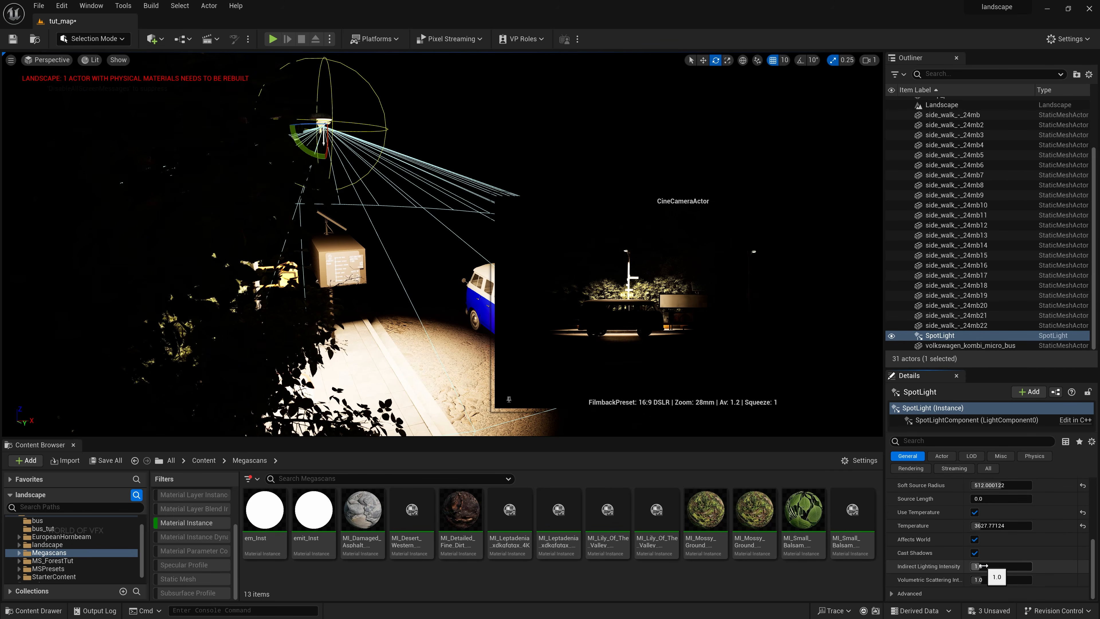
{"action": "left_click_drag", "start_coordinate": [983, 566], "coordinate": [1017, 566]}
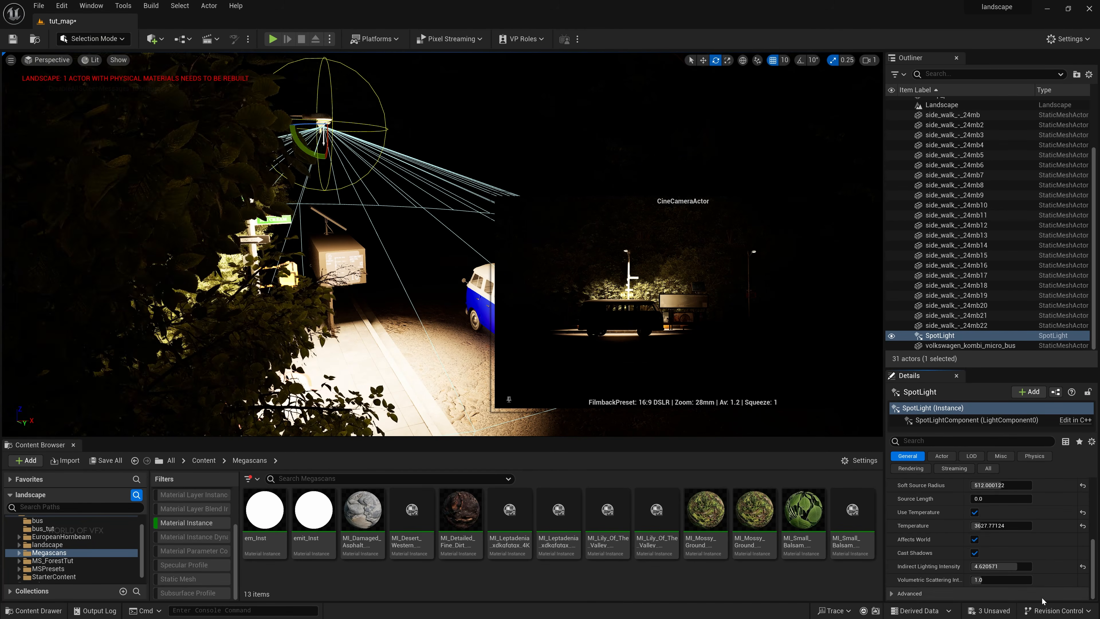
{"action": "left_click", "coordinate": [1001, 566]}
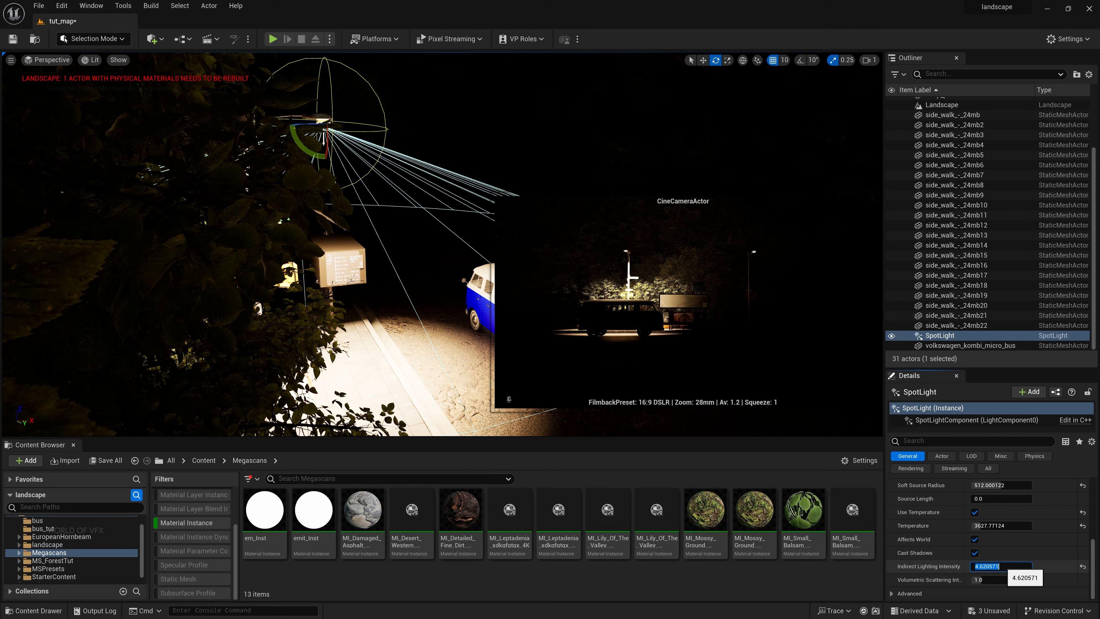
{"action": "type", "text": "2.0"}
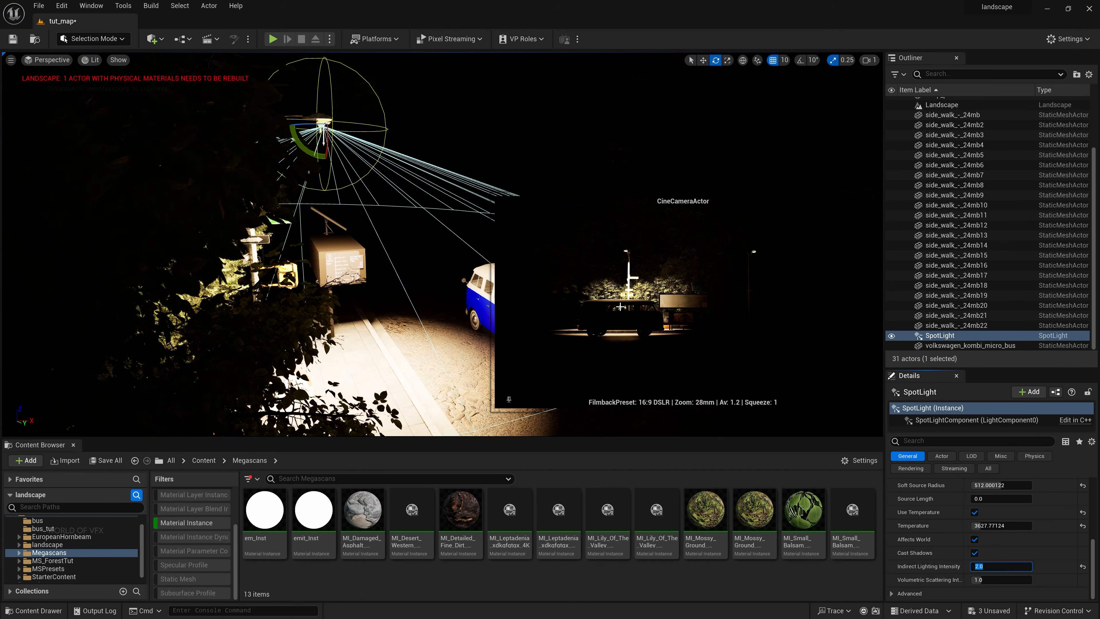
Step: Duplicate the spot light and place the copy under the second lamp post beyond the bus shelter
{"action": "right_click_drag", "start_coordinate": [408, 156], "coordinate": [268, 143]}
{"action": "key", "text": "r"}
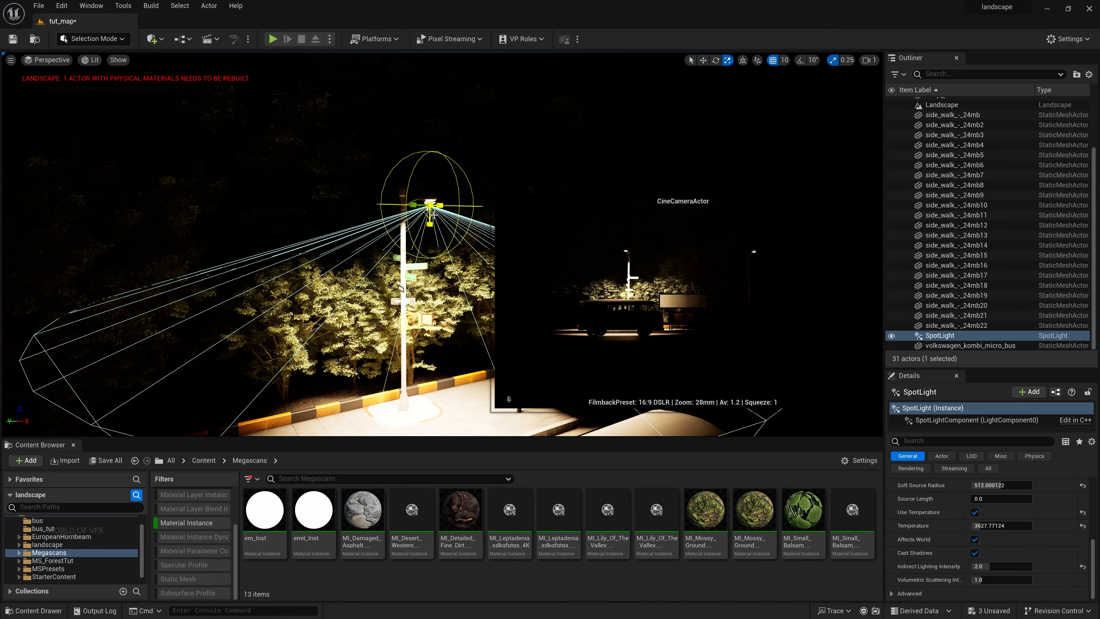
{"action": "key", "text": "w"}
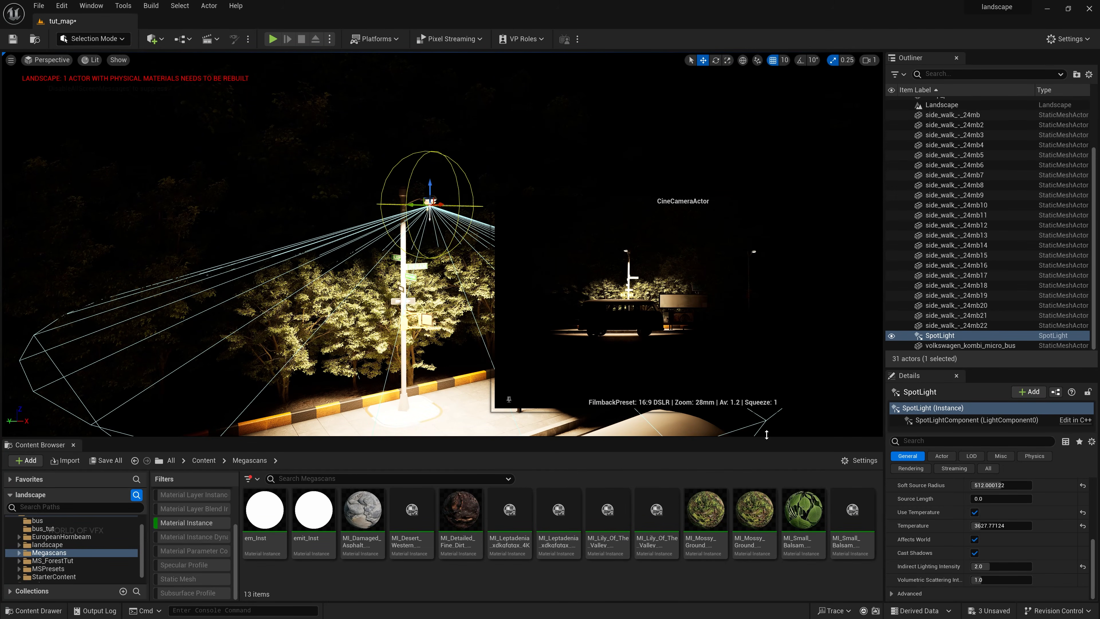
{"action": "mouse_move", "coordinate": [317, 211]}
{"action": "right_mouse_down"}
{"action": "mouse_move", "coordinate": [346, 182]}
{"action": "mouse_move", "coordinate": [329, 225]}
{"action": "mouse_move", "coordinate": [317, 211]}
{"action": "right_mouse_up"}
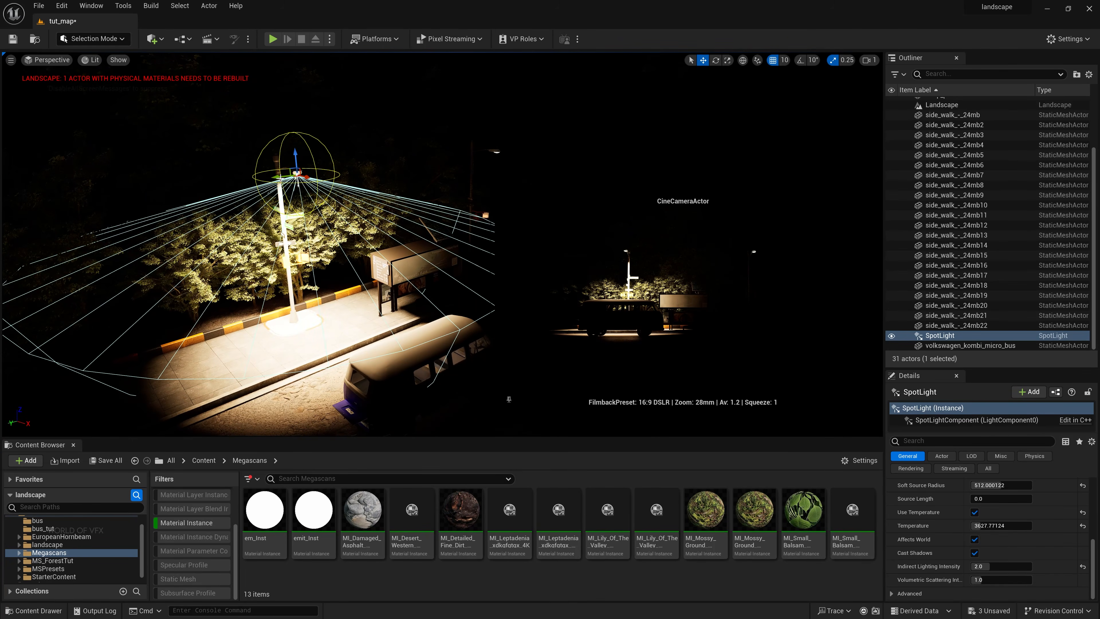
{"action": "left_click_drag", "start_coordinate": [280, 176], "coordinate": [488, 169], "text": "alt"}
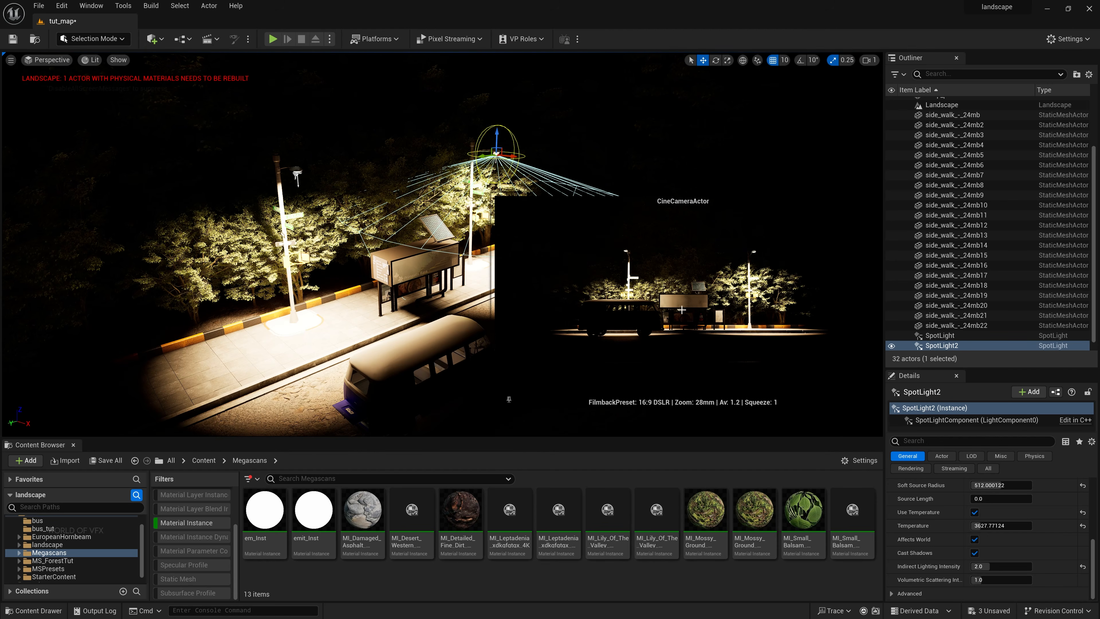
Step: Add a rect light and position it above the shelter's bench in front of the Mirrage billboard
{"action": "key", "text": "w"}
{"action": "right_click_drag", "start_coordinate": [422, 285], "coordinate": [413, 305]}
{"action": "left_click", "coordinate": [349, 344]}
{"action": "mouse_move", "coordinate": [349, 343]}
{"action": "right_mouse_down"}
{"action": "mouse_move", "coordinate": [343, 323]}
{"action": "mouse_move", "coordinate": [345, 336]}
{"action": "mouse_move", "coordinate": [364, 334]}
{"action": "right_mouse_up"}
{"action": "left_click", "coordinate": [152, 39]}
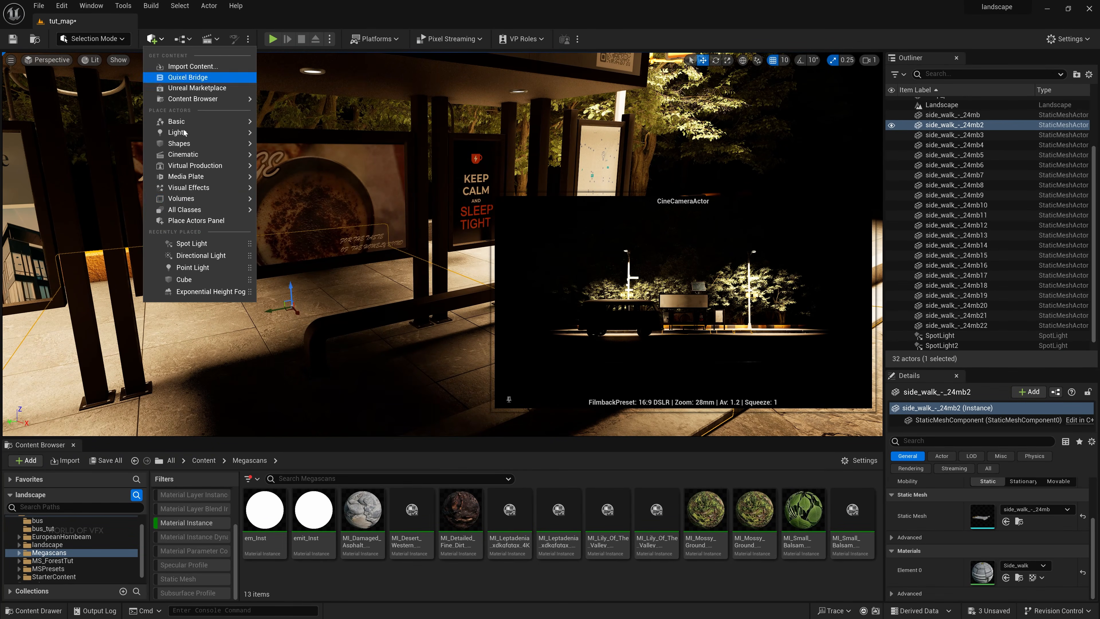
{"action": "mouse_move", "coordinate": [196, 156]}
{"action": "mouse_move", "coordinate": [195, 132]}
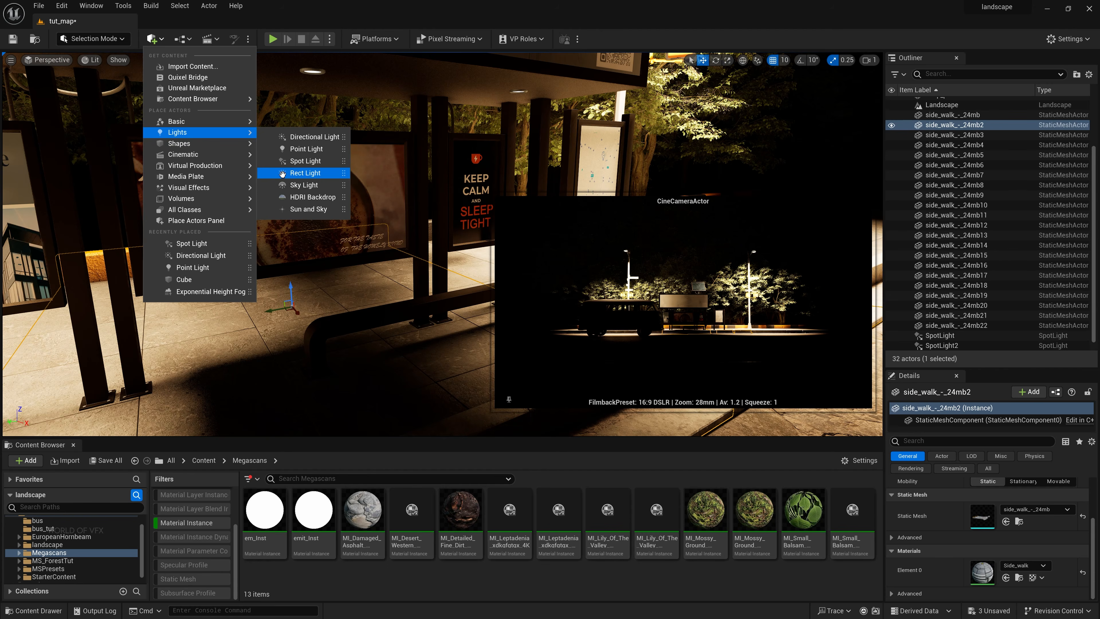
{"action": "left_click", "coordinate": [299, 172]}
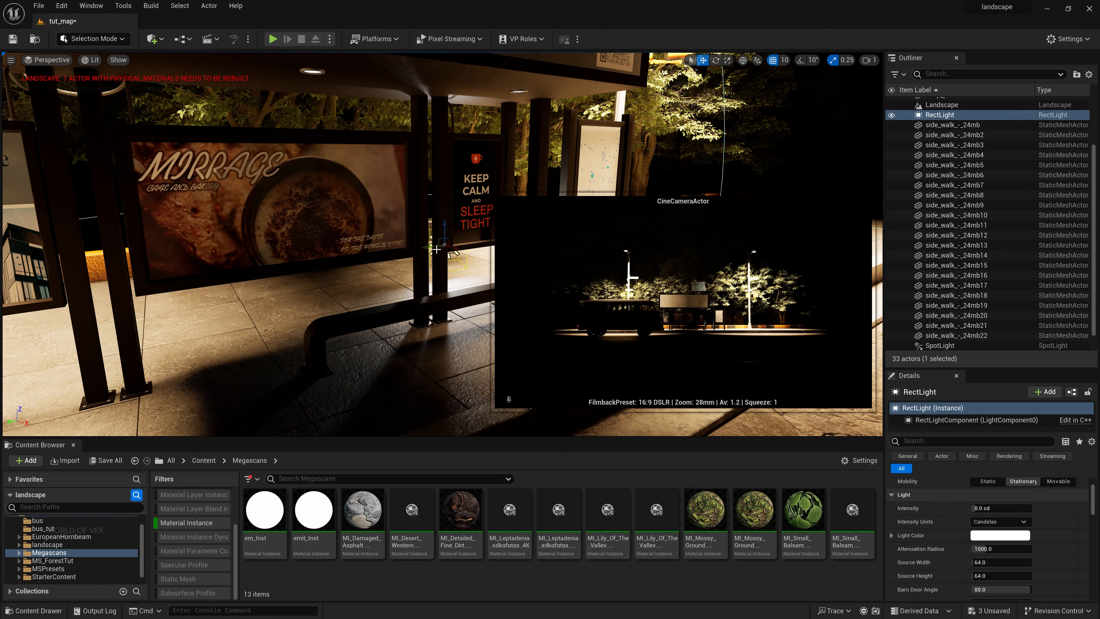
{"action": "left_click_drag", "start_coordinate": [436, 250], "coordinate": [353, 334]}
Step: Rotate the rect light to face downward, with its Y rotation set to -90°
{"action": "key", "text": "e"}
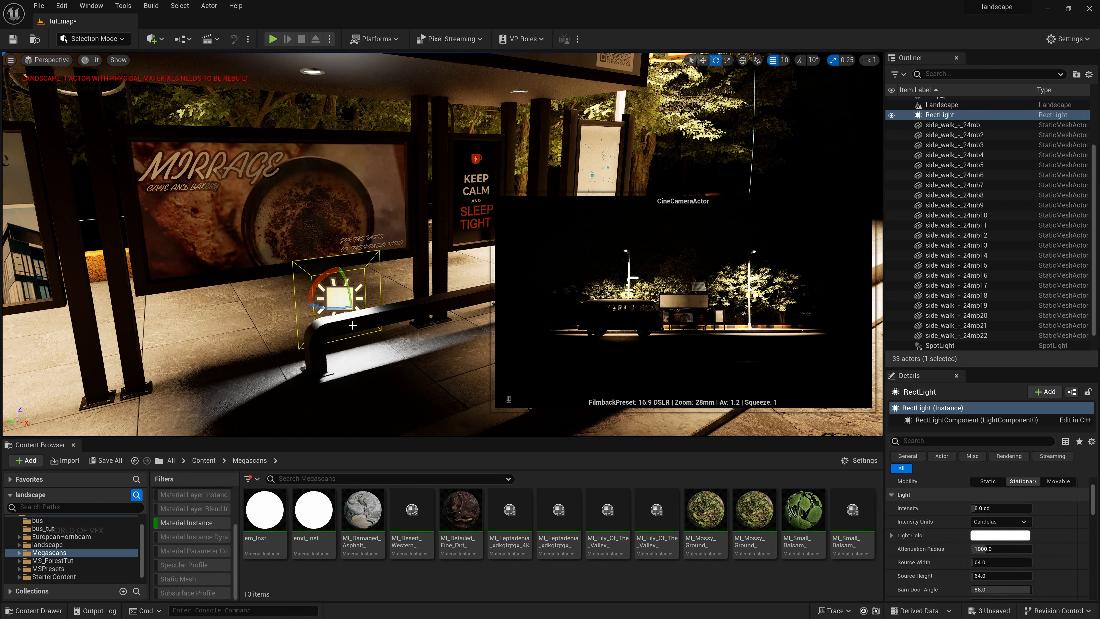
{"action": "left_click_drag", "start_coordinate": [346, 288], "coordinate": [345, 329]}
{"action": "scroll", "coordinate": [1053, 511], "scroll_direction": "up", "scroll_amount": 3}
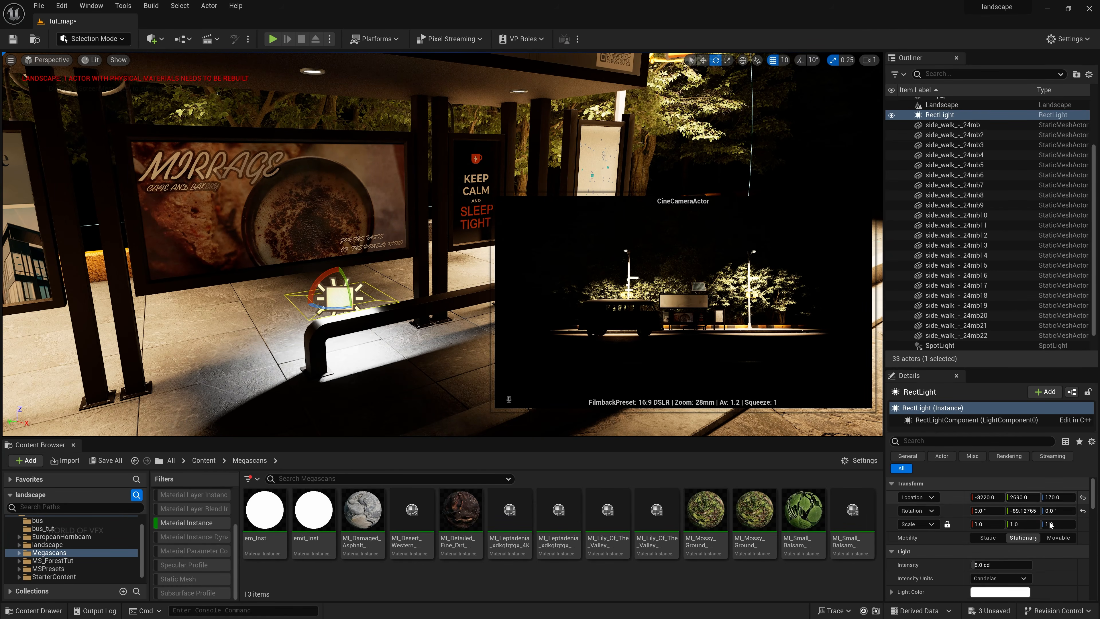
{"action": "left_click", "coordinate": [1023, 510]}
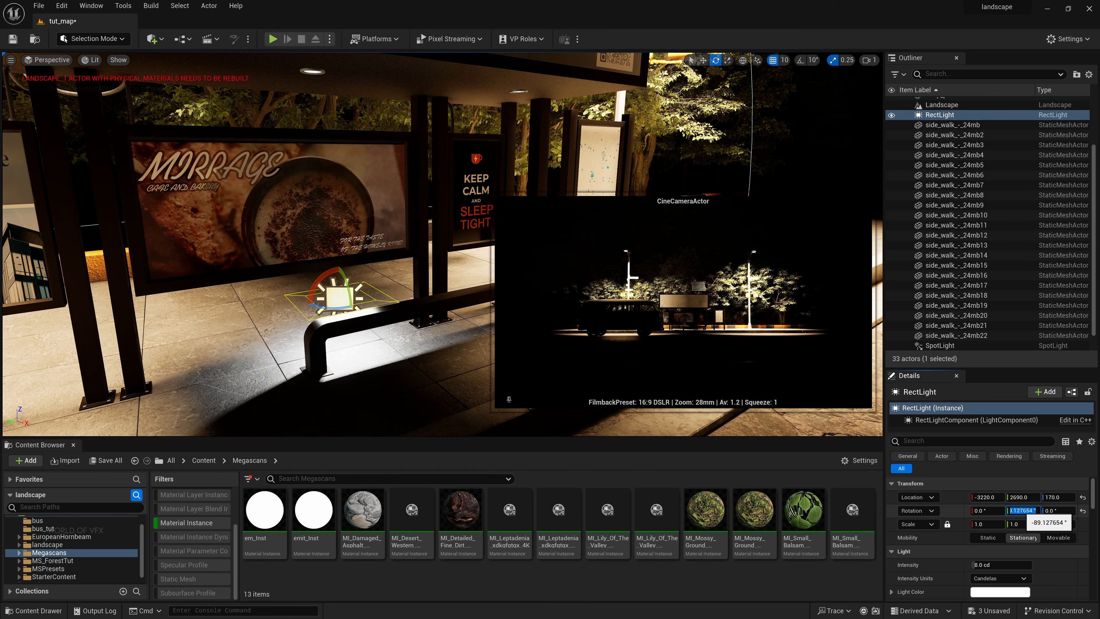
{"action": "type", "text": "-90"}
{"action": "key", "text": "Return"}
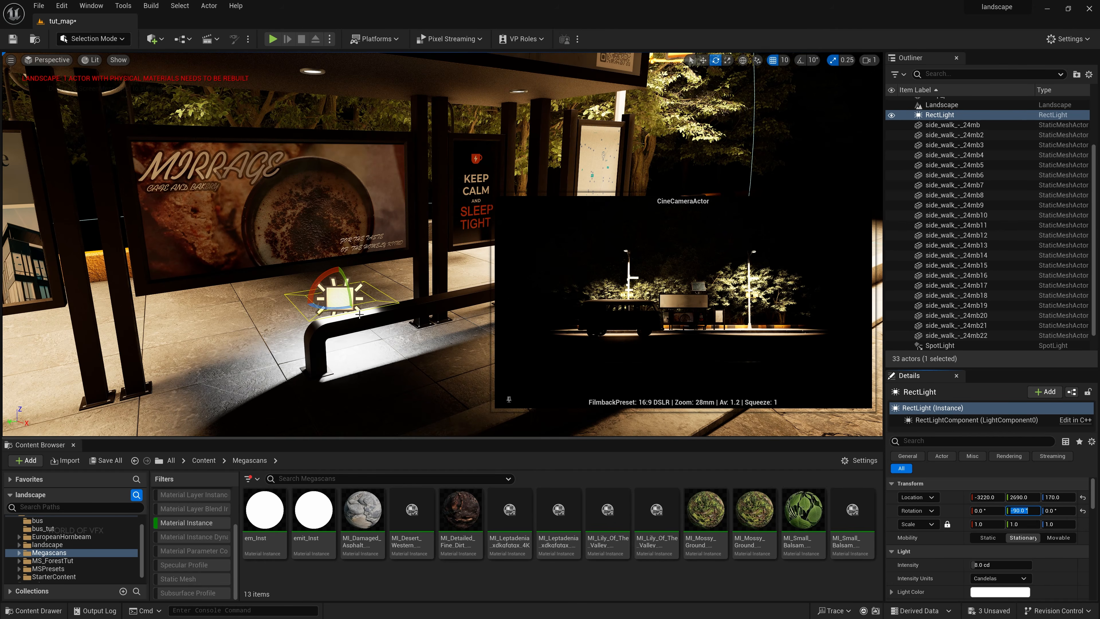
Step: Raise the rect light to a Z location of 400 under the shelter's roof and shift it toward the shelter's front
{"action": "right_click_drag", "start_coordinate": [359, 315], "coordinate": [367, 318]}
{"action": "key", "text": "w"}
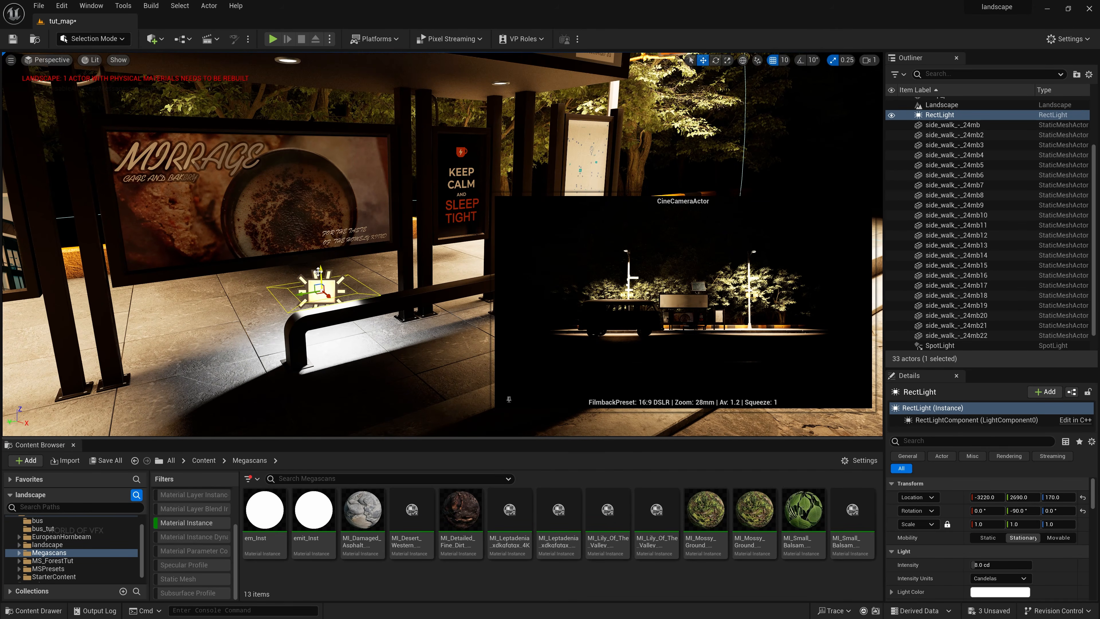
{"action": "left_click_drag", "start_coordinate": [318, 271], "coordinate": [308, 82]}
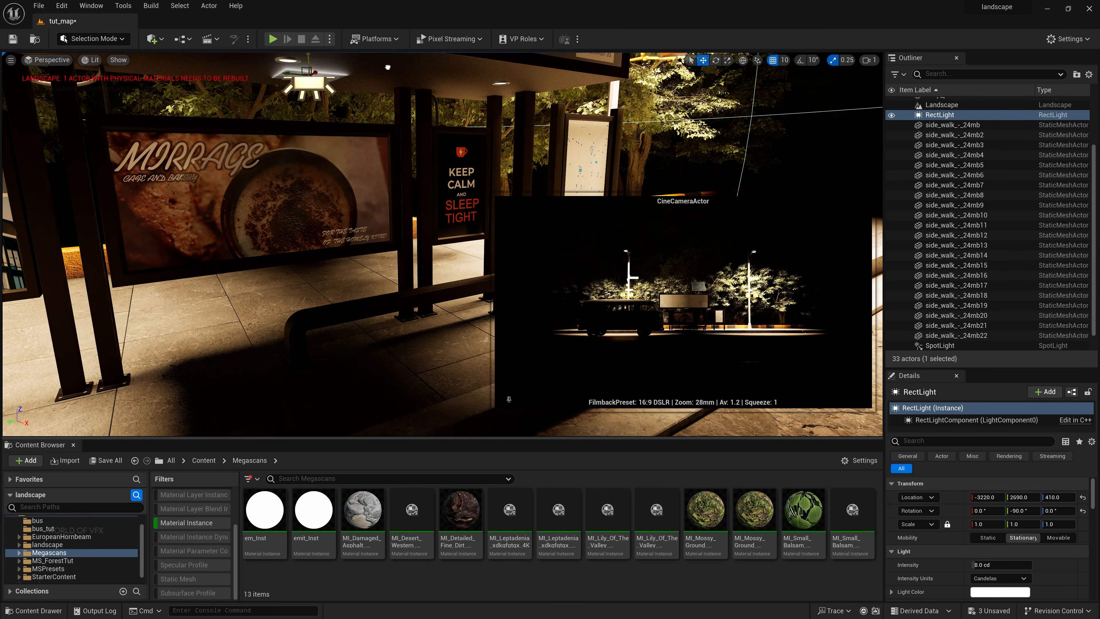
{"action": "left_click_drag", "start_coordinate": [388, 67], "coordinate": [389, 70]}
{"action": "mouse_move", "coordinate": [390, 74]}
{"action": "right_mouse_down"}
{"action": "mouse_move", "coordinate": [390, 43]}
{"action": "mouse_move", "coordinate": [387, 73]}
{"action": "mouse_move", "coordinate": [390, 54]}
{"action": "right_mouse_up"}
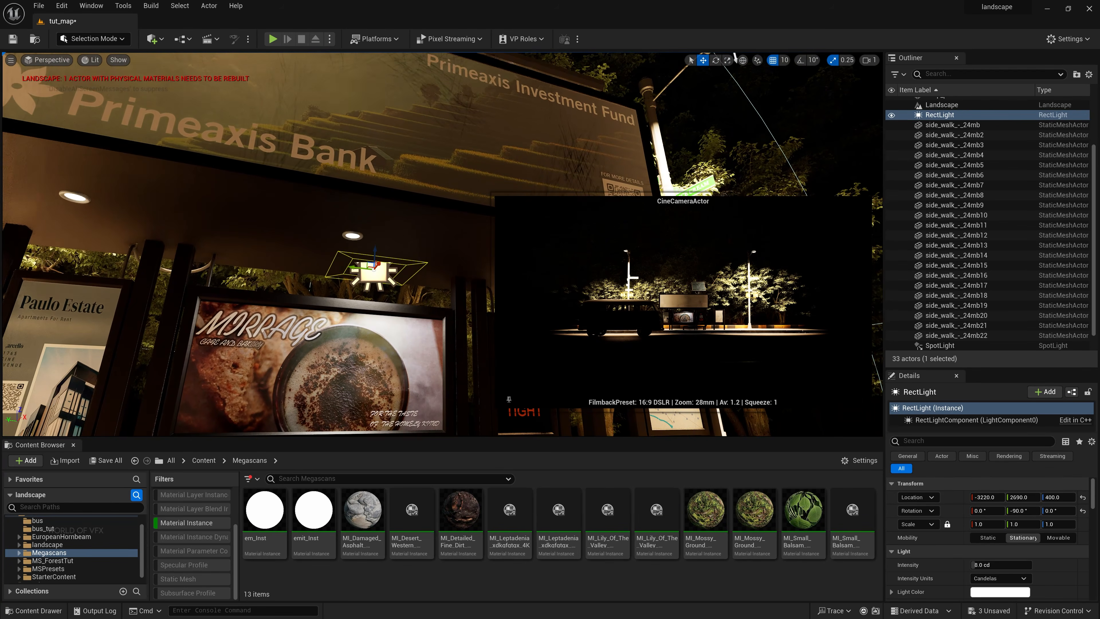
{"action": "left_click_drag", "start_coordinate": [377, 263], "coordinate": [339, 239]}
Step: Enlarge the rect light to a source width of about 576 and a source height of about 155
{"action": "scroll", "coordinate": [940, 560], "scroll_direction": "down", "scroll_amount": 3}
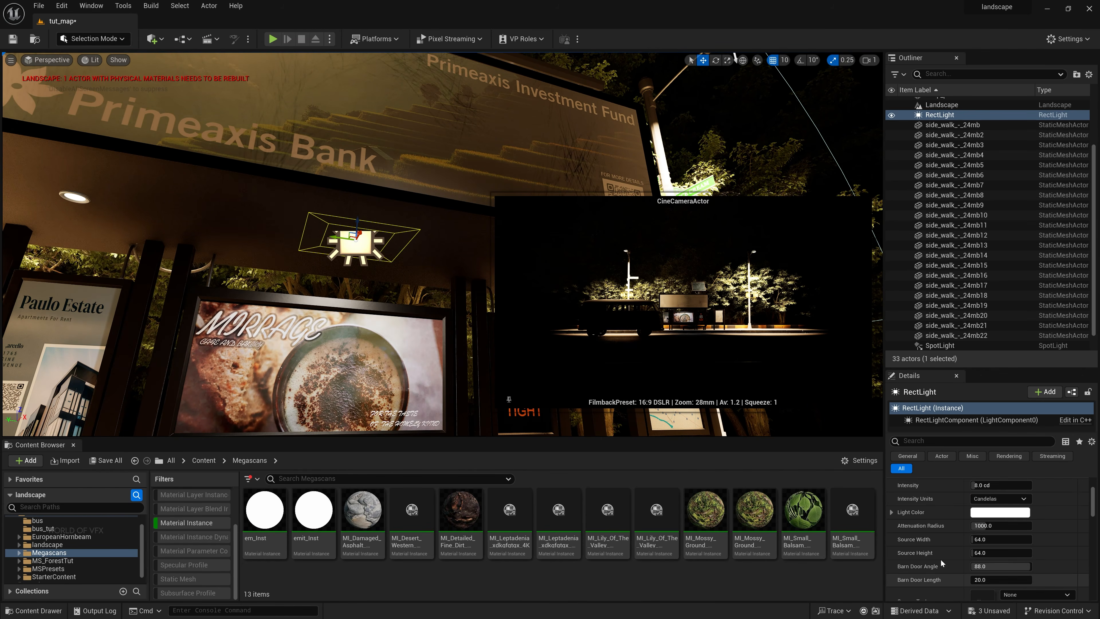
{"action": "left_click_drag", "start_coordinate": [979, 523], "coordinate": [1044, 524]}
{"action": "left_click_drag", "start_coordinate": [975, 536], "coordinate": [1002, 536]}
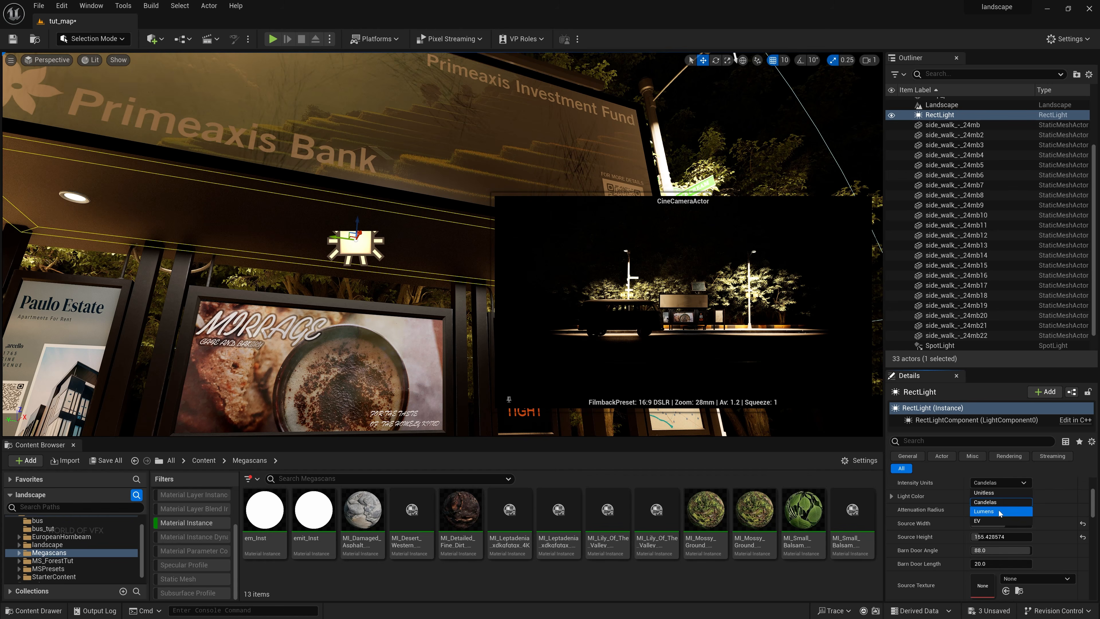
Step: Switch the rect light's intensity units to Lumens and set its intensity to 500 lm
{"action": "left_click", "coordinate": [996, 503]}
{"action": "scroll", "coordinate": [1005, 520], "scroll_direction": "up", "scroll_amount": 3}
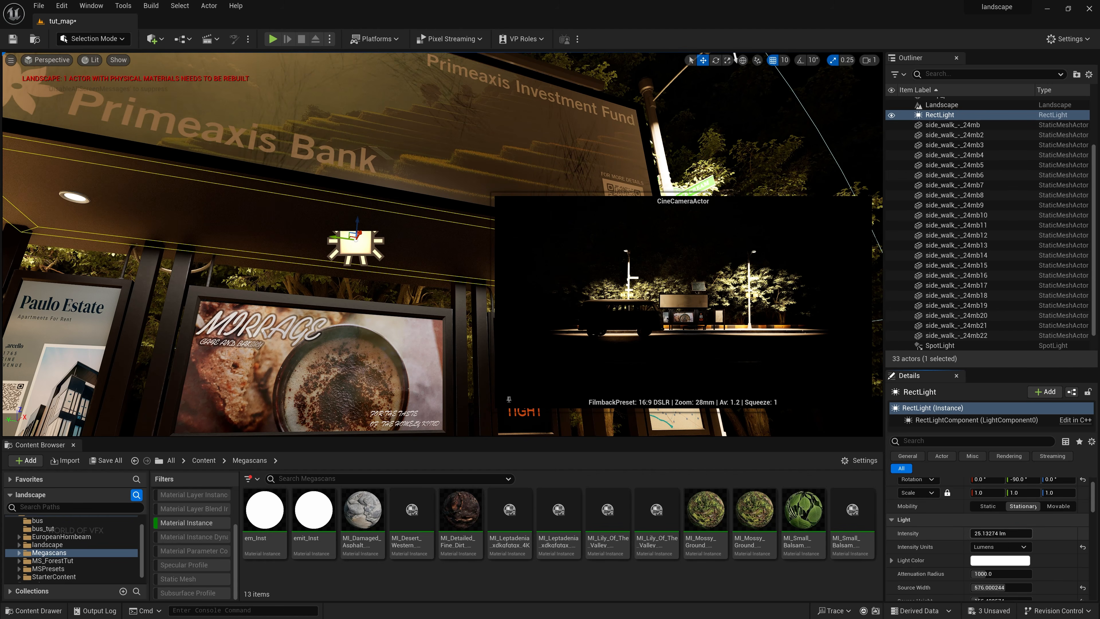
{"action": "left_click", "coordinate": [1001, 533]}
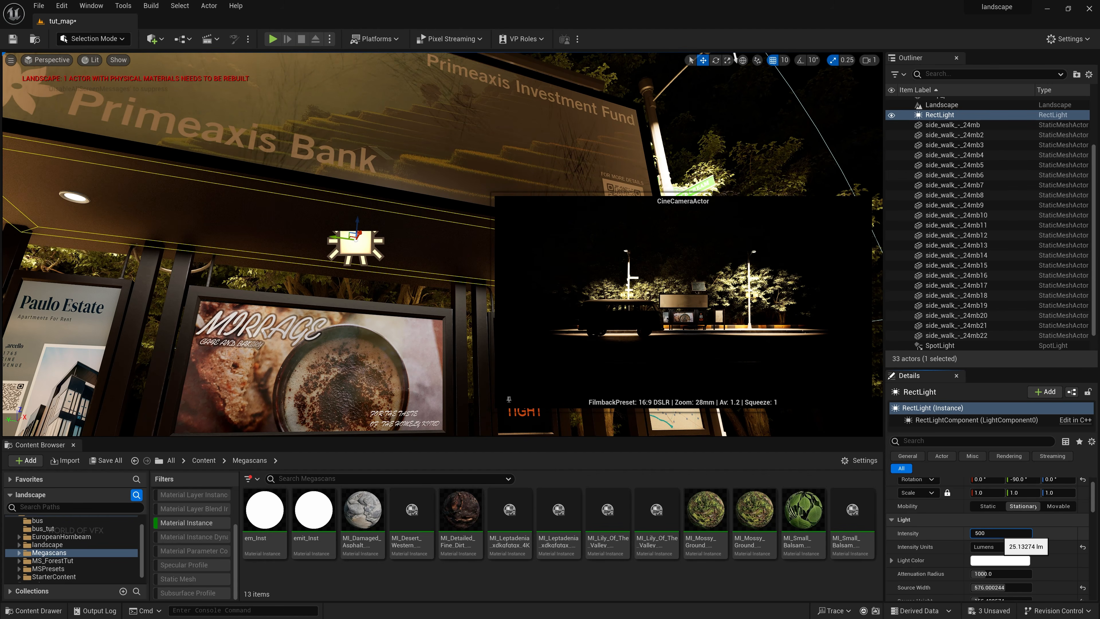
{"action": "type", "text": "500"}
{"action": "key", "text": "Return"}
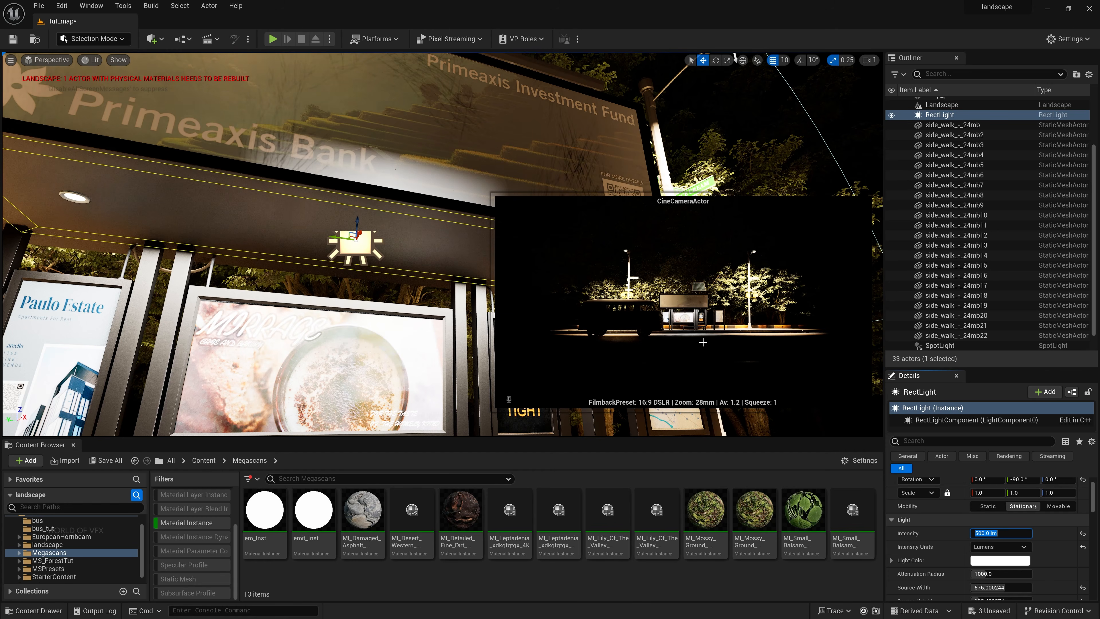
Step: Try blue and yellow tints for the rect light and apply a pale blue colour, sRGB hex B2C6FFFF
{"action": "left_click", "coordinate": [1000, 560]}
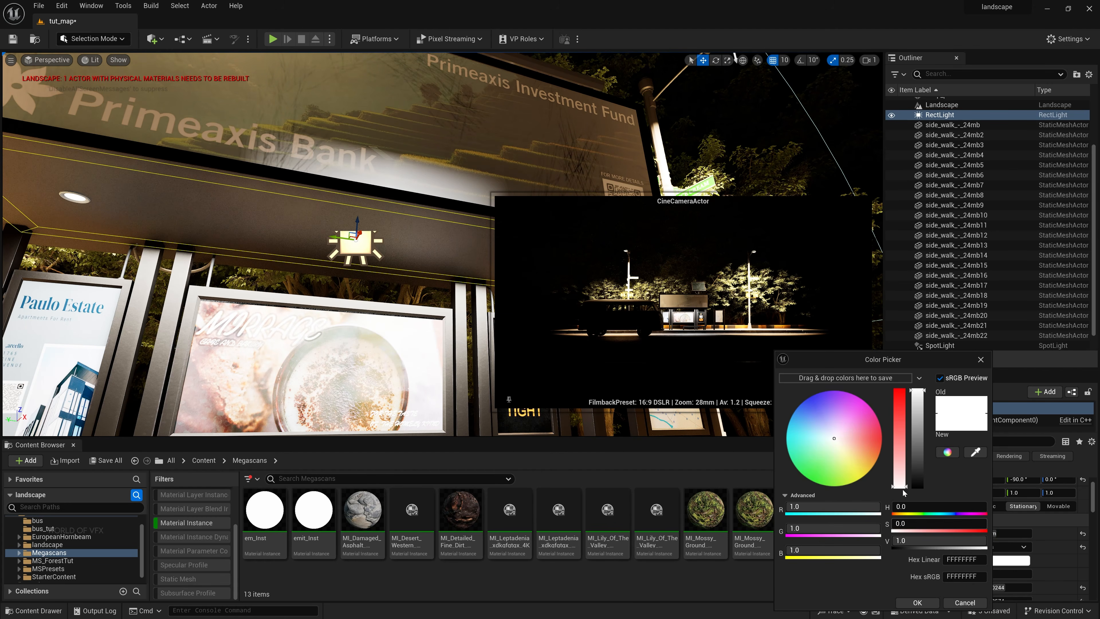
{"action": "left_click_drag", "start_coordinate": [827, 426], "coordinate": [803, 417]}
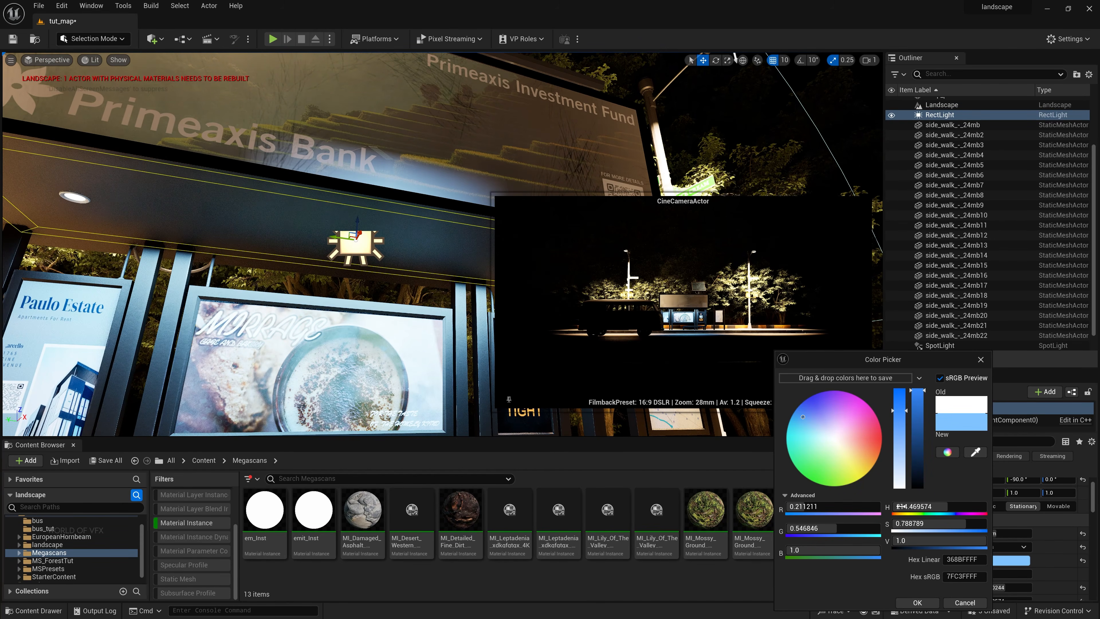
{"action": "left_click", "coordinate": [852, 469]}
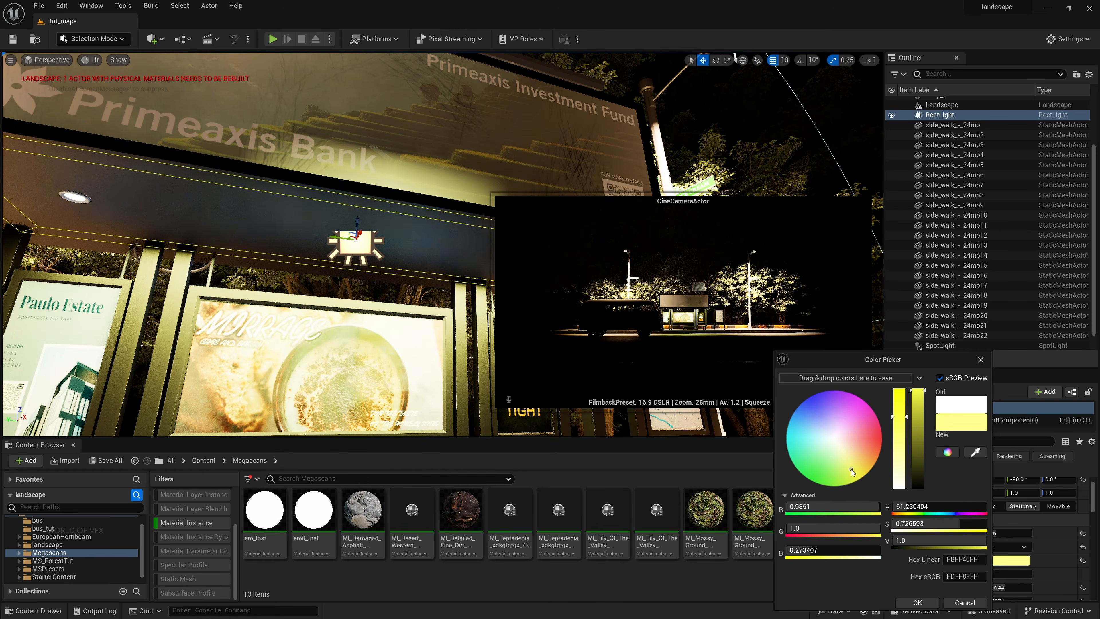
{"action": "left_click", "coordinate": [868, 466]}
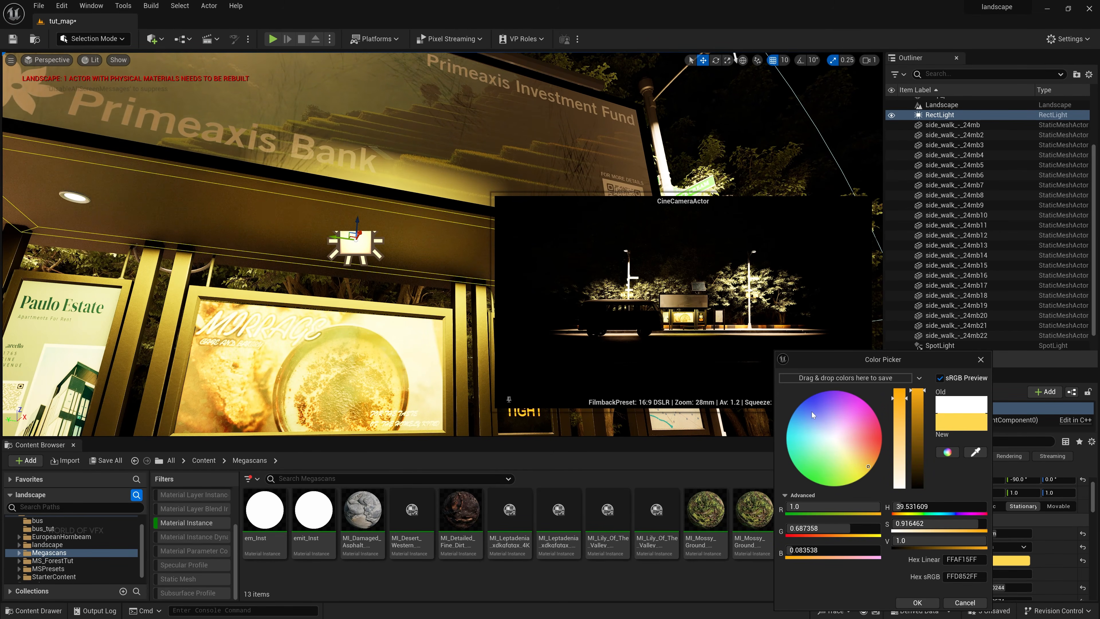
{"action": "left_click", "coordinate": [816, 419]}
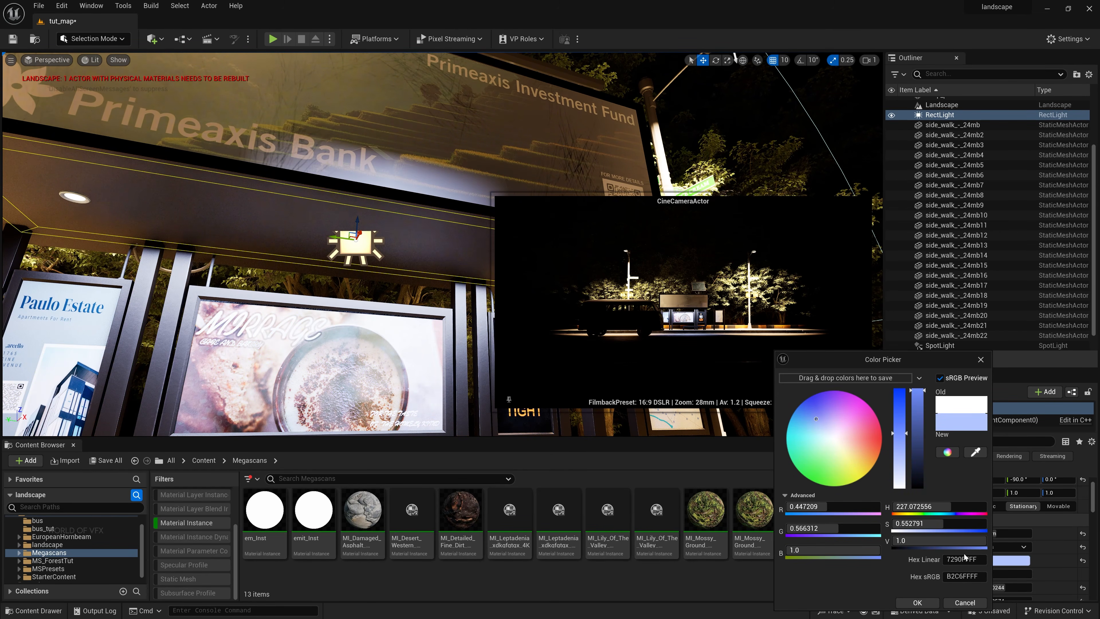
{"action": "left_click", "coordinate": [917, 603]}
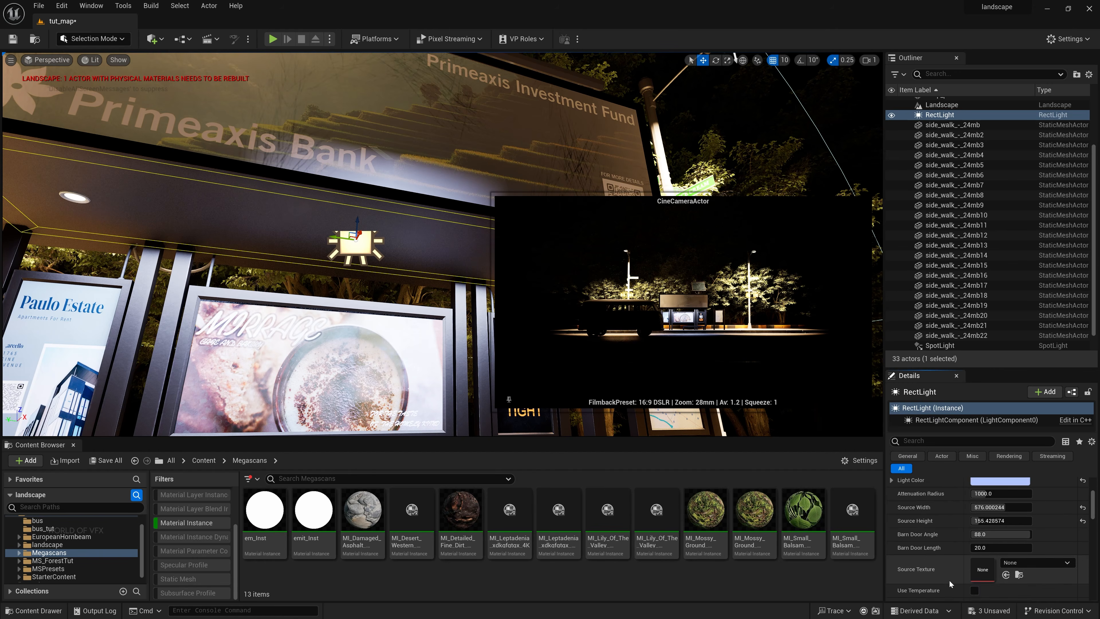
Step: Set the rect light's indirect lighting intensity to about 1.8
{"action": "scroll", "coordinate": [949, 579], "scroll_direction": "down", "scroll_amount": 3}
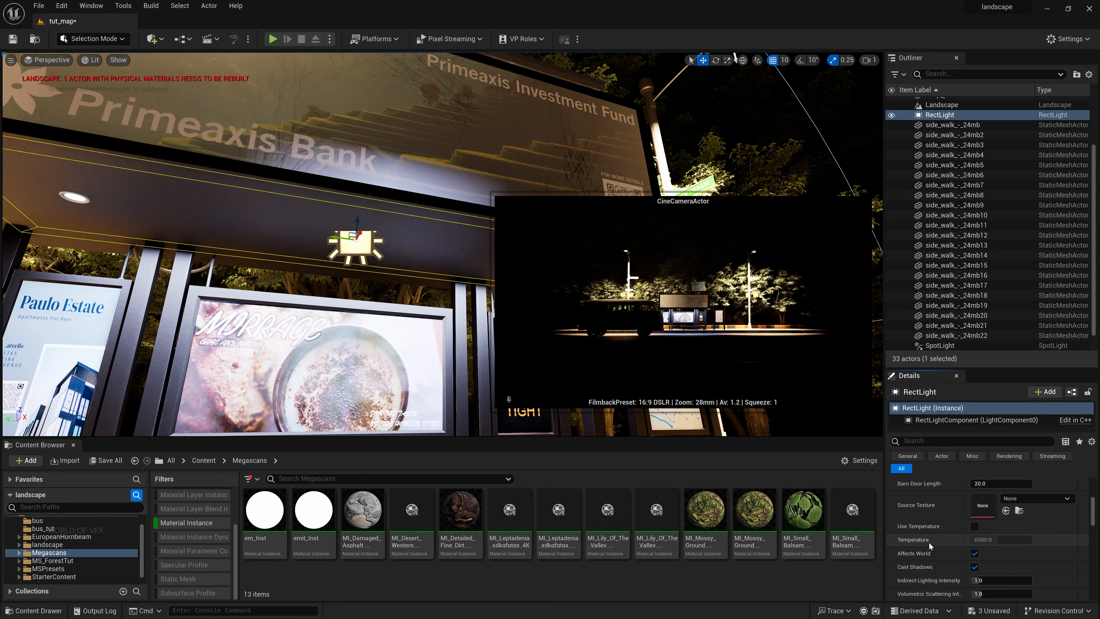
{"action": "scroll", "coordinate": [929, 541], "scroll_direction": "down", "scroll_amount": 2}
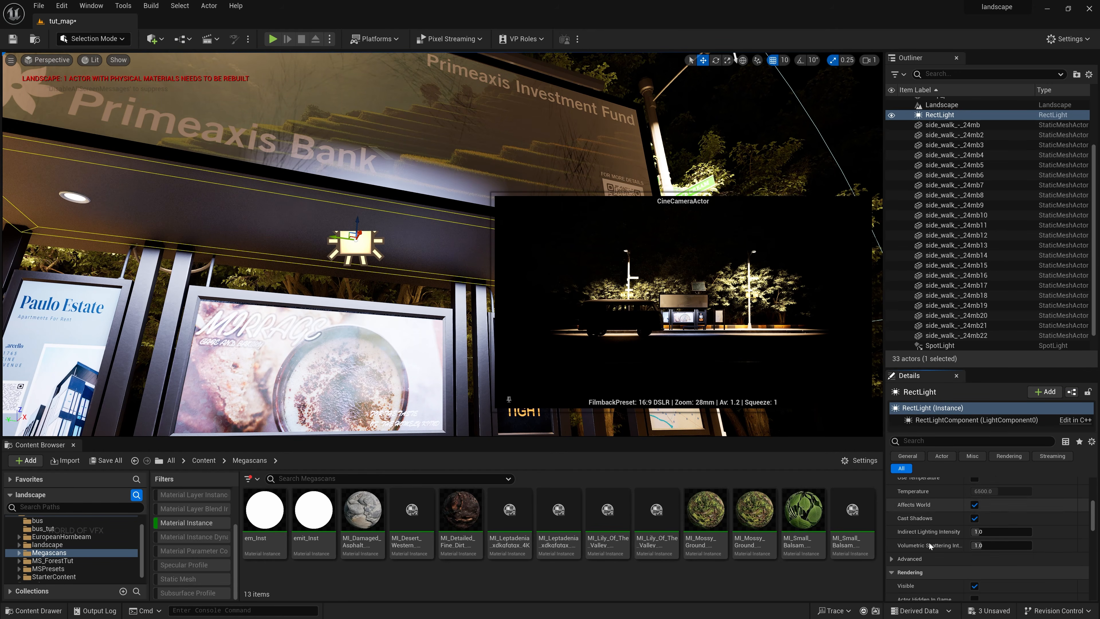
{"action": "left_click", "coordinate": [979, 534]}
{"action": "left_click_drag", "start_coordinate": [979, 533], "coordinate": [985, 533]}
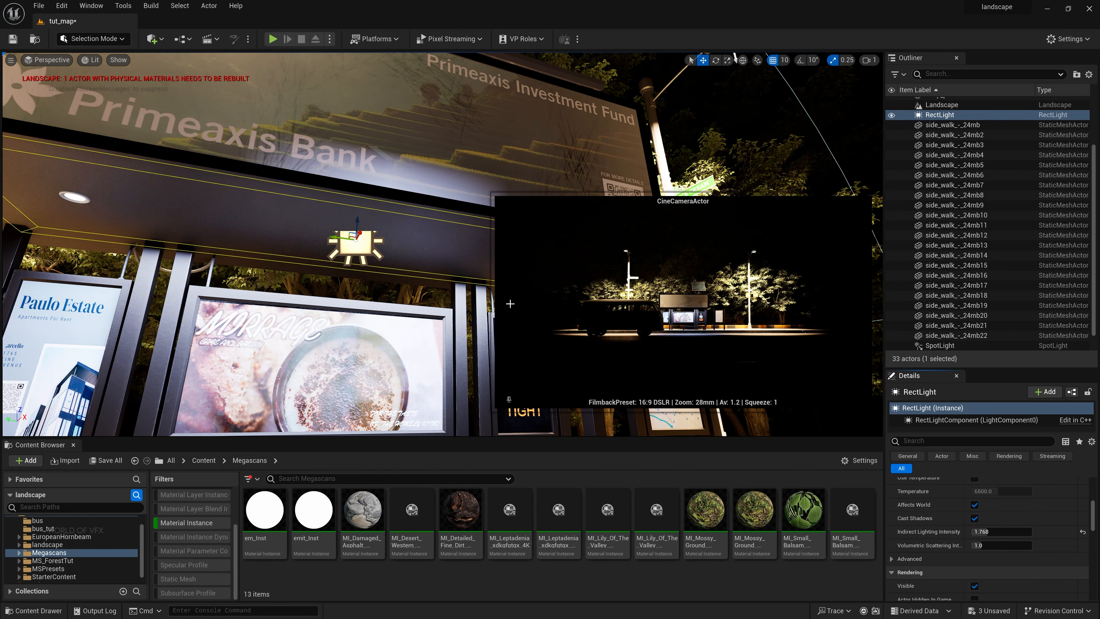
Step: Check the whole lit bus stop from a distance and save the map
{"action": "middle_click_drag", "start_coordinate": [694, 335], "coordinate": [693, 203]}
{"action": "right_click_drag", "start_coordinate": [693, 203], "coordinate": [701, 312]}
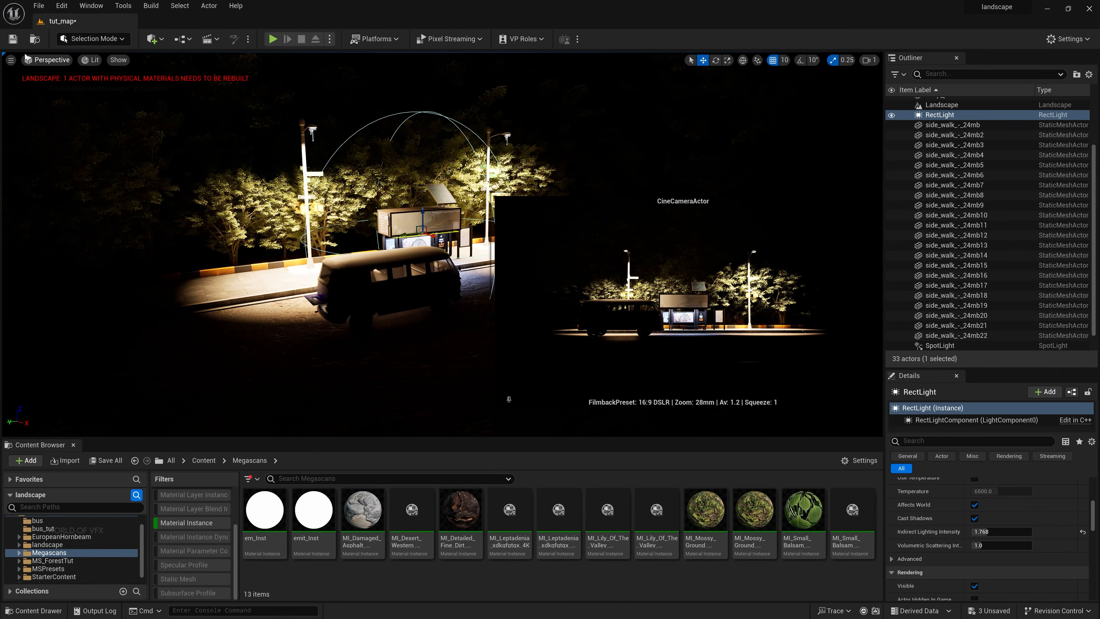
{"action": "left_click", "coordinate": [15, 41]}
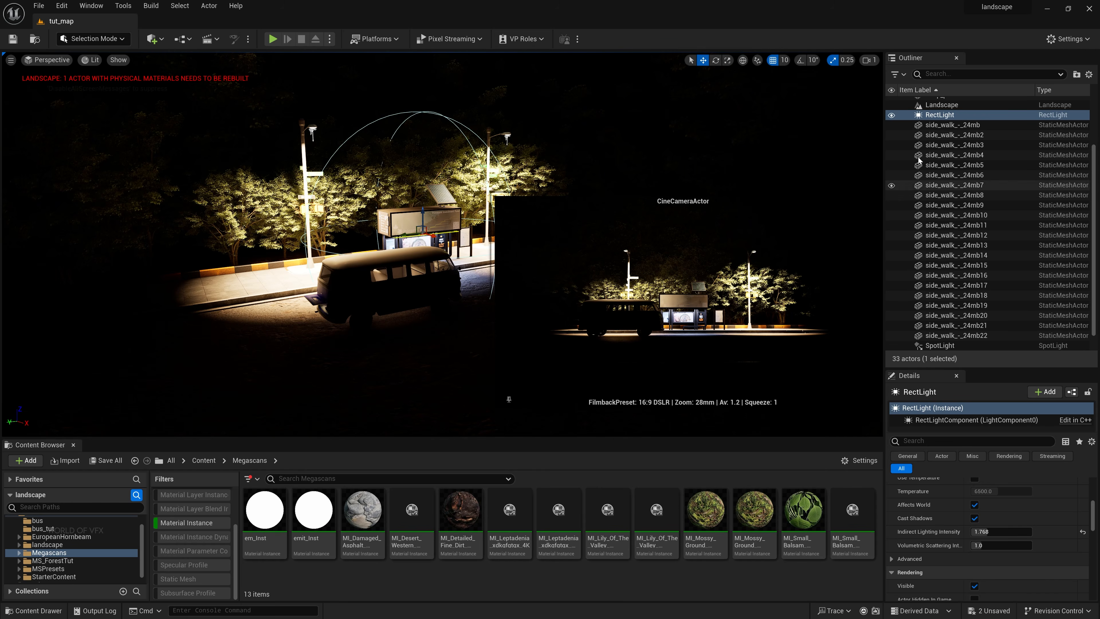
Step: Add an Exponential Height Fog actor to the scene and enable its Volumetric Fog
{"action": "left_click", "coordinate": [152, 39]}
{"action": "mouse_move", "coordinate": [198, 158]}
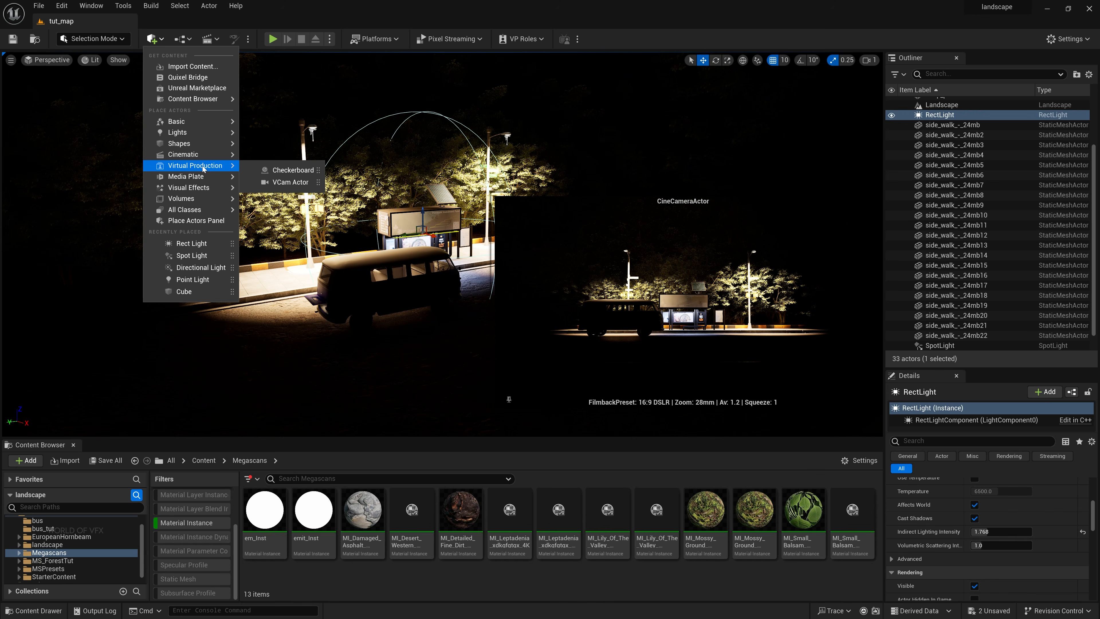
{"action": "mouse_move", "coordinate": [223, 189]}
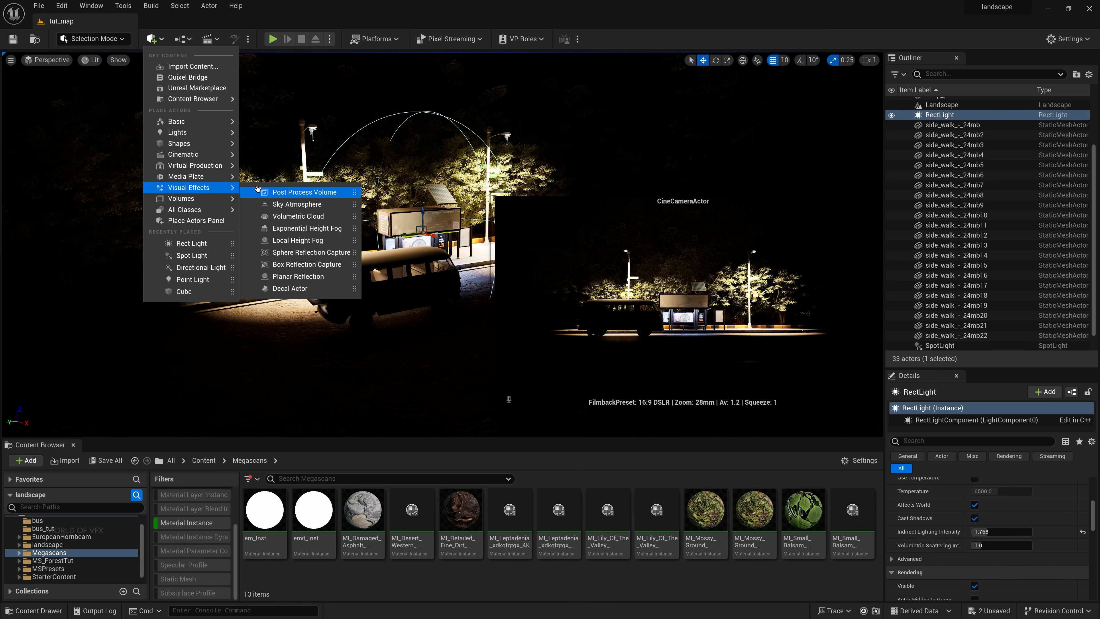
{"action": "left_click", "coordinate": [305, 229]}
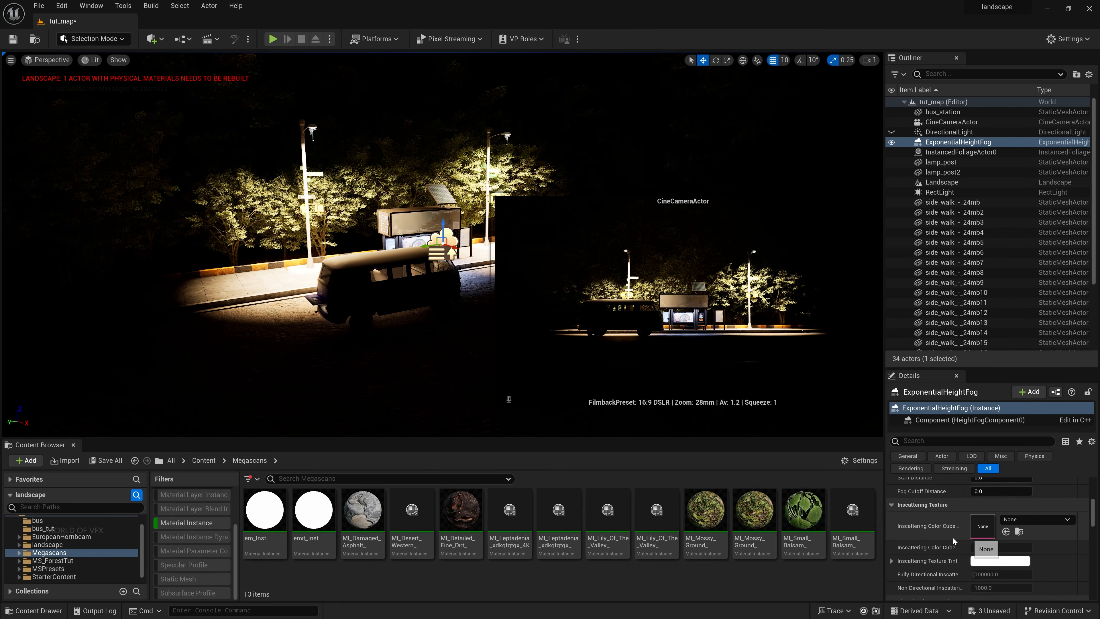
{"action": "scroll", "coordinate": [934, 534], "scroll_direction": "down", "scroll_amount": 3}
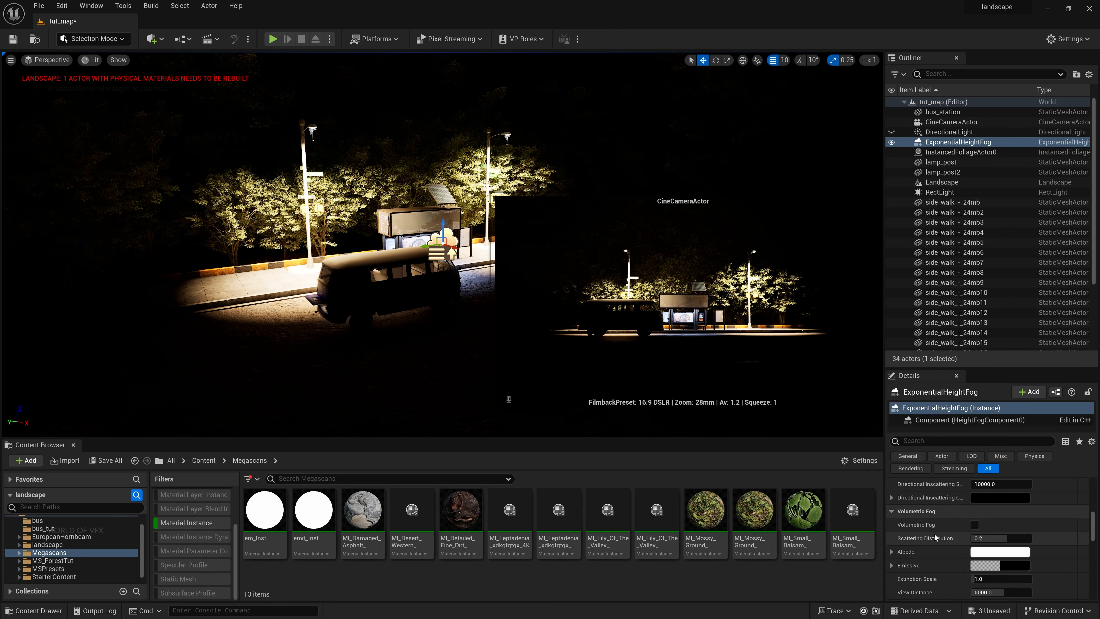
{"action": "left_click", "coordinate": [975, 525]}
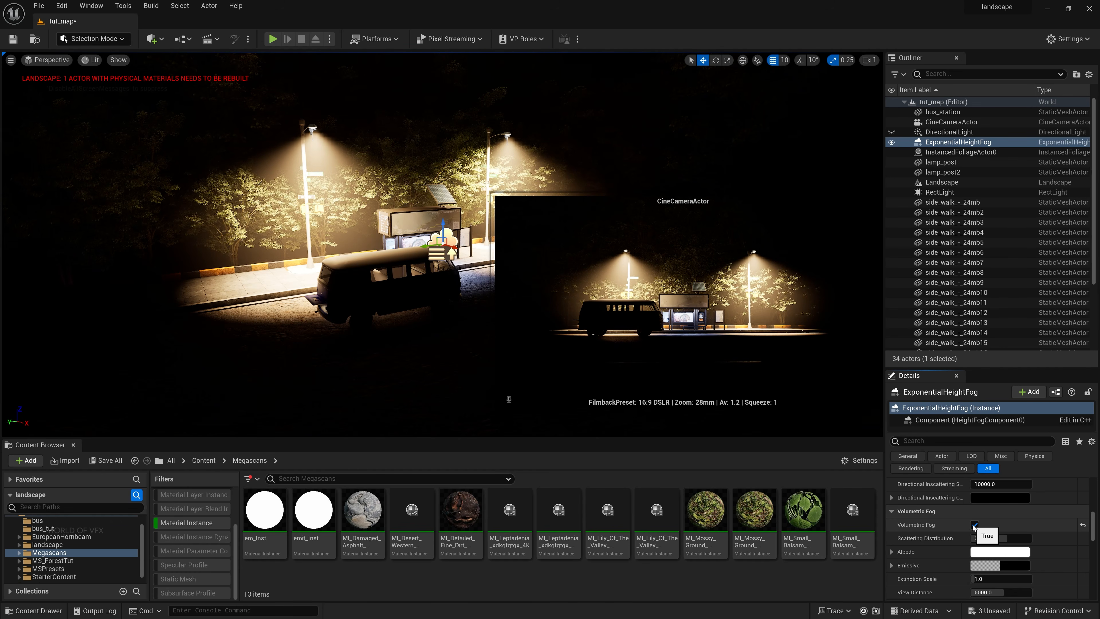
Step: Reset the fog component's location to 0, 0, 0
{"action": "scroll", "coordinate": [936, 537], "scroll_direction": "up", "scroll_amount": 4}
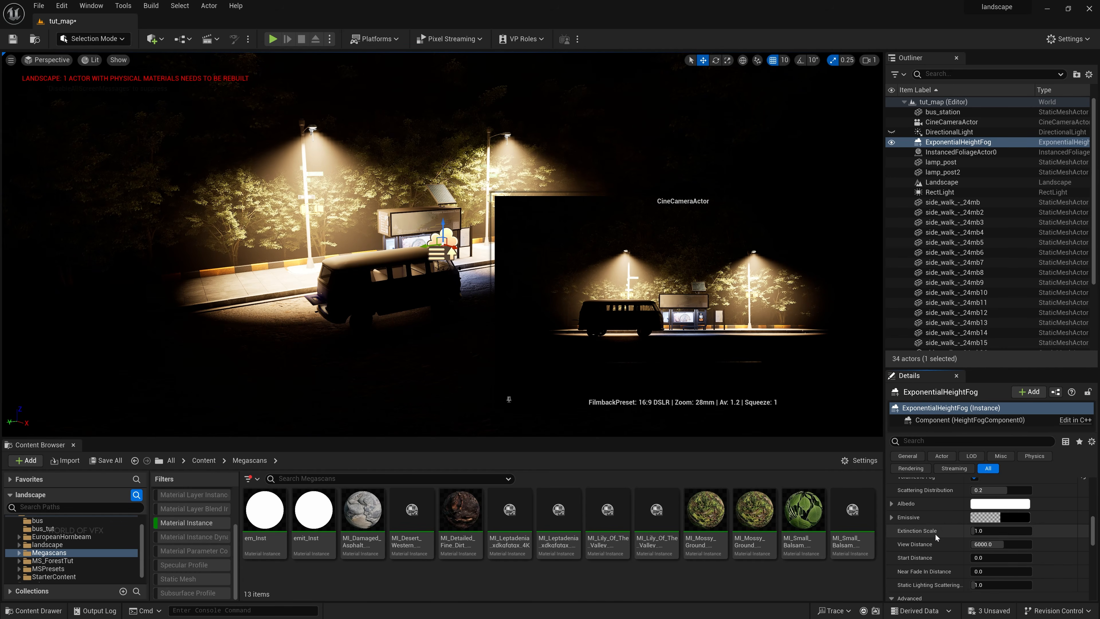
{"action": "scroll", "coordinate": [936, 538], "scroll_direction": "up", "scroll_amount": 5}
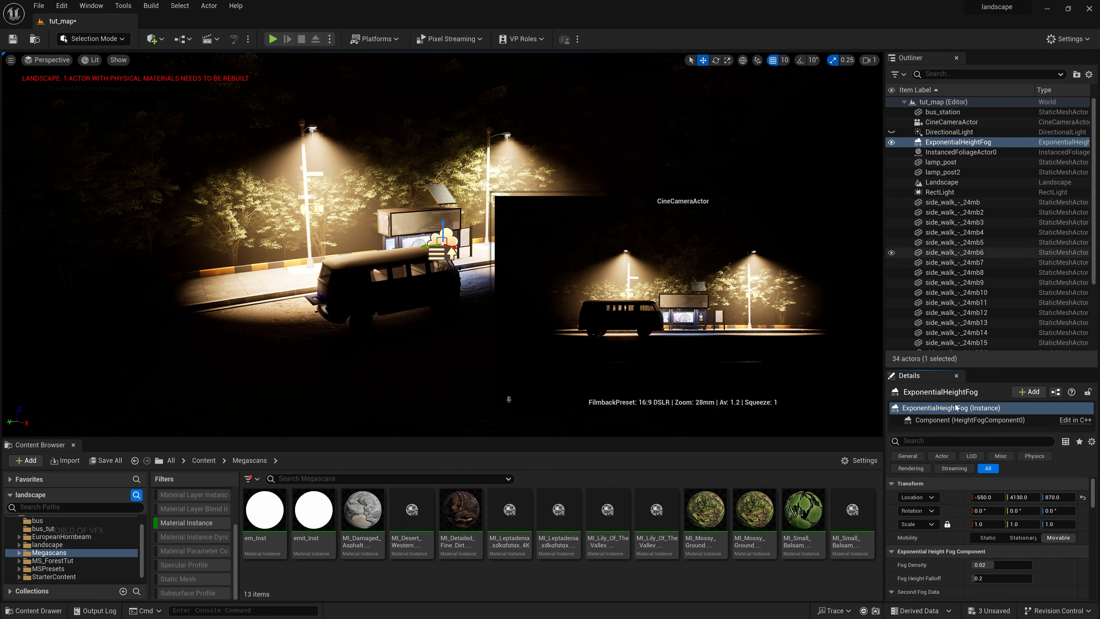
{"action": "left_click", "coordinate": [947, 420]}
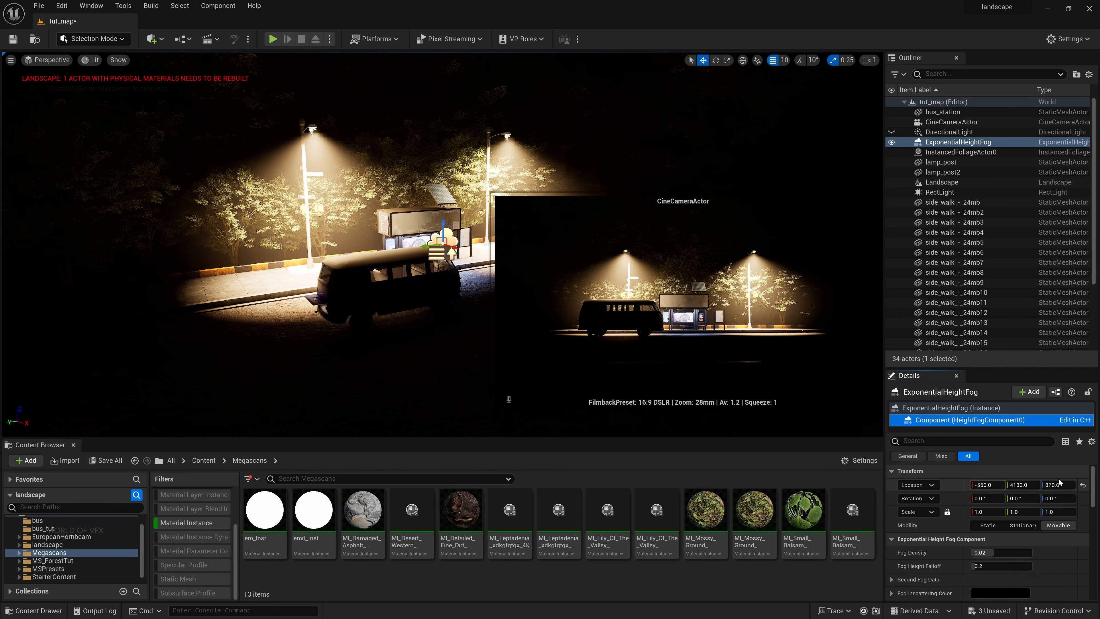
{"action": "left_click", "coordinate": [1084, 486]}
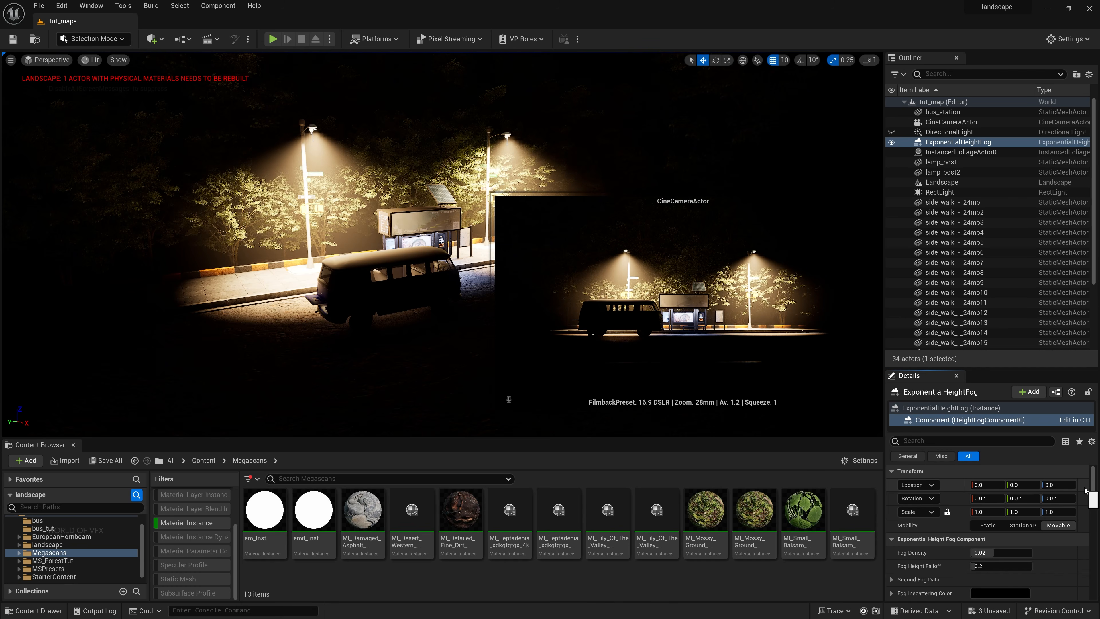
Step: Duplicate the first spot light and move the copy along X to 430, near the foreground kerb
{"action": "right_click_drag", "start_coordinate": [275, 402], "coordinate": [390, 403]}
{"action": "right_click_drag", "start_coordinate": [543, 226], "coordinate": [479, 223]}
{"action": "key", "text": "d"}
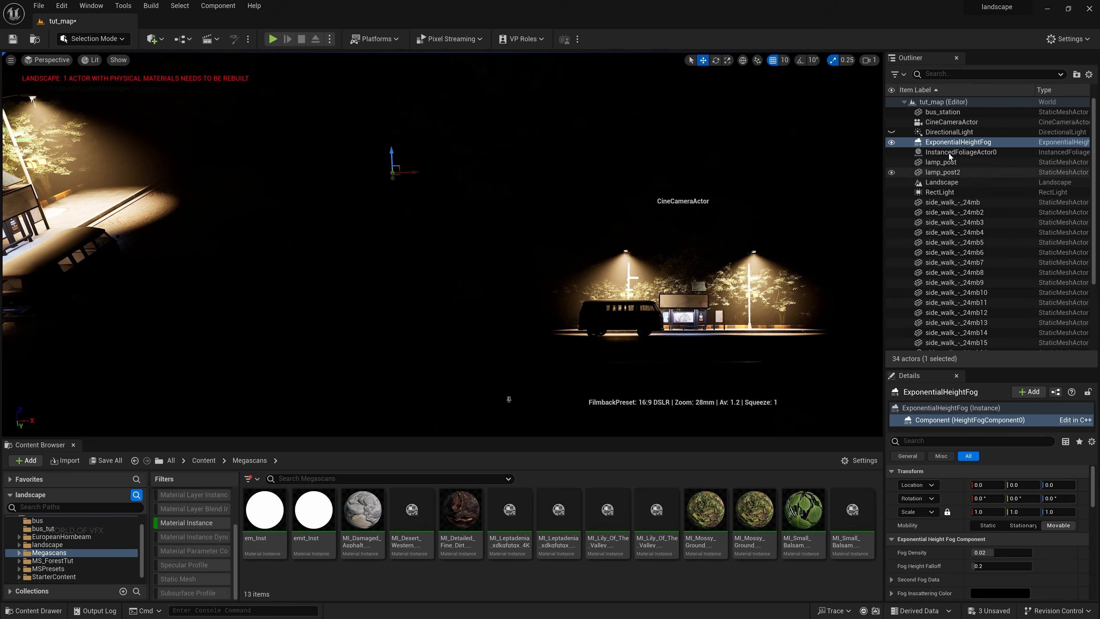
{"action": "scroll", "coordinate": [938, 299], "scroll_direction": "down", "scroll_amount": 5}
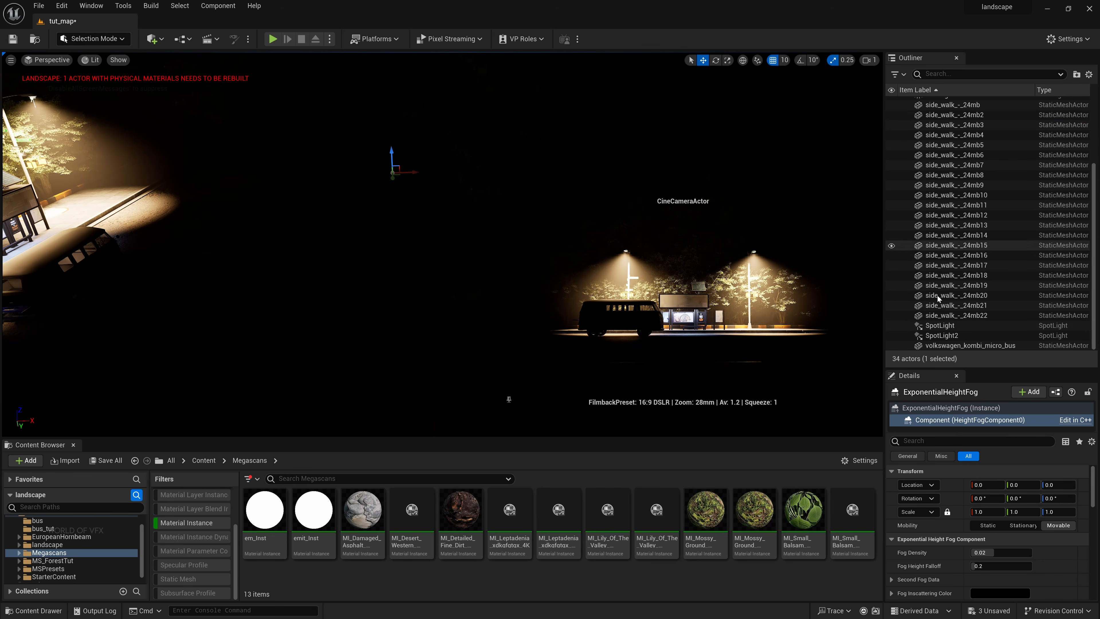
{"action": "left_click", "coordinate": [941, 326]}
{"action": "key", "text": "f"}
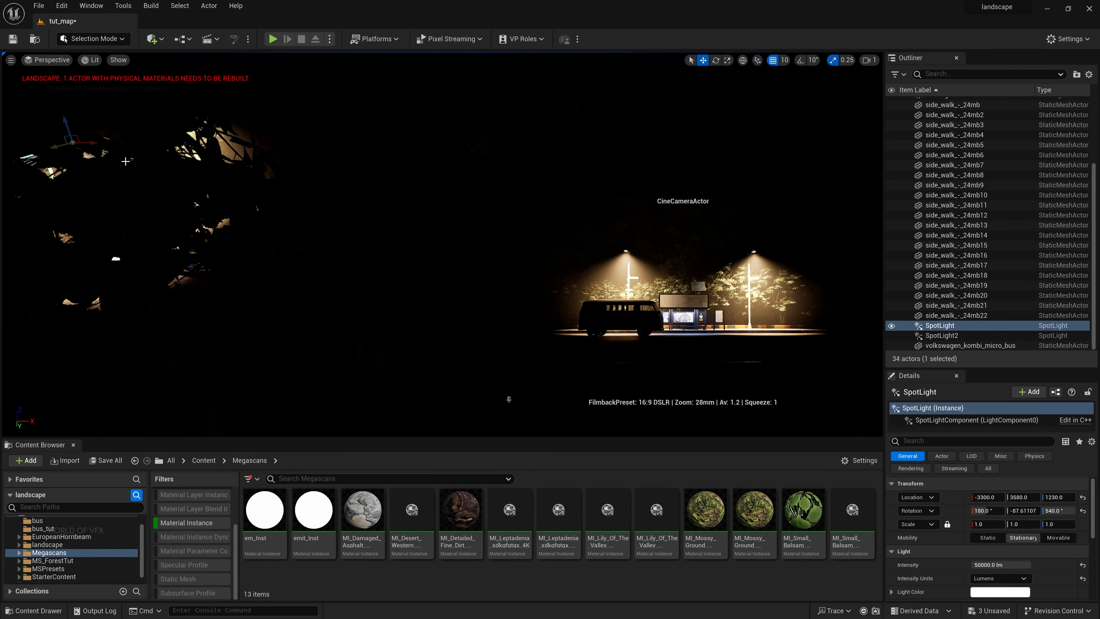
{"action": "left_click_drag", "start_coordinate": [93, 143], "coordinate": [523, 144], "text": "alt"}
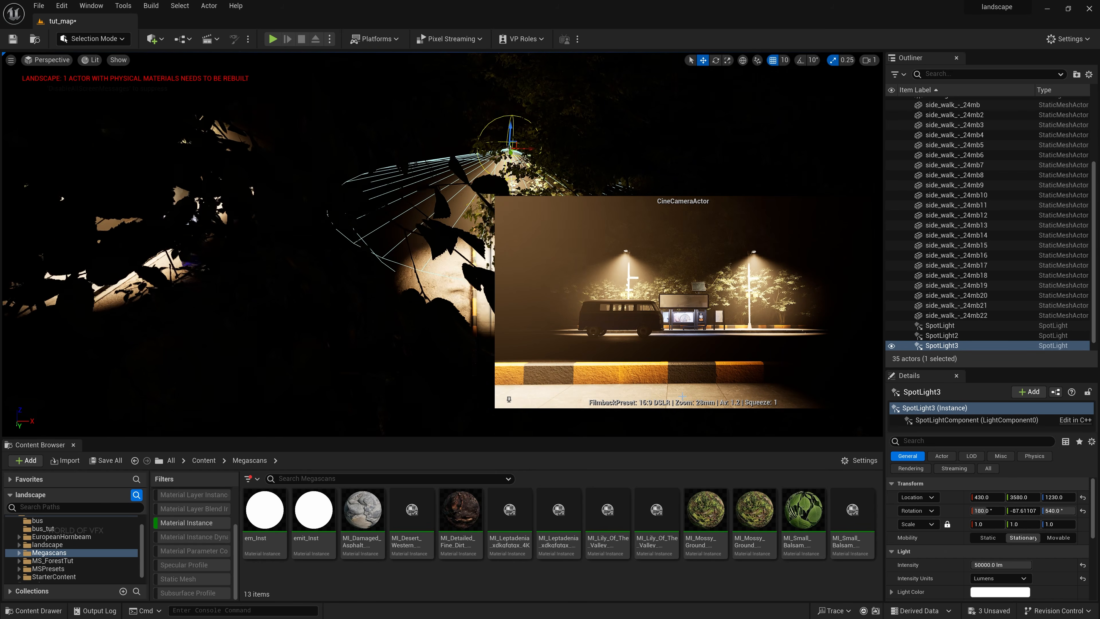
Step: Try a fog density of 0.05 on the Exponential Height Fog and restore it to 0.02
{"action": "scroll", "coordinate": [953, 143], "scroll_direction": "up", "scroll_amount": 5}
{"action": "left_click", "coordinate": [958, 142]}
{"action": "scroll", "coordinate": [946, 544], "scroll_direction": "down", "scroll_amount": 3}
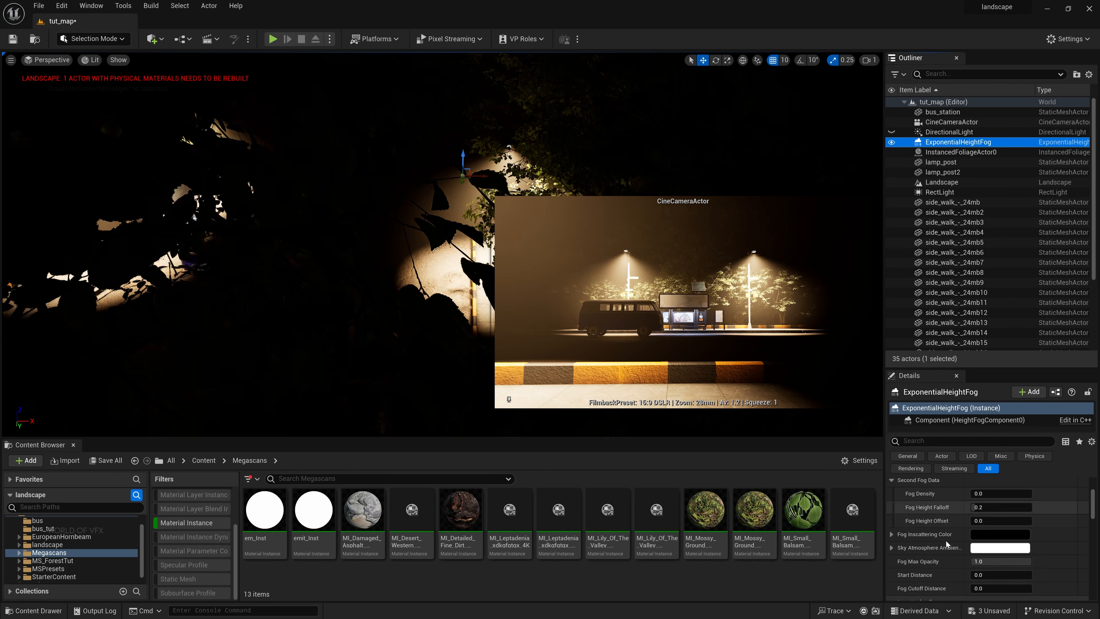
{"action": "scroll", "coordinate": [953, 533], "scroll_direction": "up", "scroll_amount": 3}
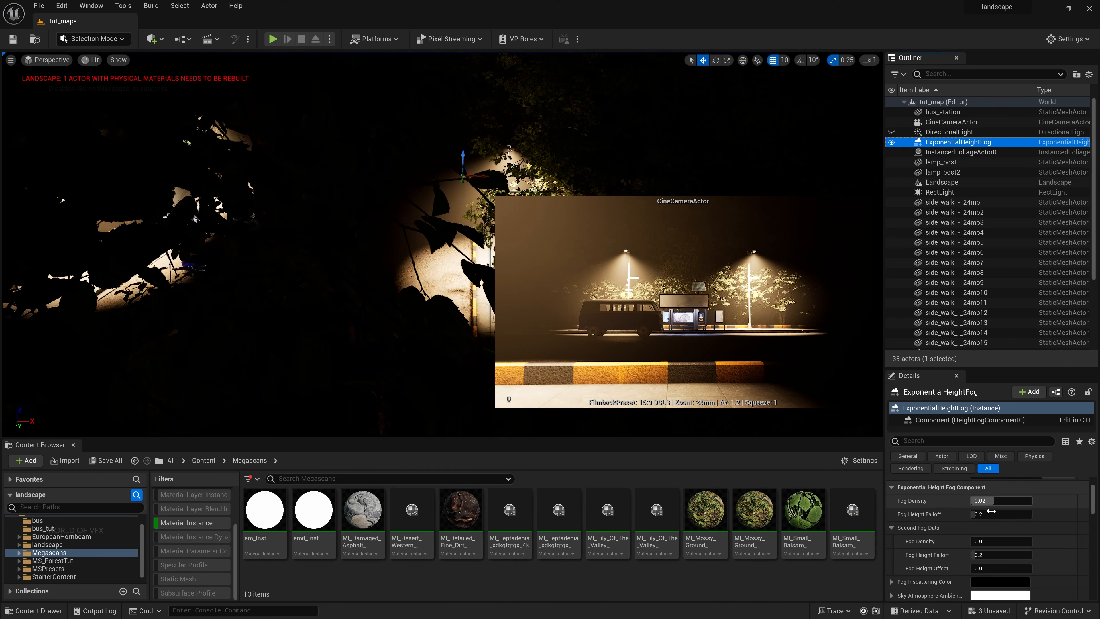
{"action": "left_click", "coordinate": [991, 501]}
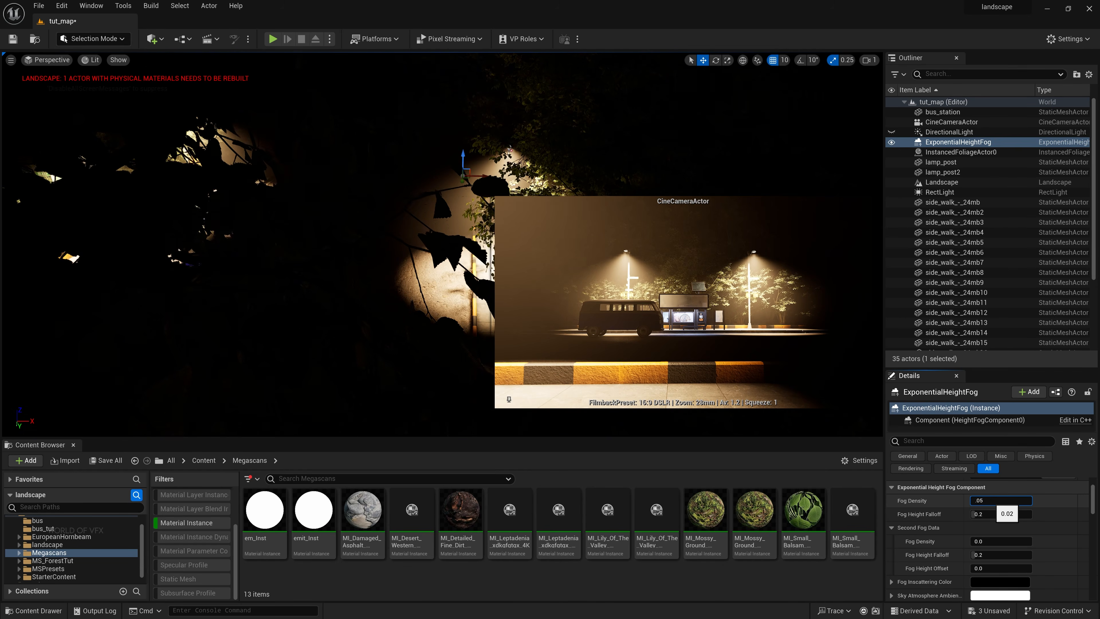
{"action": "key", "text": "Return"}
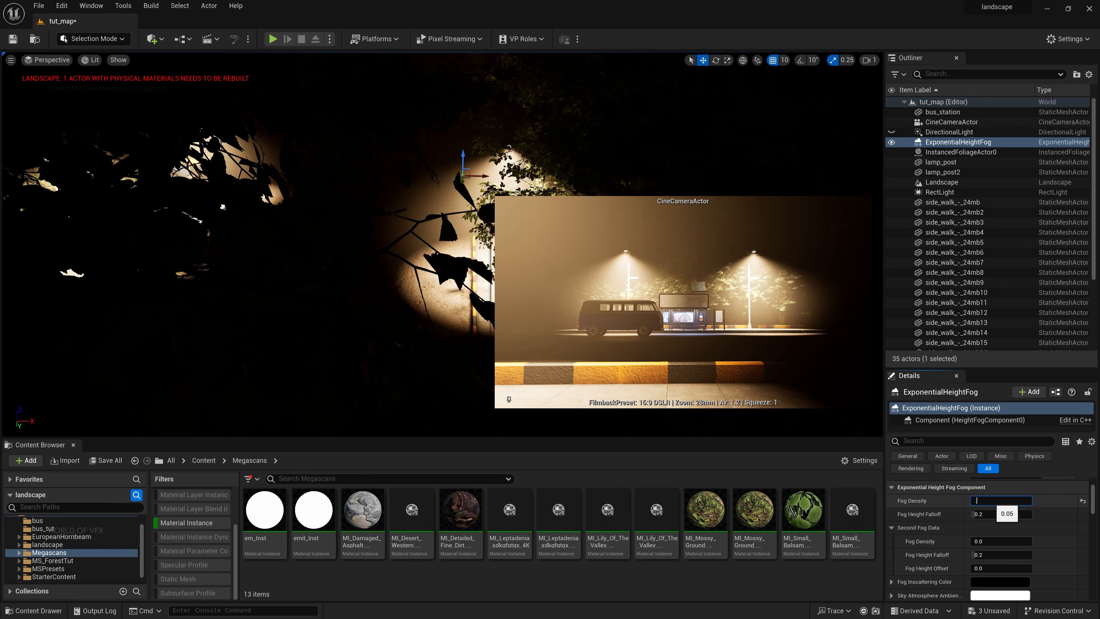
{"action": "key", "text": "Return"}
Step: Set the volumetric fog's emissive colour to a dark blue, sRGB hex 2A3240FF
{"action": "scroll", "coordinate": [948, 571], "scroll_direction": "down", "scroll_amount": 5}
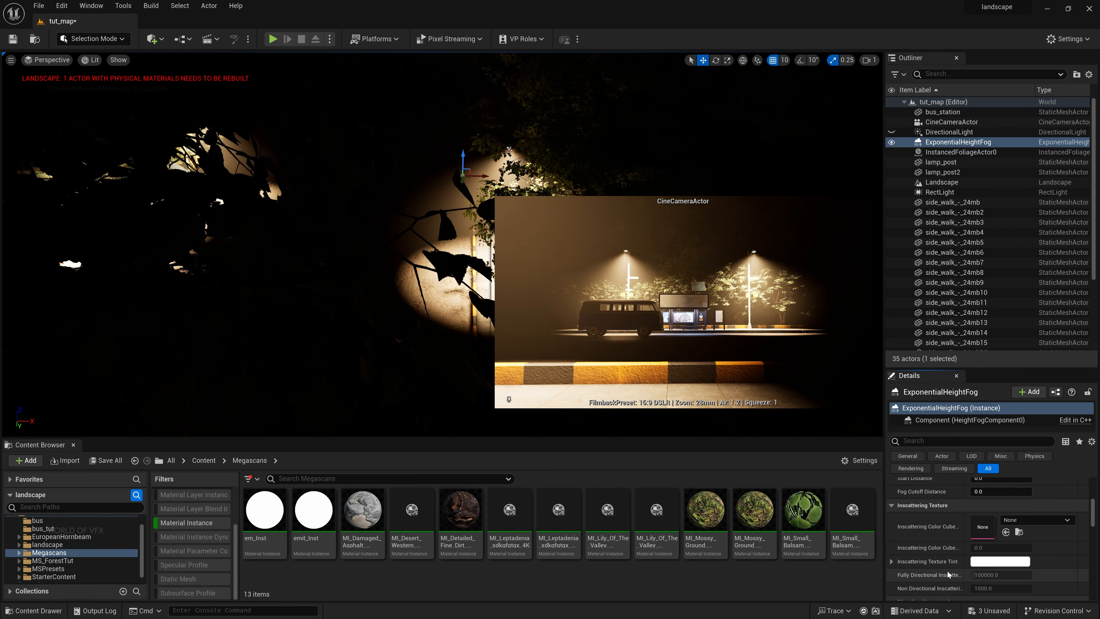
{"action": "scroll", "coordinate": [947, 571], "scroll_direction": "down", "scroll_amount": 4}
{"action": "scroll", "coordinate": [948, 570], "scroll_direction": "down", "scroll_amount": 2}
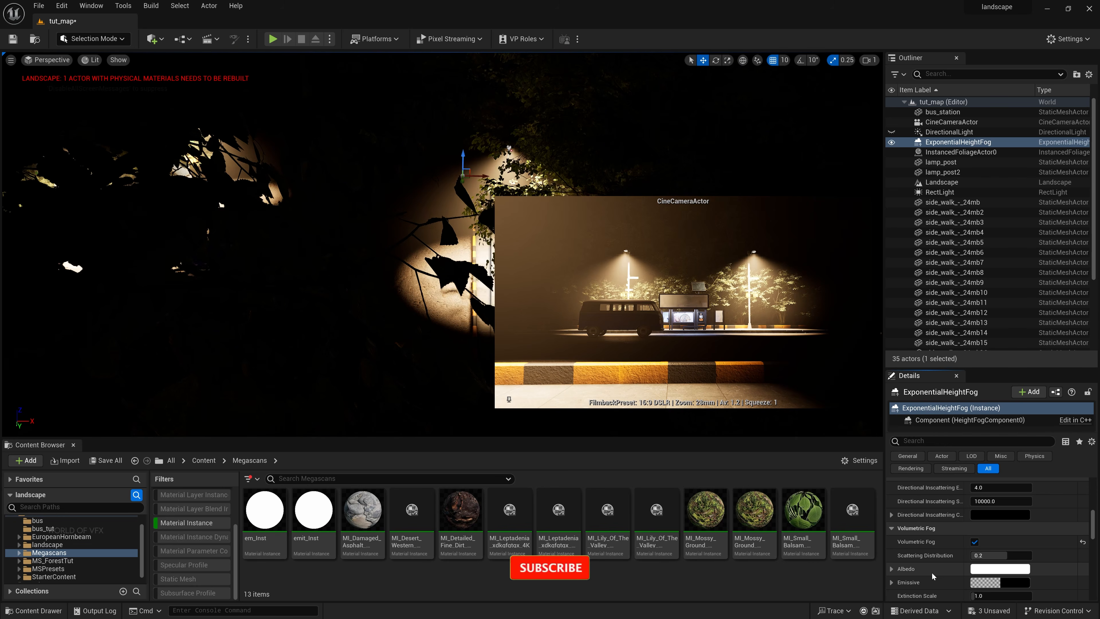
{"action": "scroll", "coordinate": [932, 572], "scroll_direction": "down", "scroll_amount": 2}
{"action": "left_click", "coordinate": [985, 551]}
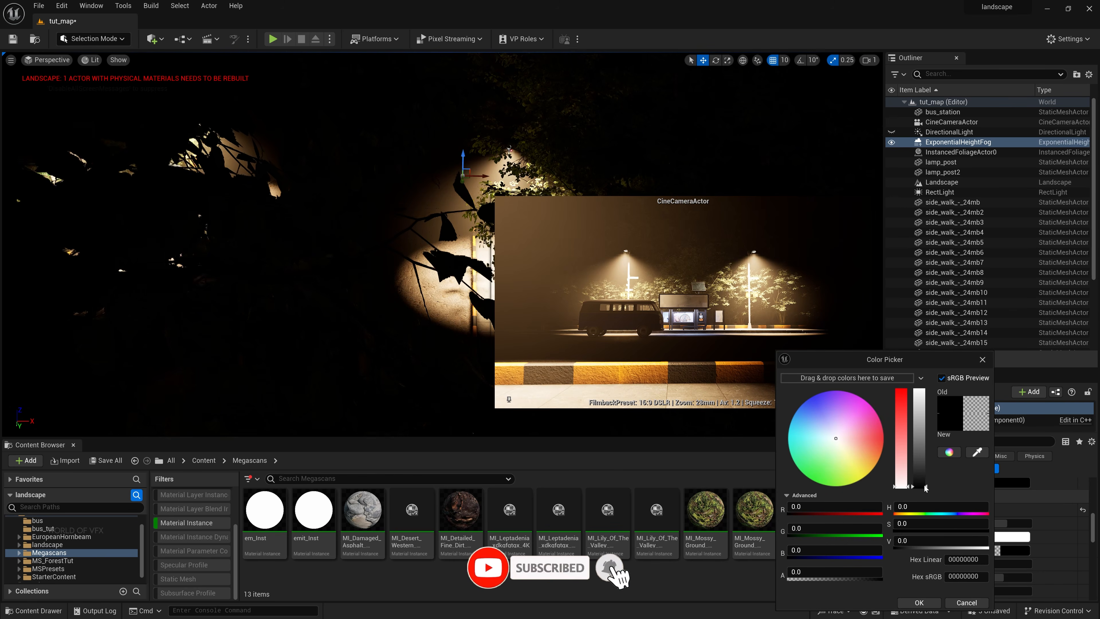
{"action": "left_click_drag", "start_coordinate": [926, 488], "coordinate": [926, 480]}
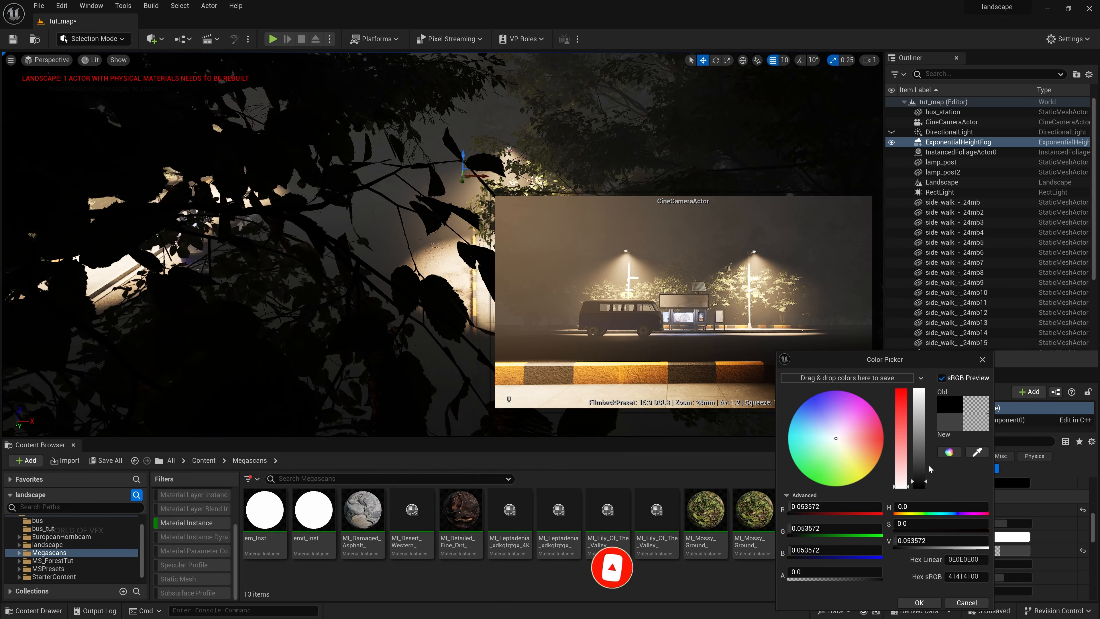
{"action": "left_click_drag", "start_coordinate": [919, 480], "coordinate": [917, 471]}
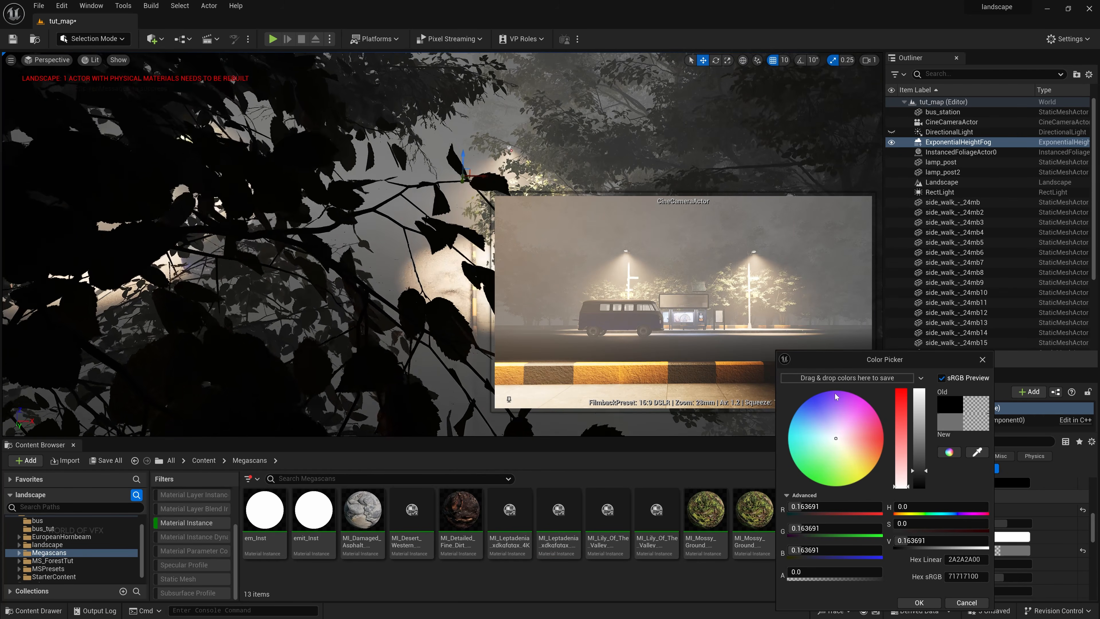
{"action": "mouse_move", "coordinate": [836, 440]}
{"action": "left_mouse_down"}
{"action": "mouse_move", "coordinate": [853, 453]}
{"action": "mouse_move", "coordinate": [817, 421]}
{"action": "left_mouse_up"}
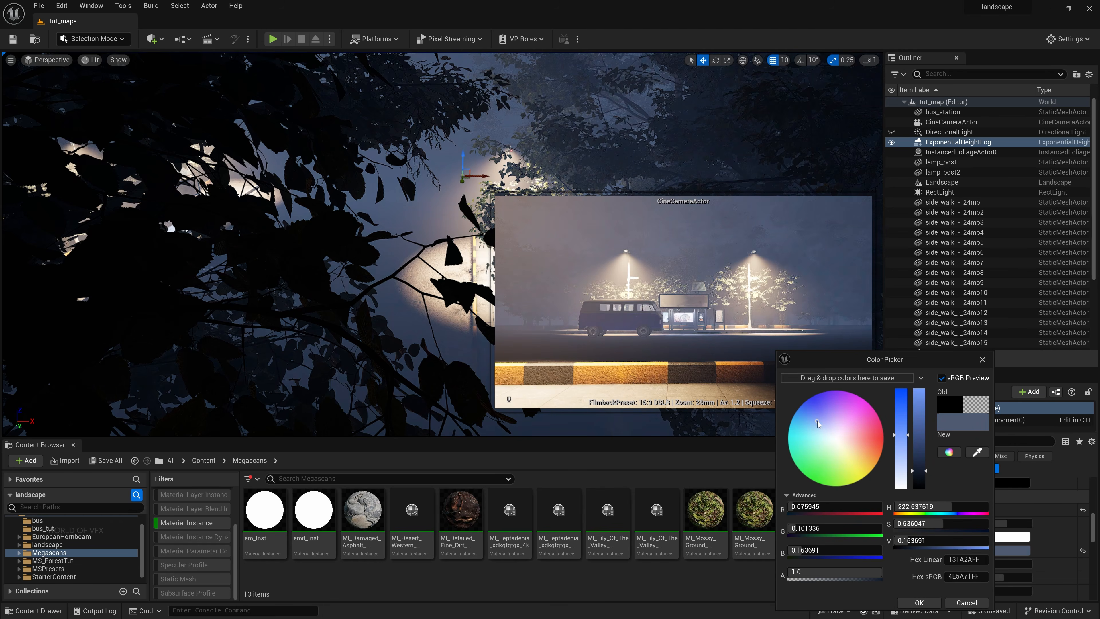
{"action": "left_click", "coordinate": [927, 480]}
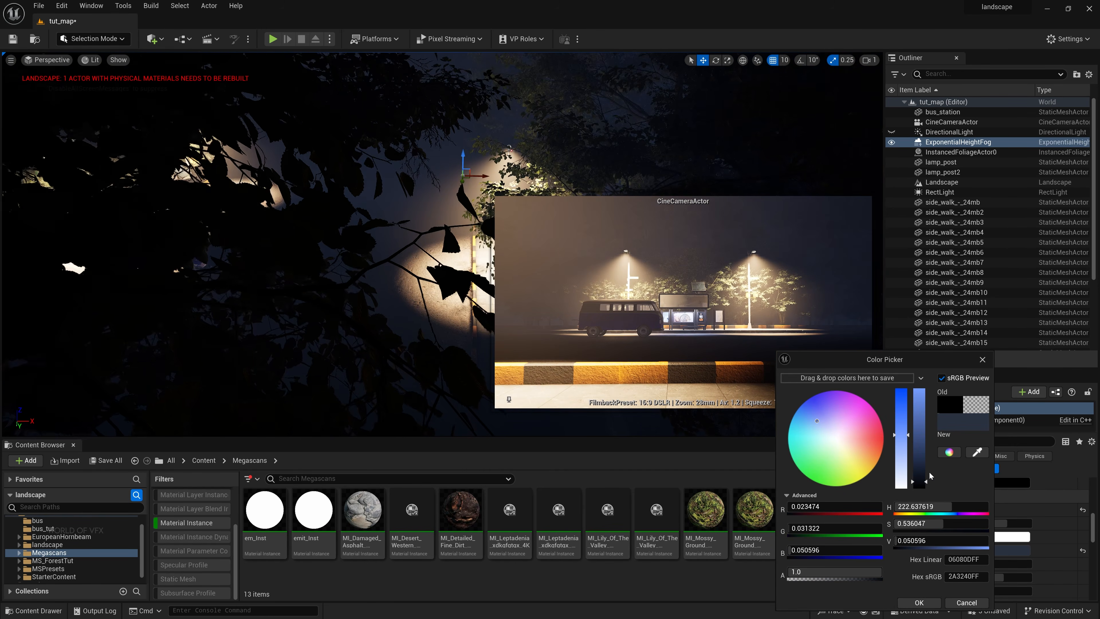
{"action": "left_click", "coordinate": [912, 603]}
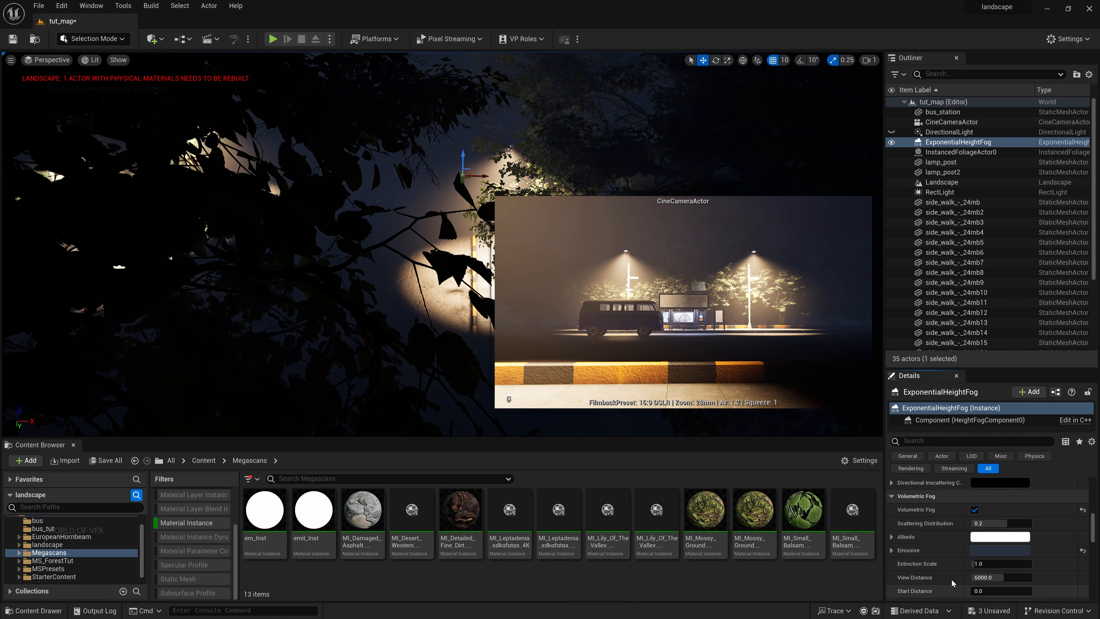
Step: Set the volumetric fog's view distance to about 5474 and its scattering distribution to about -0.006
{"action": "scroll", "coordinate": [946, 572], "scroll_direction": "down", "scroll_amount": 1}
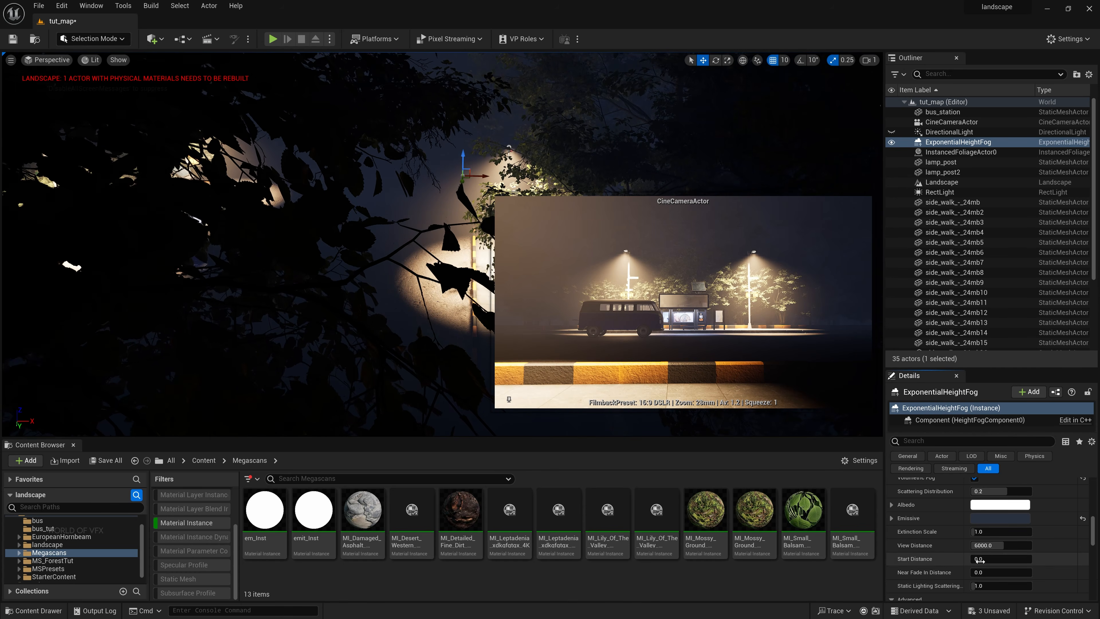
{"action": "mouse_move", "coordinate": [994, 546]}
{"action": "left_mouse_down"}
{"action": "mouse_move", "coordinate": [1017, 545]}
{"action": "mouse_move", "coordinate": [976, 546]}
{"action": "mouse_move", "coordinate": [989, 545]}
{"action": "left_mouse_up"}
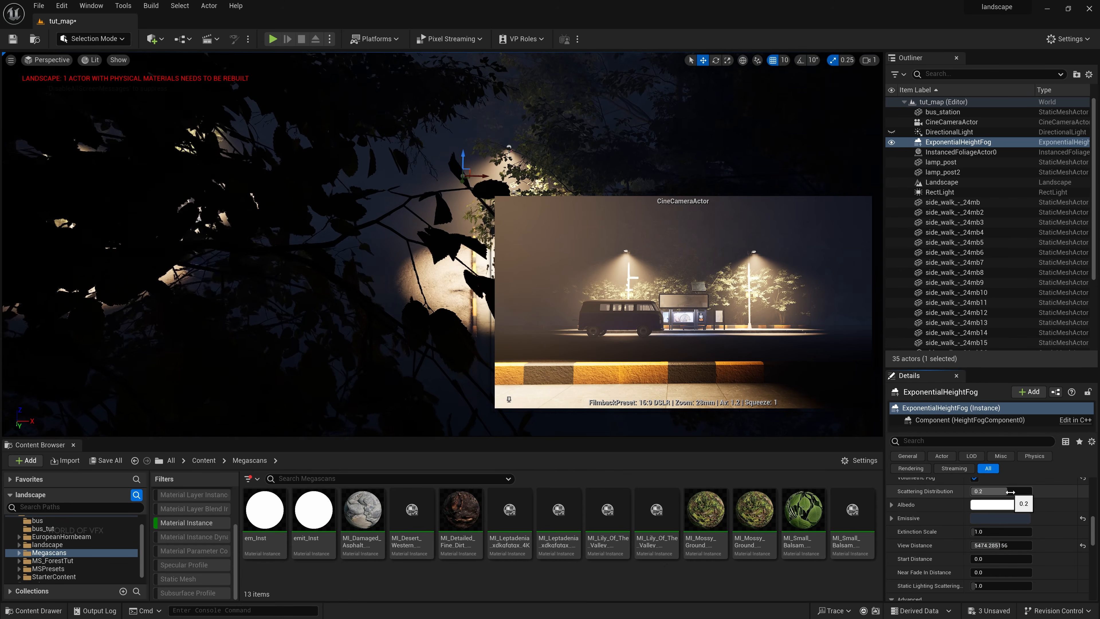
{"action": "left_click_drag", "start_coordinate": [990, 491], "coordinate": [998, 491]}
{"action": "scroll", "coordinate": [928, 547], "scroll_direction": "down", "scroll_amount": 5}
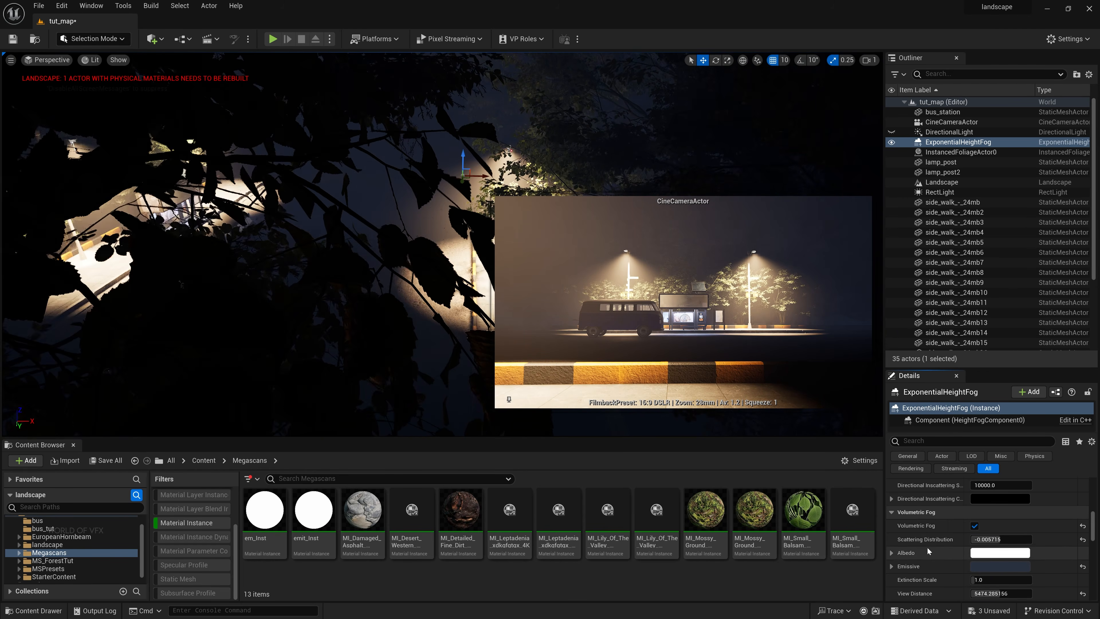
Step: Set the fog height falloff to about 0.7 and review the volumetric fog settings
{"action": "scroll", "coordinate": [946, 536], "scroll_direction": "up", "scroll_amount": 5}
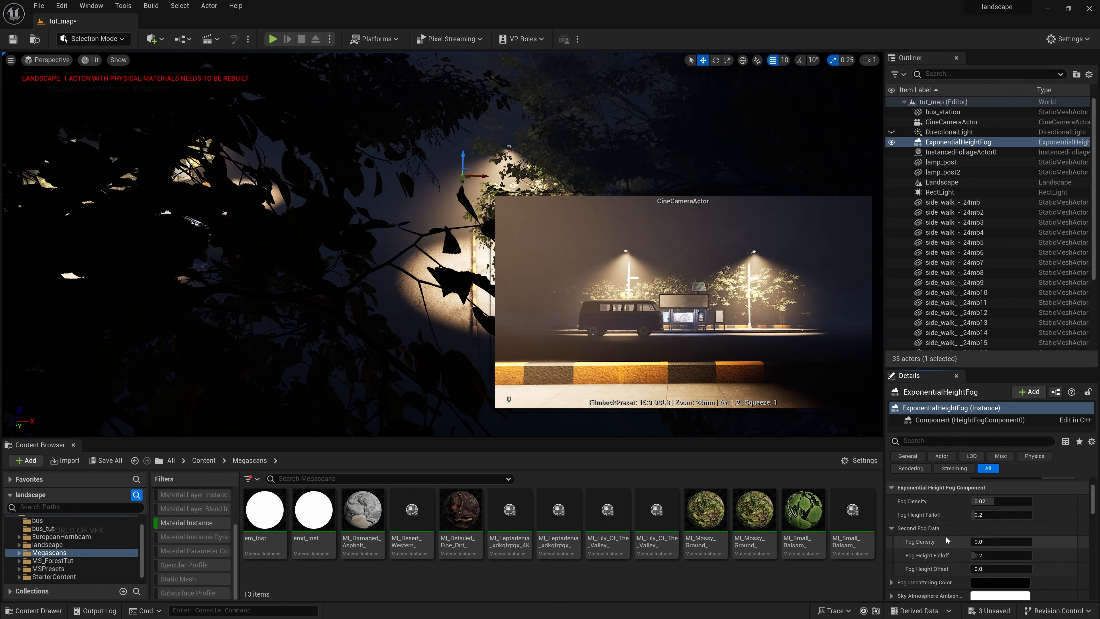
{"action": "mouse_move", "coordinate": [979, 514]}
{"action": "left_mouse_down"}
{"action": "mouse_move", "coordinate": [997, 515]}
{"action": "mouse_move", "coordinate": [983, 514]}
{"action": "left_mouse_up"}
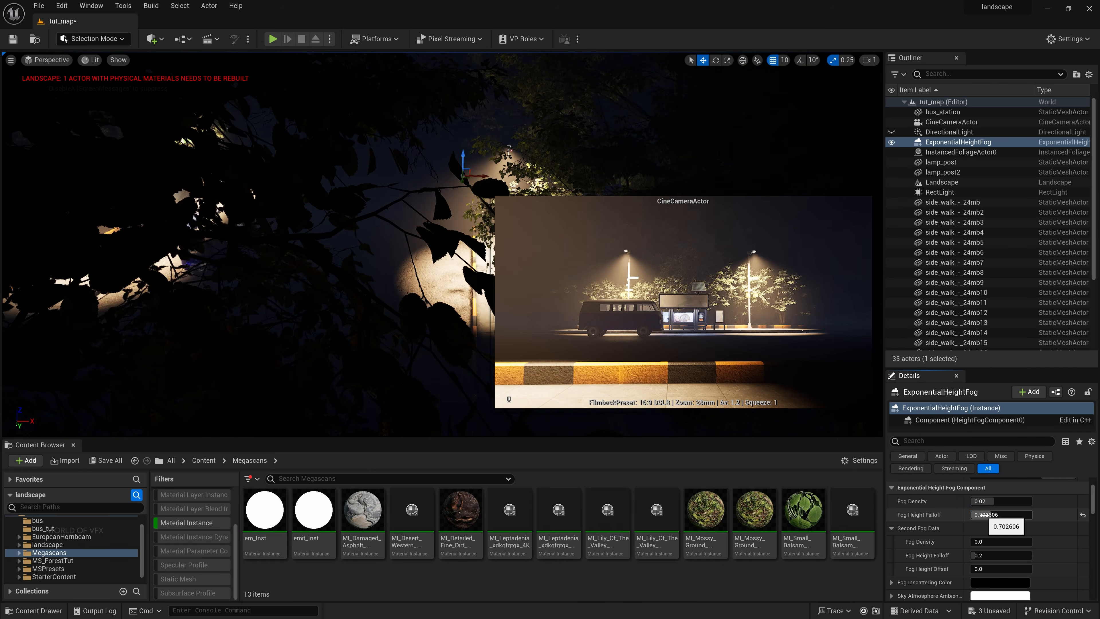
{"action": "scroll", "coordinate": [947, 539], "scroll_direction": "down", "scroll_amount": 5}
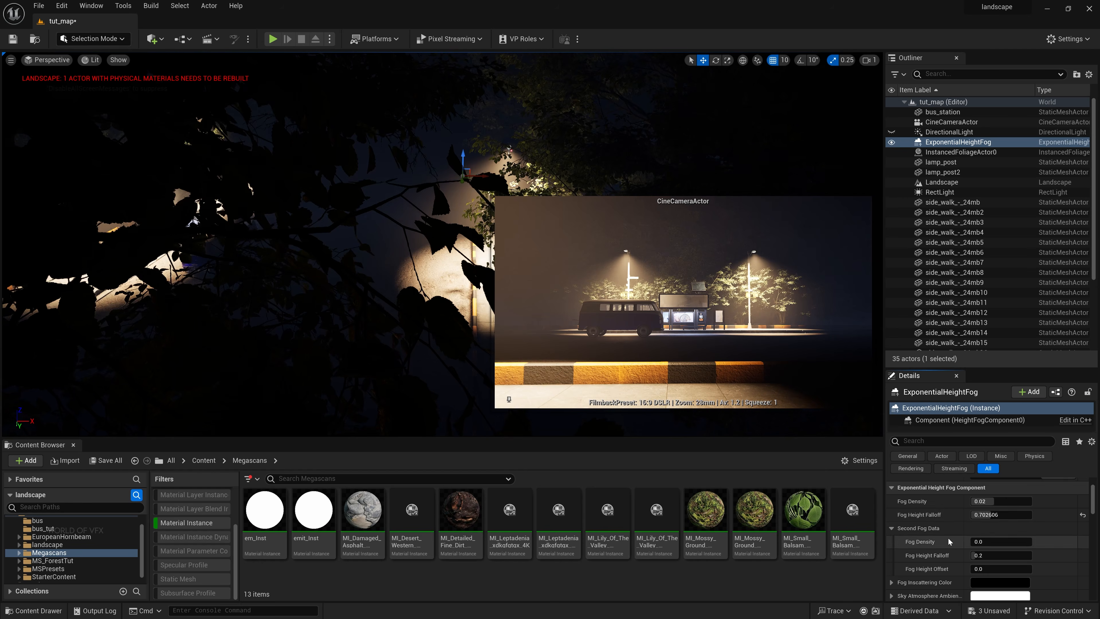
{"action": "scroll", "coordinate": [946, 536], "scroll_direction": "down", "scroll_amount": 3}
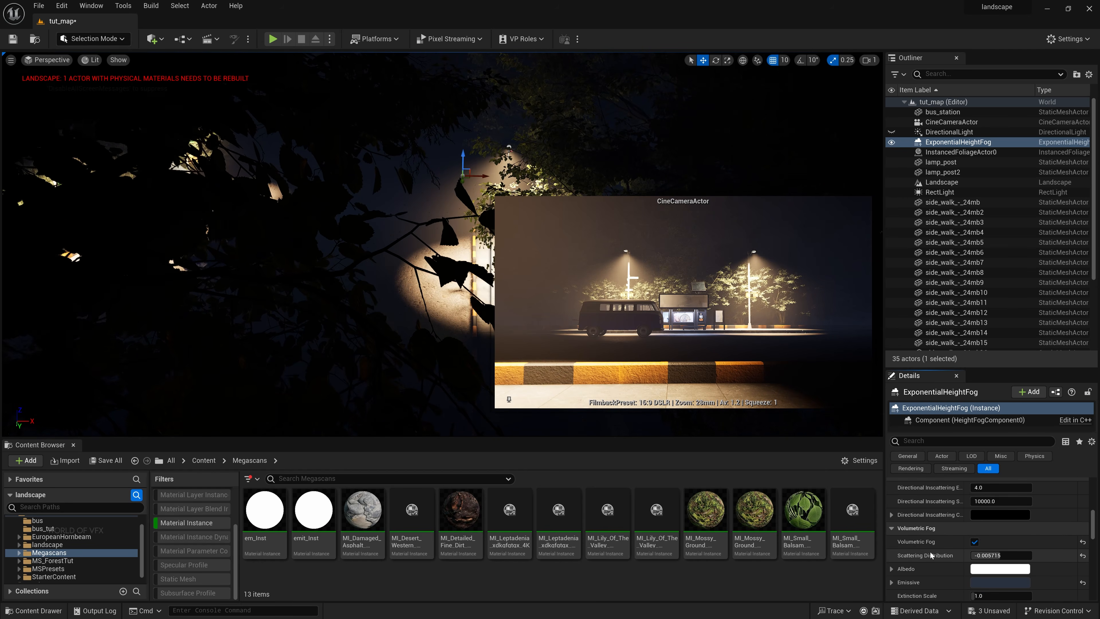
{"action": "scroll", "coordinate": [969, 582], "scroll_direction": "down", "scroll_amount": 2}
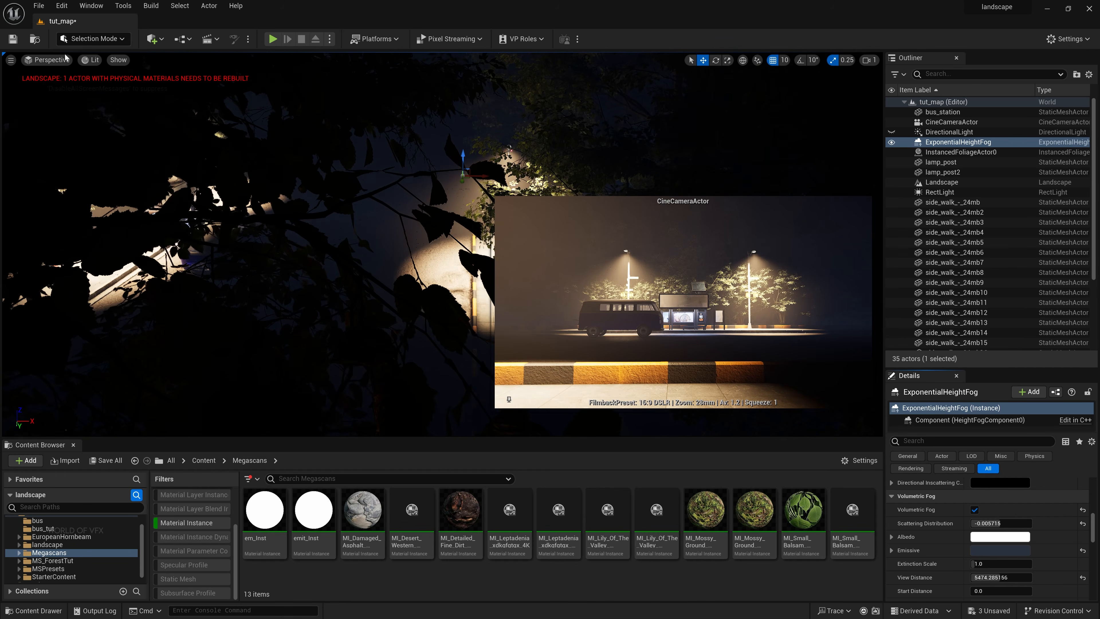
Step: Add two more static mesh foliage types to the palette in Foliage mode and select the last one added
{"action": "left_click", "coordinate": [91, 39]}
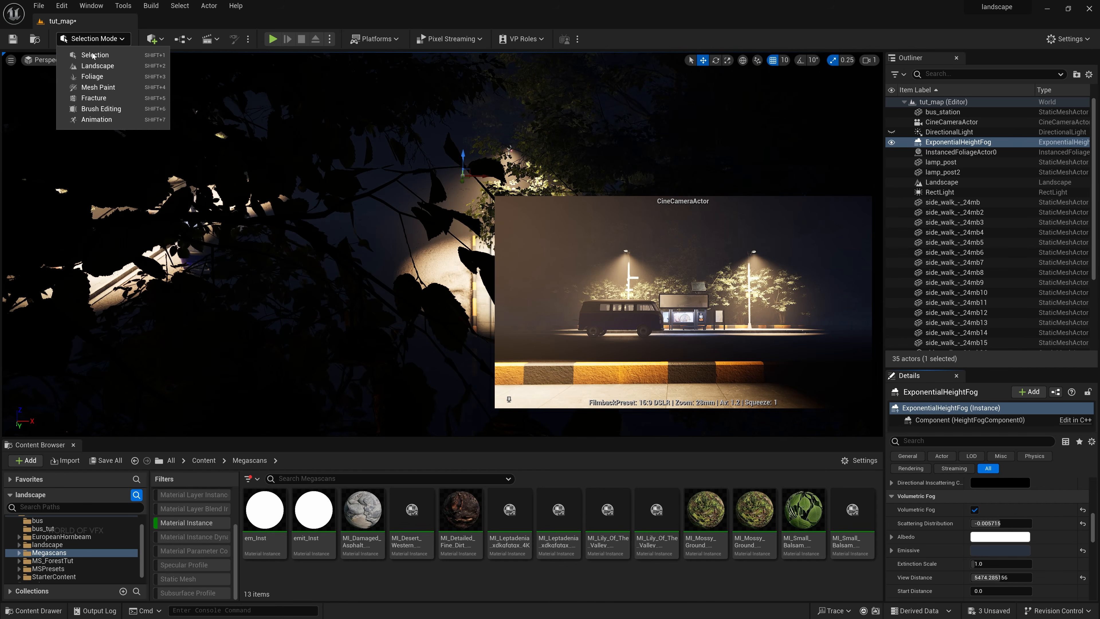
{"action": "left_click", "coordinate": [105, 77]}
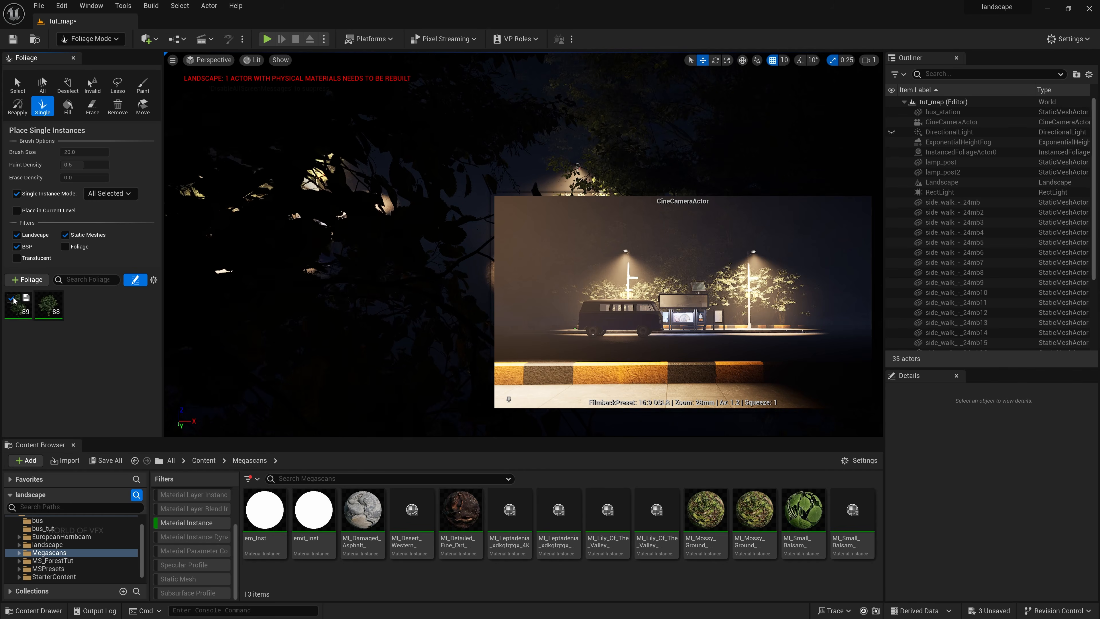
{"action": "left_click", "coordinate": [33, 282]}
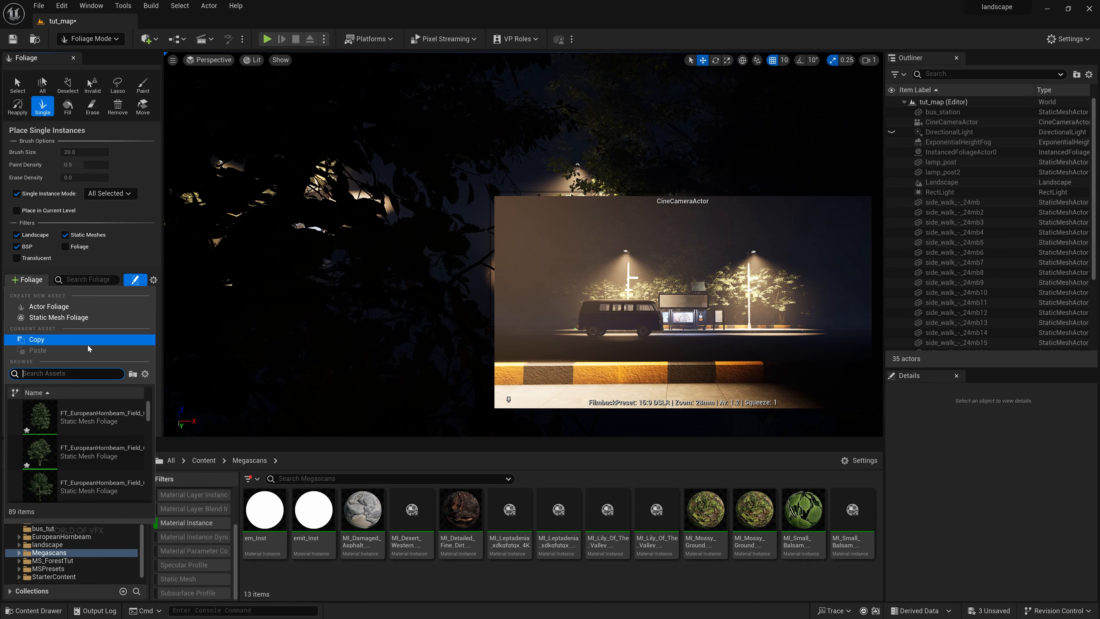
{"action": "left_click_drag", "start_coordinate": [155, 454], "coordinate": [154, 446]}
{"action": "left_click", "coordinate": [101, 424]}
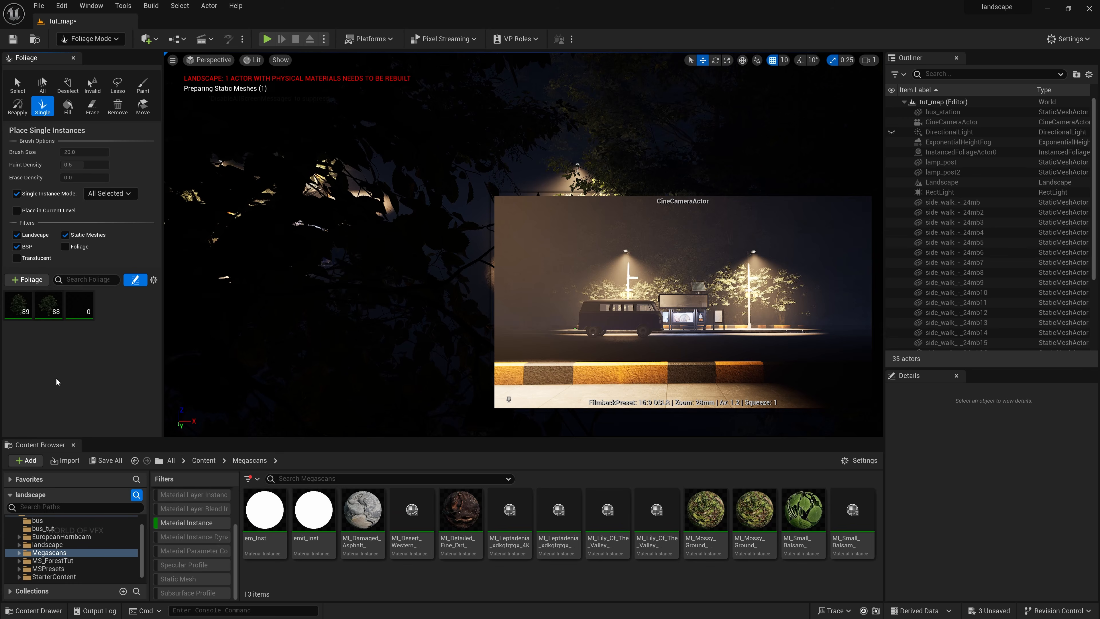
{"action": "left_click", "coordinate": [30, 279]}
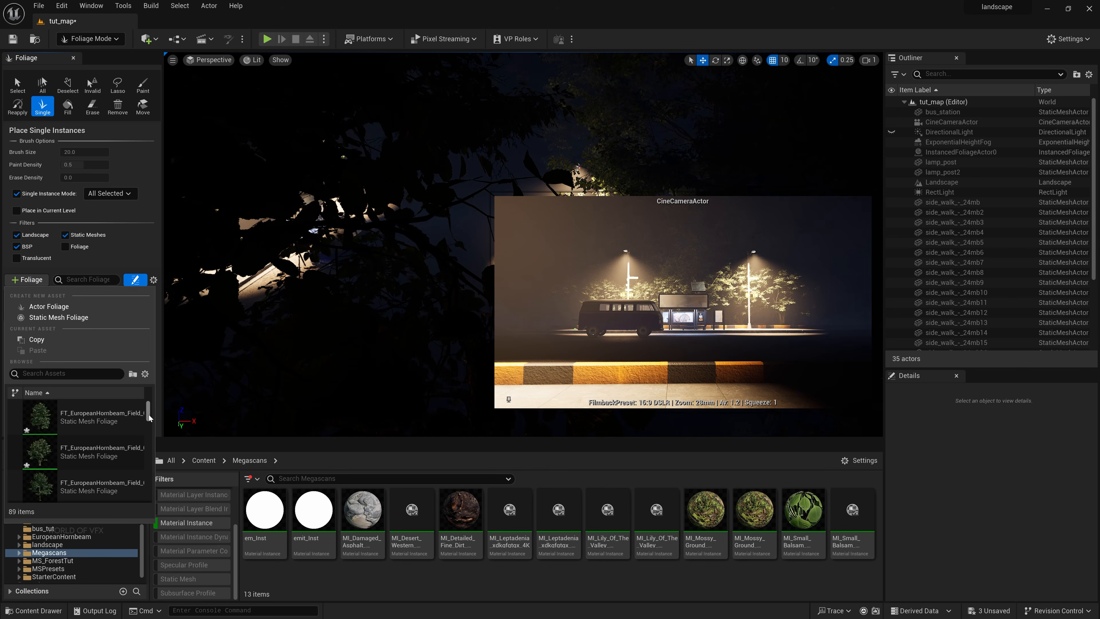
{"action": "left_click_drag", "start_coordinate": [149, 414], "coordinate": [148, 455]}
{"action": "left_click", "coordinate": [101, 436]}
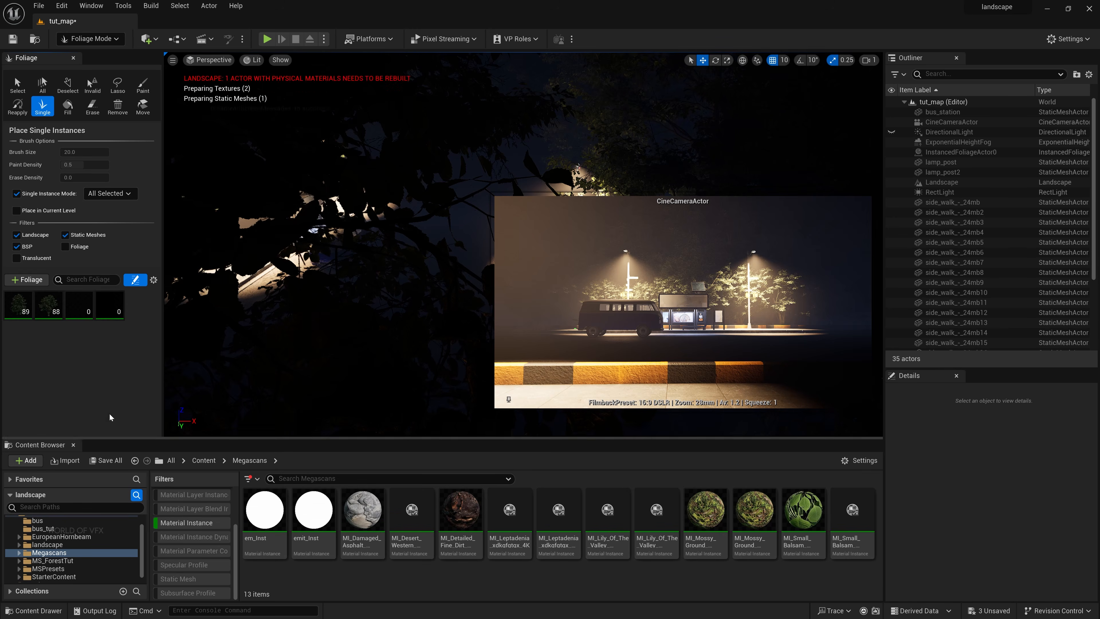
{"action": "left_click", "coordinate": [109, 307]}
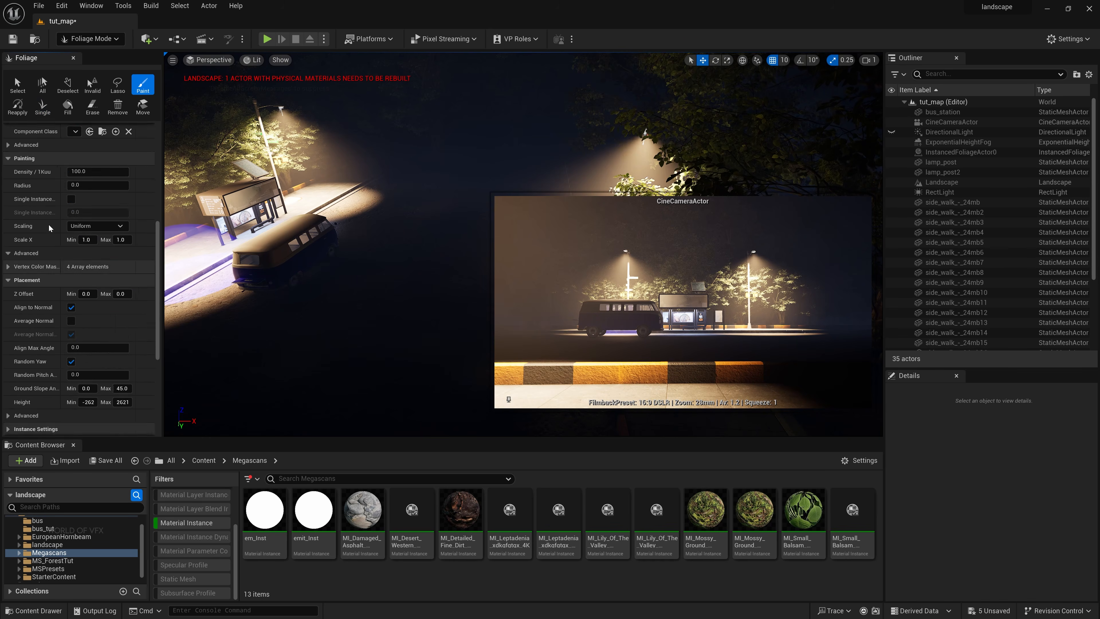
Step: Enable single instance mode and place the two selected foliage types individually beside the cine camera at the pavement's edge
{"action": "scroll", "coordinate": [48, 224], "scroll_direction": "up", "scroll_amount": 5}
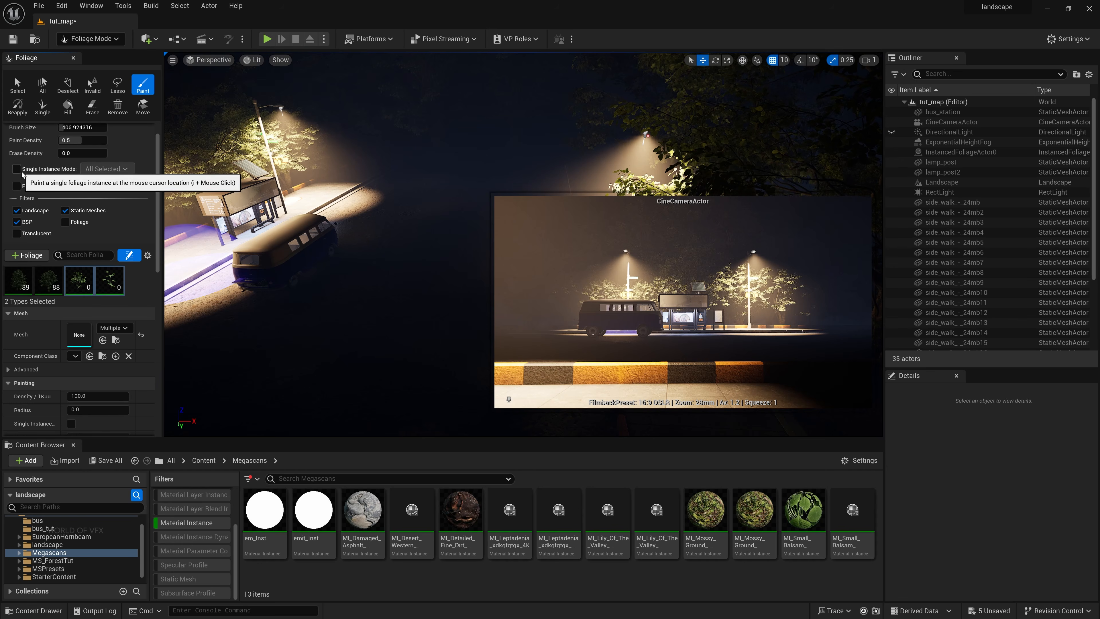
{"action": "left_click", "coordinate": [17, 169]}
{"action": "mouse_move", "coordinate": [484, 380]}
{"action": "right_mouse_down"}
{"action": "mouse_move", "coordinate": [655, 379]}
{"action": "mouse_move", "coordinate": [626, 388]}
{"action": "right_mouse_up"}
{"action": "key", "text": "w"}
{"action": "key", "text": "w"}
{"action": "key", "text": "w"}
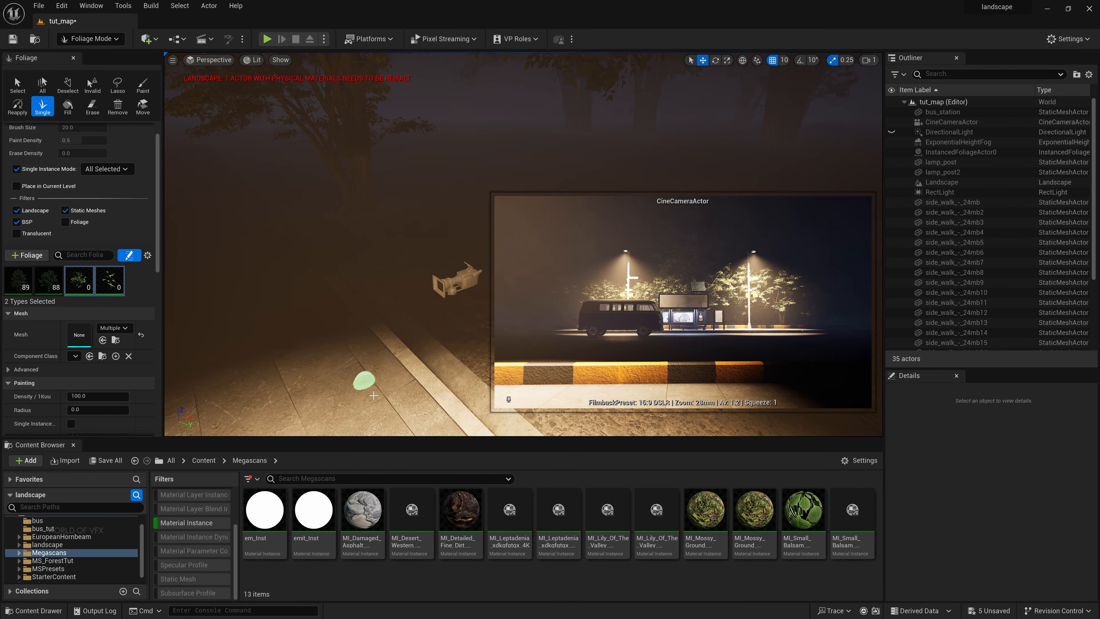
{"action": "left_click", "coordinate": [379, 380]}
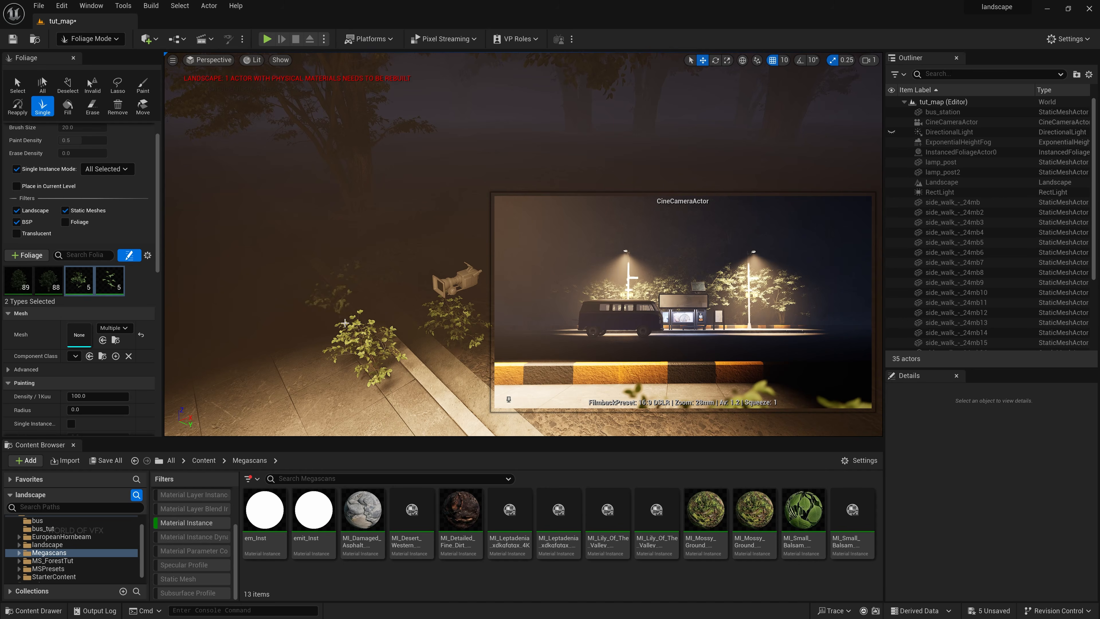
{"action": "left_click", "coordinate": [313, 351]}
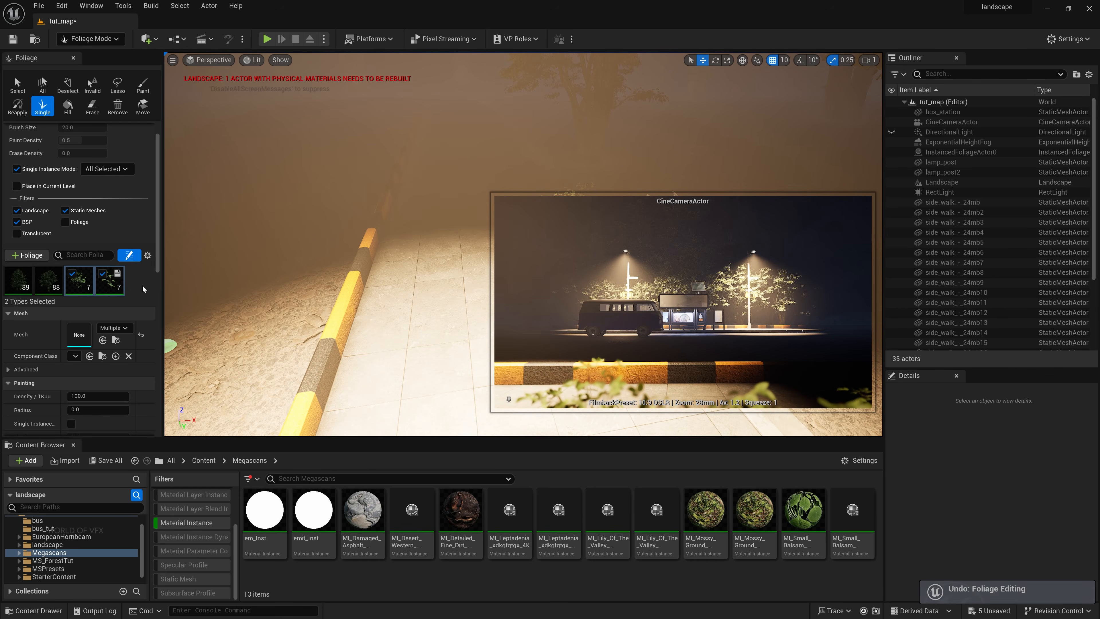
Step: Set the minimum scale of FT_EuropeanHornbeam_Sapling_04_PP to 0.2 and place single saplings in a row along the soil side of the striped kerb
{"action": "left_click", "coordinate": [79, 279]}
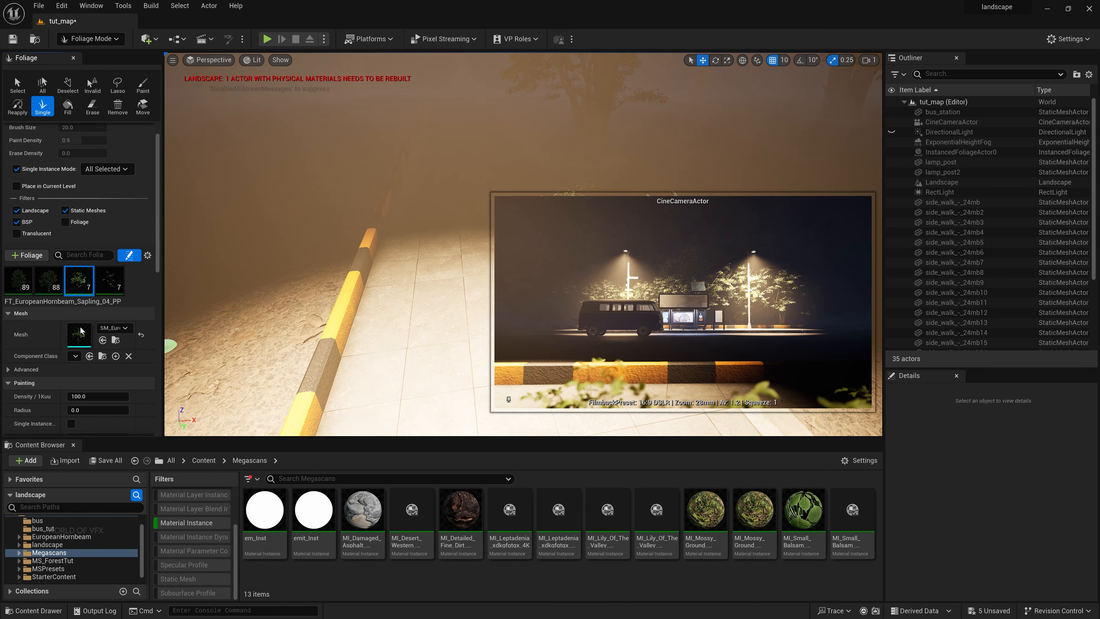
{"action": "scroll", "coordinate": [69, 347], "scroll_direction": "down", "scroll_amount": 5}
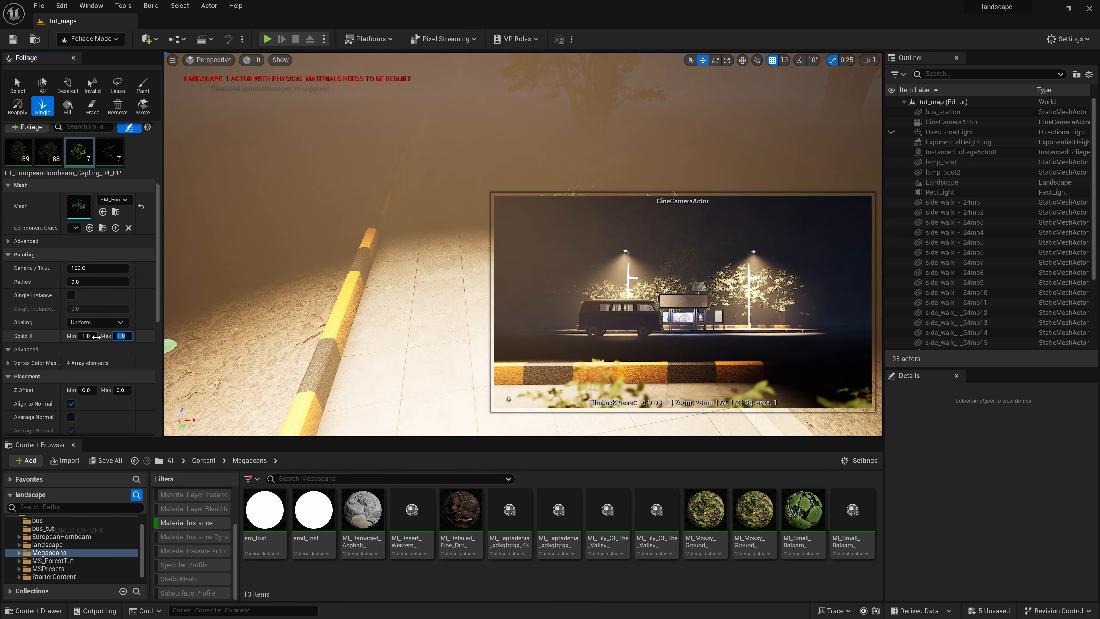
{"action": "left_click", "coordinate": [300, 350]}
{"action": "left_click", "coordinate": [282, 386]}
{"action": "left_click", "coordinate": [269, 404]}
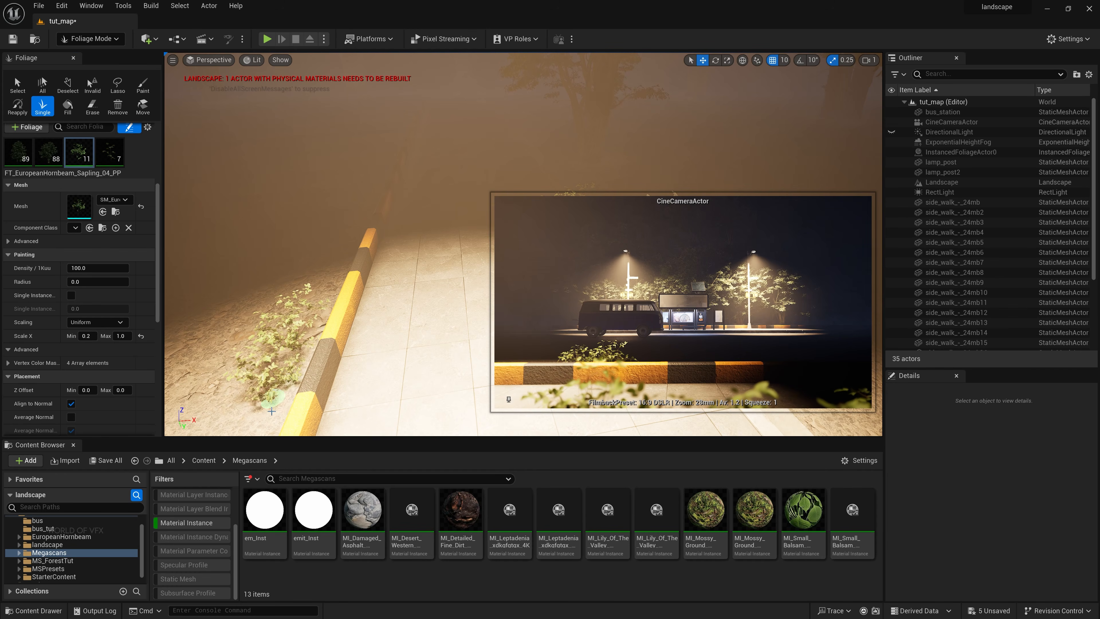
{"action": "left_click", "coordinate": [262, 414]}
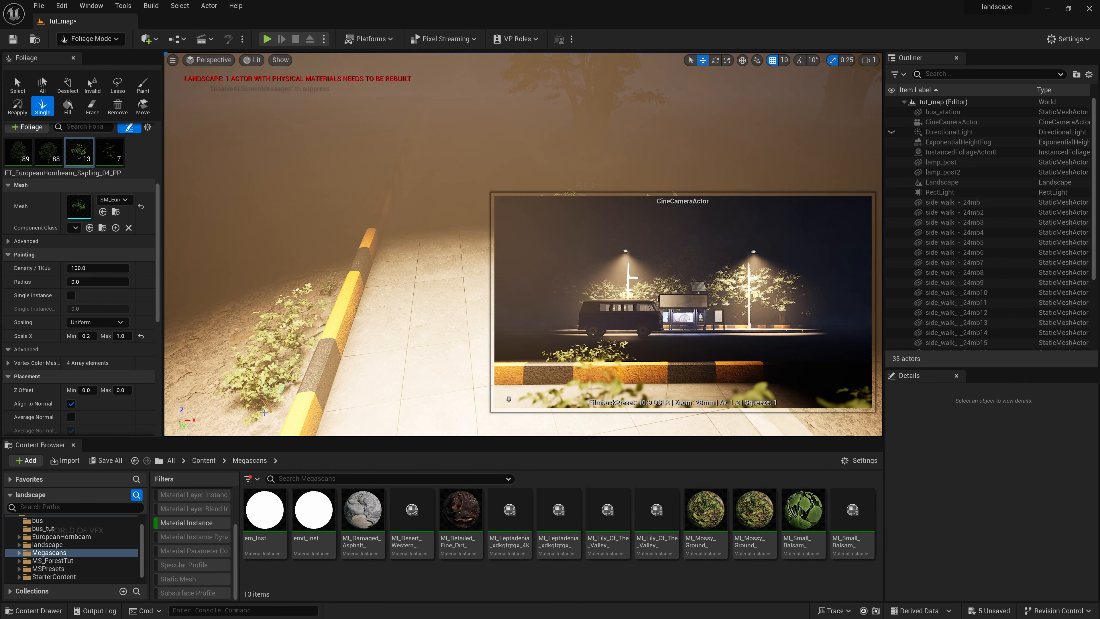
{"action": "scroll", "coordinate": [294, 387], "scroll_direction": "down", "scroll_amount": 3}
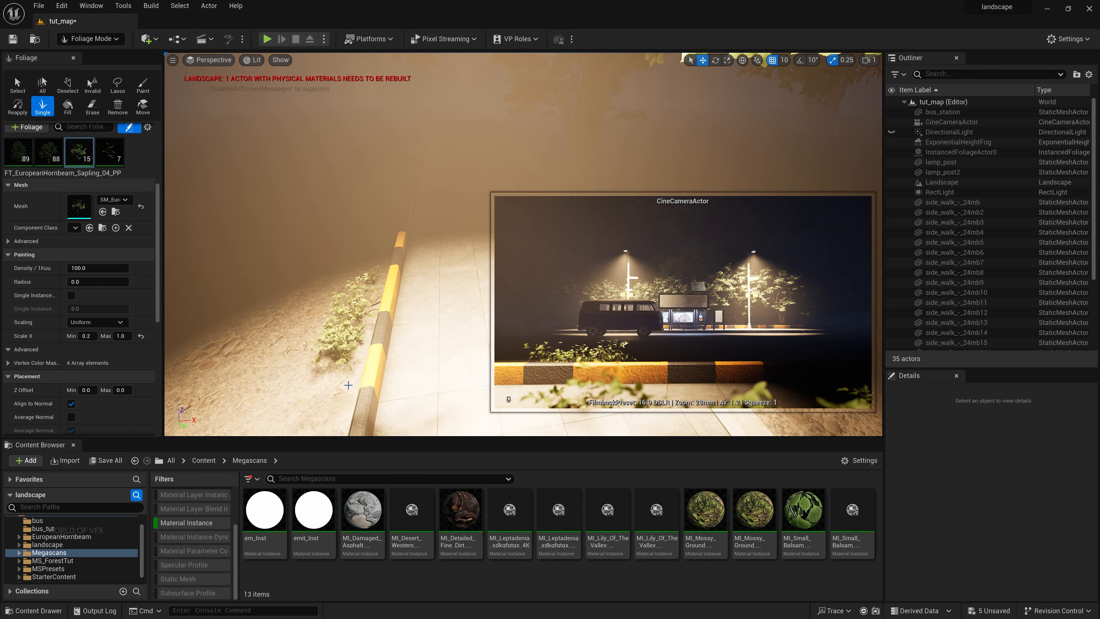
{"action": "left_click", "coordinate": [348, 385]}
{"action": "left_click", "coordinate": [349, 392]}
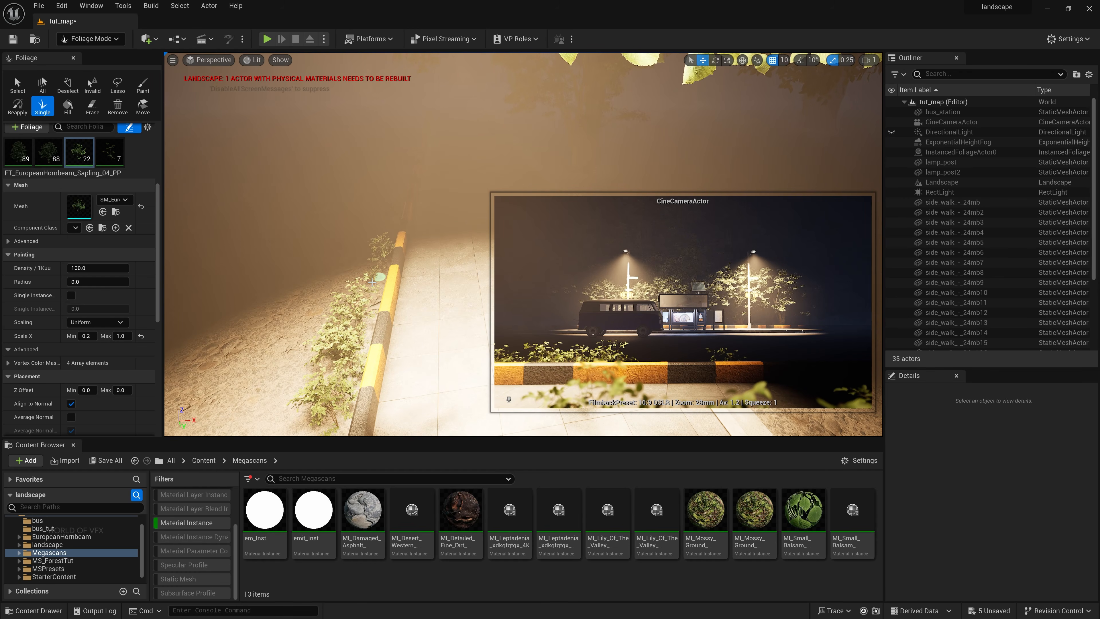
{"action": "left_click", "coordinate": [360, 301]}
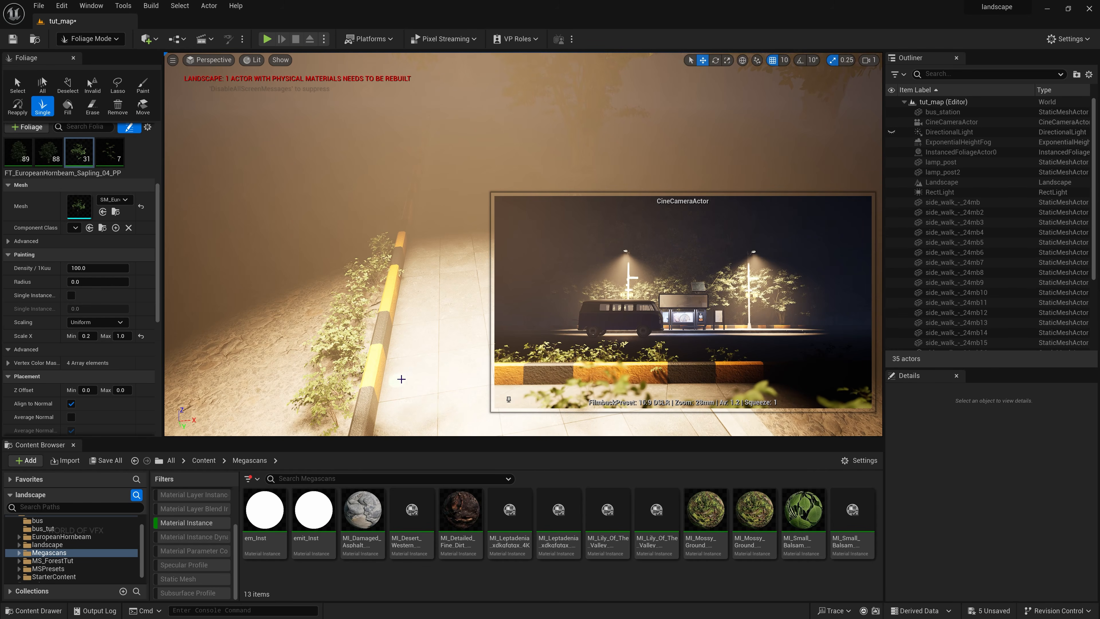
Step: Choose FT_EuropeanHornbeam_Field_01 as the only foliage type for placing single trees
{"action": "right_click_drag", "start_coordinate": [401, 380], "coordinate": [577, 377]}
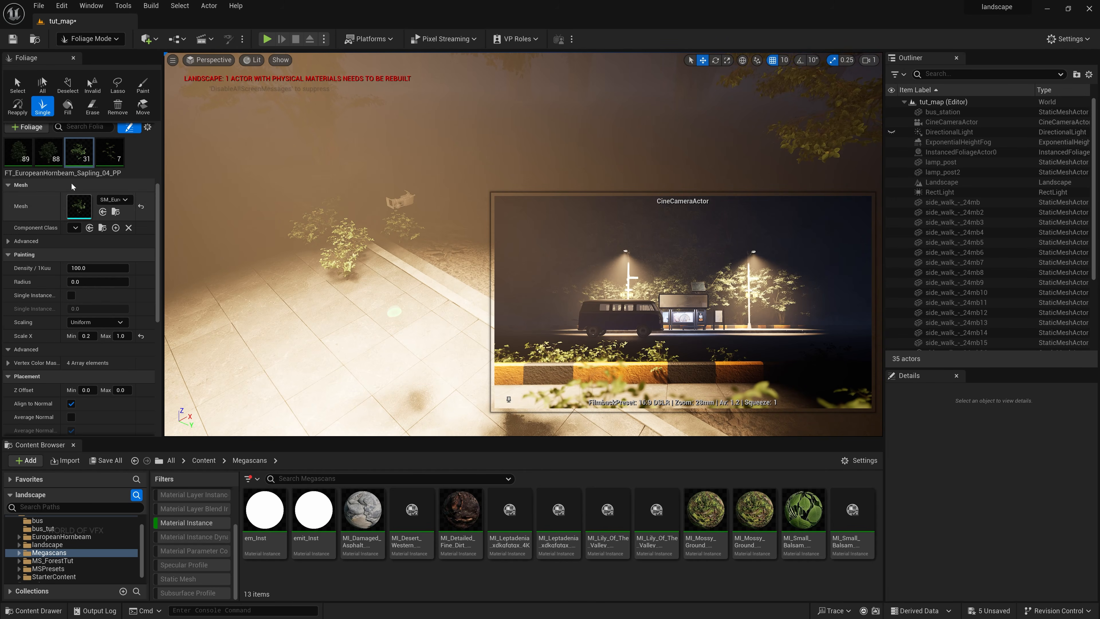
{"action": "left_click", "coordinate": [15, 152]}
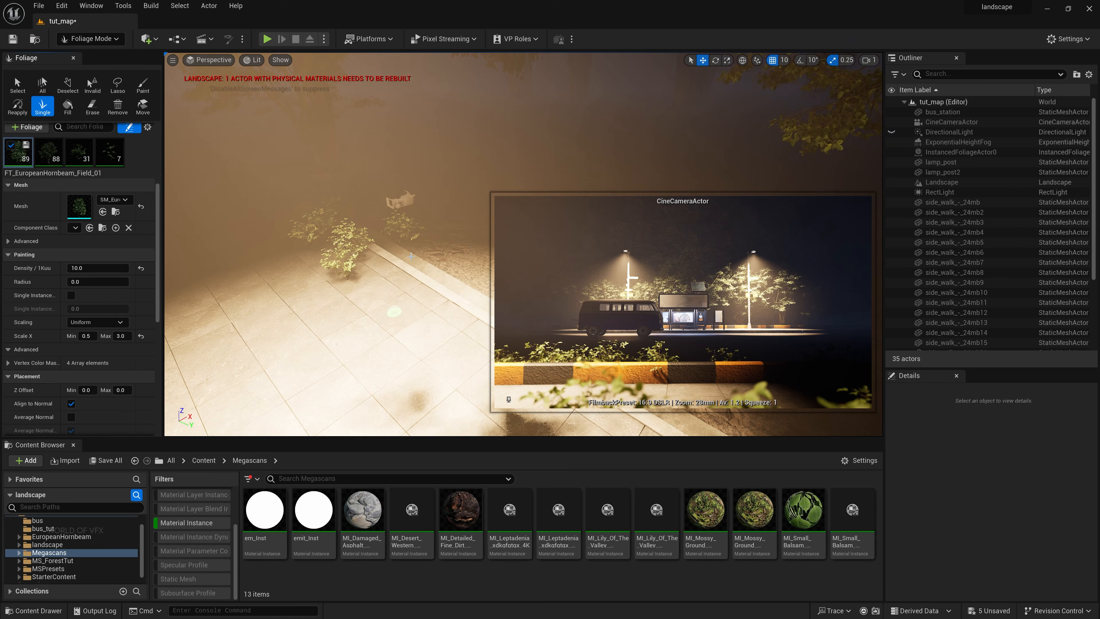
{"action": "scroll", "coordinate": [413, 362], "scroll_direction": "down", "scroll_amount": 3}
{"action": "scroll", "coordinate": [333, 394], "scroll_direction": "down", "scroll_amount": 5}
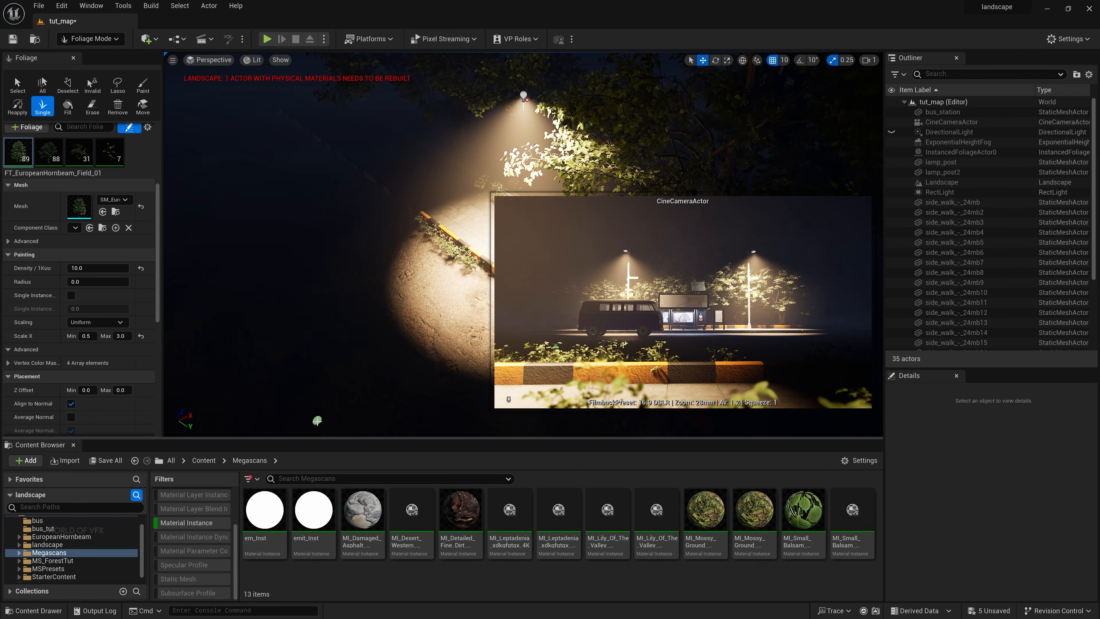
Step: Try placing one hornbeam tree on the dark ground in the camera's view and undo the placement
{"action": "left_click", "coordinate": [317, 420]}
{"action": "right_click_drag", "start_coordinate": [334, 368], "coordinate": [307, 393]}
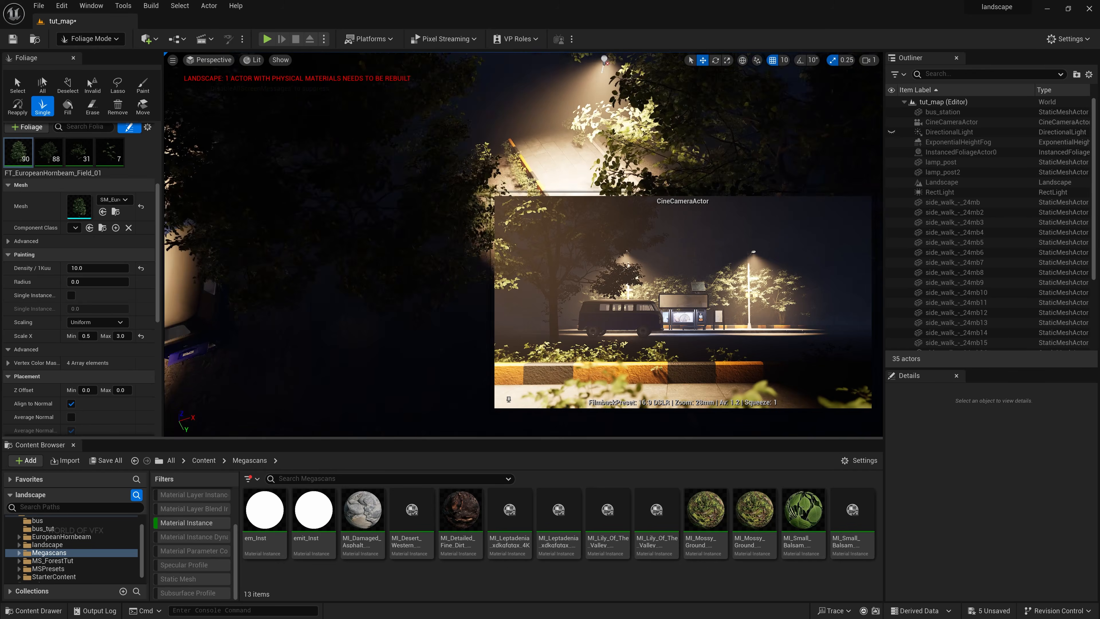
{"action": "key", "text": "ctrl+z"}
Step: Raise the tree's maximum ground slope angle to about 98.8 and place single hornbeam trees around the lit area to frame the camera view
{"action": "scroll", "coordinate": [96, 395], "scroll_direction": "down", "scroll_amount": 5}
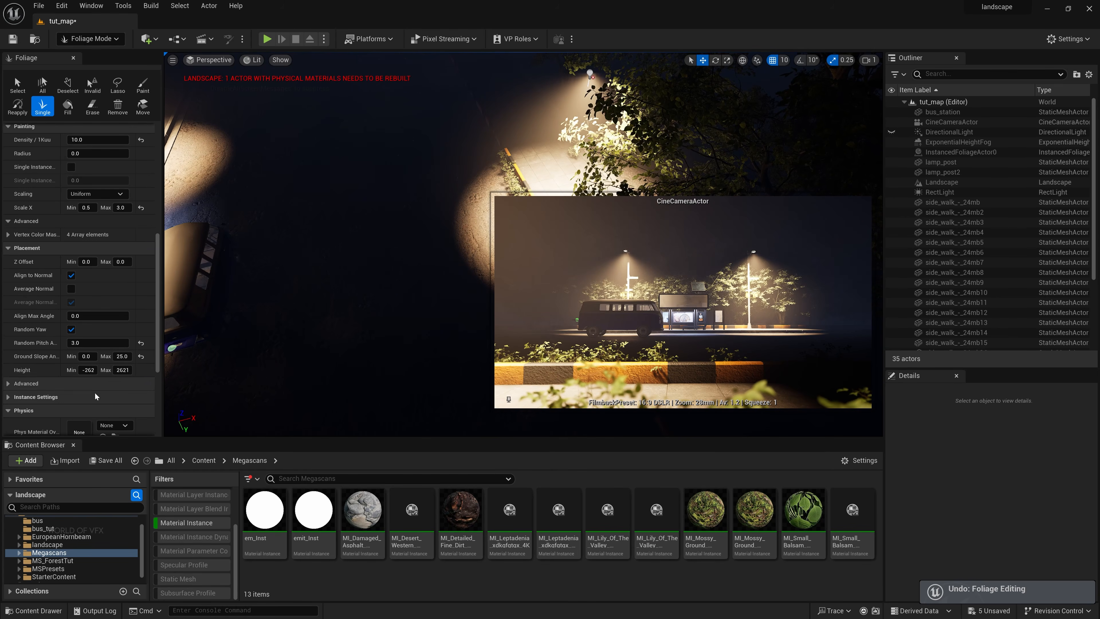
{"action": "left_click", "coordinate": [141, 357]}
{"action": "left_click_drag", "start_coordinate": [123, 358], "coordinate": [130, 358]}
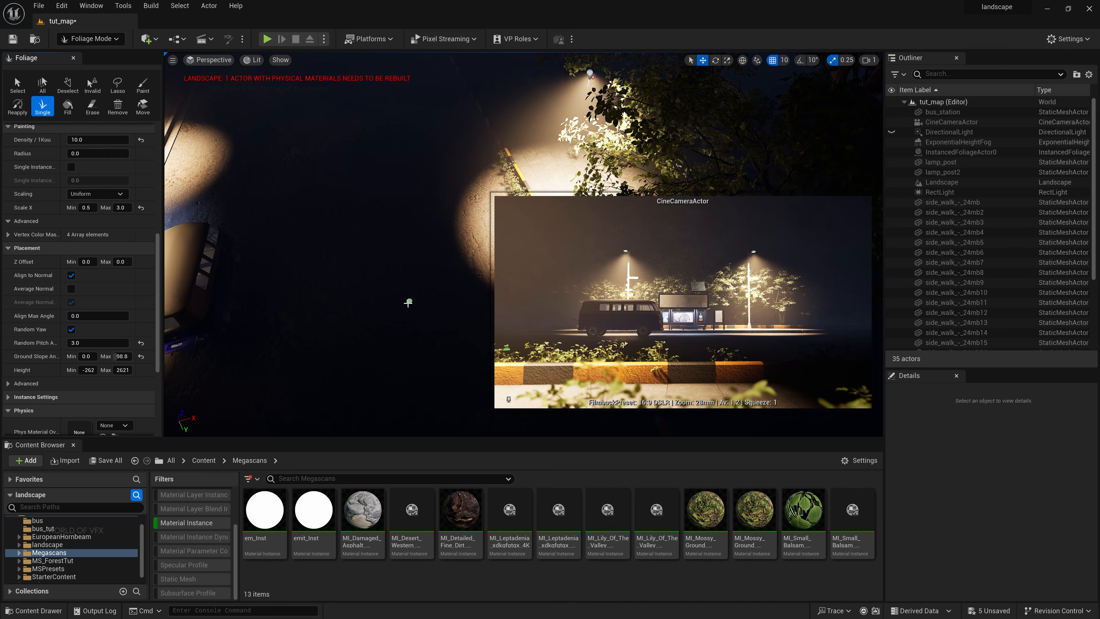
{"action": "left_click", "coordinate": [407, 303]}
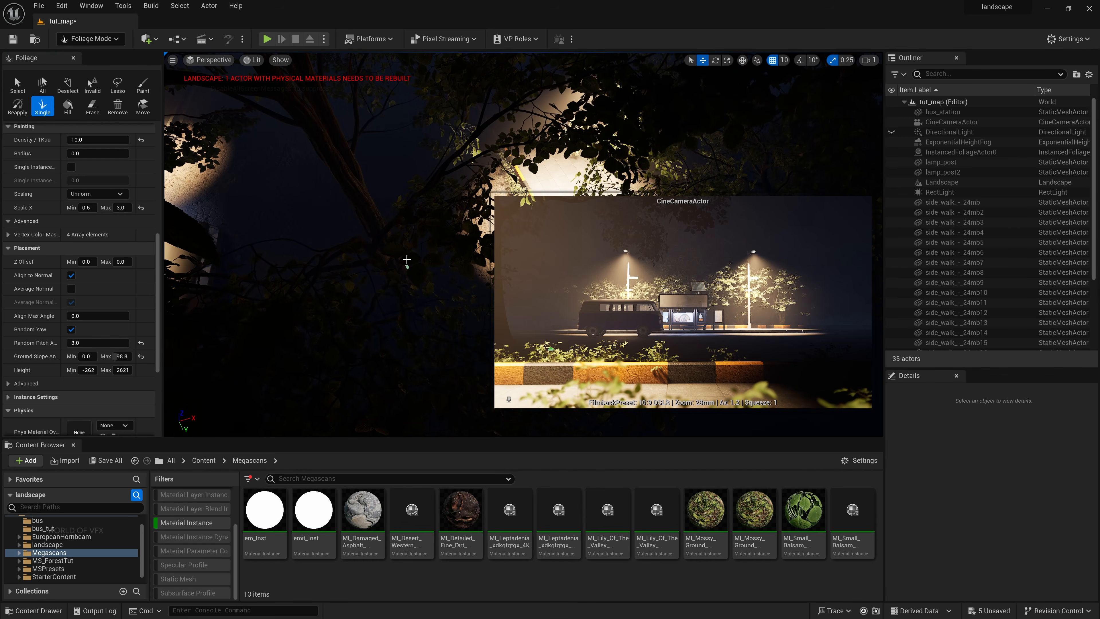
{"action": "right_click_drag", "start_coordinate": [406, 259], "coordinate": [379, 169]}
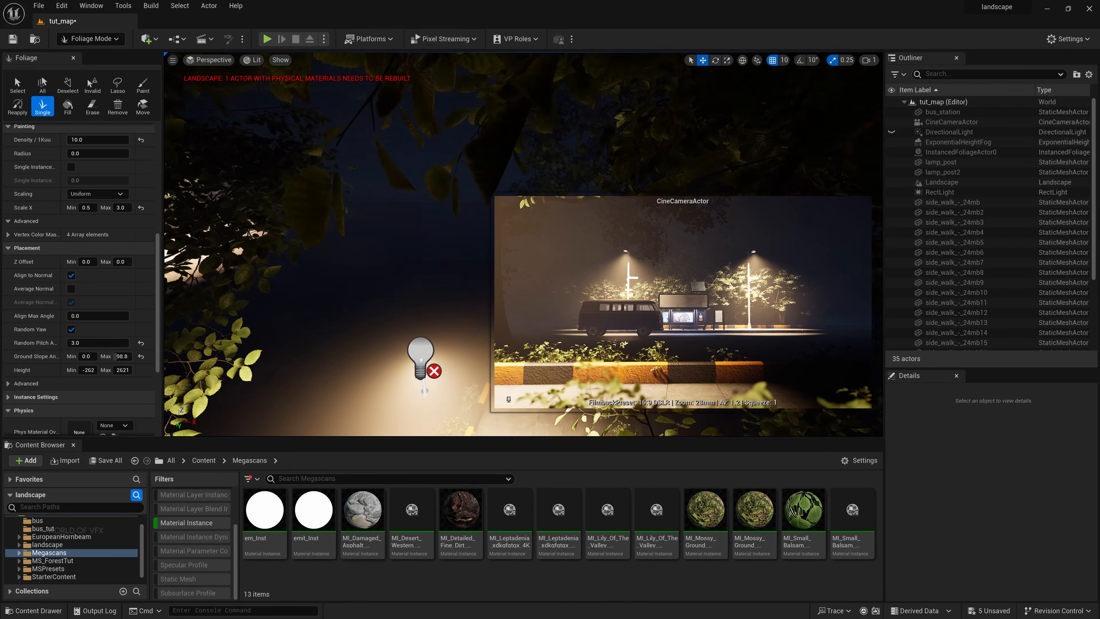
{"action": "right_click_drag", "start_coordinate": [392, 298], "coordinate": [397, 294]}
{"action": "left_click", "coordinate": [405, 295]}
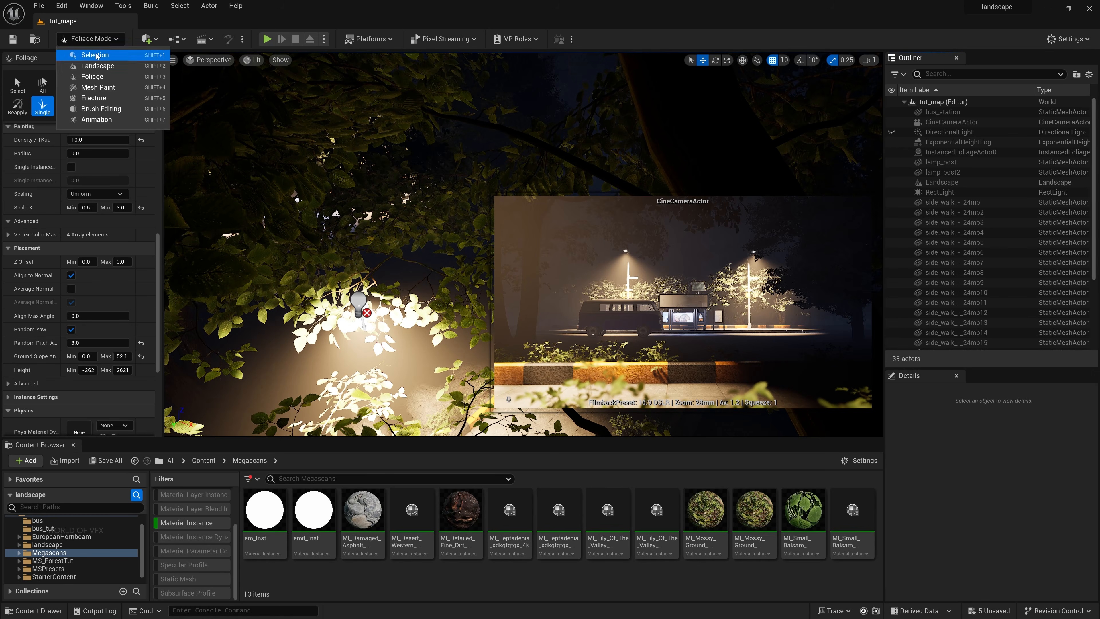
Step: Return to Selection mode and set CineCameraActor's manual focus distance to about 3140 cm, using the debug focus plane only as a temporary guide
{"action": "left_click", "coordinate": [73, 58]}
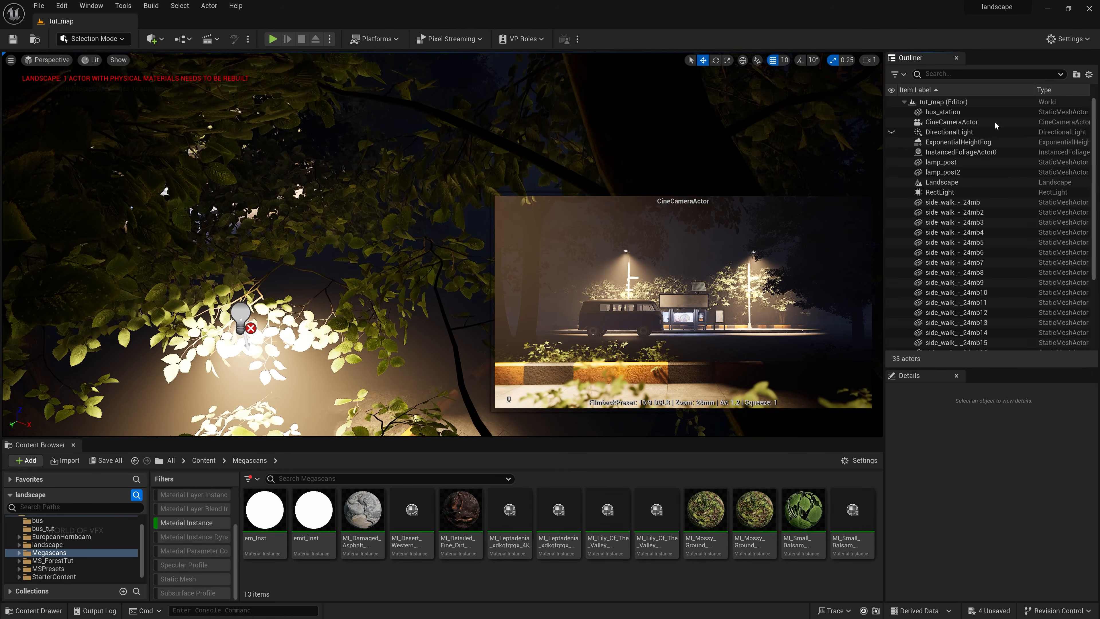
{"action": "left_click", "coordinate": [948, 122]}
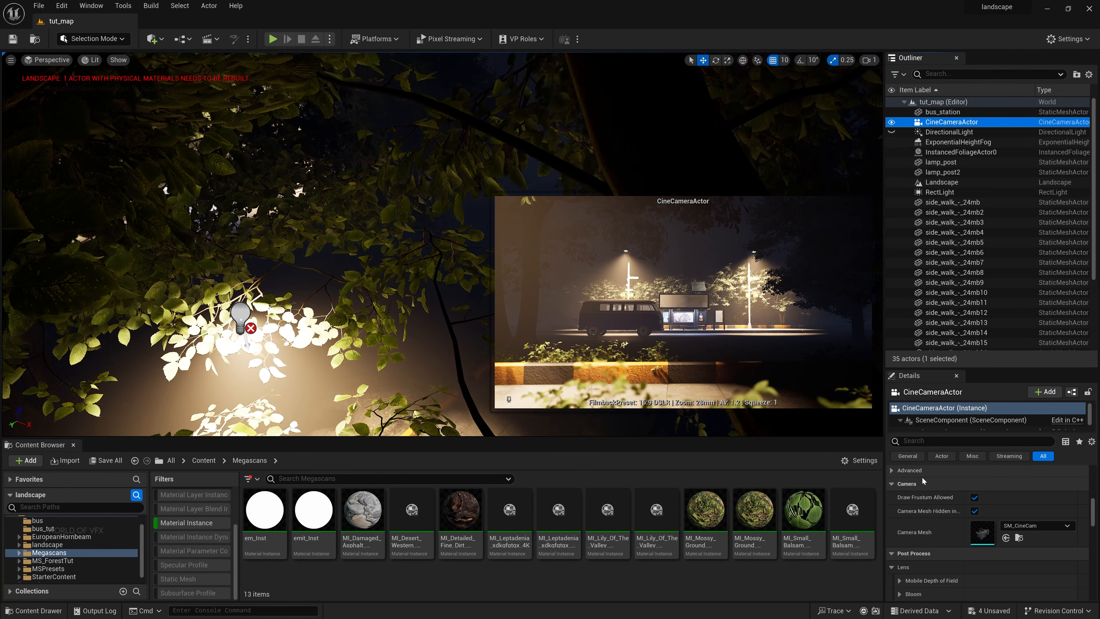
{"action": "scroll", "coordinate": [924, 481], "scroll_direction": "down", "scroll_amount": 10}
{"action": "scroll", "coordinate": [925, 482], "scroll_direction": "down", "scroll_amount": 10}
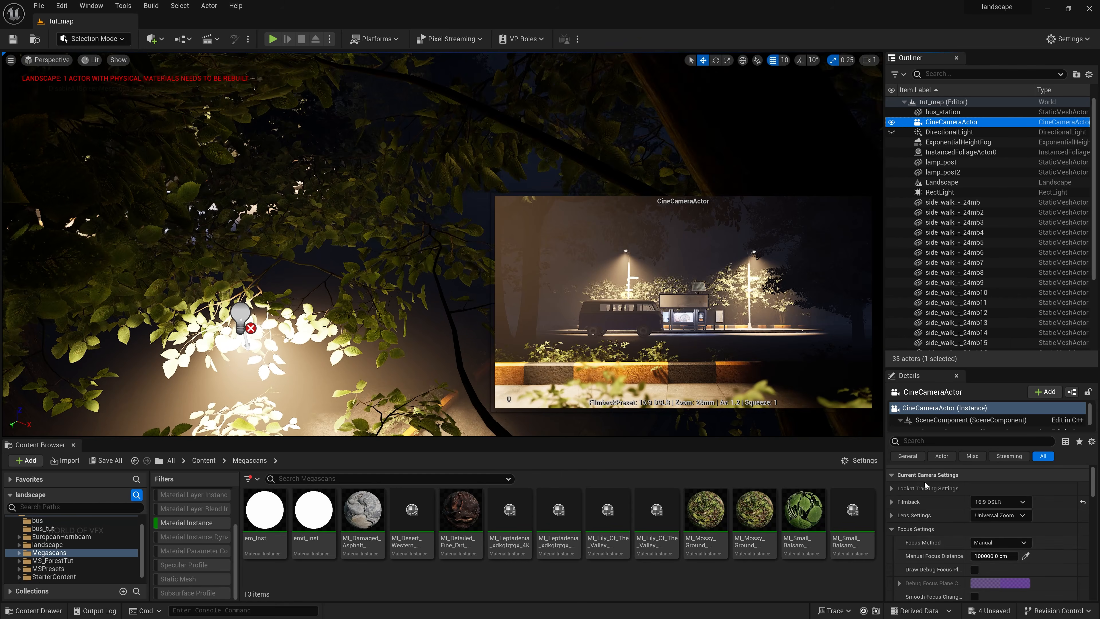
{"action": "left_click", "coordinate": [975, 570]}
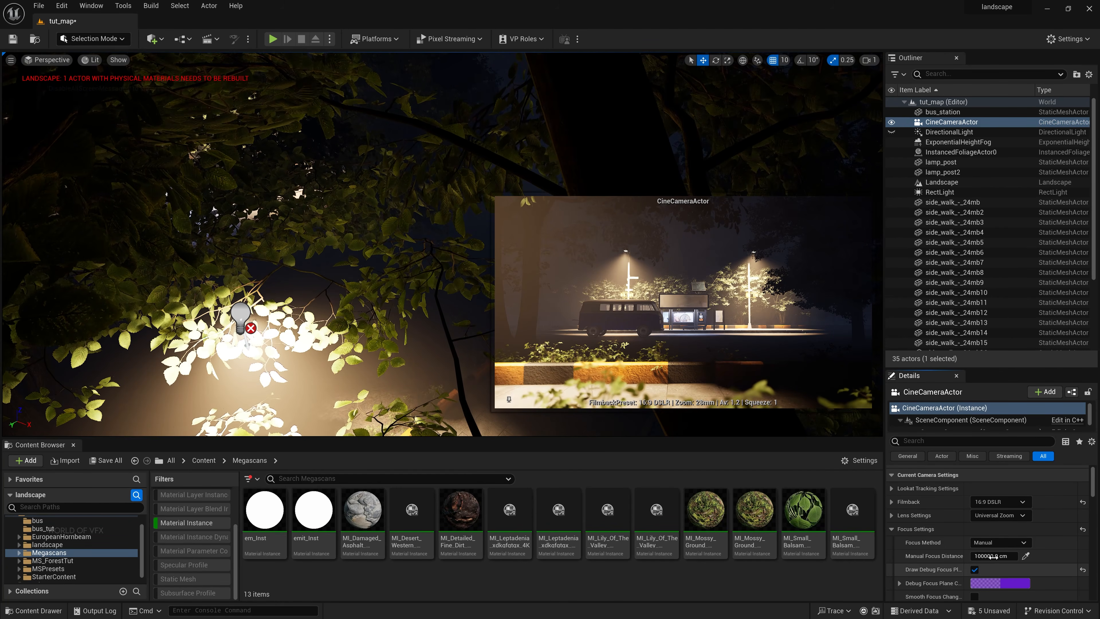
{"action": "left_click_drag", "start_coordinate": [992, 556], "coordinate": [941, 556]}
{"action": "left_click", "coordinate": [975, 570]}
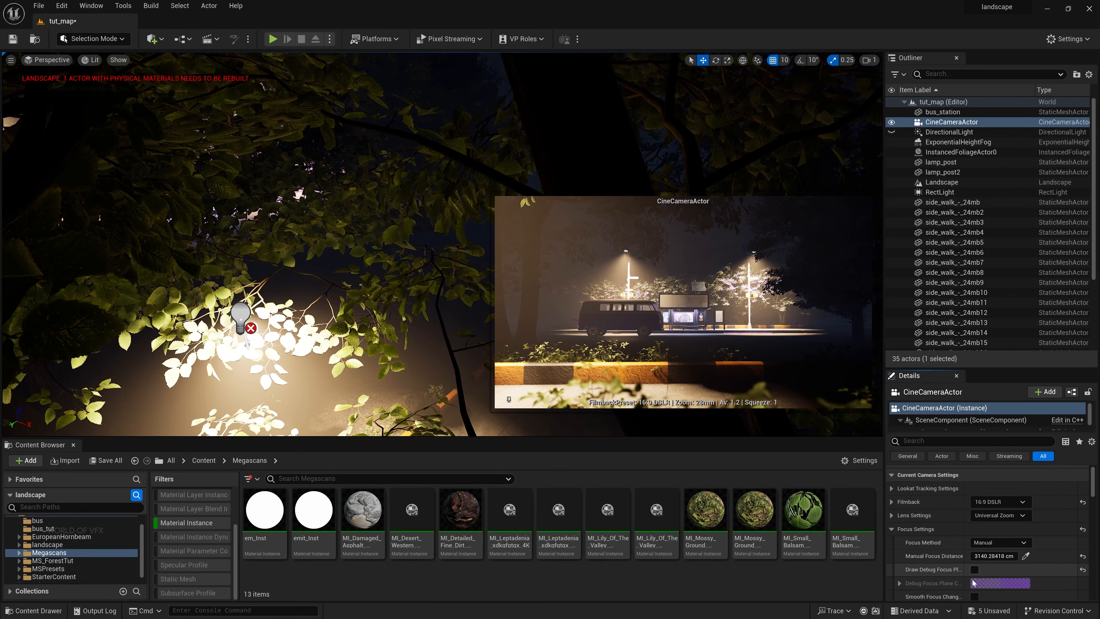
Step: Try the 2.39 crop on the cine camera and return the crop setting to No Crop
{"action": "scroll", "coordinate": [954, 566], "scroll_direction": "down", "scroll_amount": 5}
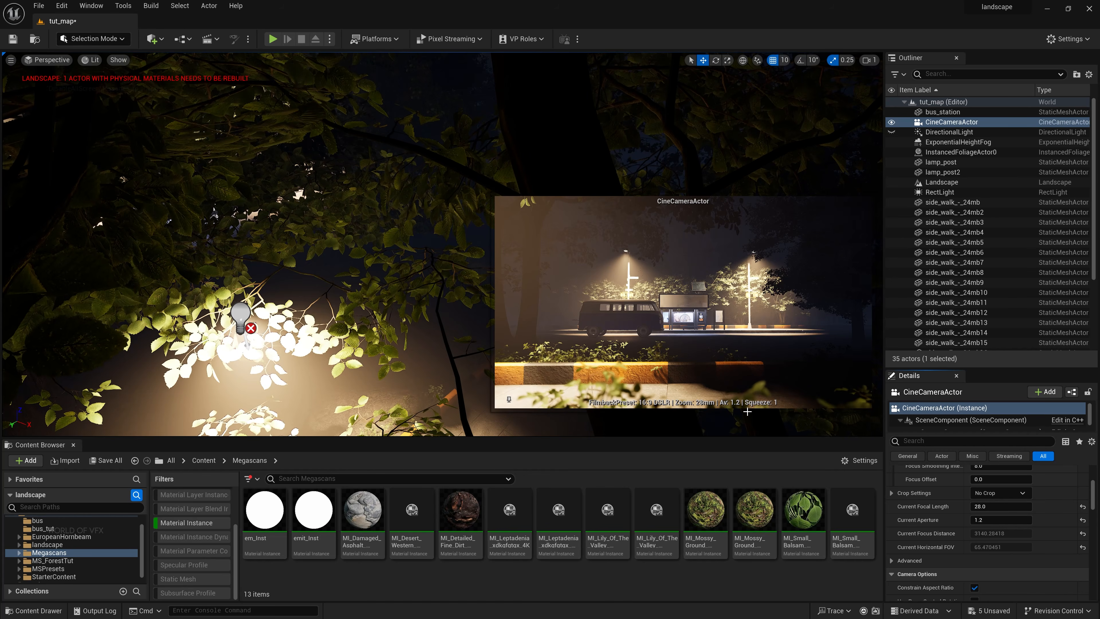
{"action": "scroll", "coordinate": [968, 538], "scroll_direction": "up", "scroll_amount": 1}
{"action": "left_click", "coordinate": [1000, 509]}
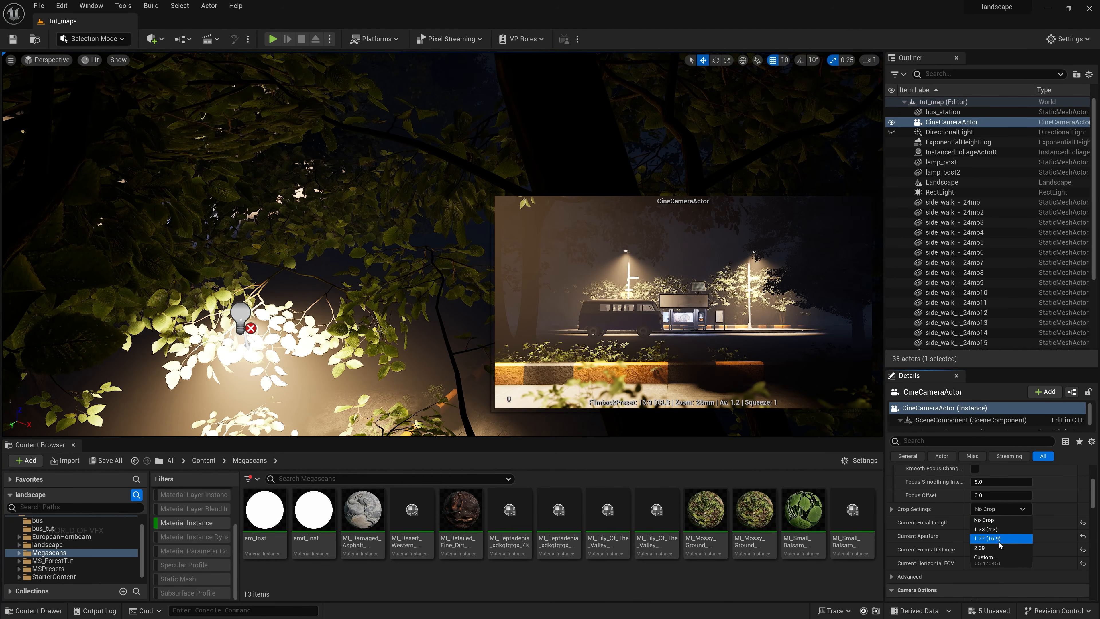
{"action": "left_click", "coordinate": [999, 548]}
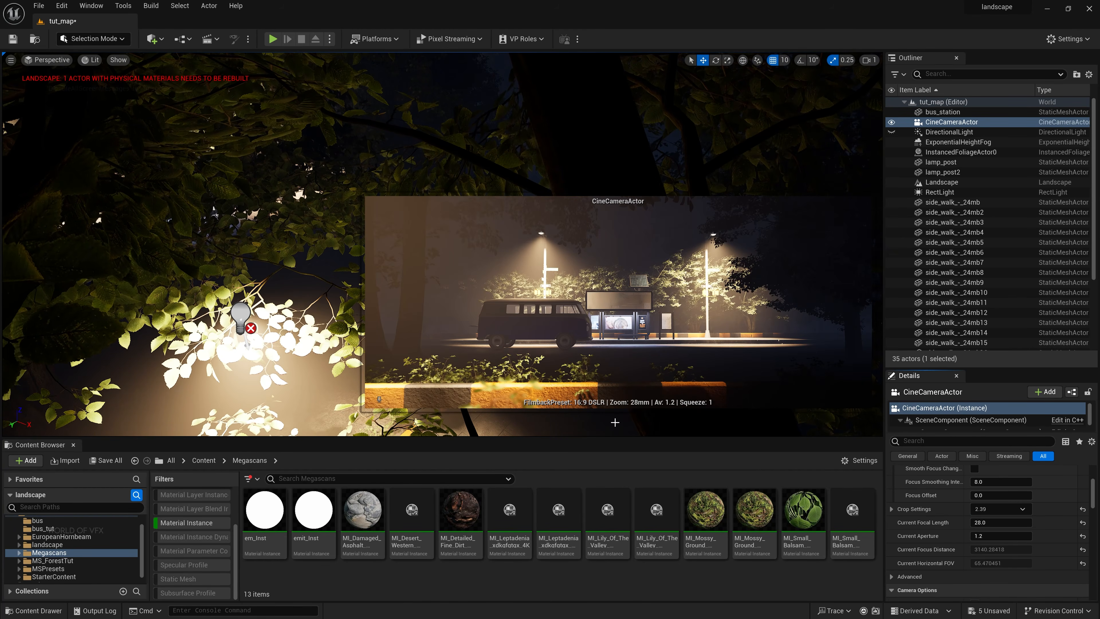
{"action": "left_click", "coordinate": [999, 508]}
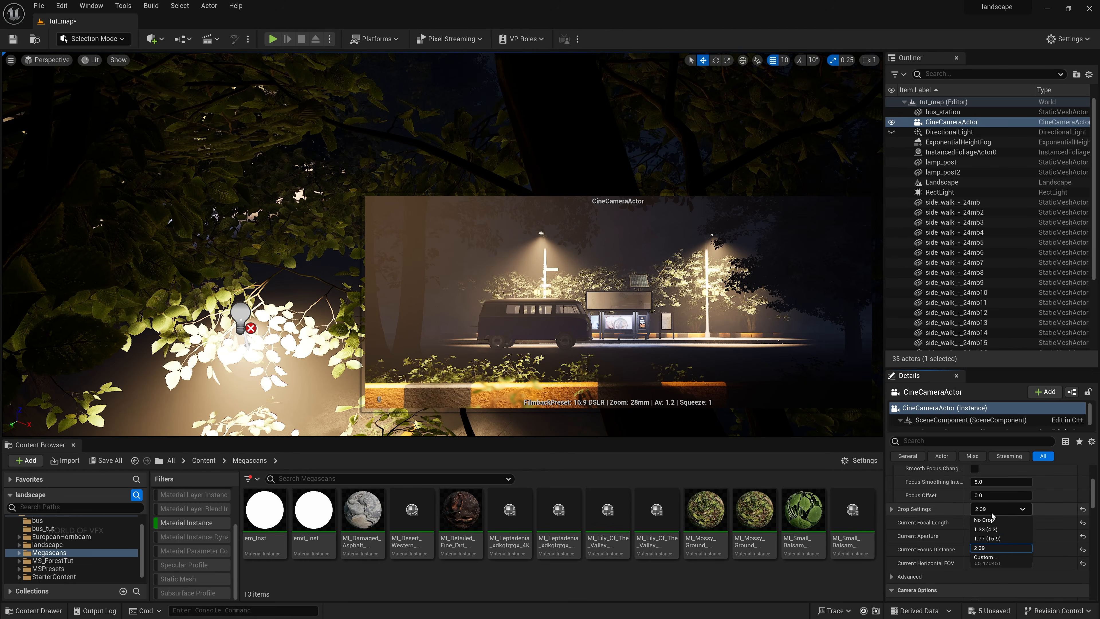
{"action": "left_click", "coordinate": [996, 520]}
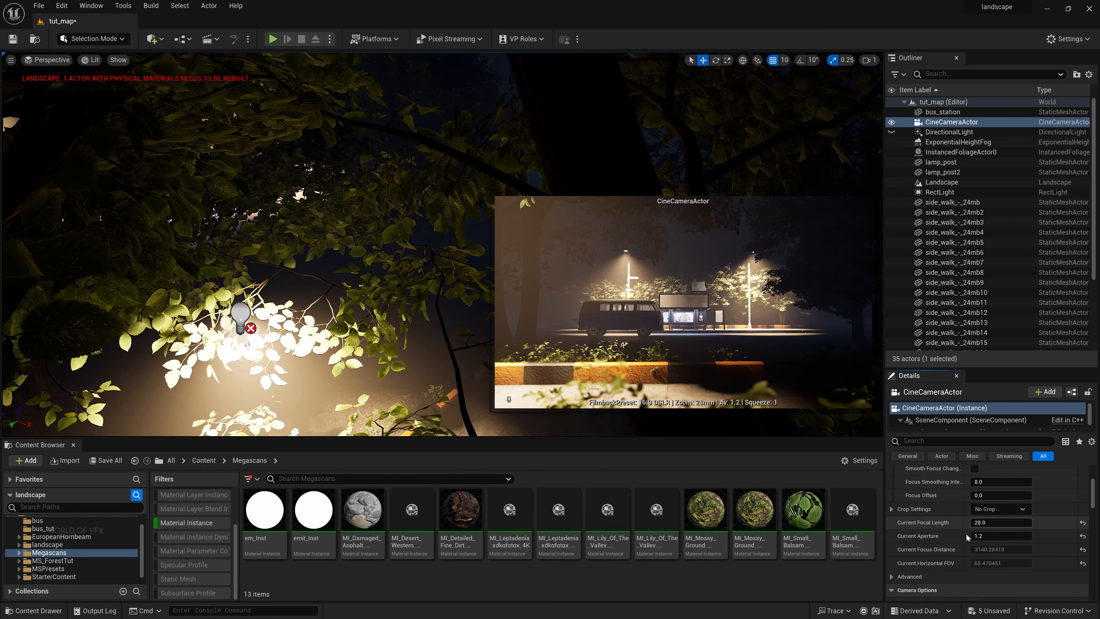
{"action": "scroll", "coordinate": [917, 565], "scroll_direction": "up", "scroll_amount": 1}
{"action": "scroll", "coordinate": [917, 565], "scroll_direction": "up", "scroll_amount": 8}
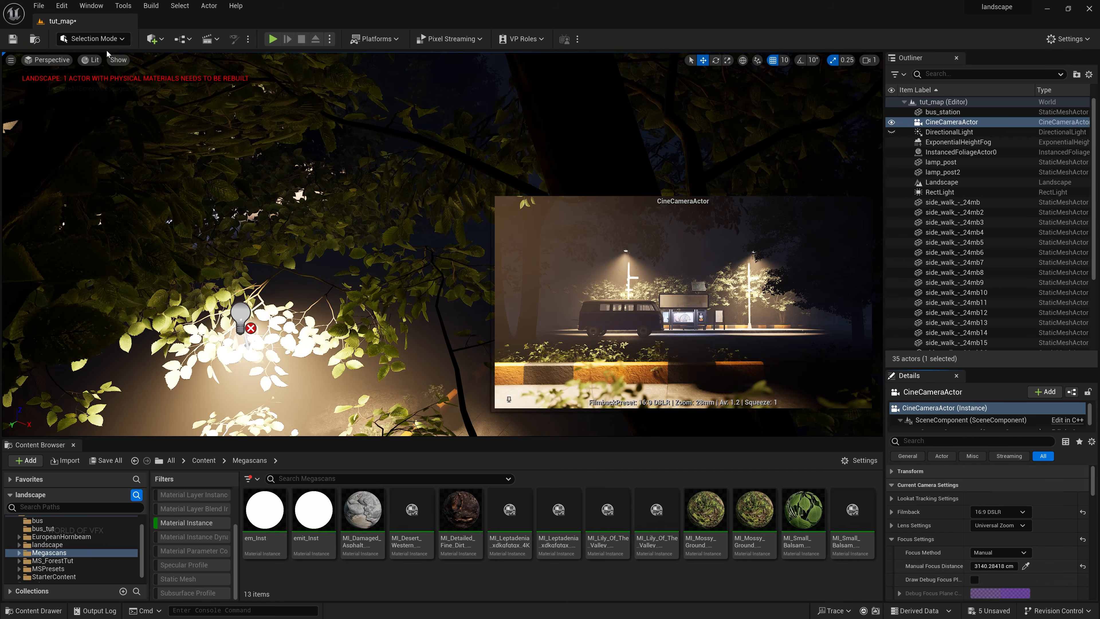
Step: Save the level and add a Post Process Volume to the scene
{"action": "left_click", "coordinate": [14, 41]}
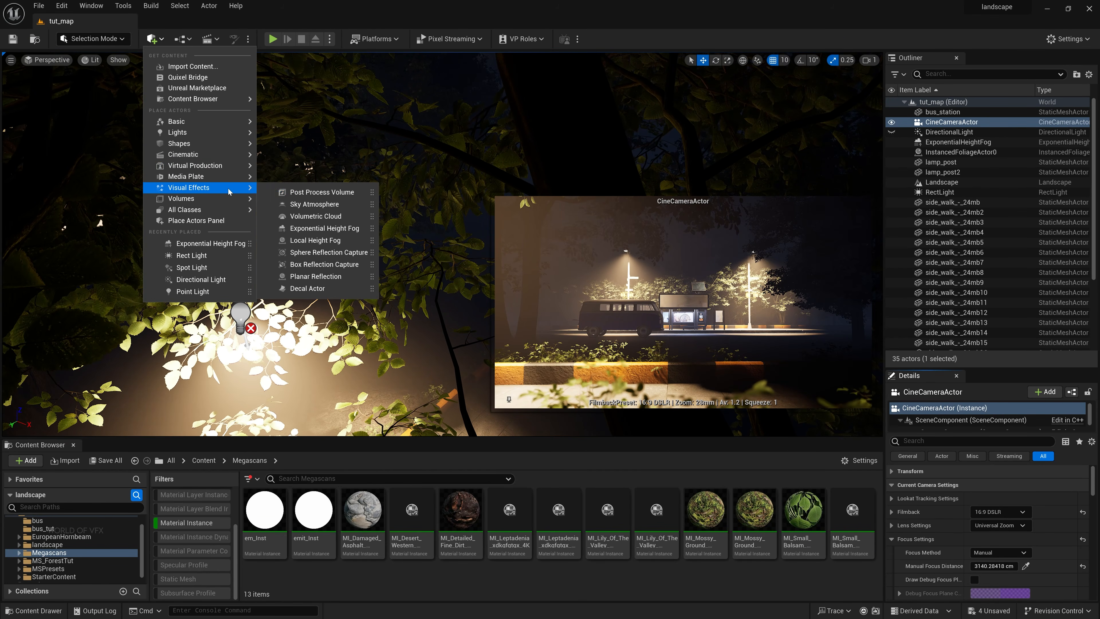
{"action": "left_click_drag", "start_coordinate": [318, 197], "coordinate": [328, 220]}
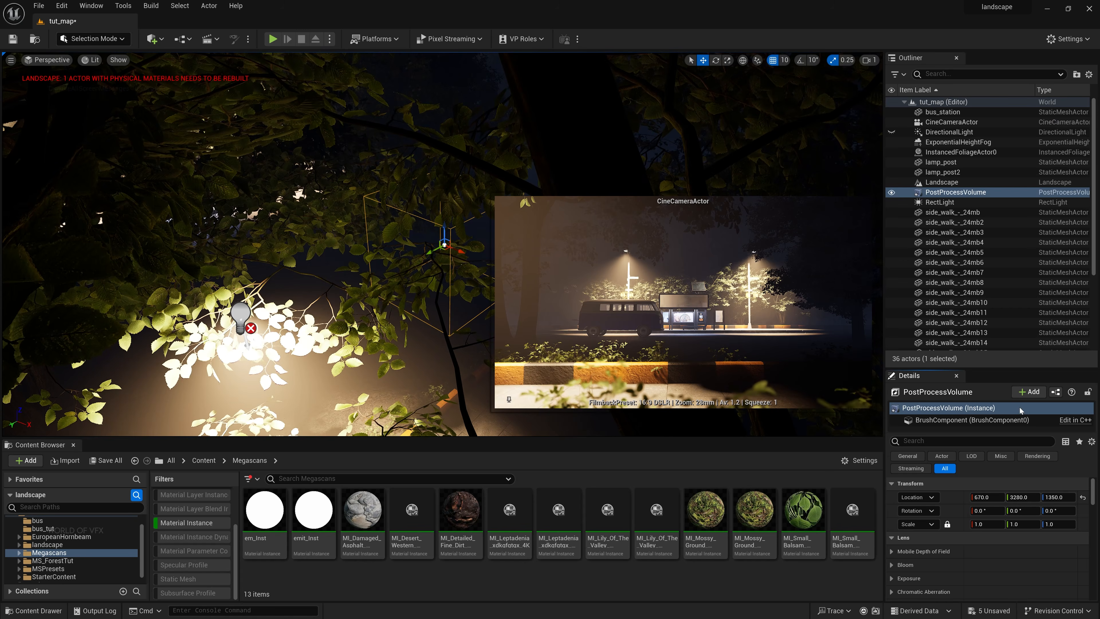
Step: Enable Infinite Extent (Unbound) on the PostProcessVolume so it affects the whole level
{"action": "type", "text": "i"}
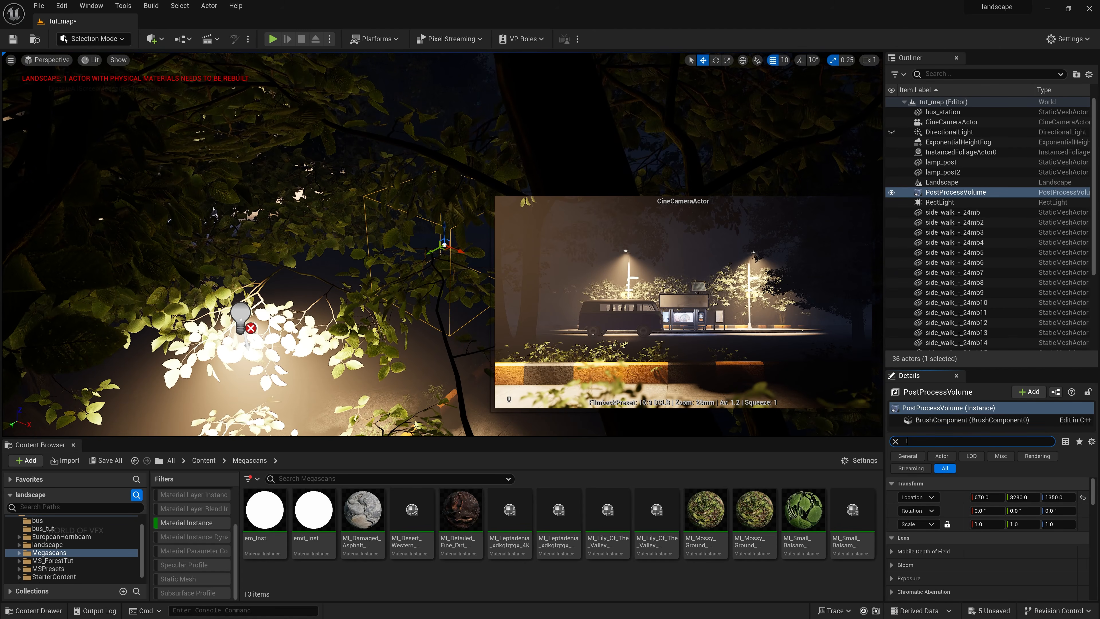
{"action": "type", "text": "nf"}
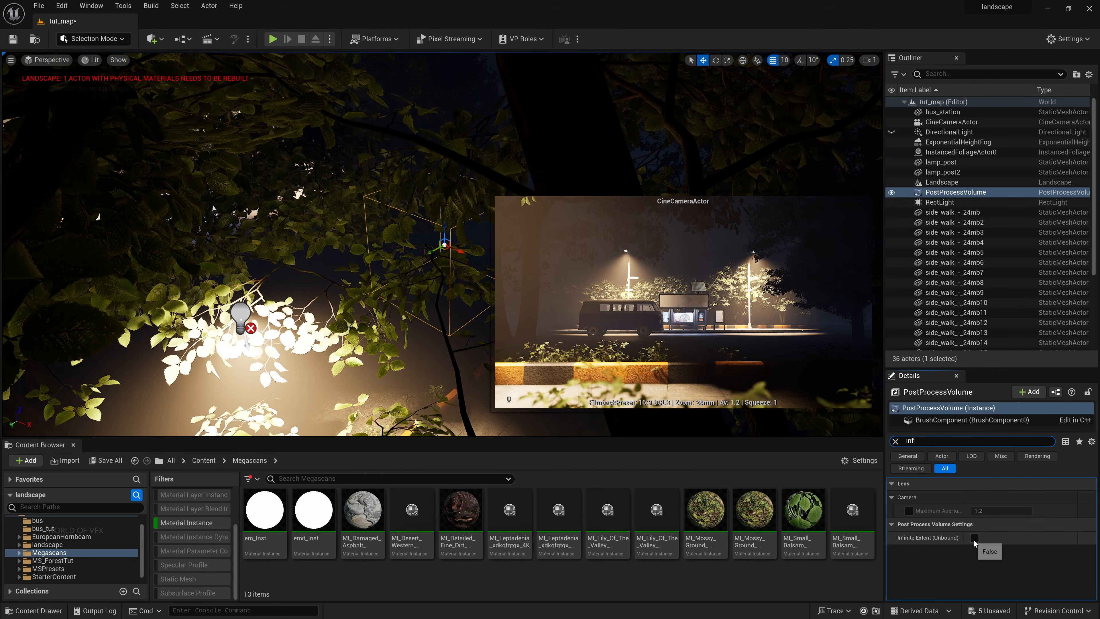
{"action": "left_click", "coordinate": [974, 539]}
{"action": "left_click", "coordinate": [893, 446]}
{"action": "left_click", "coordinate": [895, 441]}
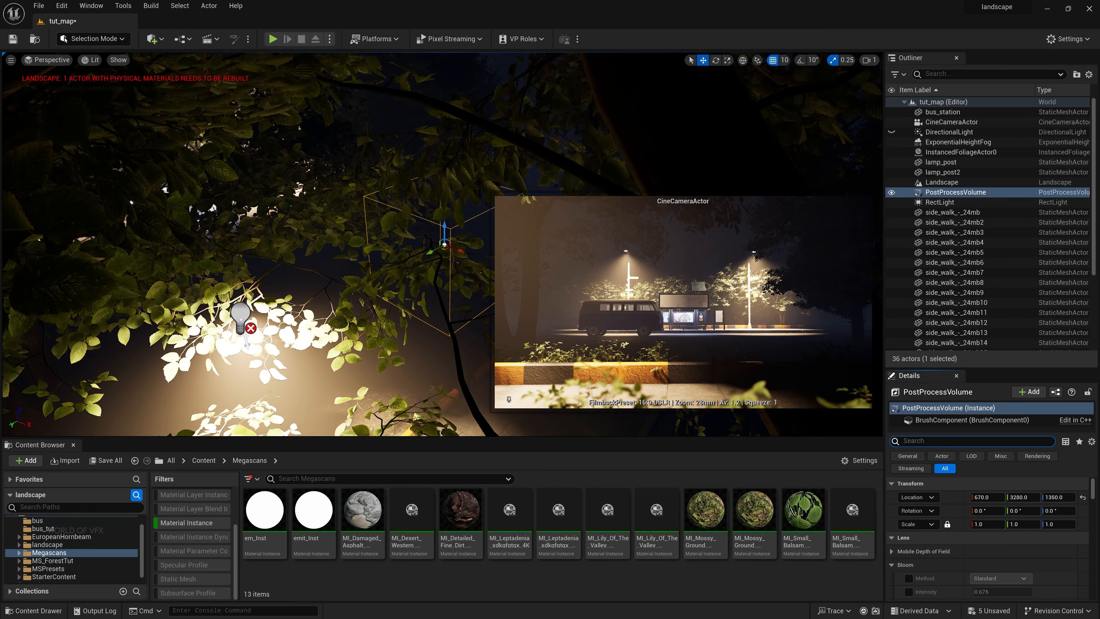
Step: Override the PostProcessVolume's Min EV100 and Max EV100 exposure limits and set both to 1.0
{"action": "type", "text": "expos"}
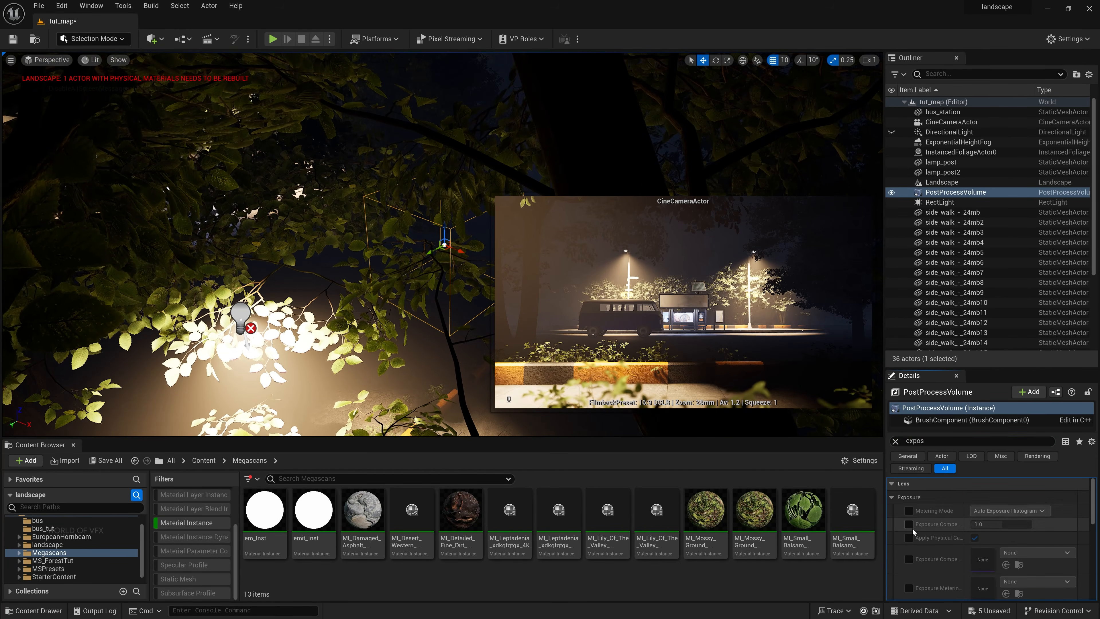
{"action": "scroll", "coordinate": [922, 554], "scroll_direction": "down", "scroll_amount": 2}
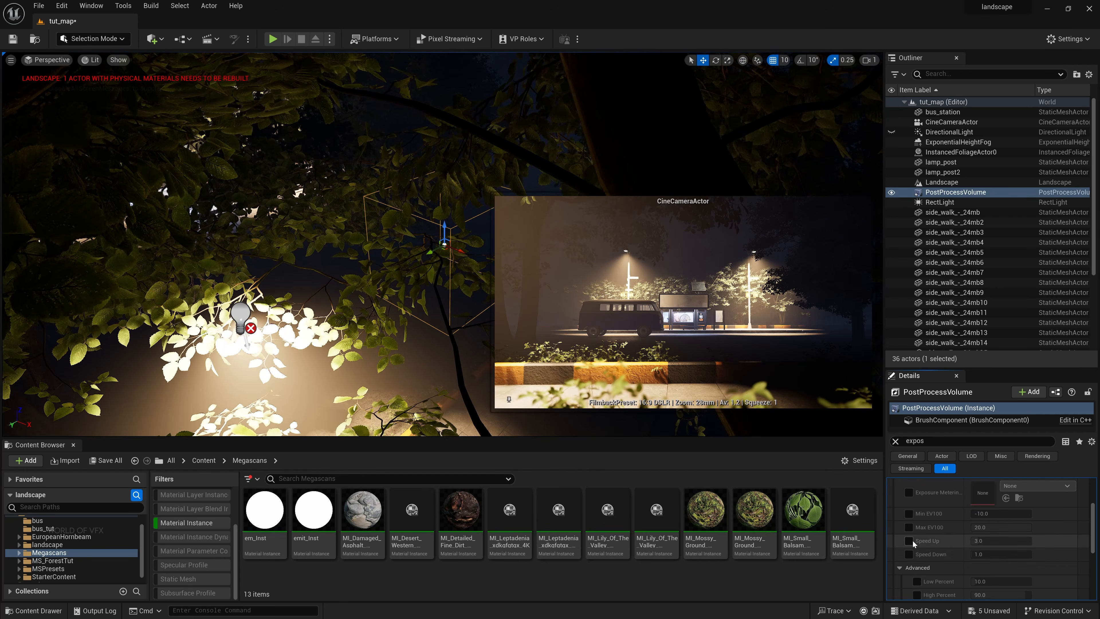
{"action": "left_click", "coordinate": [909, 527]}
{"action": "left_click", "coordinate": [909, 513]}
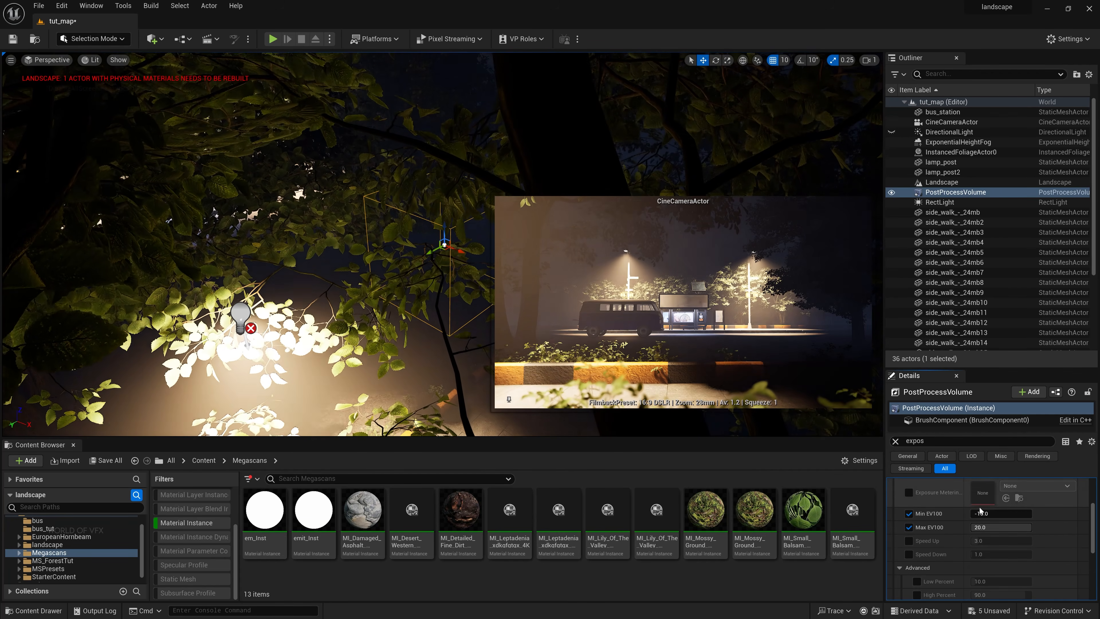
{"action": "left_click", "coordinate": [983, 513]}
{"action": "type", "text": "1"}
{"action": "left_click", "coordinate": [992, 527]}
{"action": "type", "text": "1"}
{"action": "key", "text": "Return"}
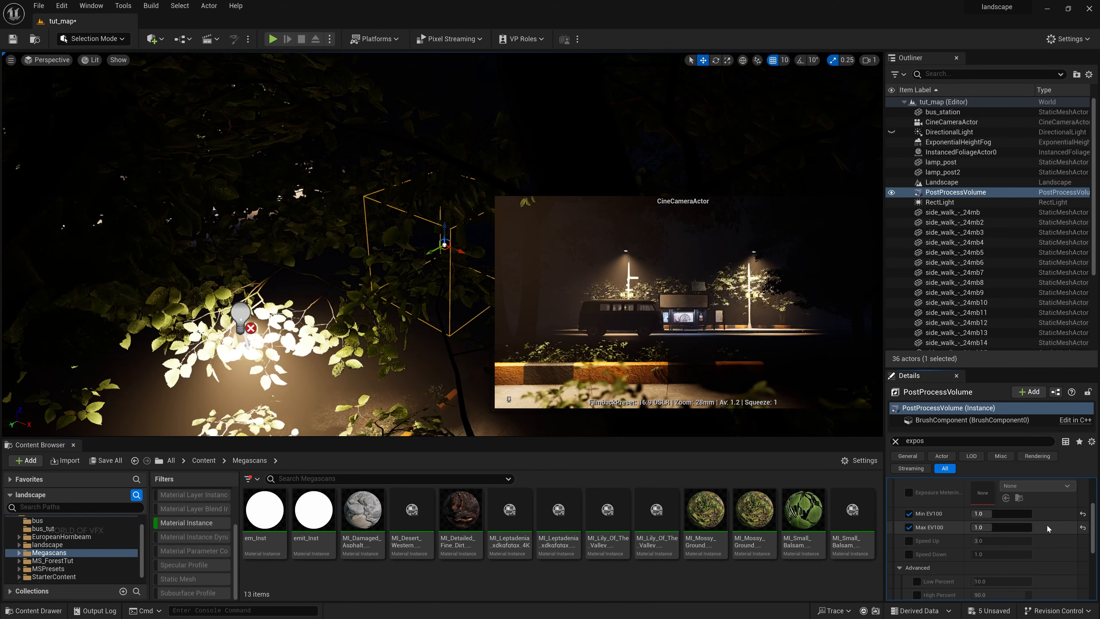
Step: Override the metering mode, set Exposure Compensation to about 1.55, and switch the viewport to the CineCameraActor view
{"action": "scroll", "coordinate": [948, 527], "scroll_direction": "up", "scroll_amount": 3}
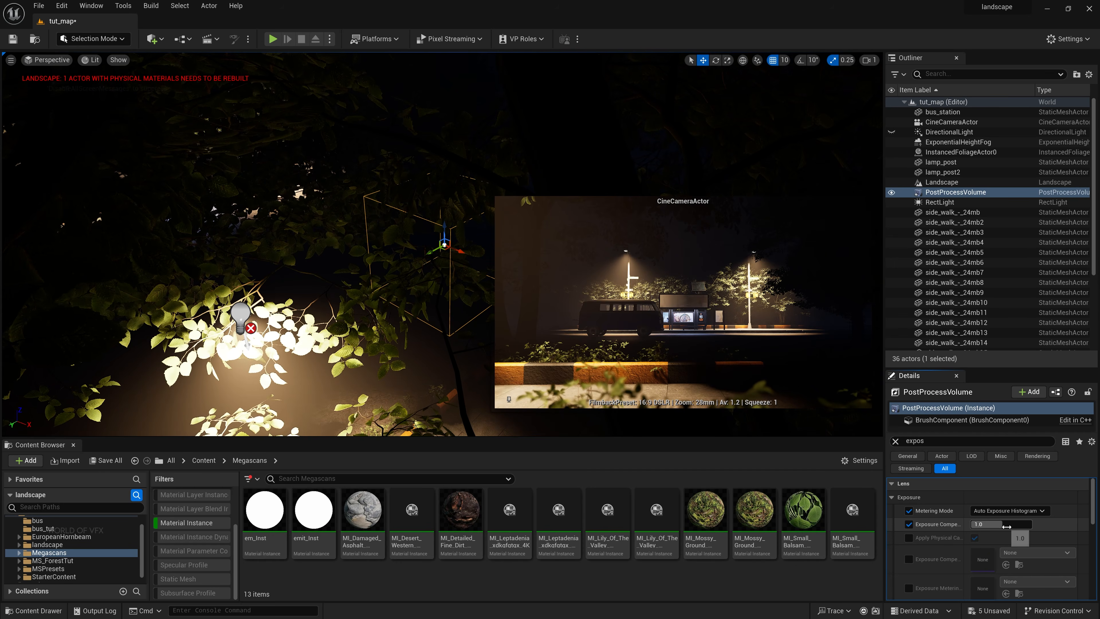
{"action": "left_click_drag", "start_coordinate": [1002, 524], "coordinate": [999, 524]}
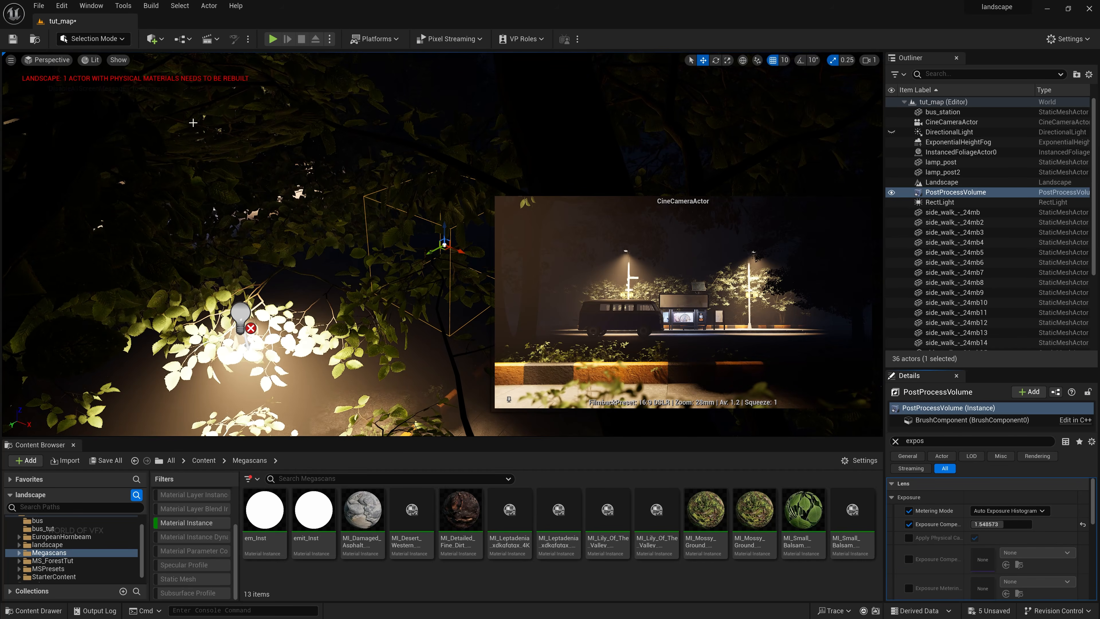
{"action": "left_click", "coordinate": [52, 60]}
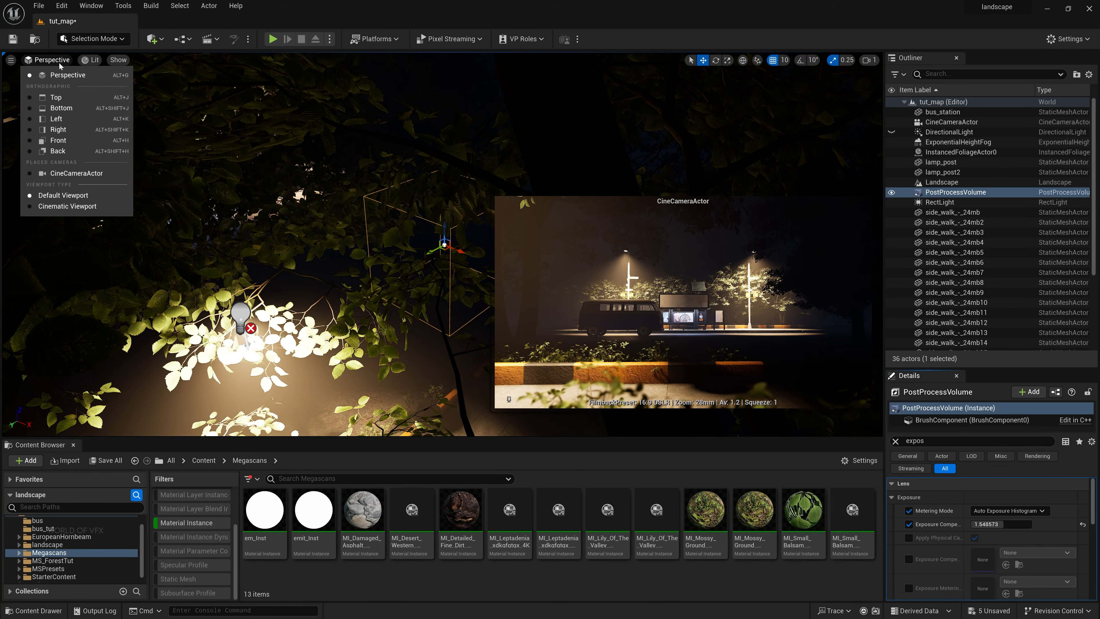
{"action": "left_click", "coordinate": [76, 174]}
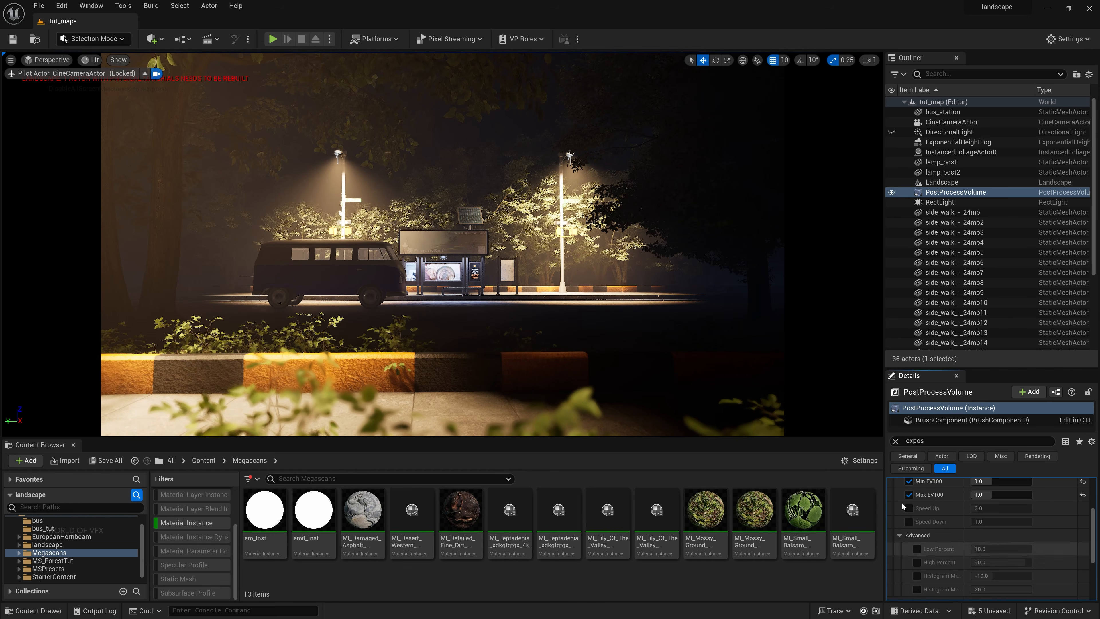
Step: Enlarge the Details area, override the bloom method as Standard, and set the bloom intensity to about 0.38
{"action": "left_click", "coordinate": [896, 440]}
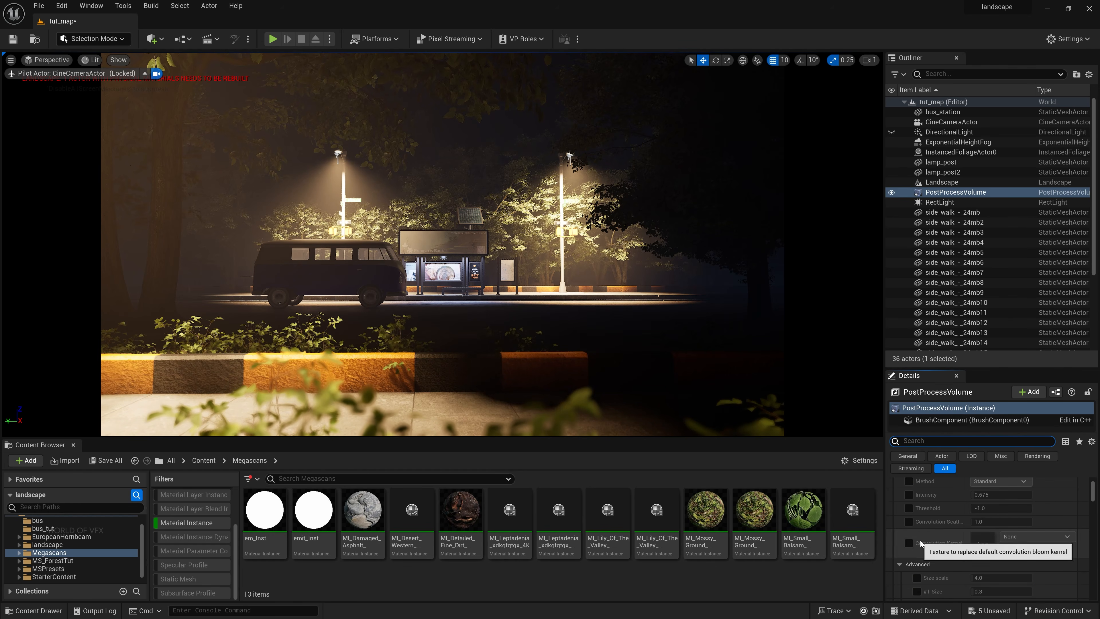
{"action": "scroll", "coordinate": [919, 540], "scroll_direction": "up", "scroll_amount": 5}
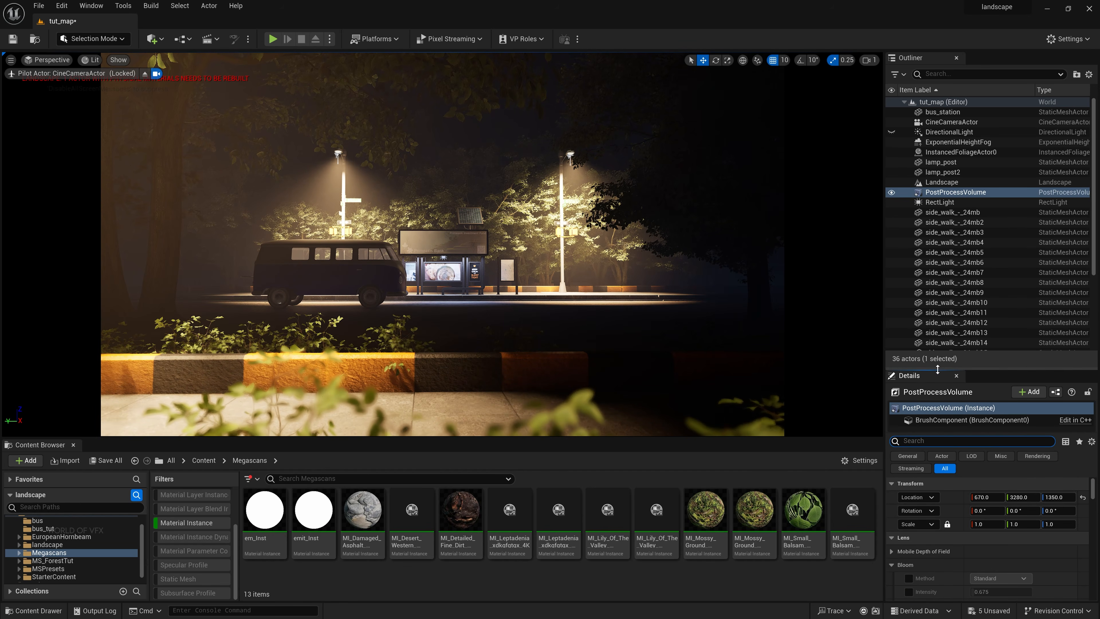
{"action": "left_click_drag", "start_coordinate": [938, 369], "coordinate": [938, 219]}
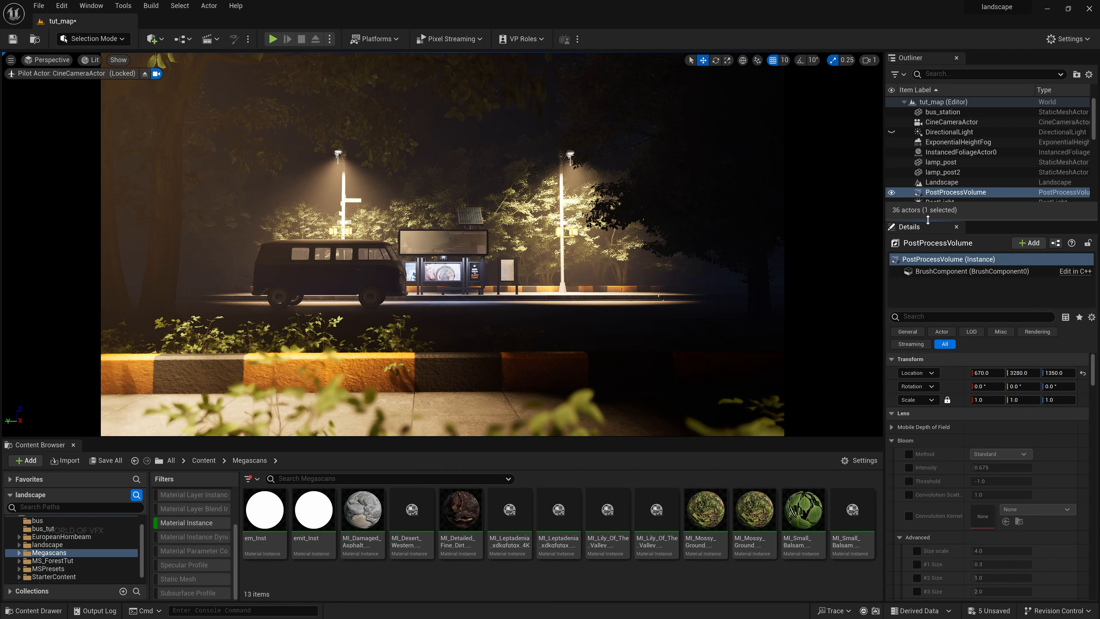
{"action": "left_click", "coordinate": [909, 454]}
{"action": "left_click", "coordinate": [909, 467]}
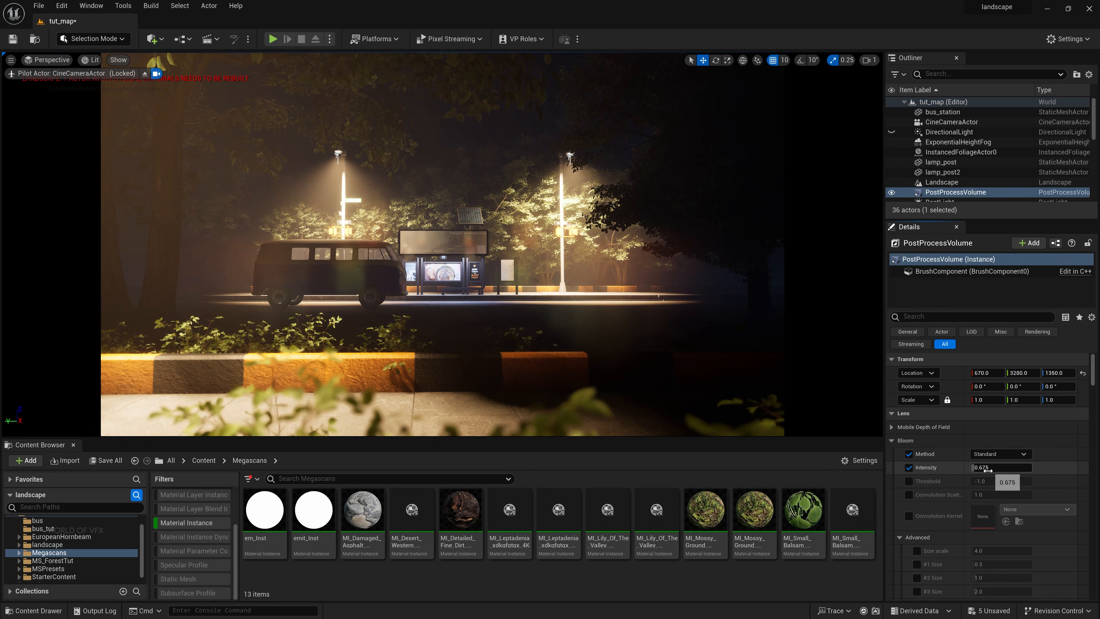
{"action": "left_click_drag", "start_coordinate": [996, 468], "coordinate": [986, 467]}
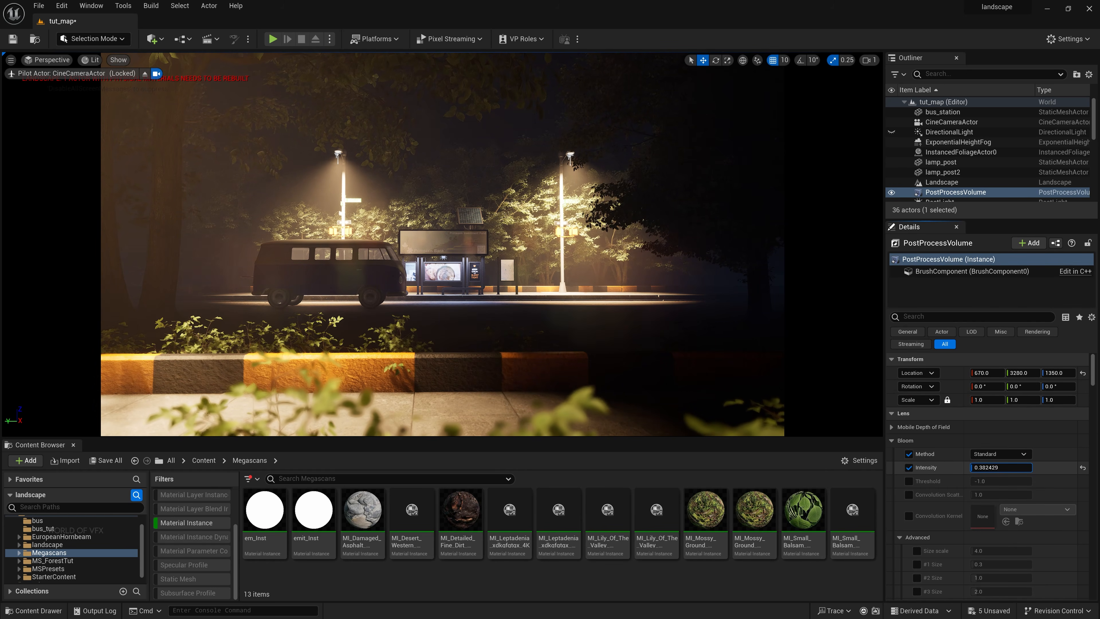
Step: Override the Global color grading contrast and set it to about R 1.48, G 1.32 and B 1.3
{"action": "scroll", "coordinate": [908, 515], "scroll_direction": "down", "scroll_amount": 15}
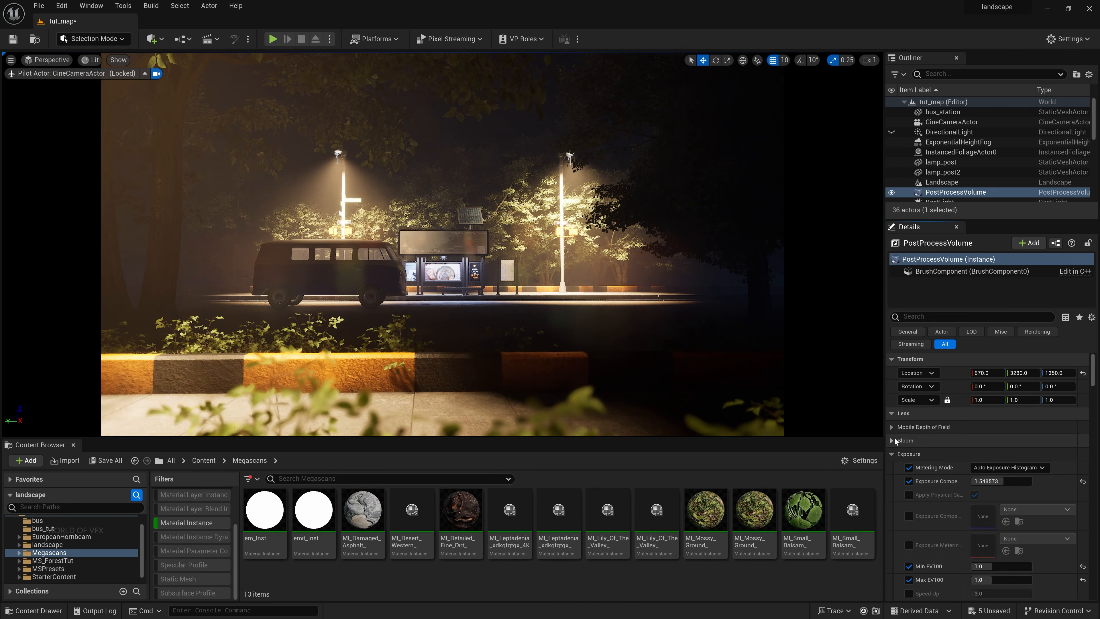
{"action": "scroll", "coordinate": [893, 480], "scroll_direction": "down", "scroll_amount": 5}
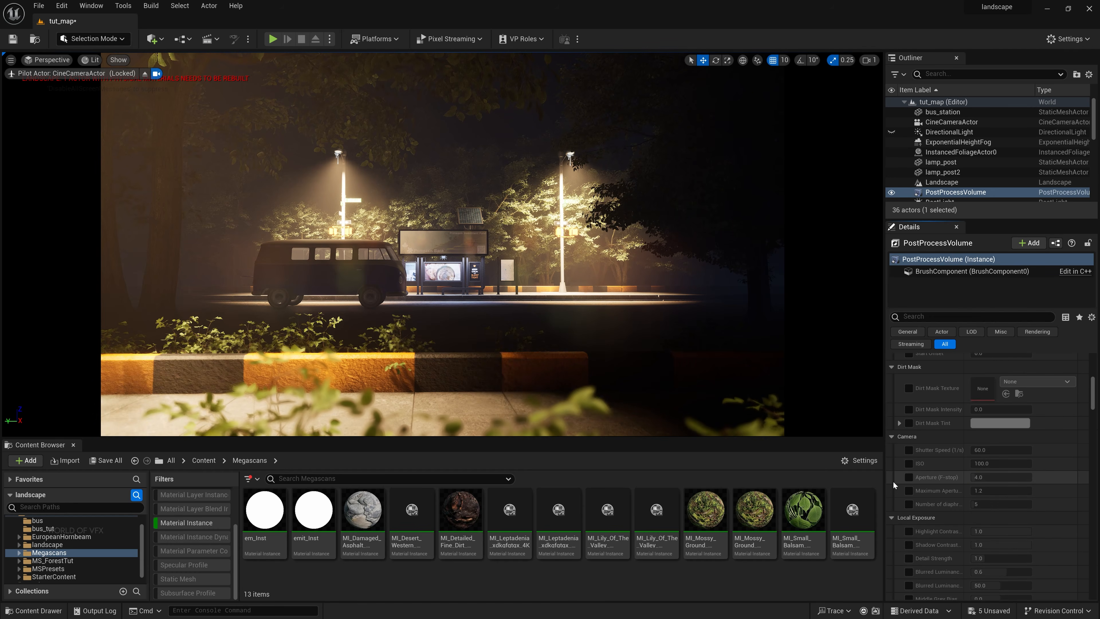
{"action": "scroll", "coordinate": [895, 480], "scroll_direction": "down", "scroll_amount": 6}
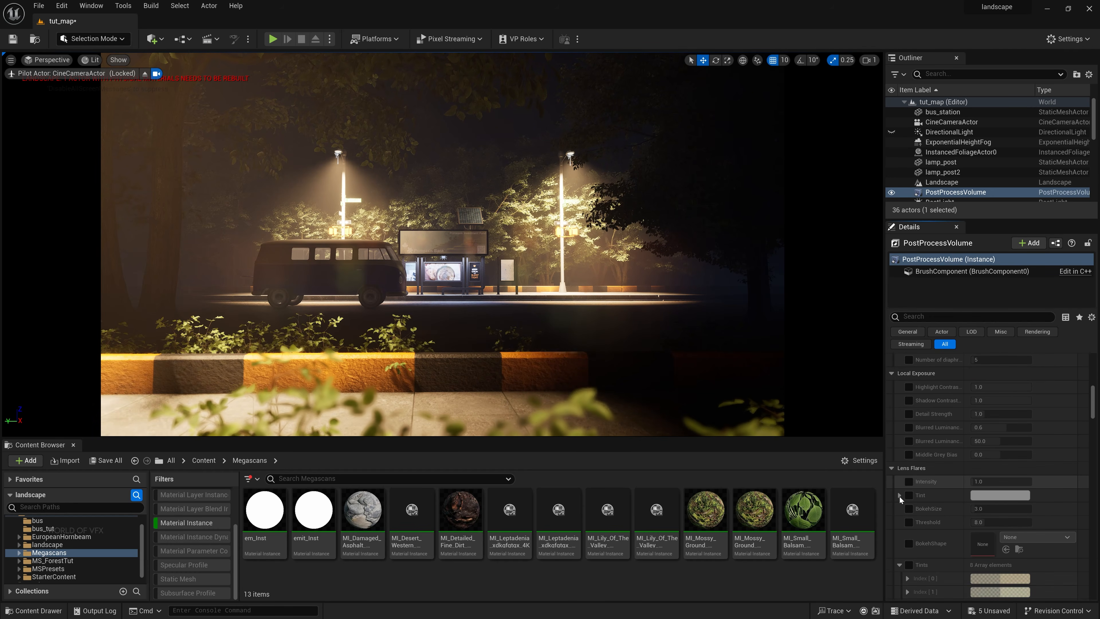
{"action": "scroll", "coordinate": [899, 496], "scroll_direction": "down", "scroll_amount": 3}
{"action": "scroll", "coordinate": [900, 496], "scroll_direction": "down", "scroll_amount": 3}
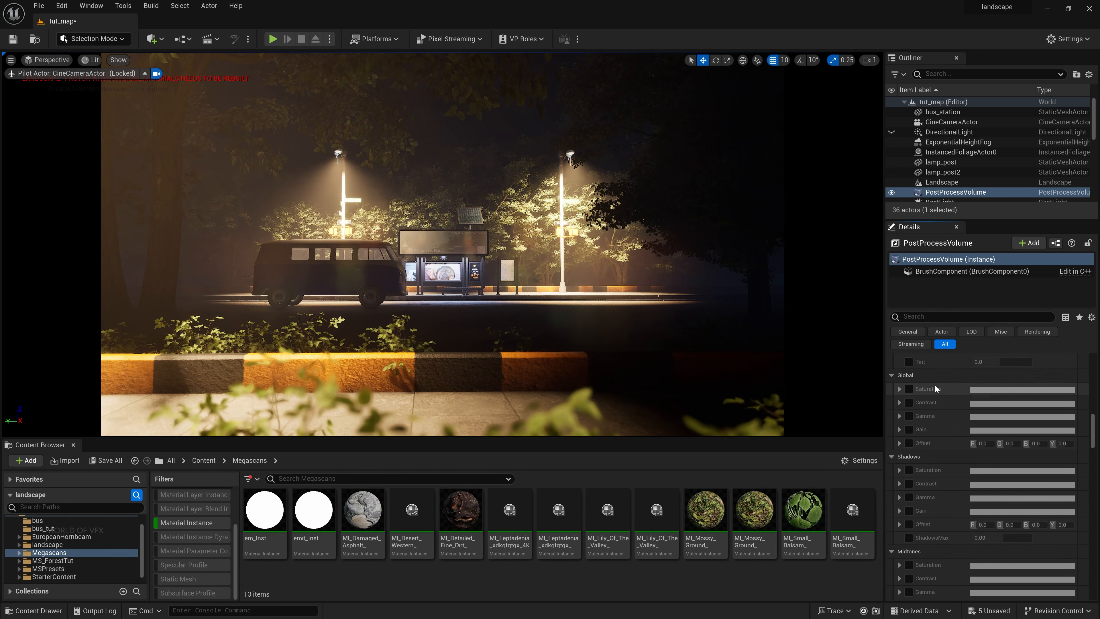
{"action": "left_click", "coordinate": [909, 402]}
{"action": "left_click", "coordinate": [901, 403]}
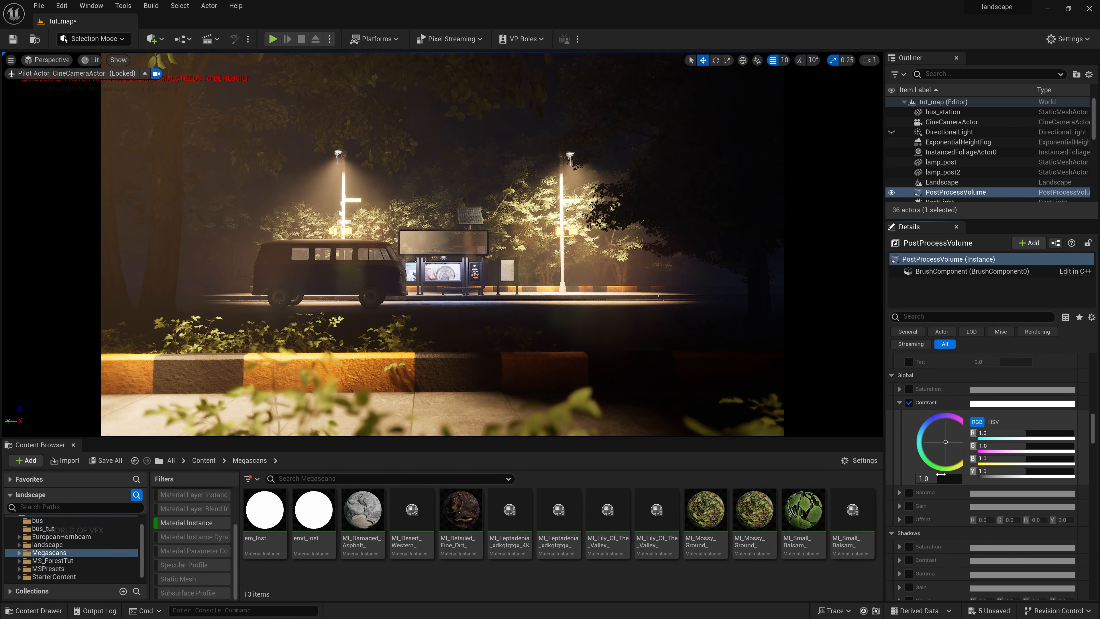
{"action": "left_click_drag", "start_coordinate": [936, 477], "coordinate": [944, 477]}
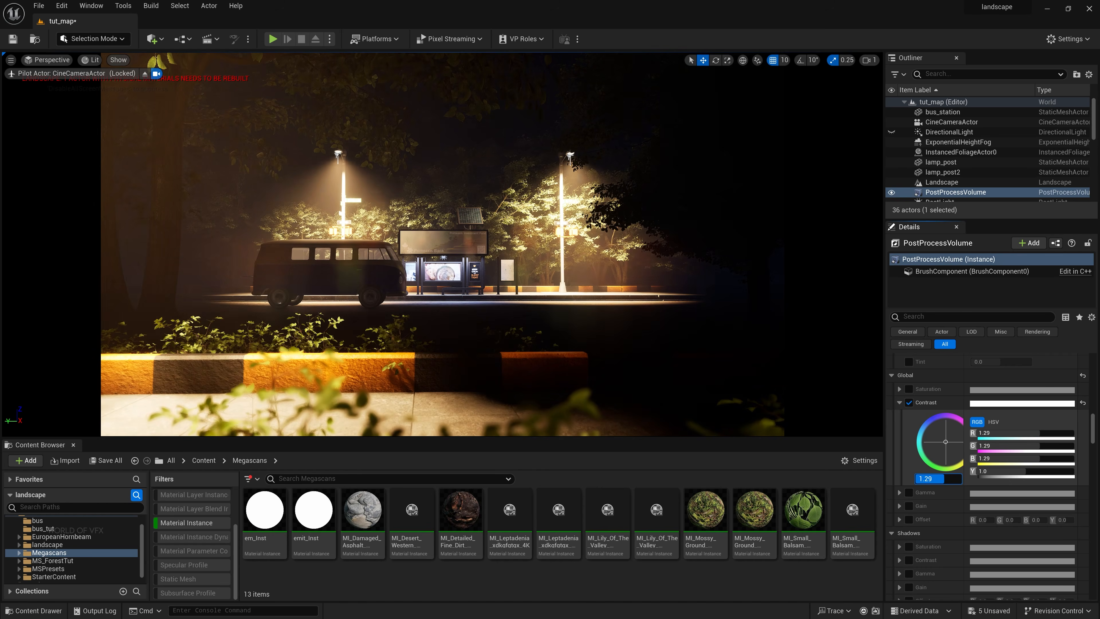
{"action": "left_click_drag", "start_coordinate": [946, 479], "coordinate": [944, 479]}
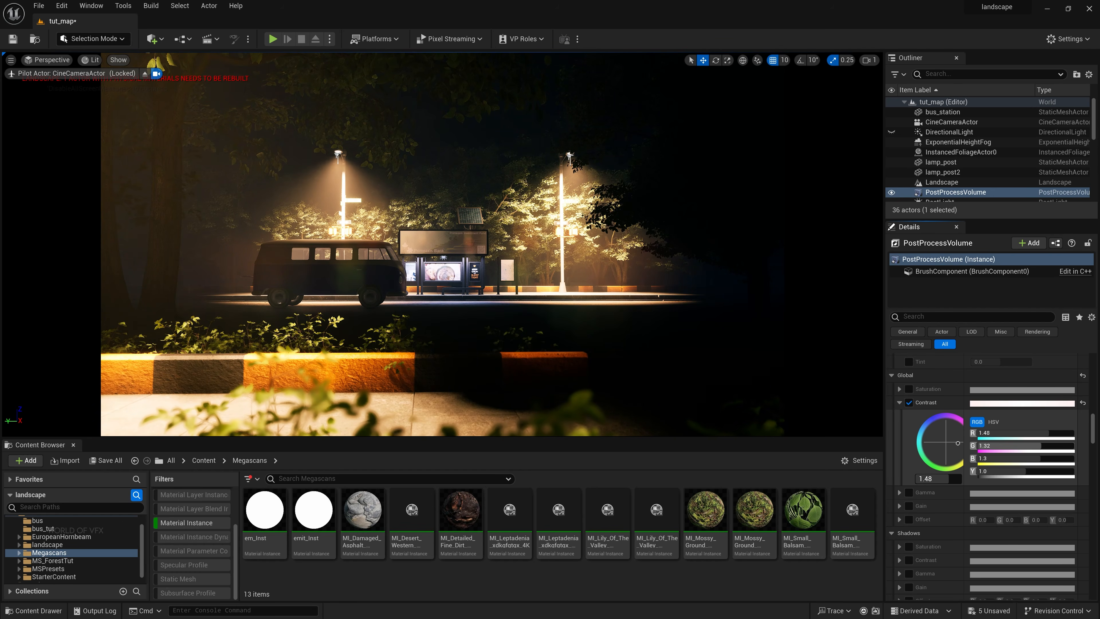
{"action": "left_click", "coordinate": [900, 403]}
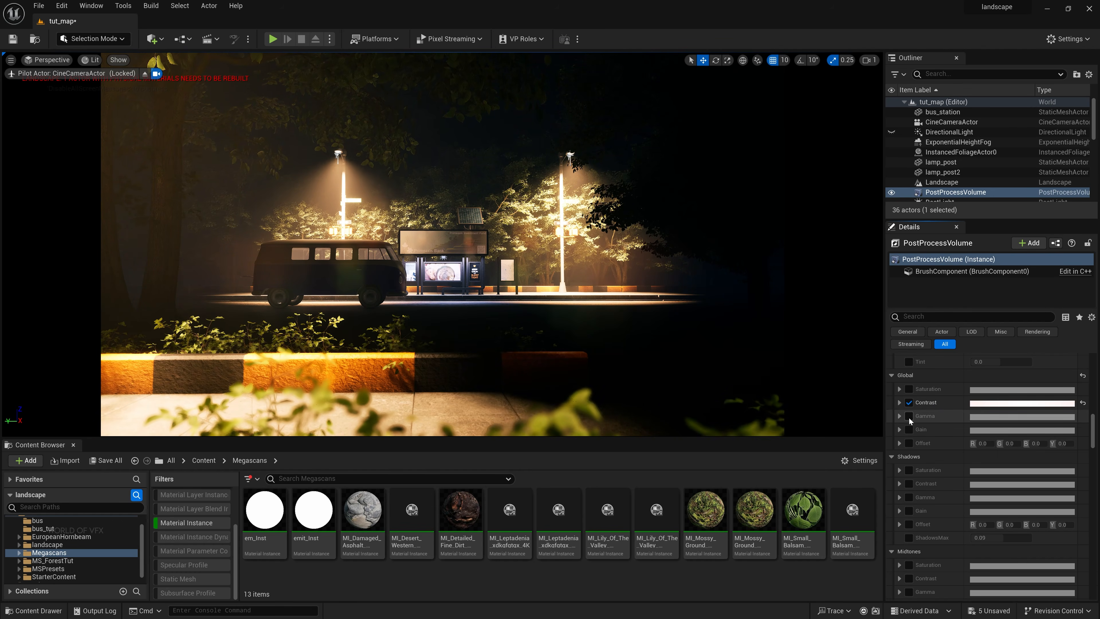
Step: Override the Global color grading gain and set it to about R 0.81, G 0.88 and B 0.88
{"action": "left_click", "coordinate": [909, 429]}
{"action": "left_click", "coordinate": [899, 428]}
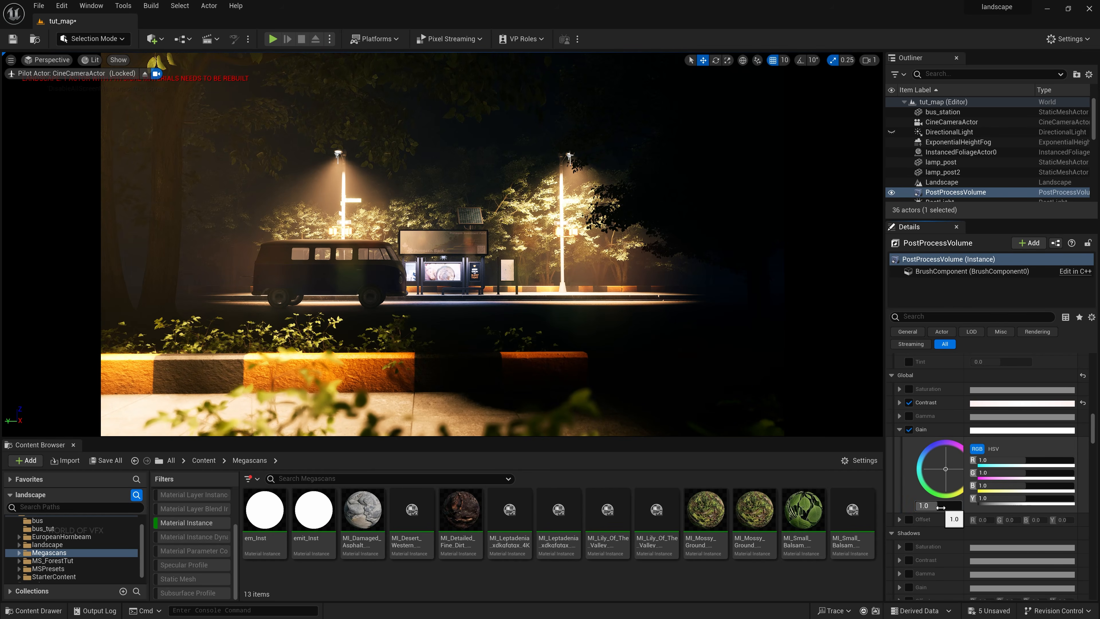
{"action": "left_click_drag", "start_coordinate": [938, 506], "coordinate": [931, 505]}
{"action": "left_click_drag", "start_coordinate": [1016, 460], "coordinate": [1012, 460]}
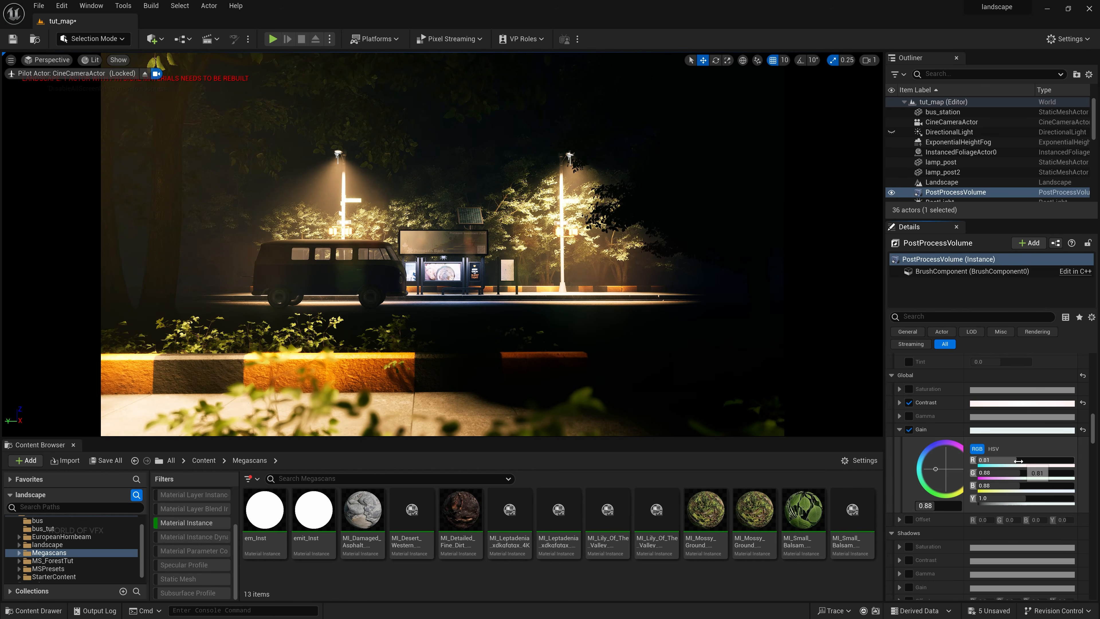
{"action": "left_click", "coordinate": [901, 428]}
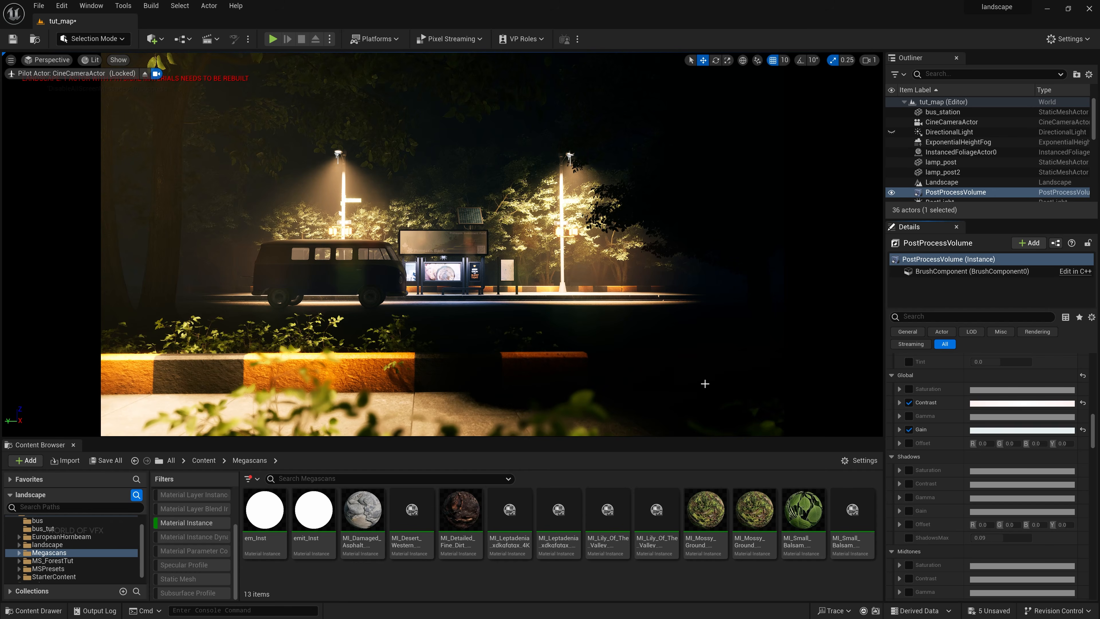
Step: Override the Shadows contrast, set it to about 0.68, and save the level
{"action": "left_click", "coordinate": [909, 483]}
{"action": "left_click", "coordinate": [900, 484]}
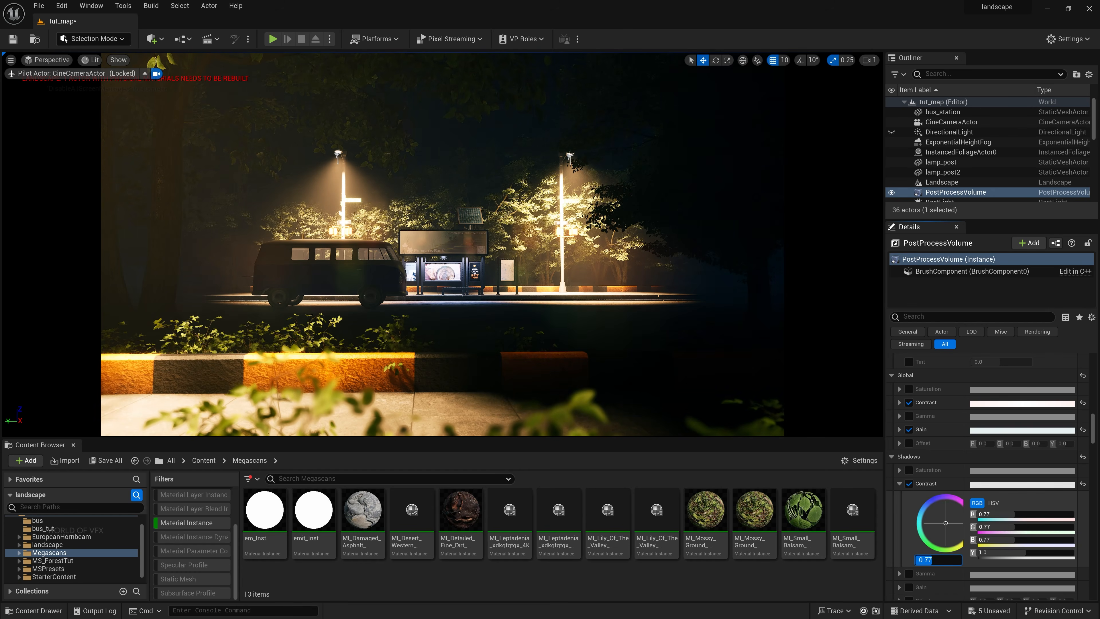
{"action": "left_click_drag", "start_coordinate": [932, 559], "coordinate": [930, 559]}
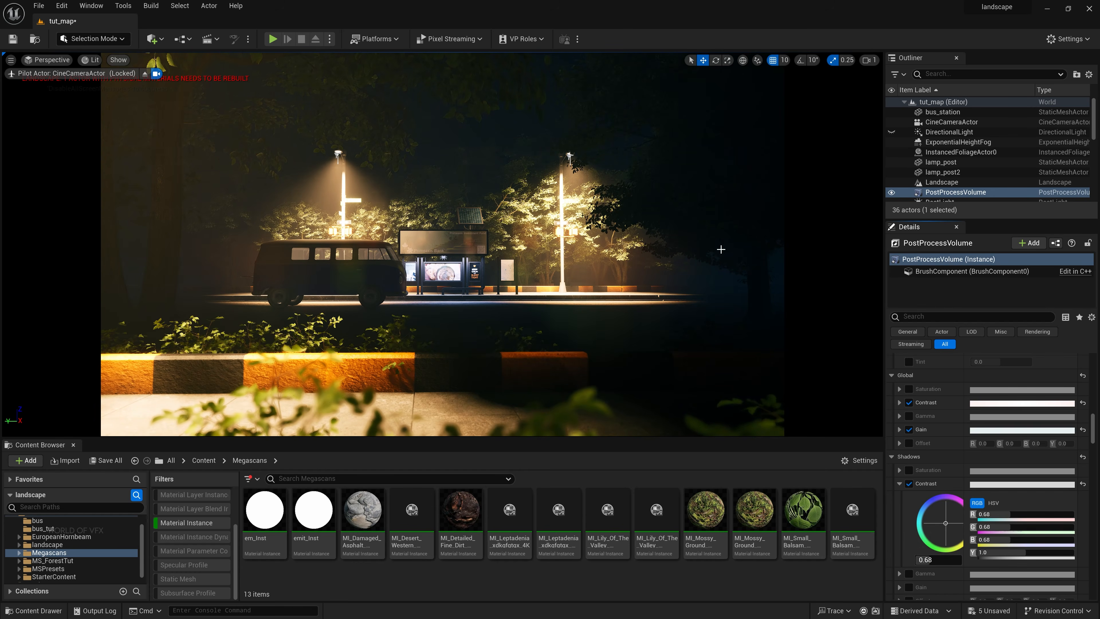
{"action": "scroll", "coordinate": [933, 578], "scroll_direction": "down", "scroll_amount": 10}
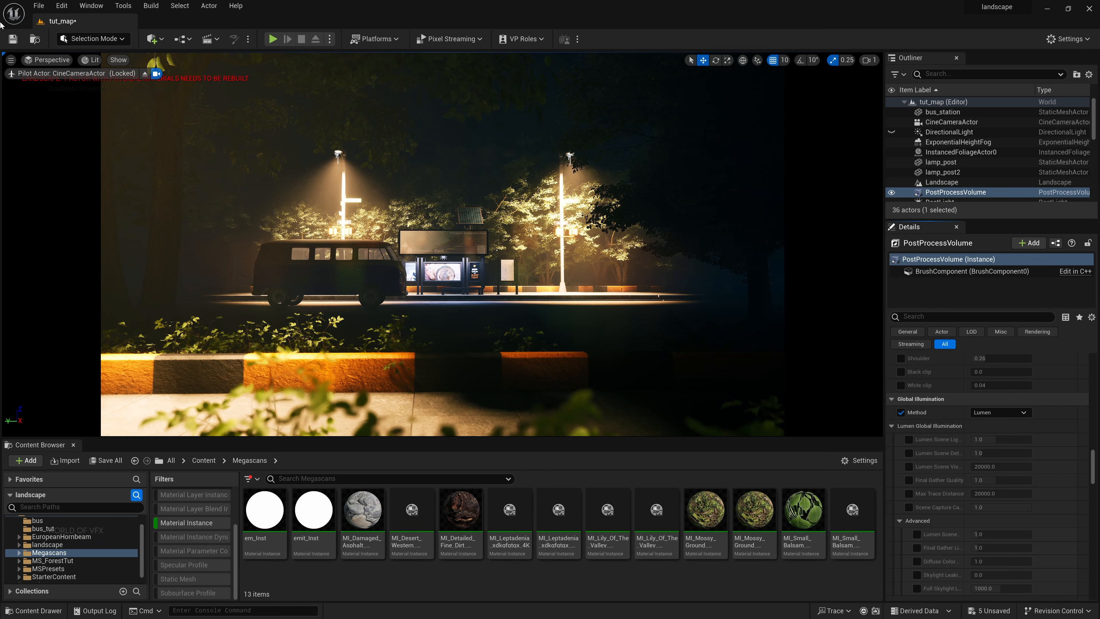
{"action": "left_click", "coordinate": [13, 39]}
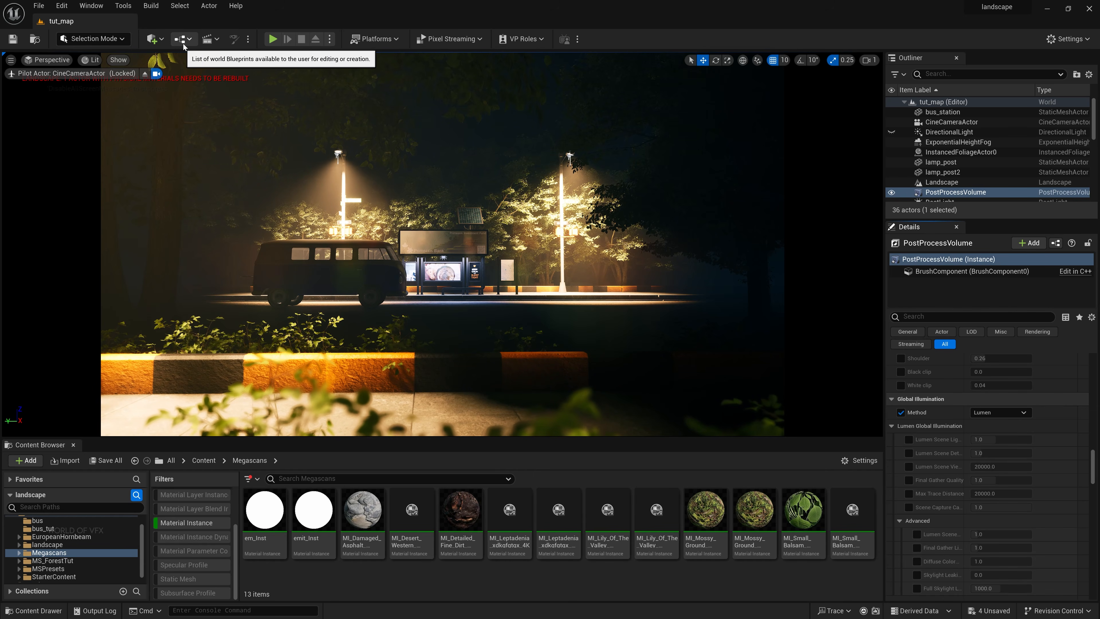
Step: Add a level sequence to the scene and save it as NewLevelSequence in the bus_tut folder
{"action": "left_click", "coordinate": [214, 40]}
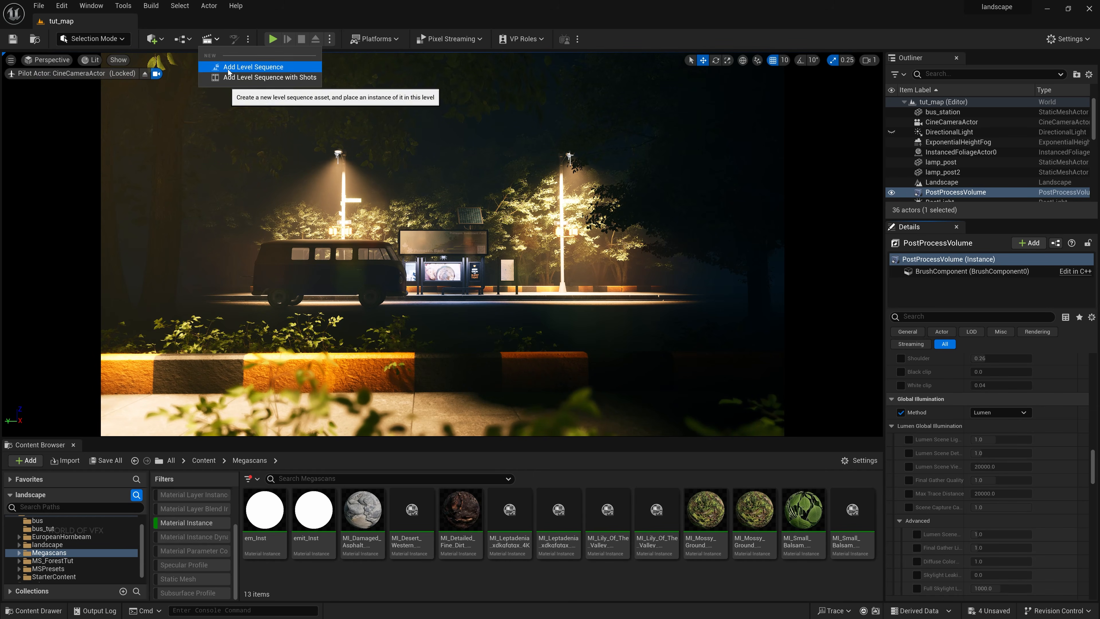
{"action": "left_click", "coordinate": [253, 67]}
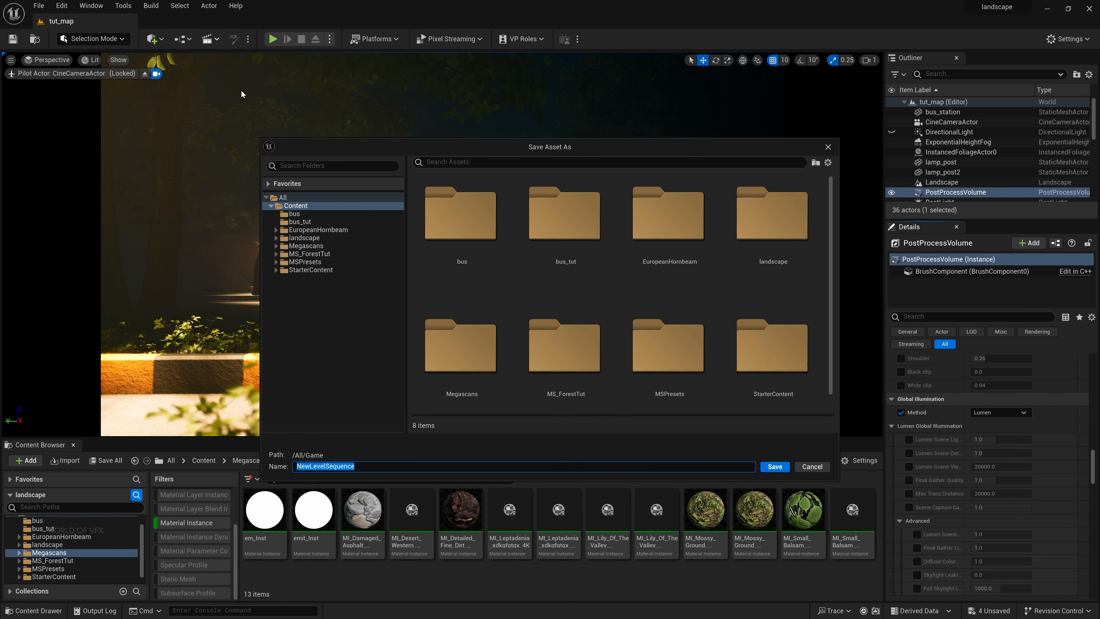
{"action": "left_click", "coordinate": [294, 222]}
{"action": "left_click", "coordinate": [354, 467]}
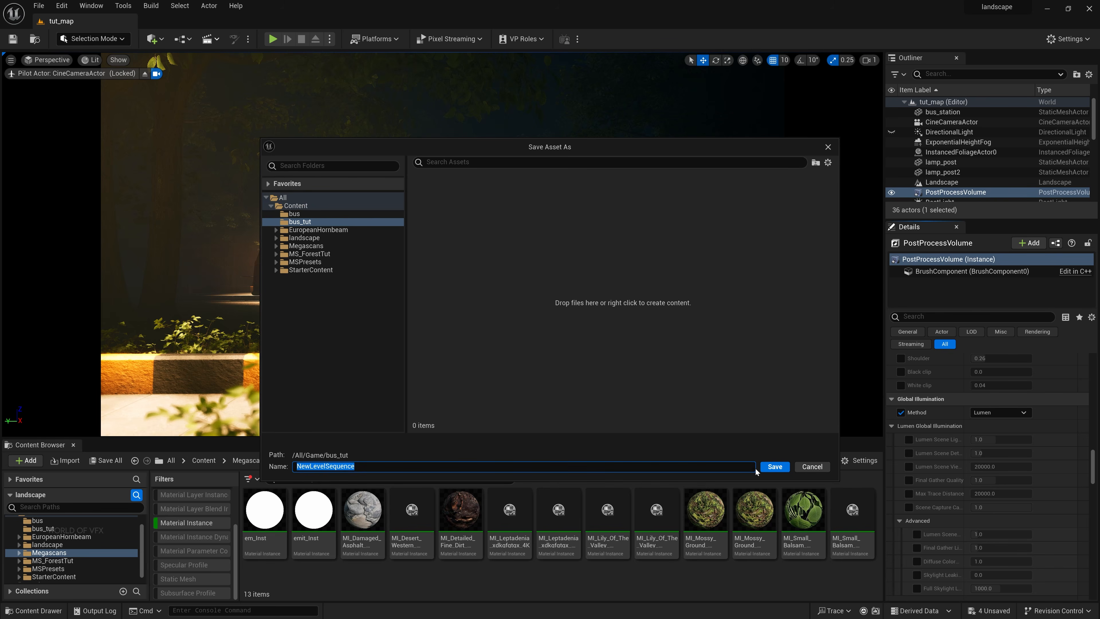
{"action": "left_click", "coordinate": [775, 466]}
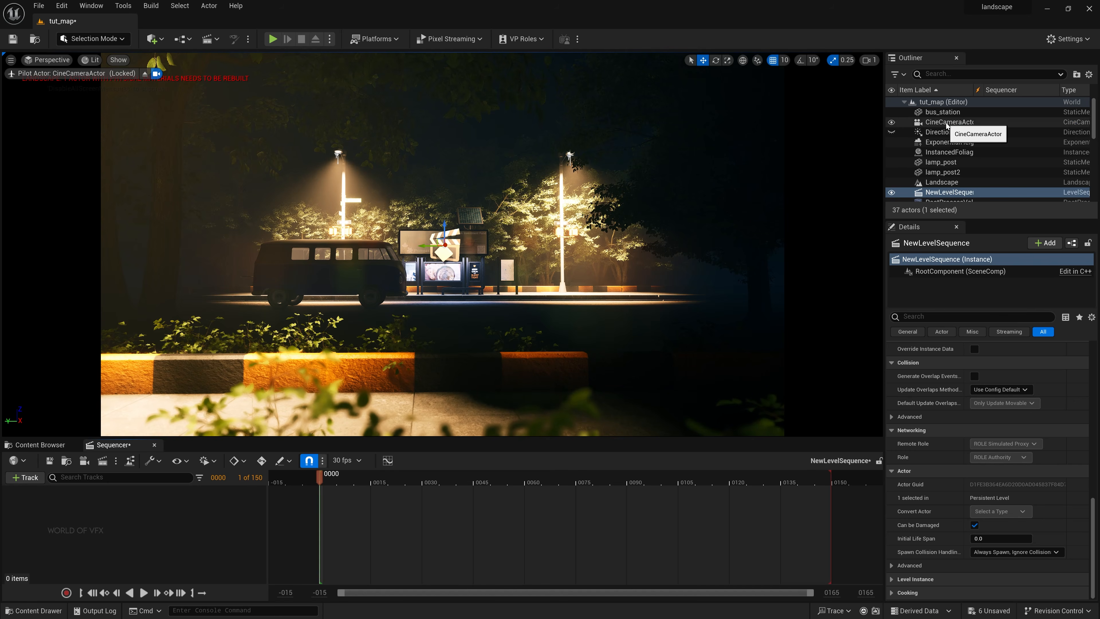
Step: Add the CineCameraActor to the level sequence and key its transform at frame 0
{"action": "left_click_drag", "start_coordinate": [949, 121], "coordinate": [355, 500]}
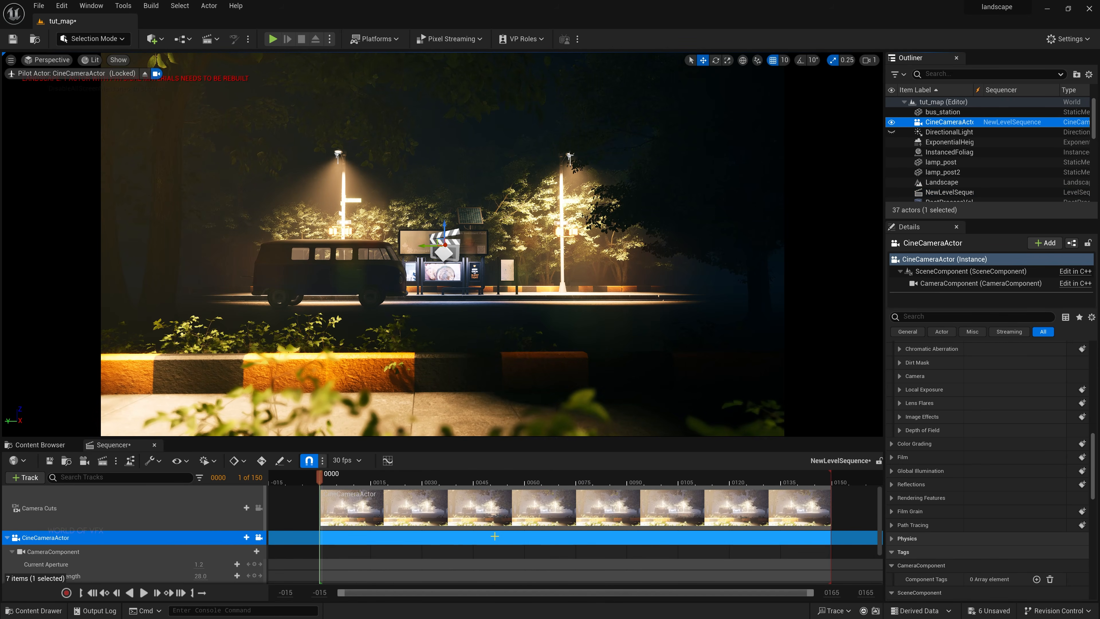
{"action": "scroll", "coordinate": [169, 552], "scroll_direction": "down", "scroll_amount": 2}
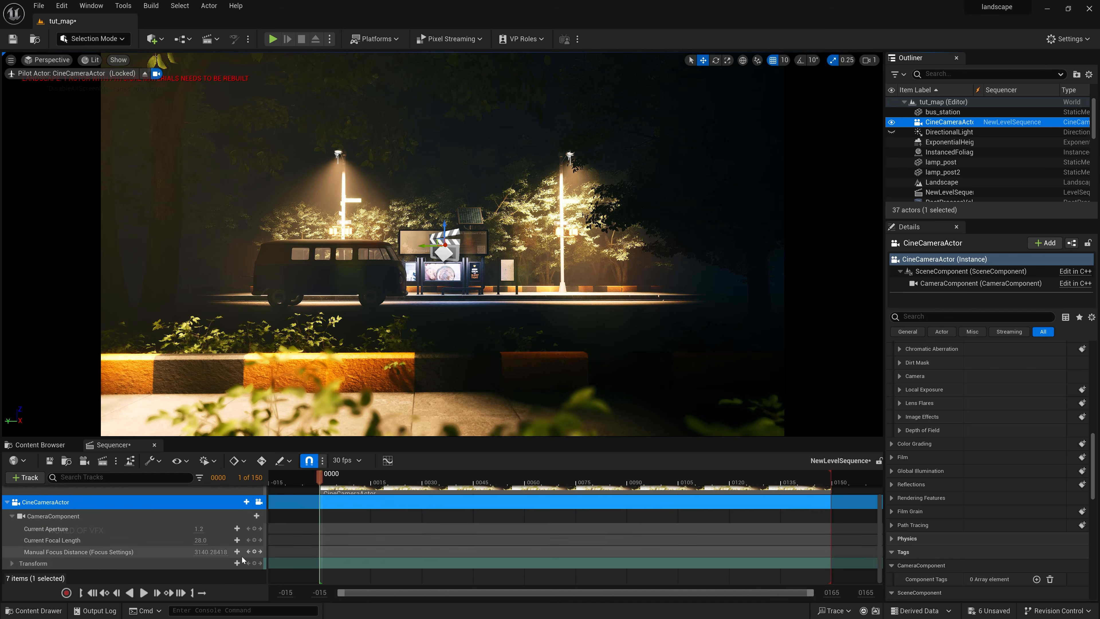
{"action": "left_click", "coordinate": [255, 563]}
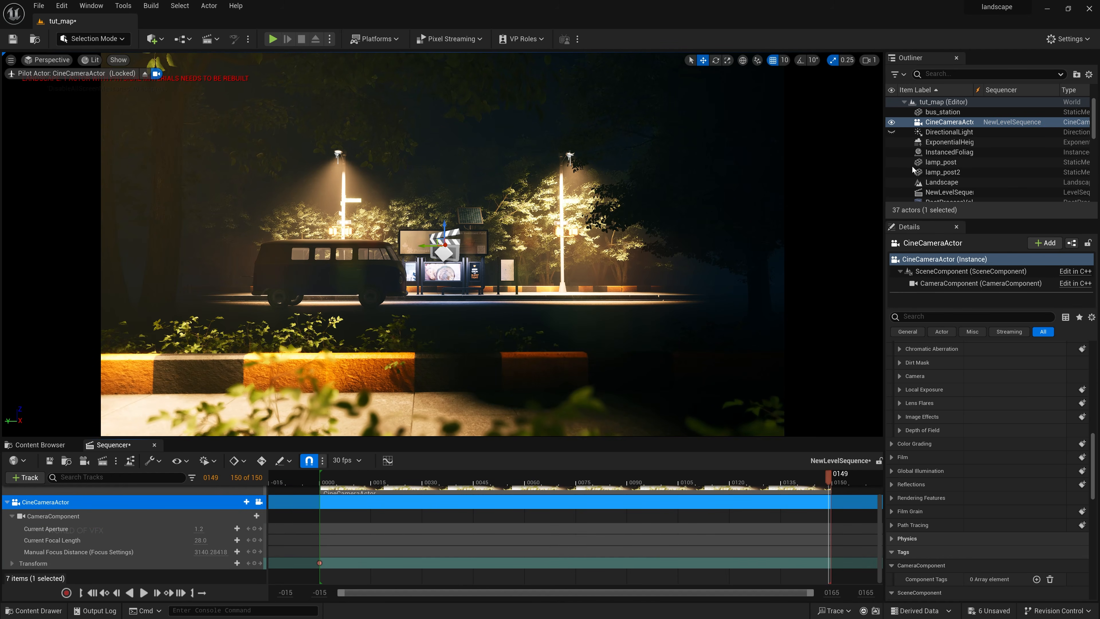
Step: Show the CineCameraActor's transform values and unlock its movement so the location can be edited
{"action": "scroll", "coordinate": [1011, 417], "scroll_direction": "up", "scroll_amount": 10}
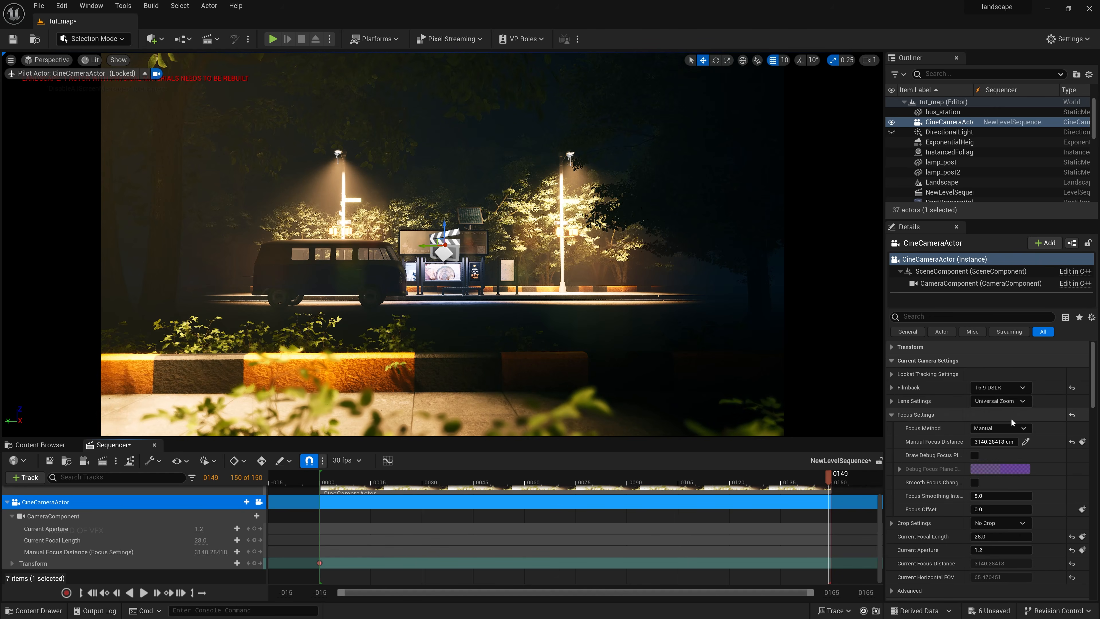
{"action": "left_click", "coordinate": [892, 347]}
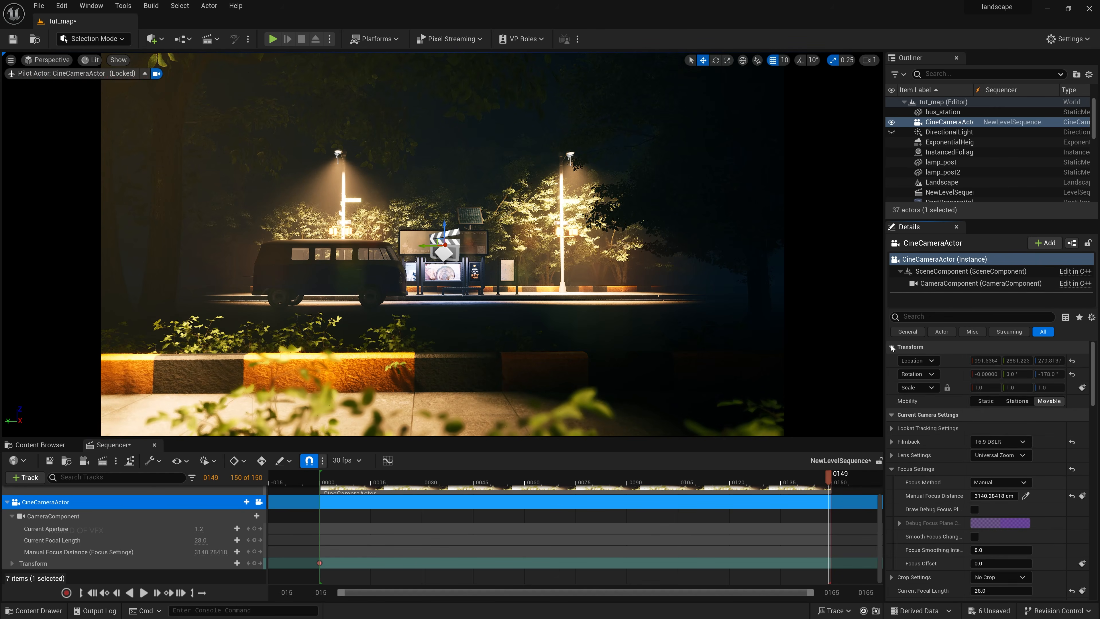
{"action": "right_click", "coordinate": [955, 123]}
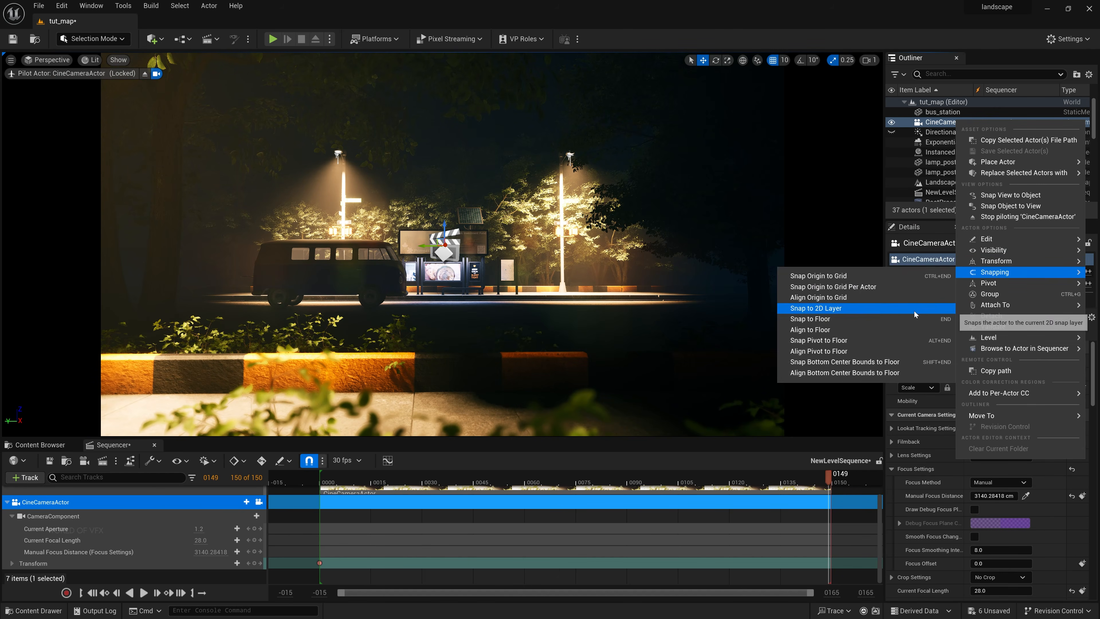
{"action": "mouse_move", "coordinate": [990, 263]}
{"action": "left_click", "coordinate": [906, 314]}
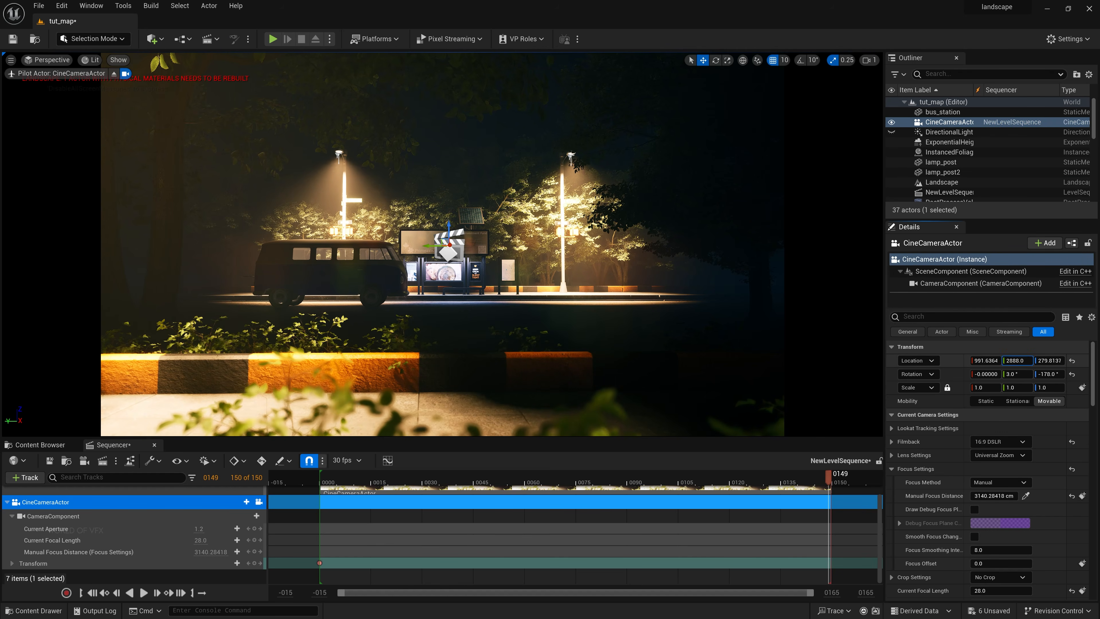
Step: Undo the accidental location change, set the camera's X location to 635 and key its transform at frame 149
{"action": "key", "text": "ctrl+z"}
{"action": "left_click_drag", "start_coordinate": [986, 360], "coordinate": [829, 360]}
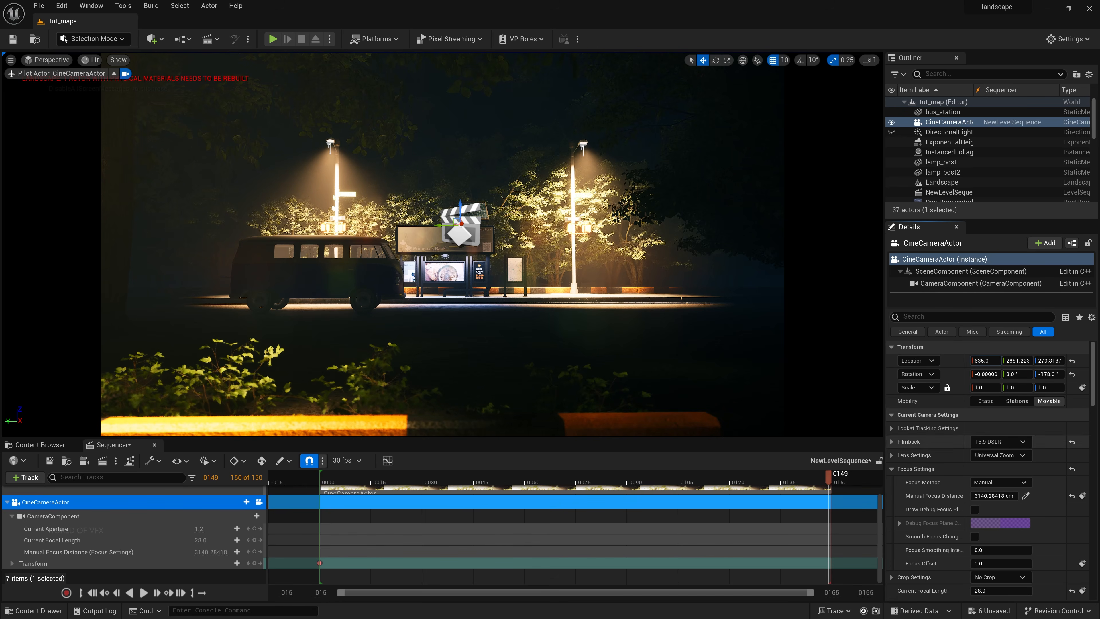
{"action": "left_click", "coordinate": [254, 562]}
Step: Set the interpolation of both camera transform keys to Linear
{"action": "left_click_drag", "start_coordinate": [312, 581], "coordinate": [665, 555]}
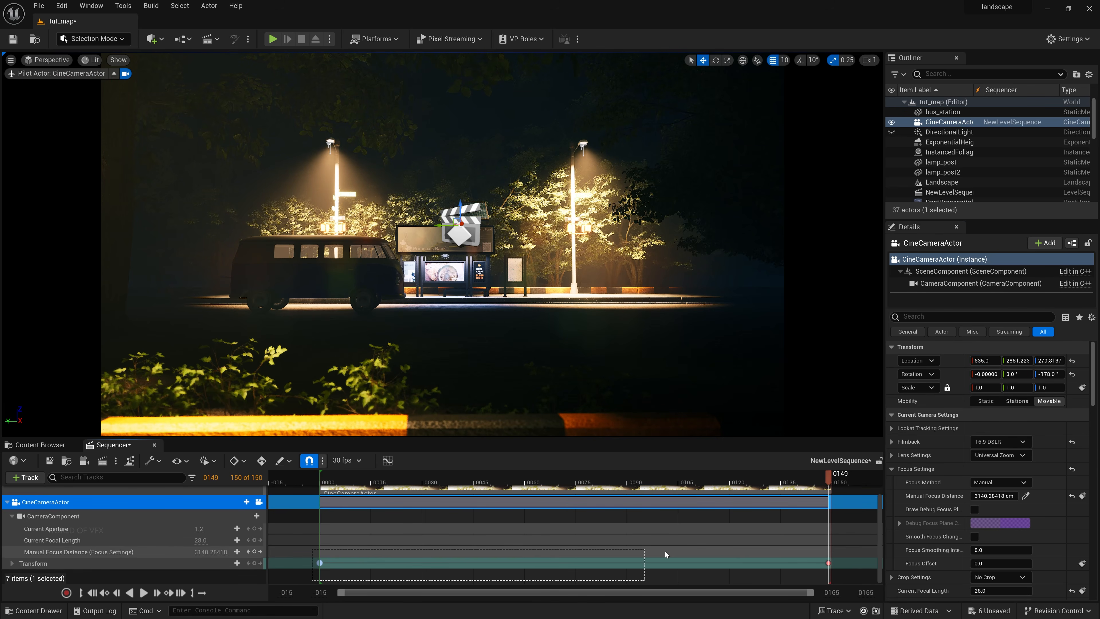
{"action": "left_click_drag", "start_coordinate": [859, 552], "coordinate": [860, 552]}
{"action": "right_click", "coordinate": [828, 563]}
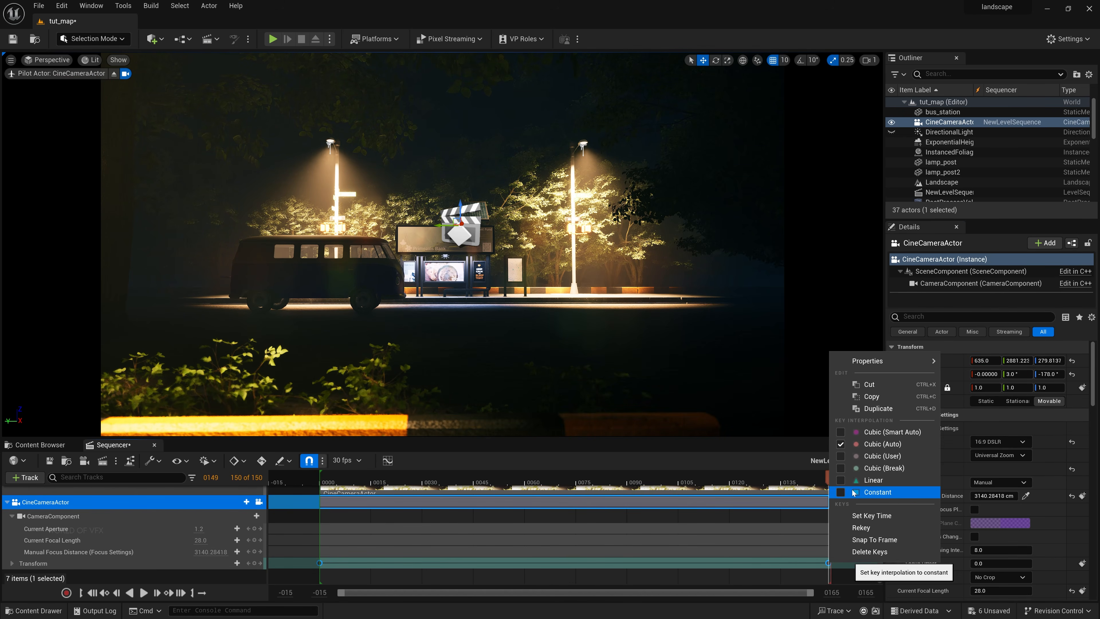
{"action": "left_click", "coordinate": [855, 482]}
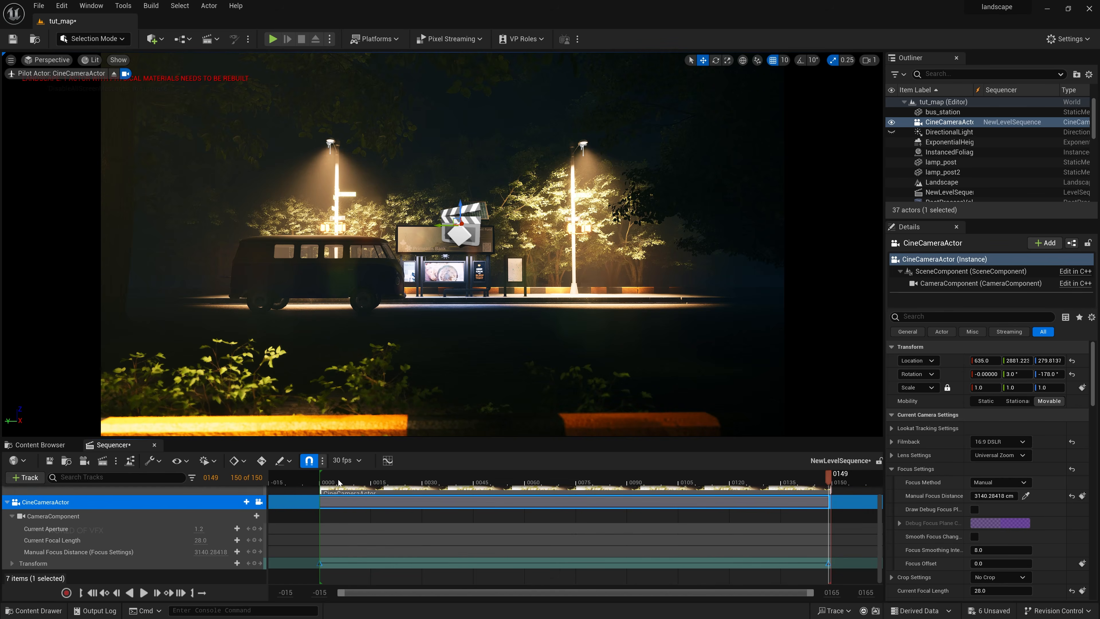
Step: Play the sequence from frame 0 to preview the camera move and stop at frame 45
{"action": "left_click", "coordinate": [321, 477]}
{"action": "key", "text": "space"}
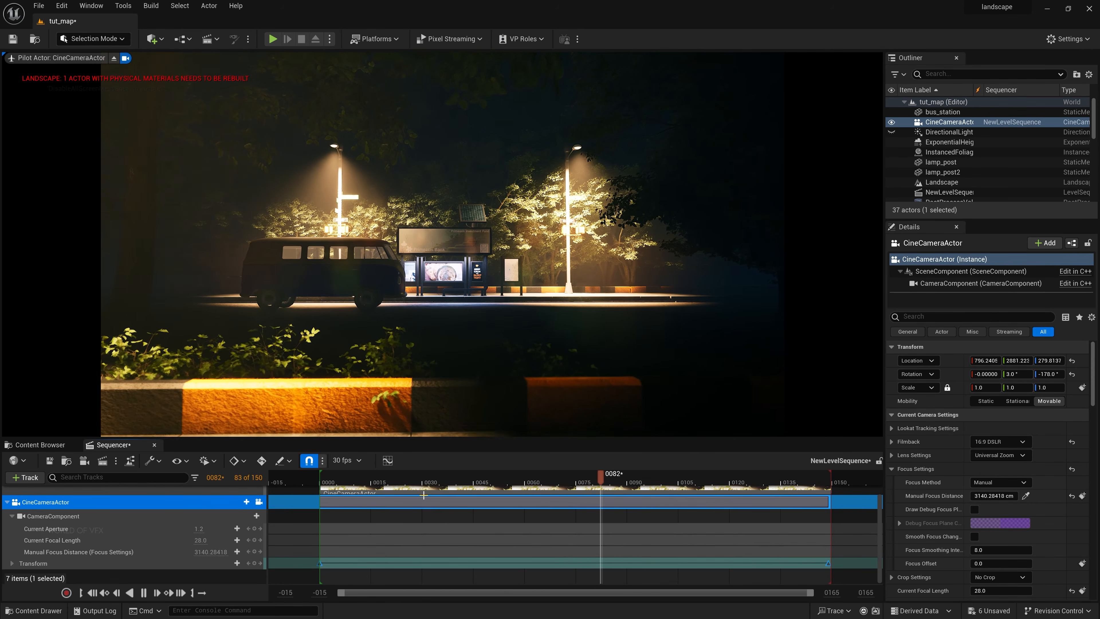
{"action": "left_click", "coordinate": [473, 478]}
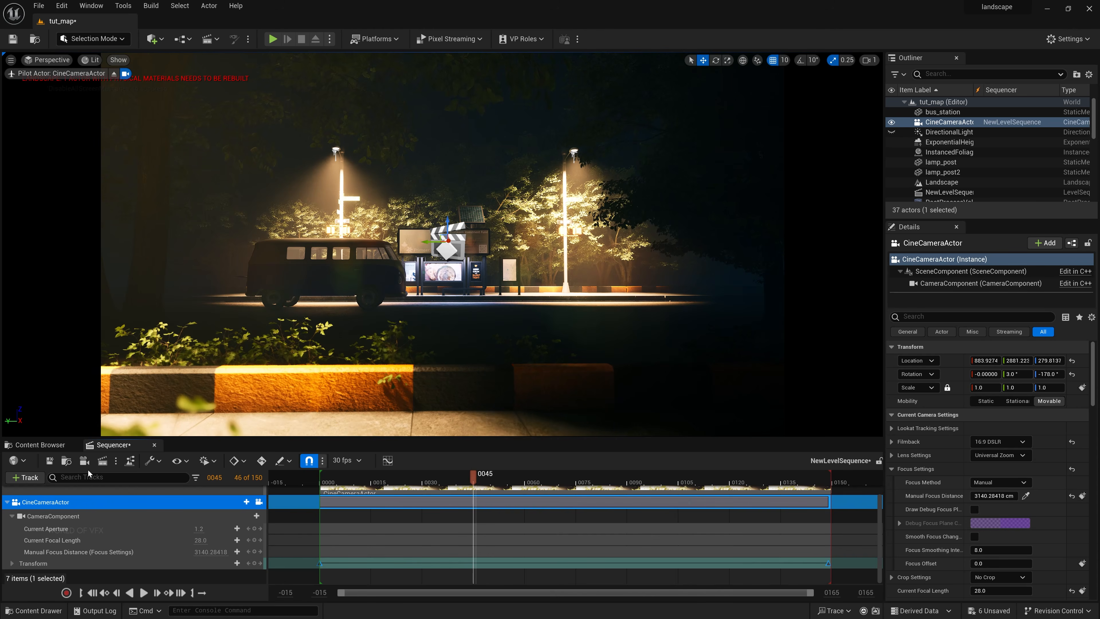
Step: Send the sequence to the Movie Render Queue and replace its .jpg export with an .exr Sequence [16bit] using ZIP compression
{"action": "left_click", "coordinate": [103, 461]}
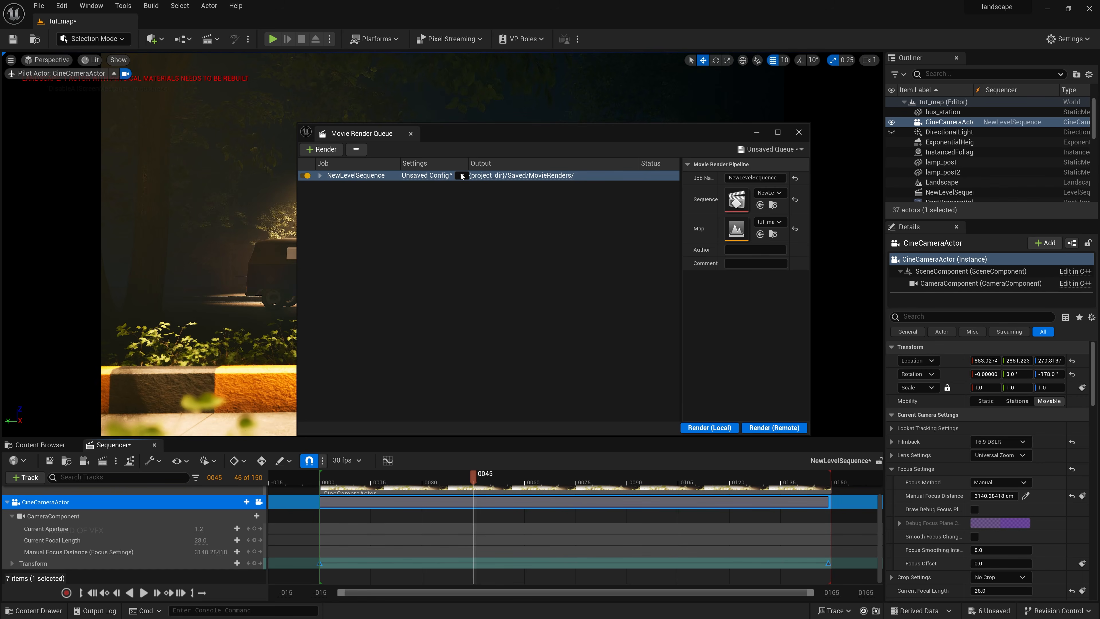
{"action": "left_click", "coordinate": [432, 176]}
{"action": "left_click", "coordinate": [426, 205]}
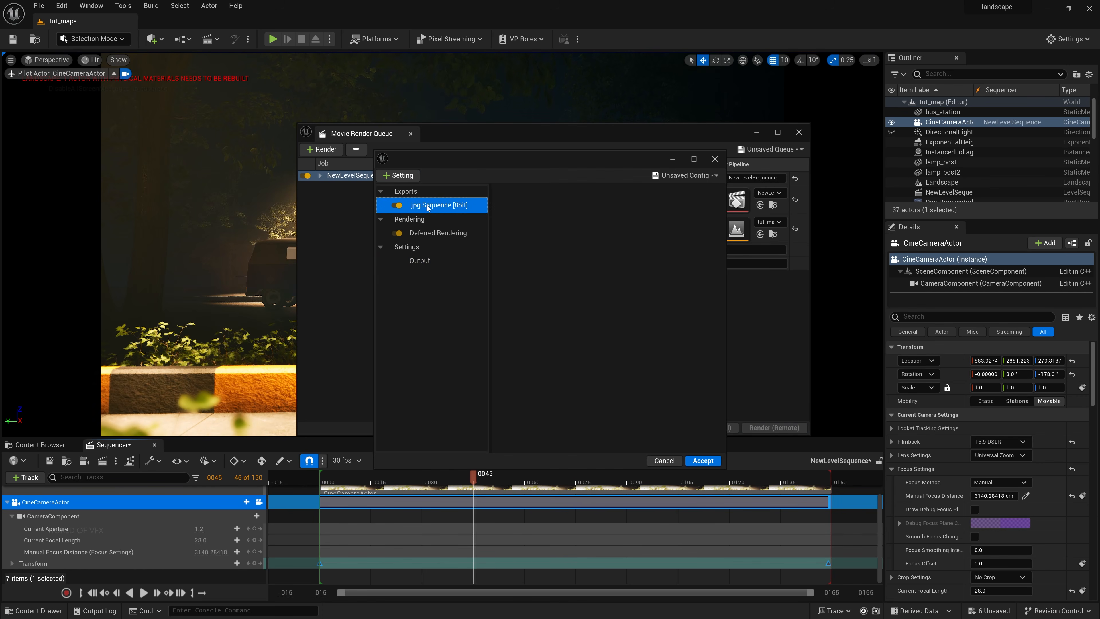
{"action": "left_click", "coordinate": [400, 176]}
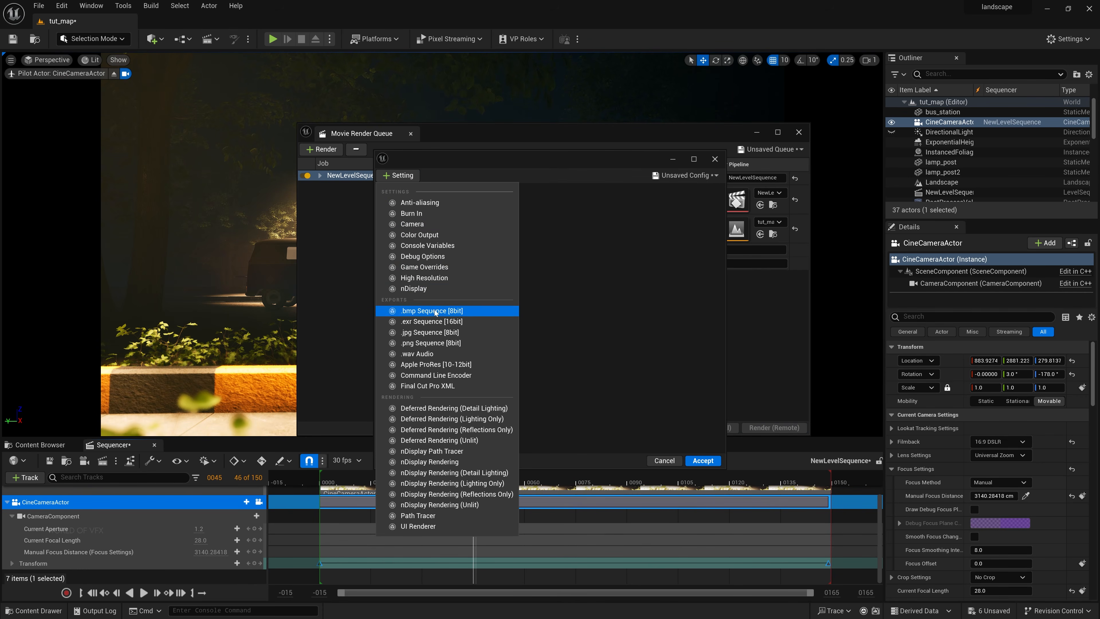
{"action": "left_click", "coordinate": [430, 321]}
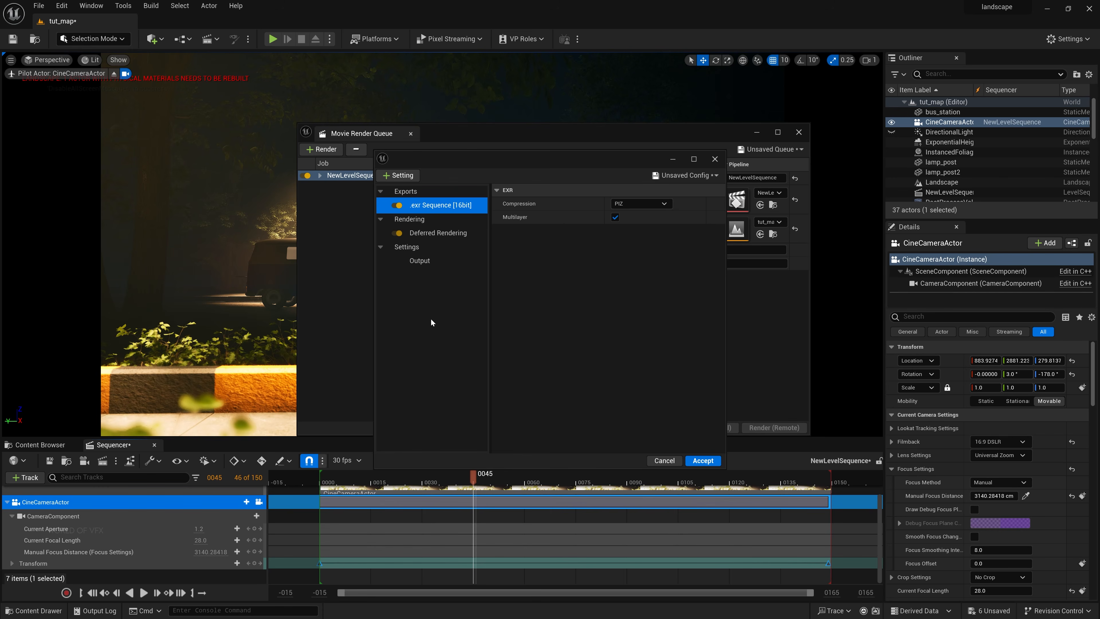
{"action": "left_click", "coordinate": [650, 203]}
{"action": "left_click", "coordinate": [641, 233]}
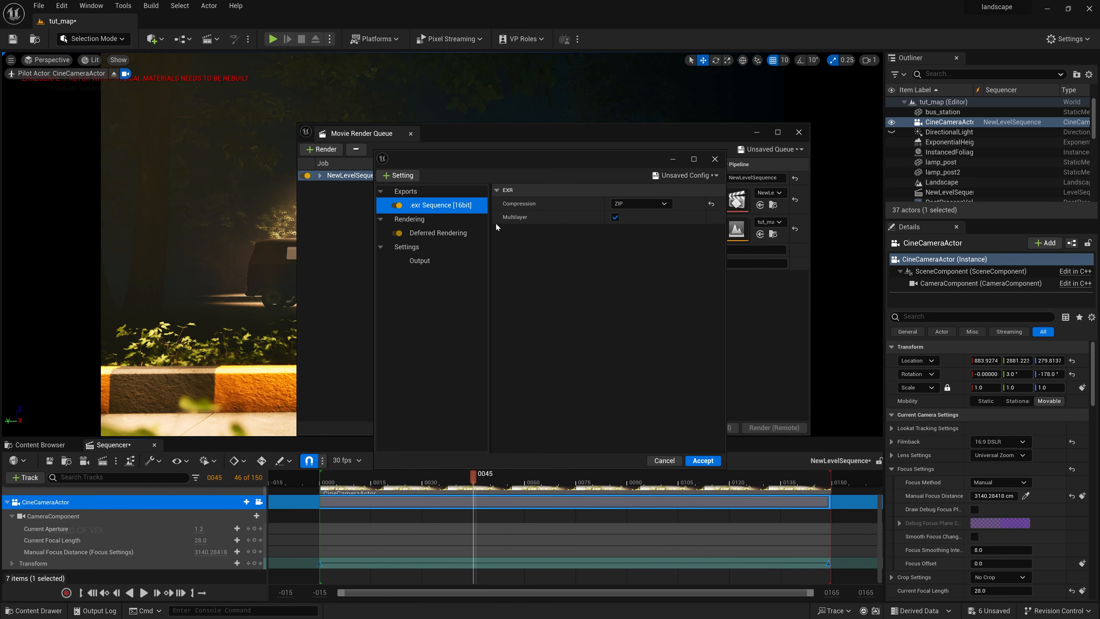
Step: Add Anti-aliasing to the render configuration with temporal sample count 8 and the method overridden to Fast Approximate Anti-Aliasing (FXAA)
{"action": "left_click", "coordinate": [406, 175]}
{"action": "left_click", "coordinate": [422, 214]}
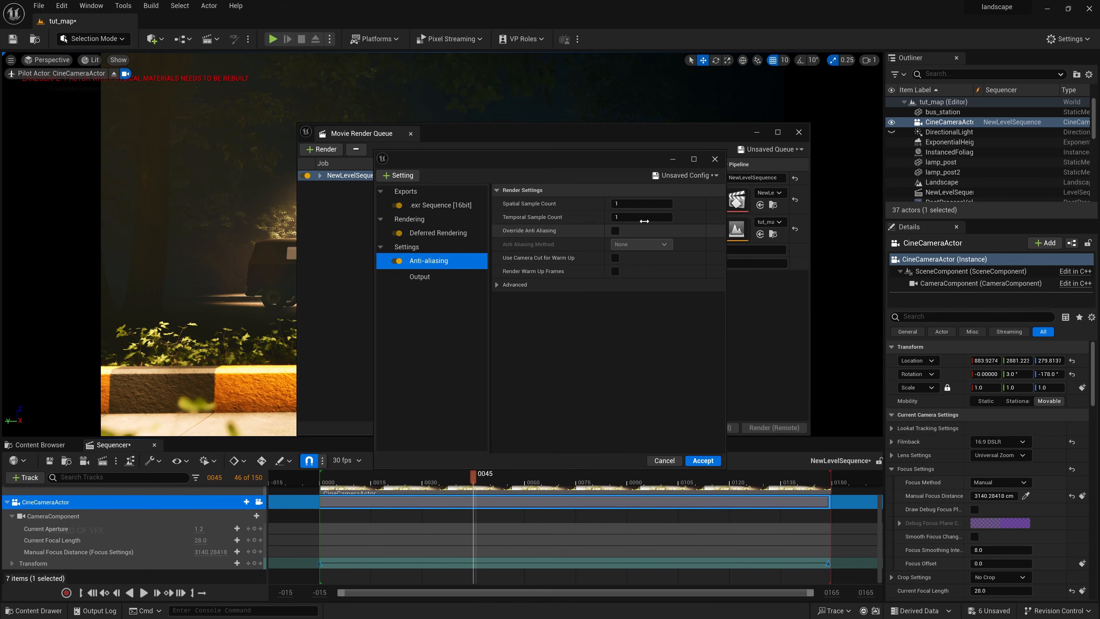
{"action": "left_click", "coordinate": [650, 218]}
{"action": "type", "text": "8"}
{"action": "left_click", "coordinate": [615, 231]}
{"action": "left_click", "coordinate": [654, 244]}
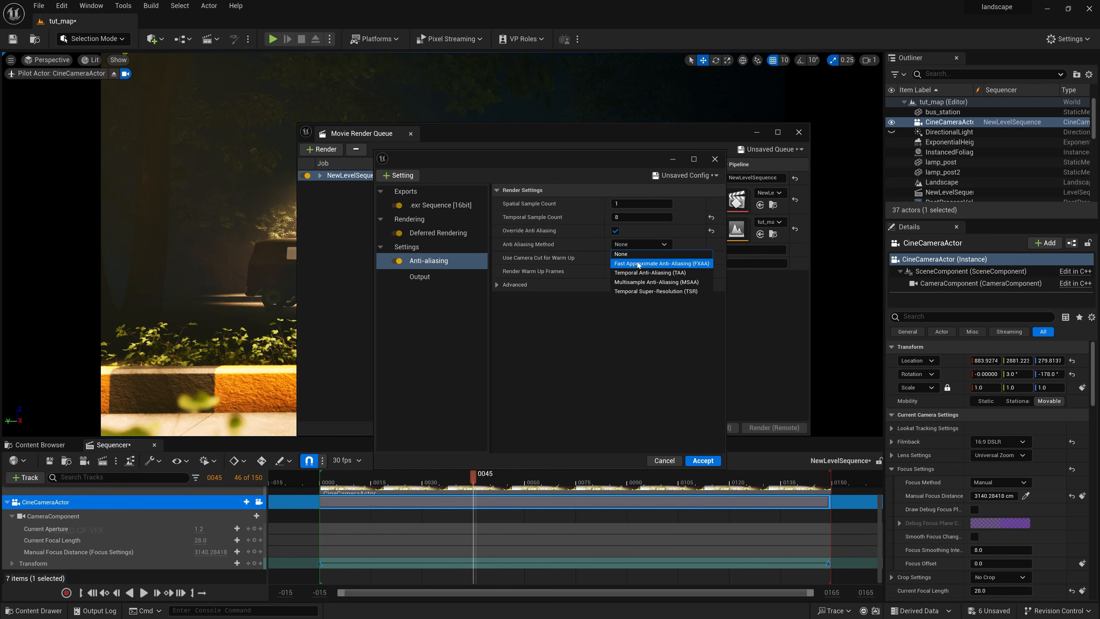
{"action": "left_click", "coordinate": [641, 259]}
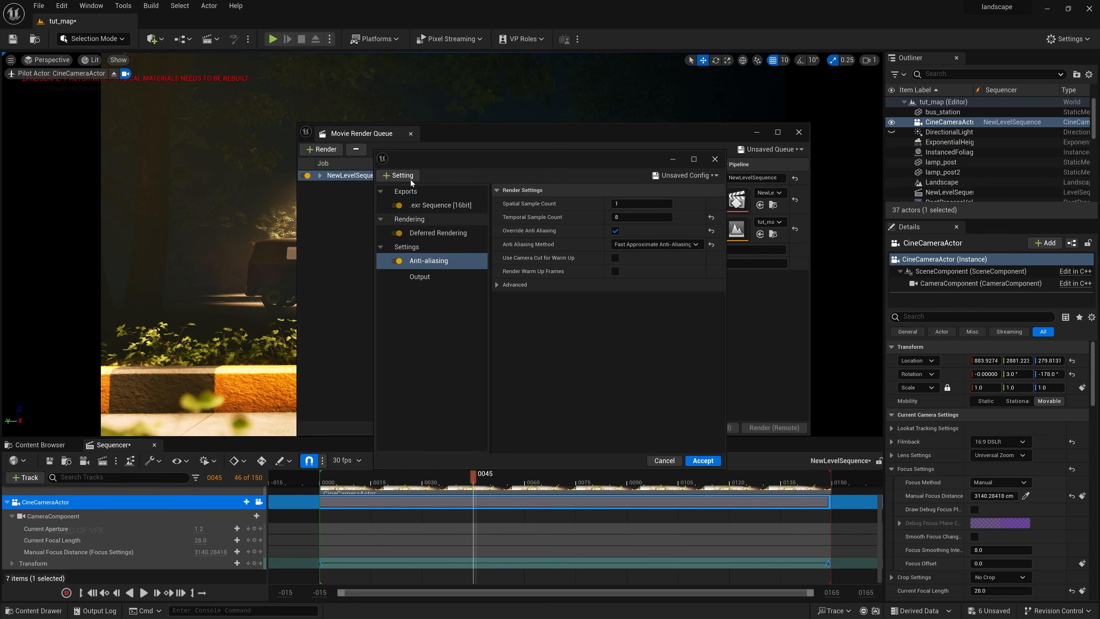
Step: Add Game Overrides with its default options to the render configuration
{"action": "left_click", "coordinate": [403, 176]}
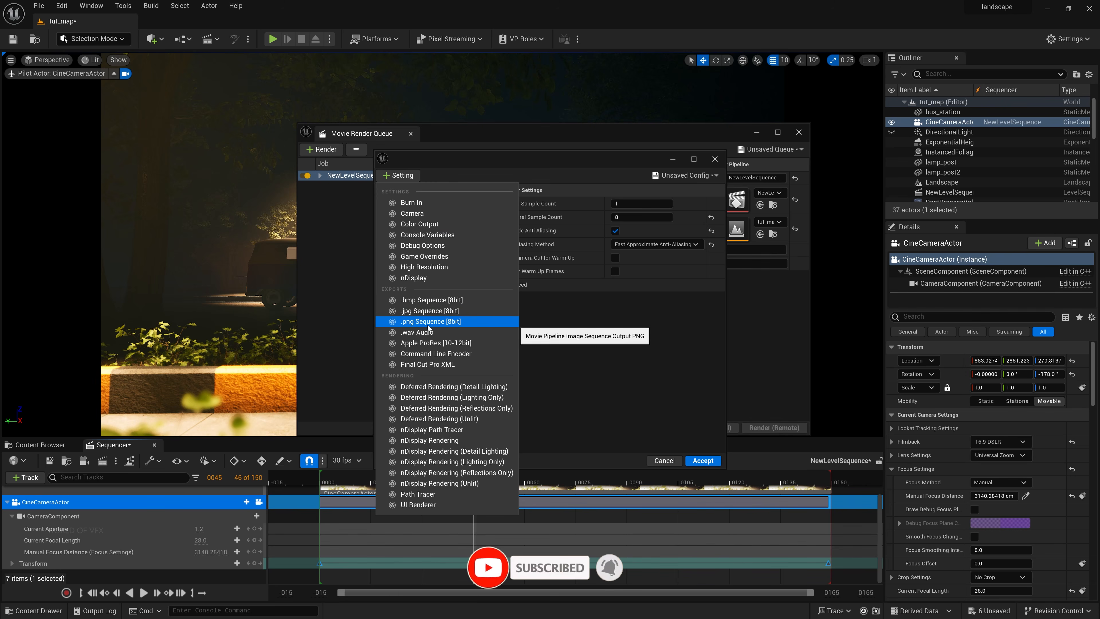
{"action": "left_click", "coordinate": [429, 258]}
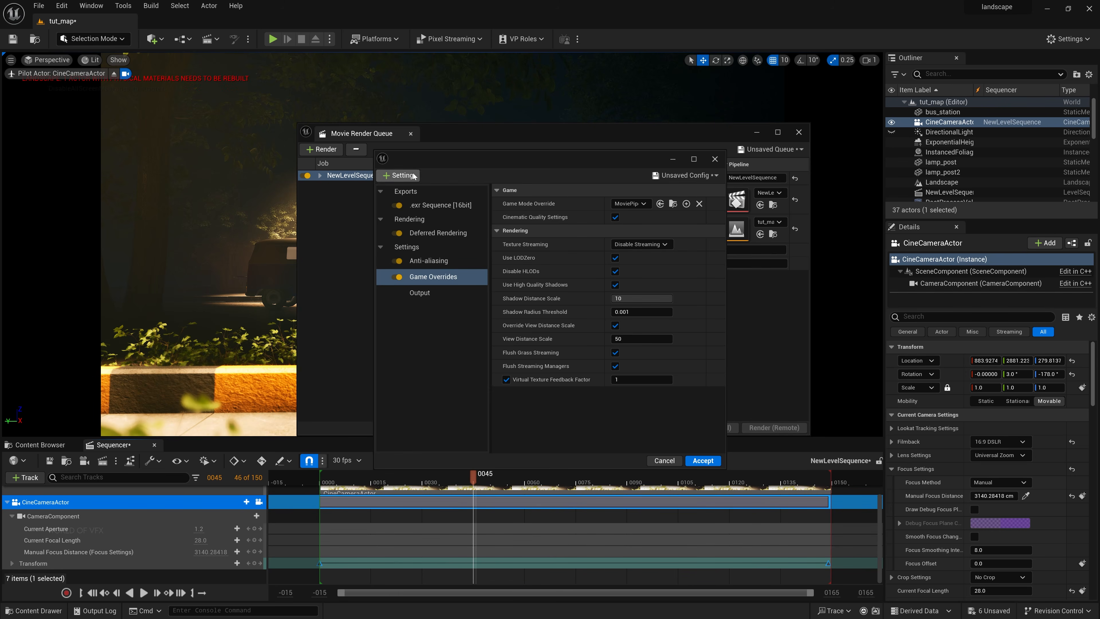
{"action": "left_click", "coordinate": [400, 175]}
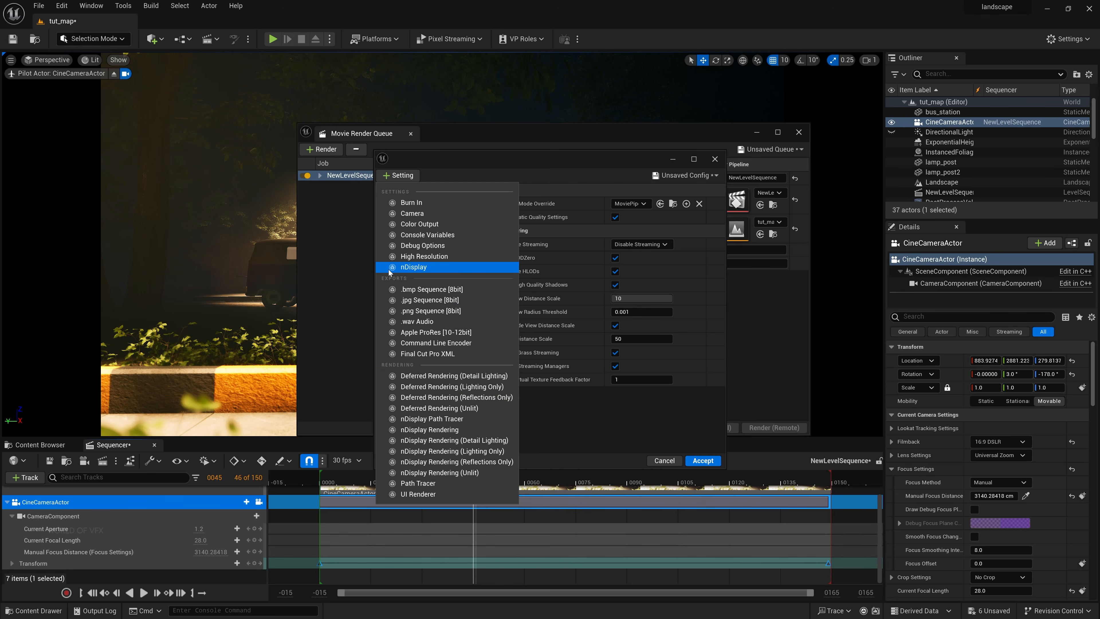
{"action": "left_click", "coordinate": [358, 279]}
Step: Enable a custom output frame rate of 30 fps, accept the render configuration, and move the render queue window aside
{"action": "left_click", "coordinate": [424, 294]}
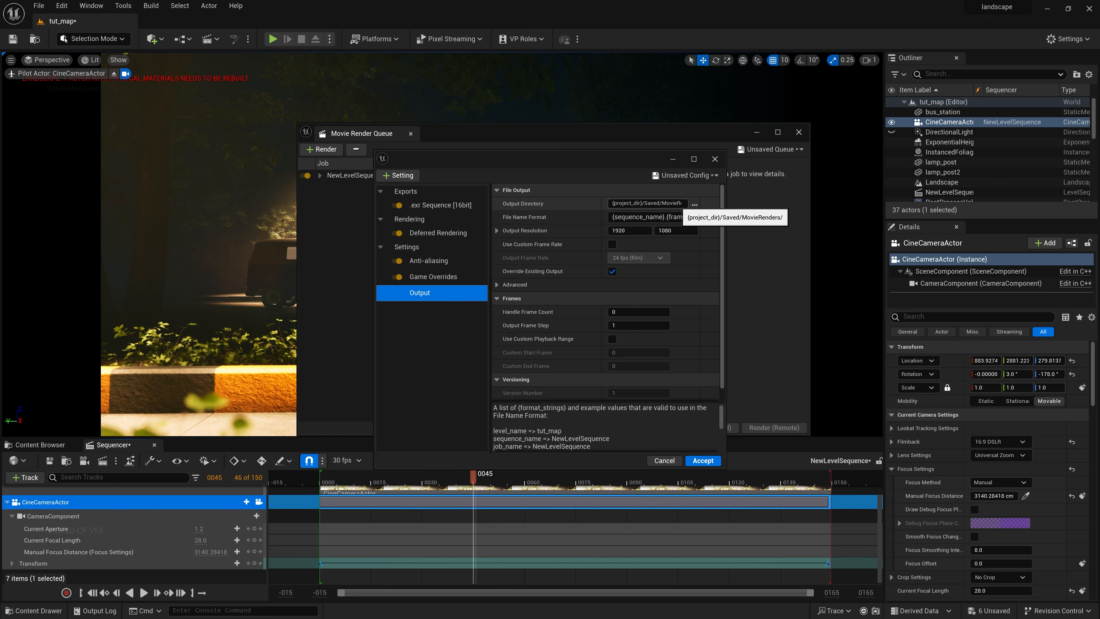
{"action": "left_click", "coordinate": [612, 244]}
{"action": "left_click", "coordinate": [626, 257]}
{"action": "left_click", "coordinate": [636, 325]}
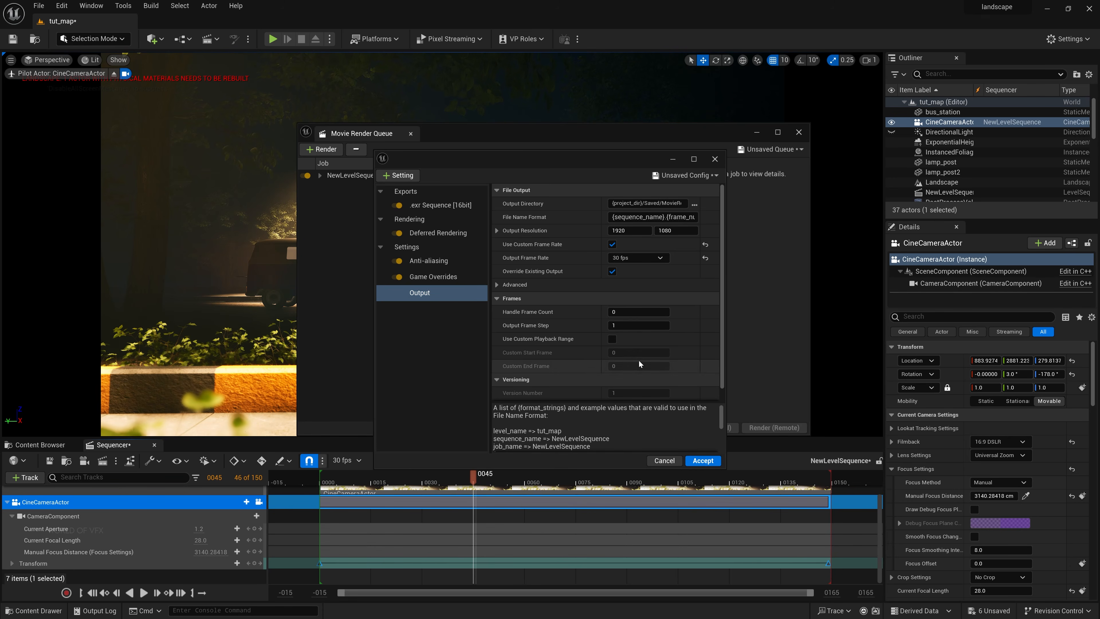
{"action": "left_click", "coordinate": [702, 460]}
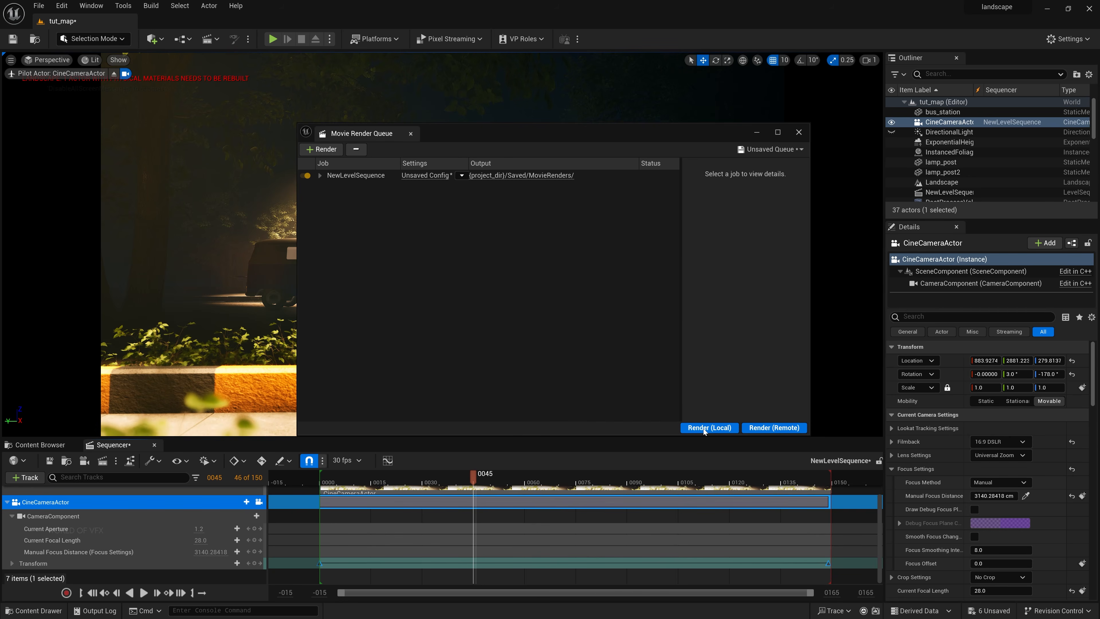
{"action": "left_click_drag", "start_coordinate": [622, 139], "coordinate": [856, 165]}
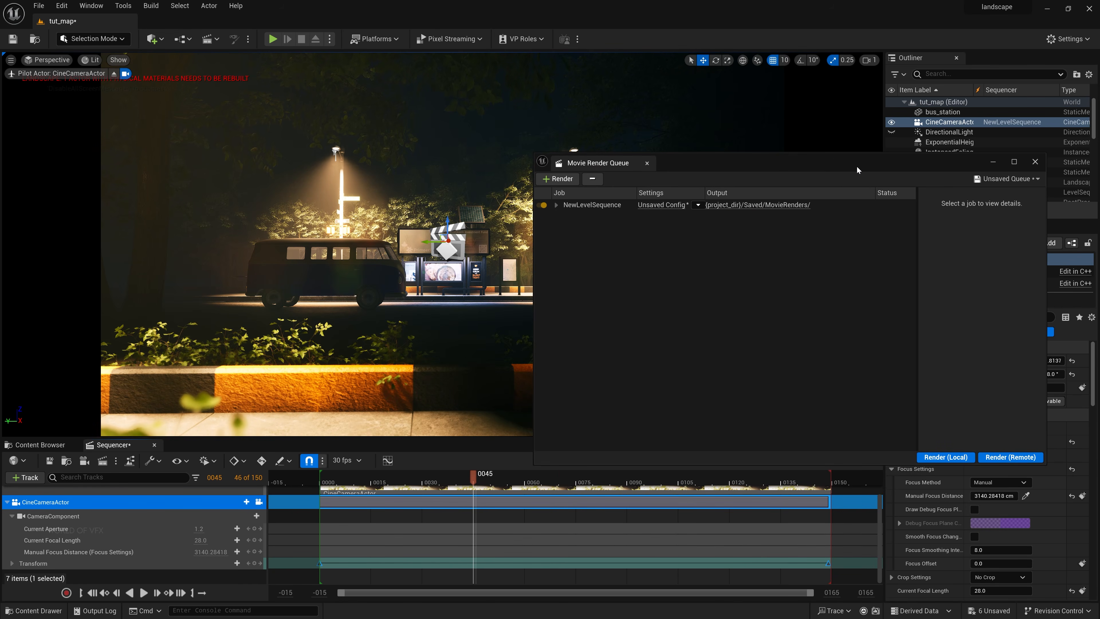